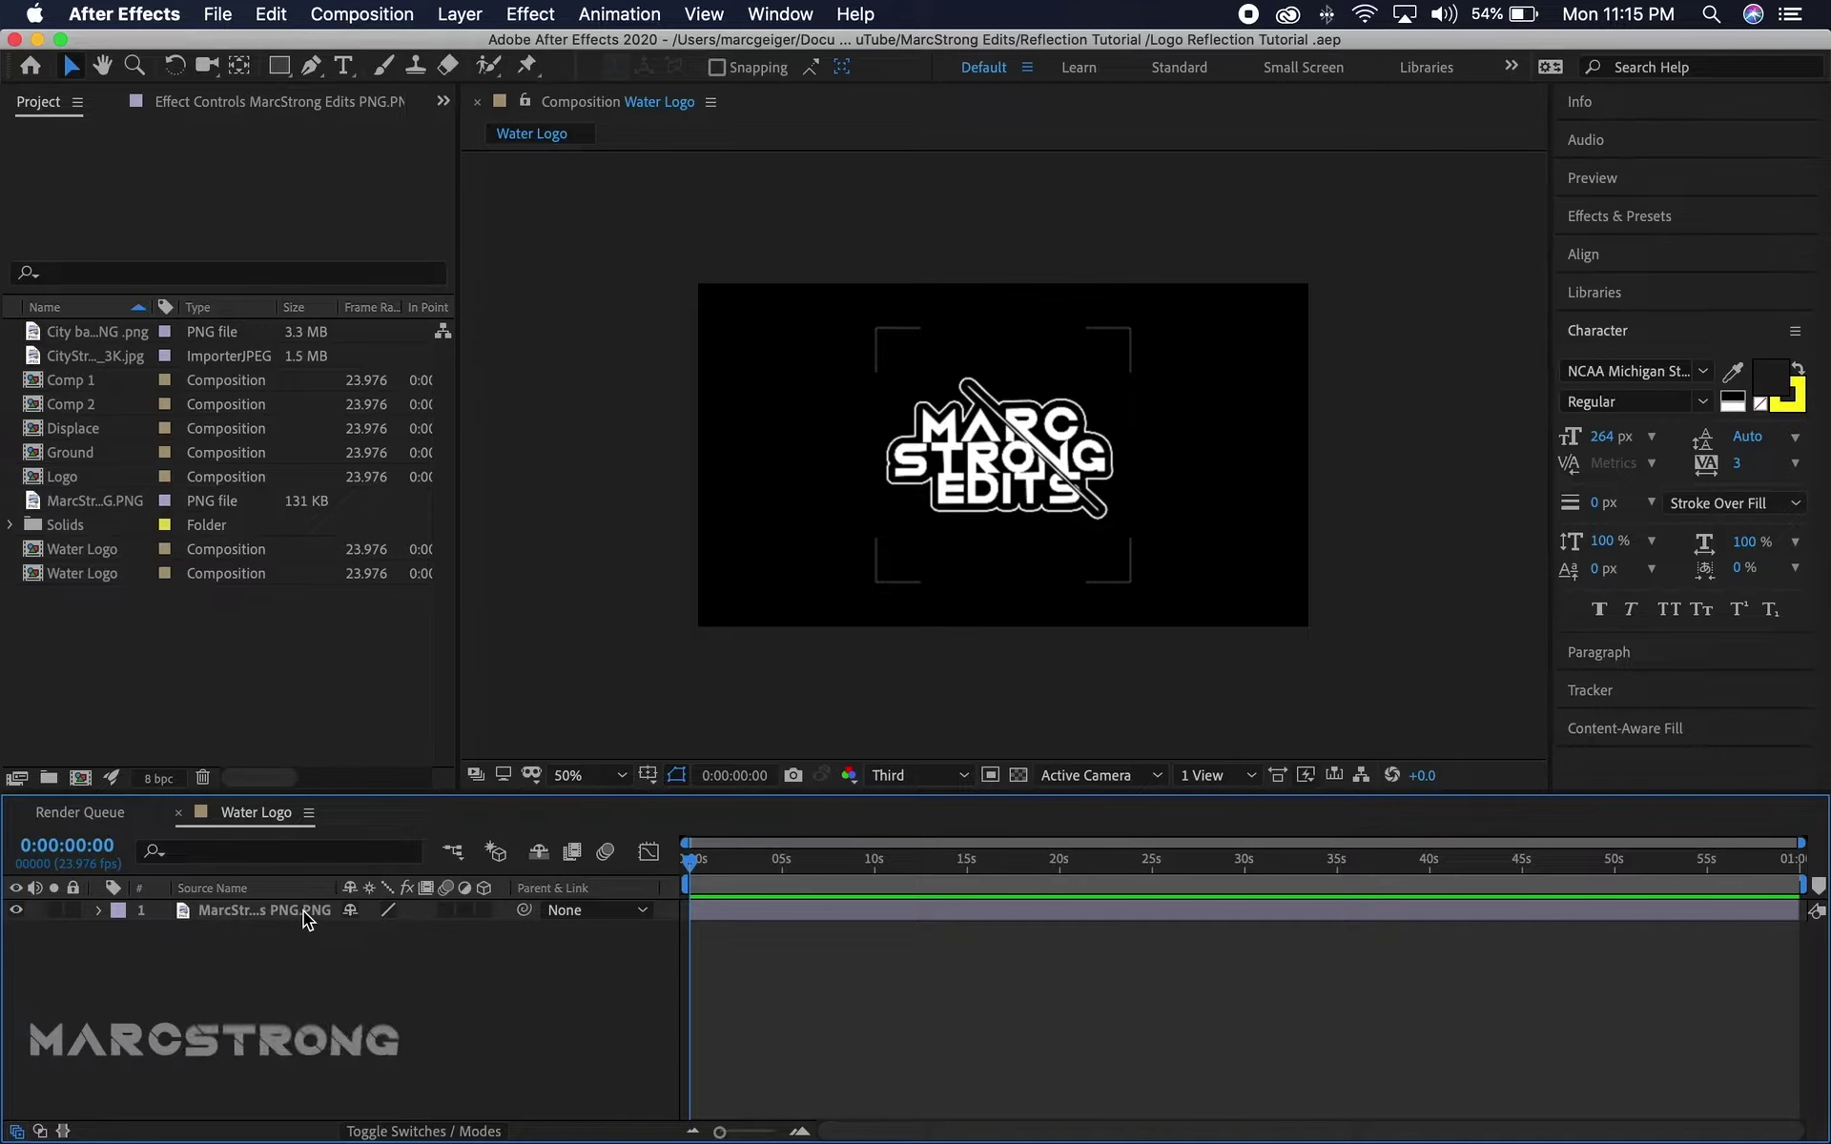
Select the MarcStrong Edits logo PNG layer in the Water Logo timeline
left_click(303, 912)
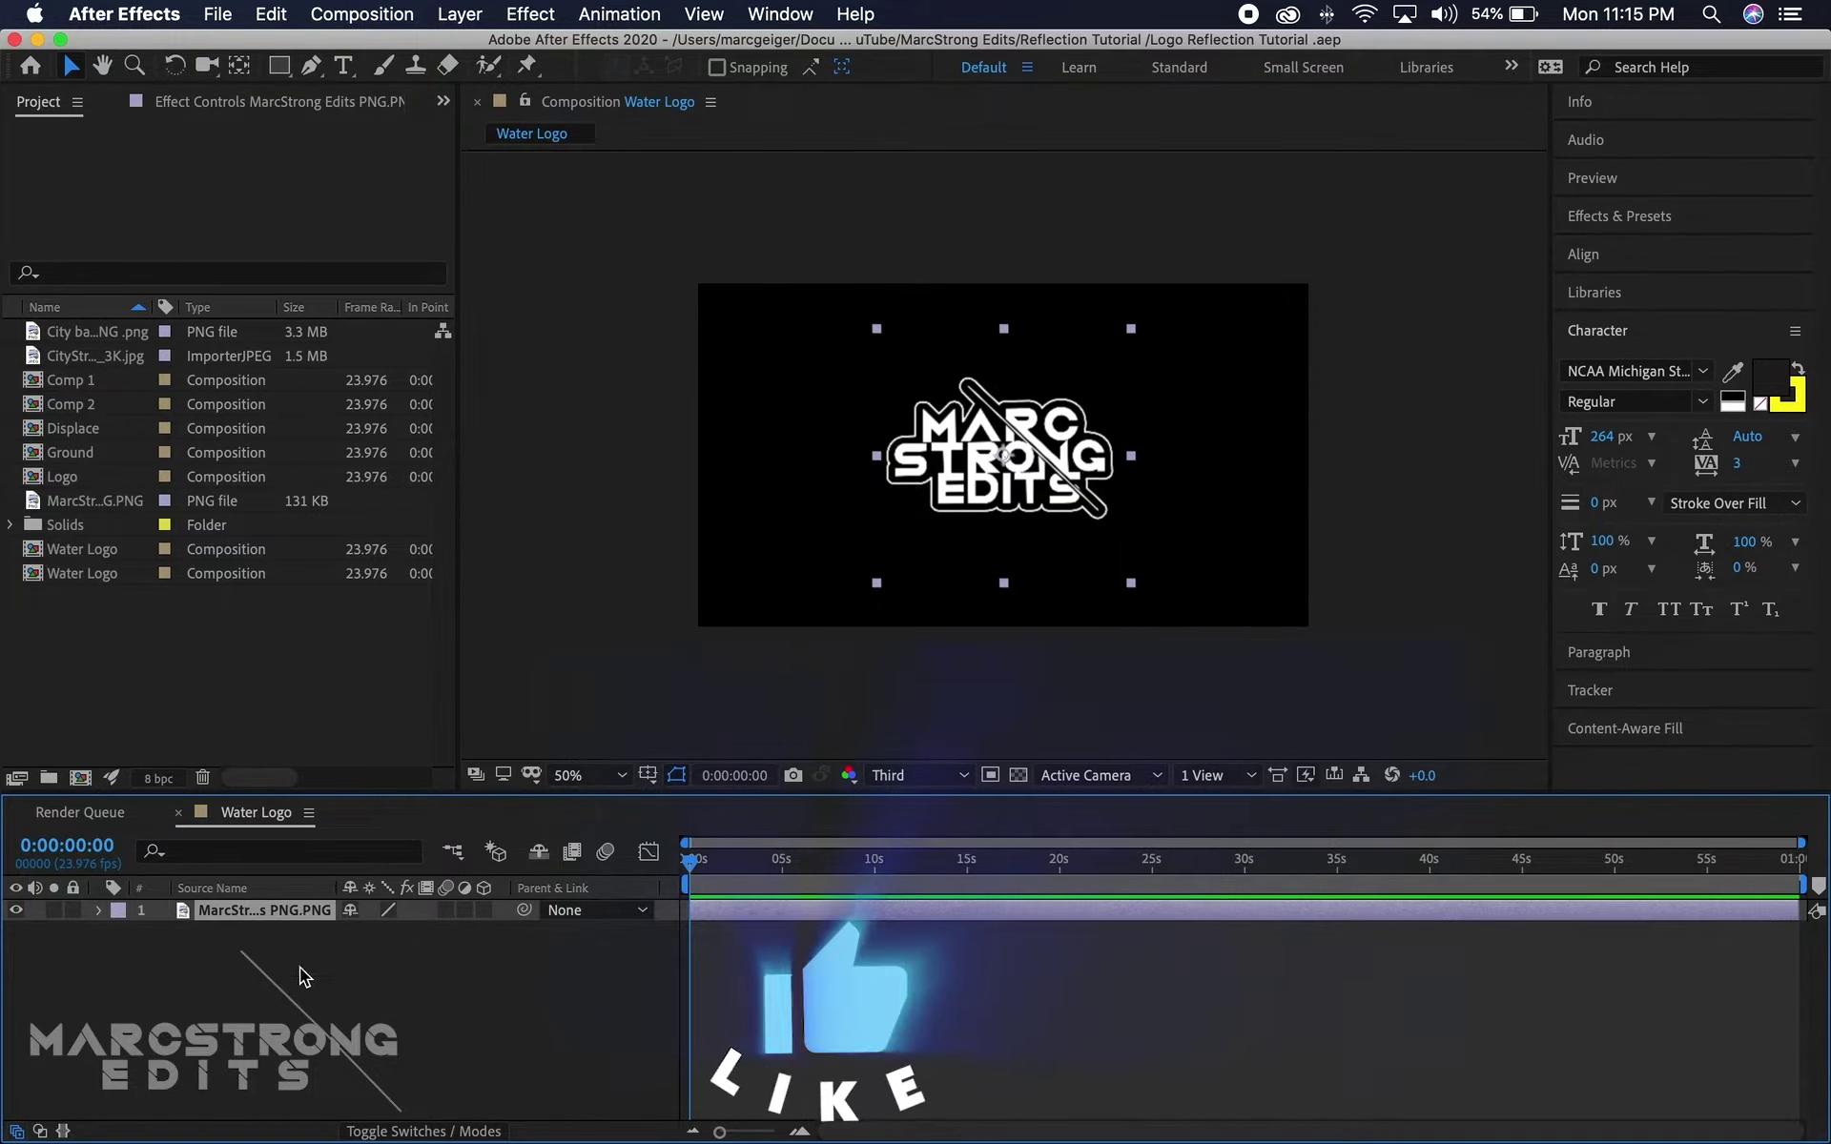
Make the logo layer 3D and add a two-node Camera 1 using the 20mm preset
left_click(485, 910)
right_click(301, 1040)
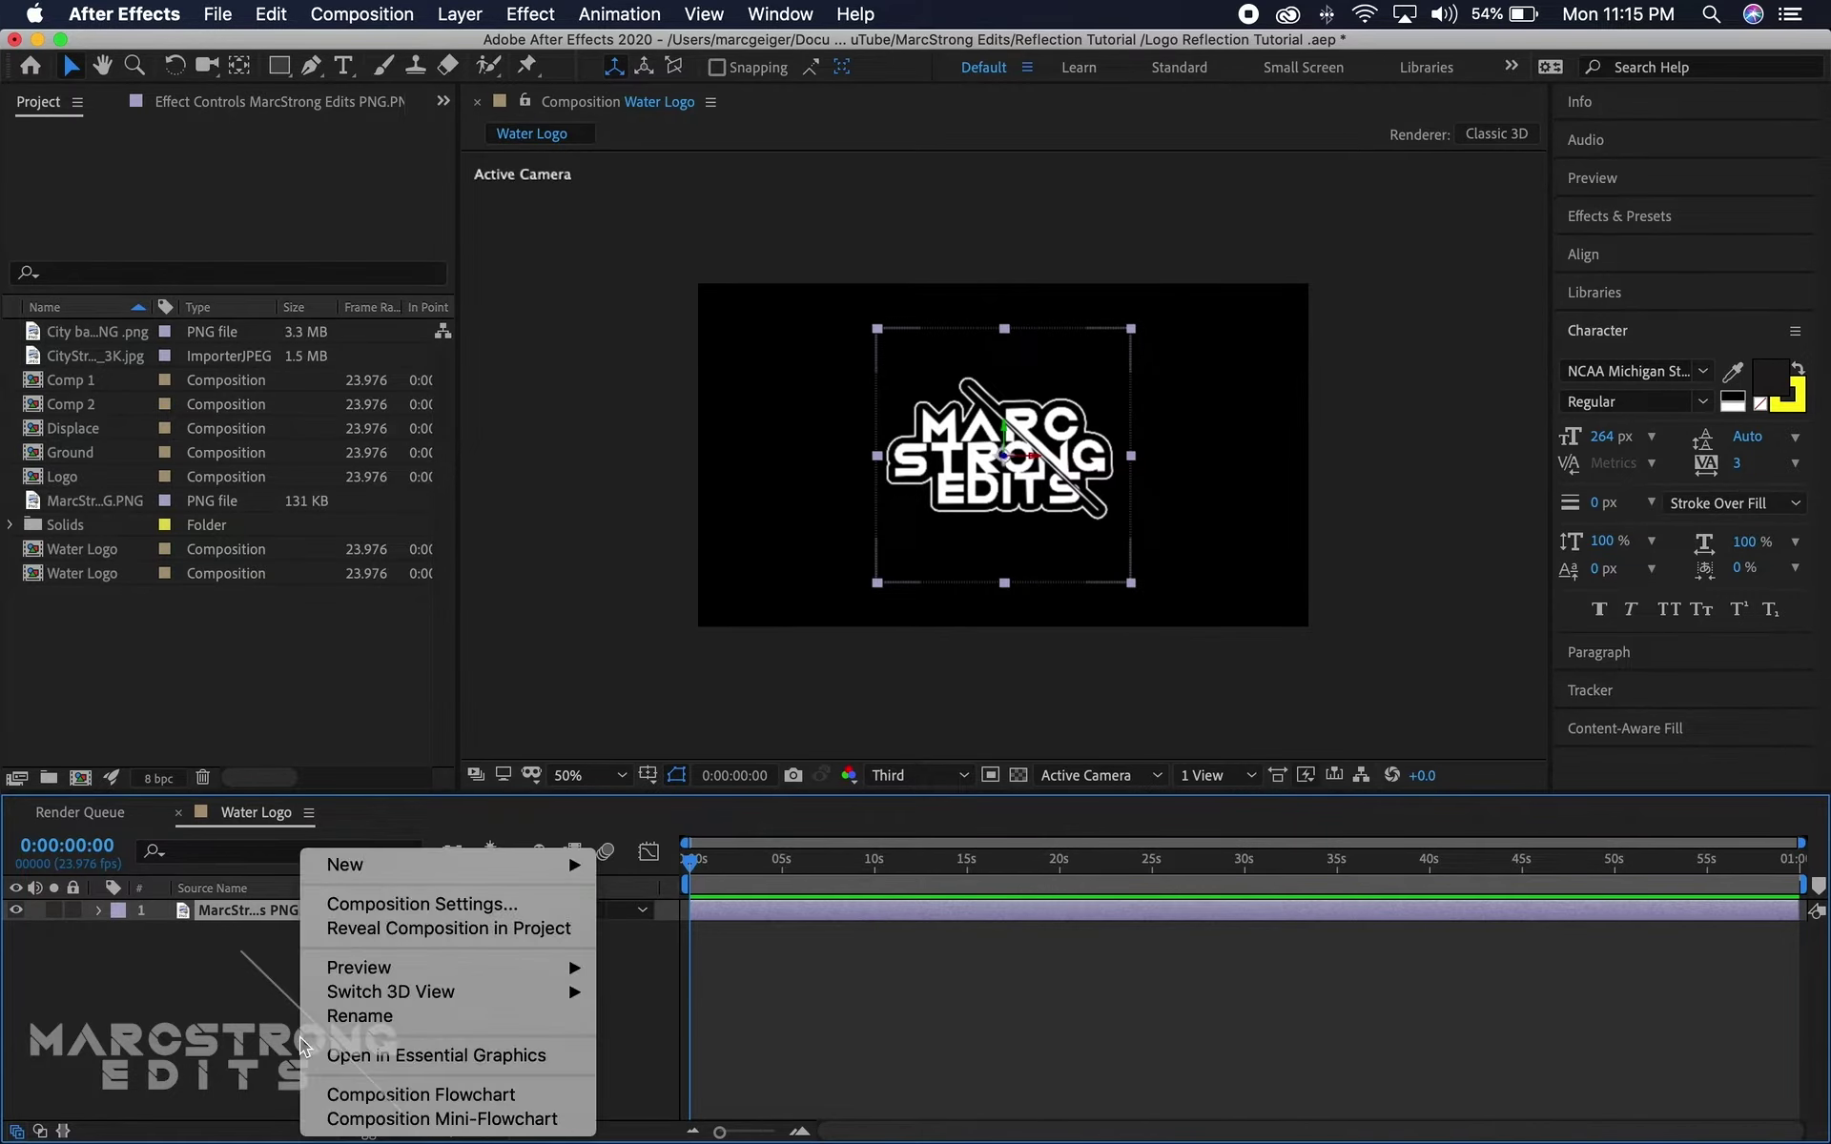
mouse_move(419, 865)
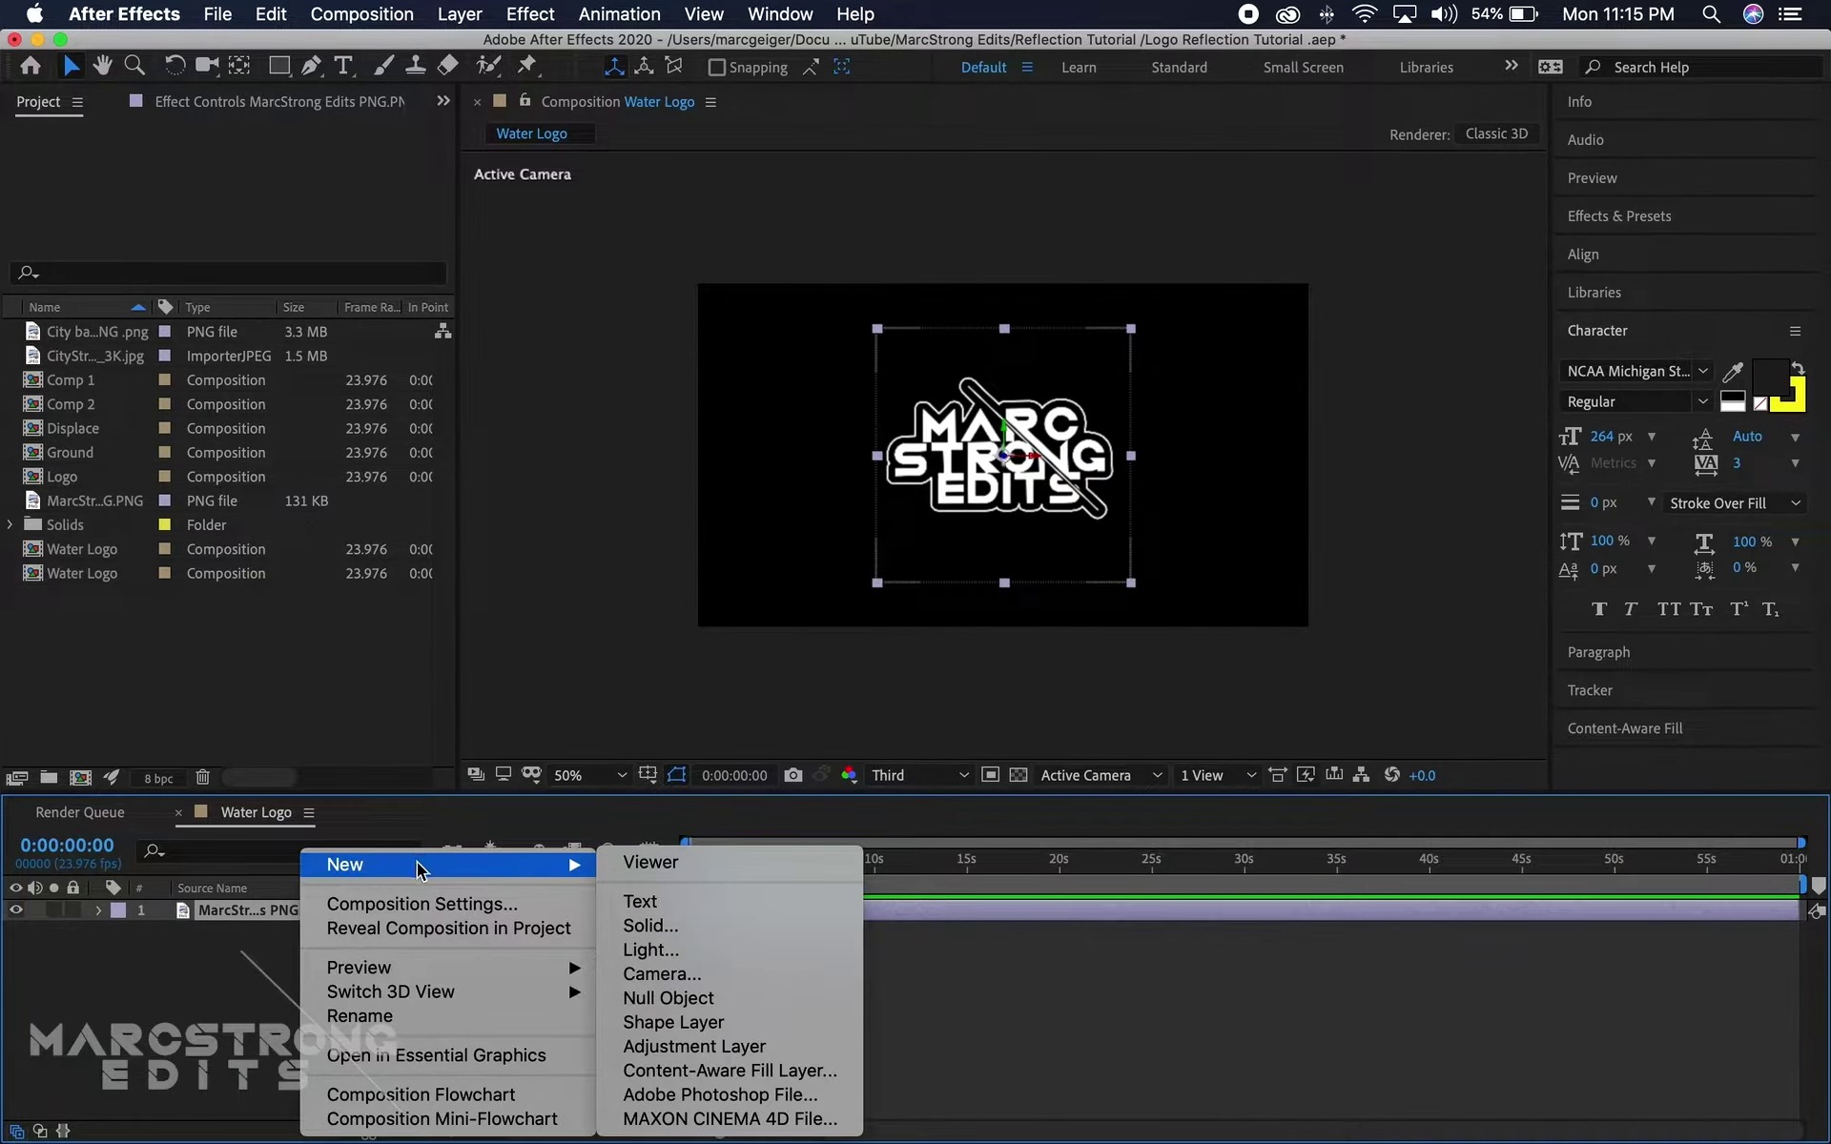
left_click(667, 973)
left_click(1025, 404)
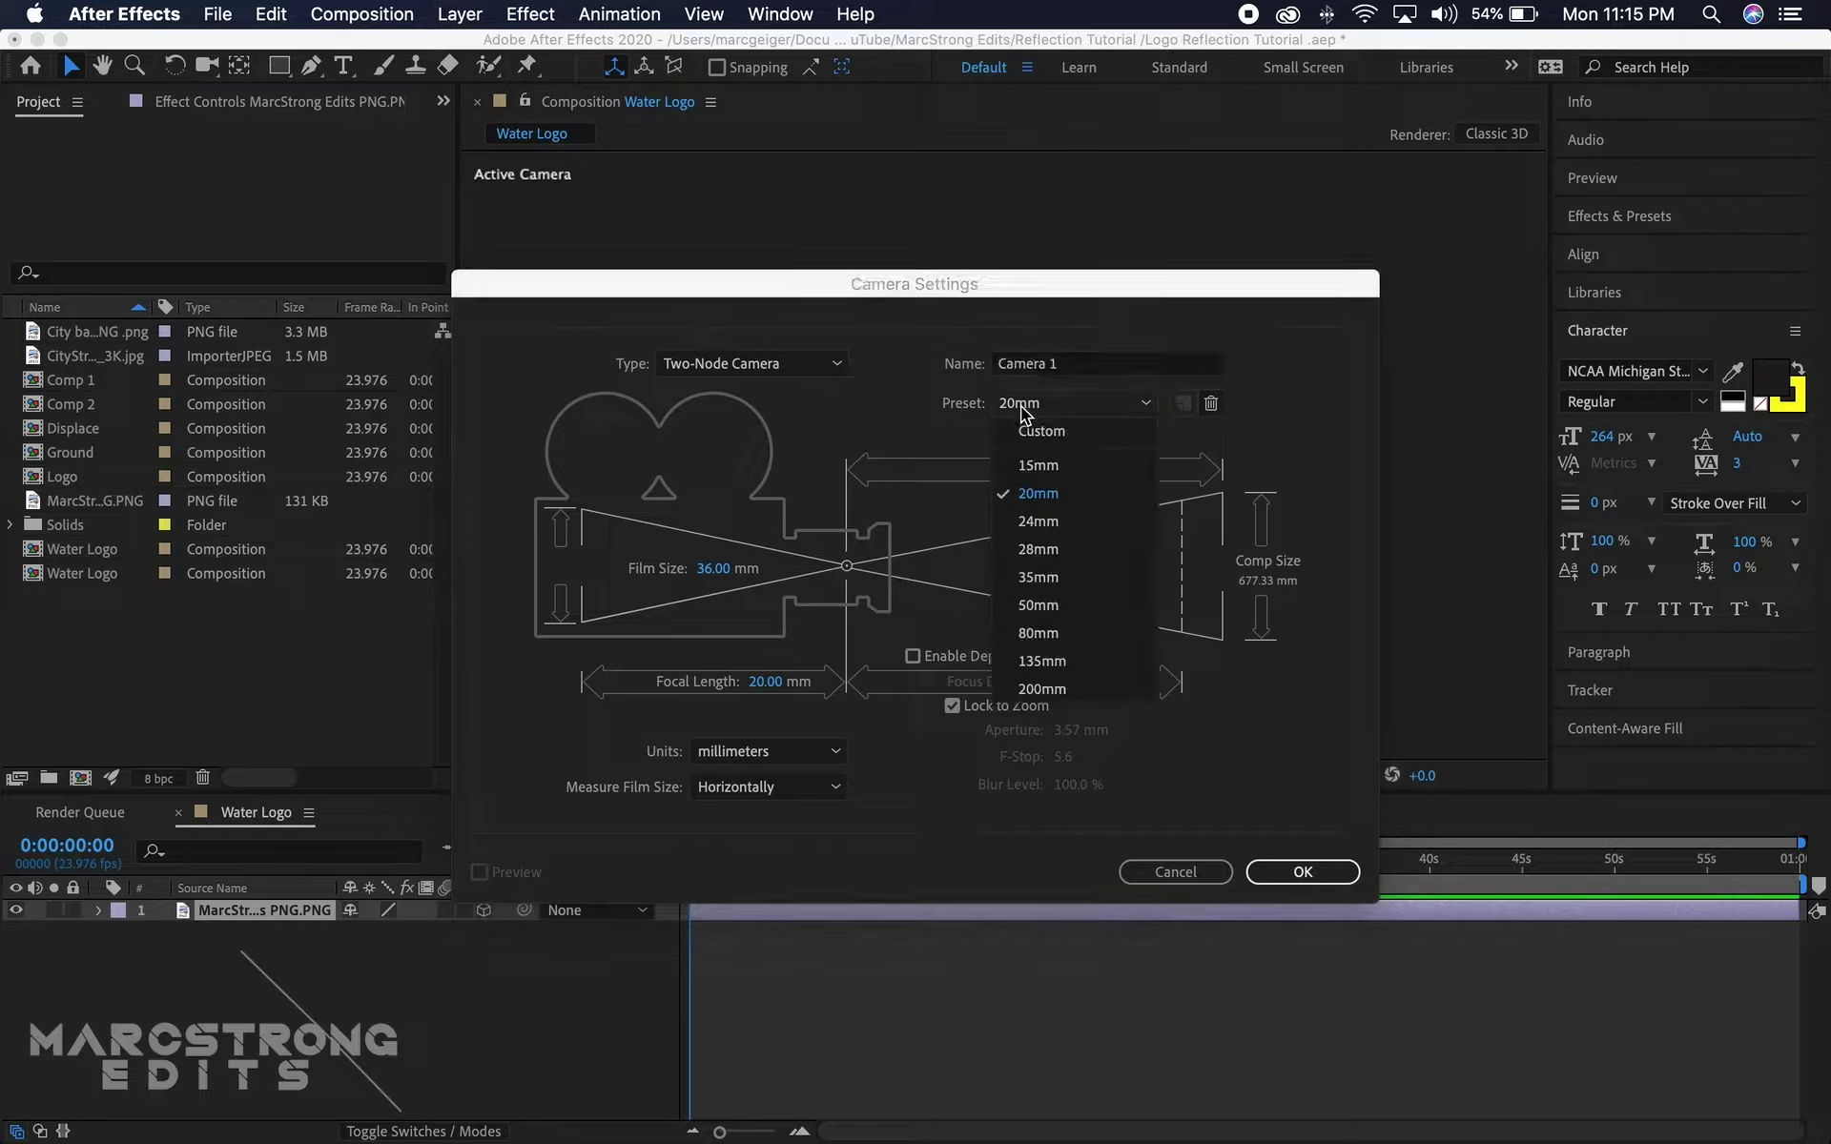
left_click(1039, 493)
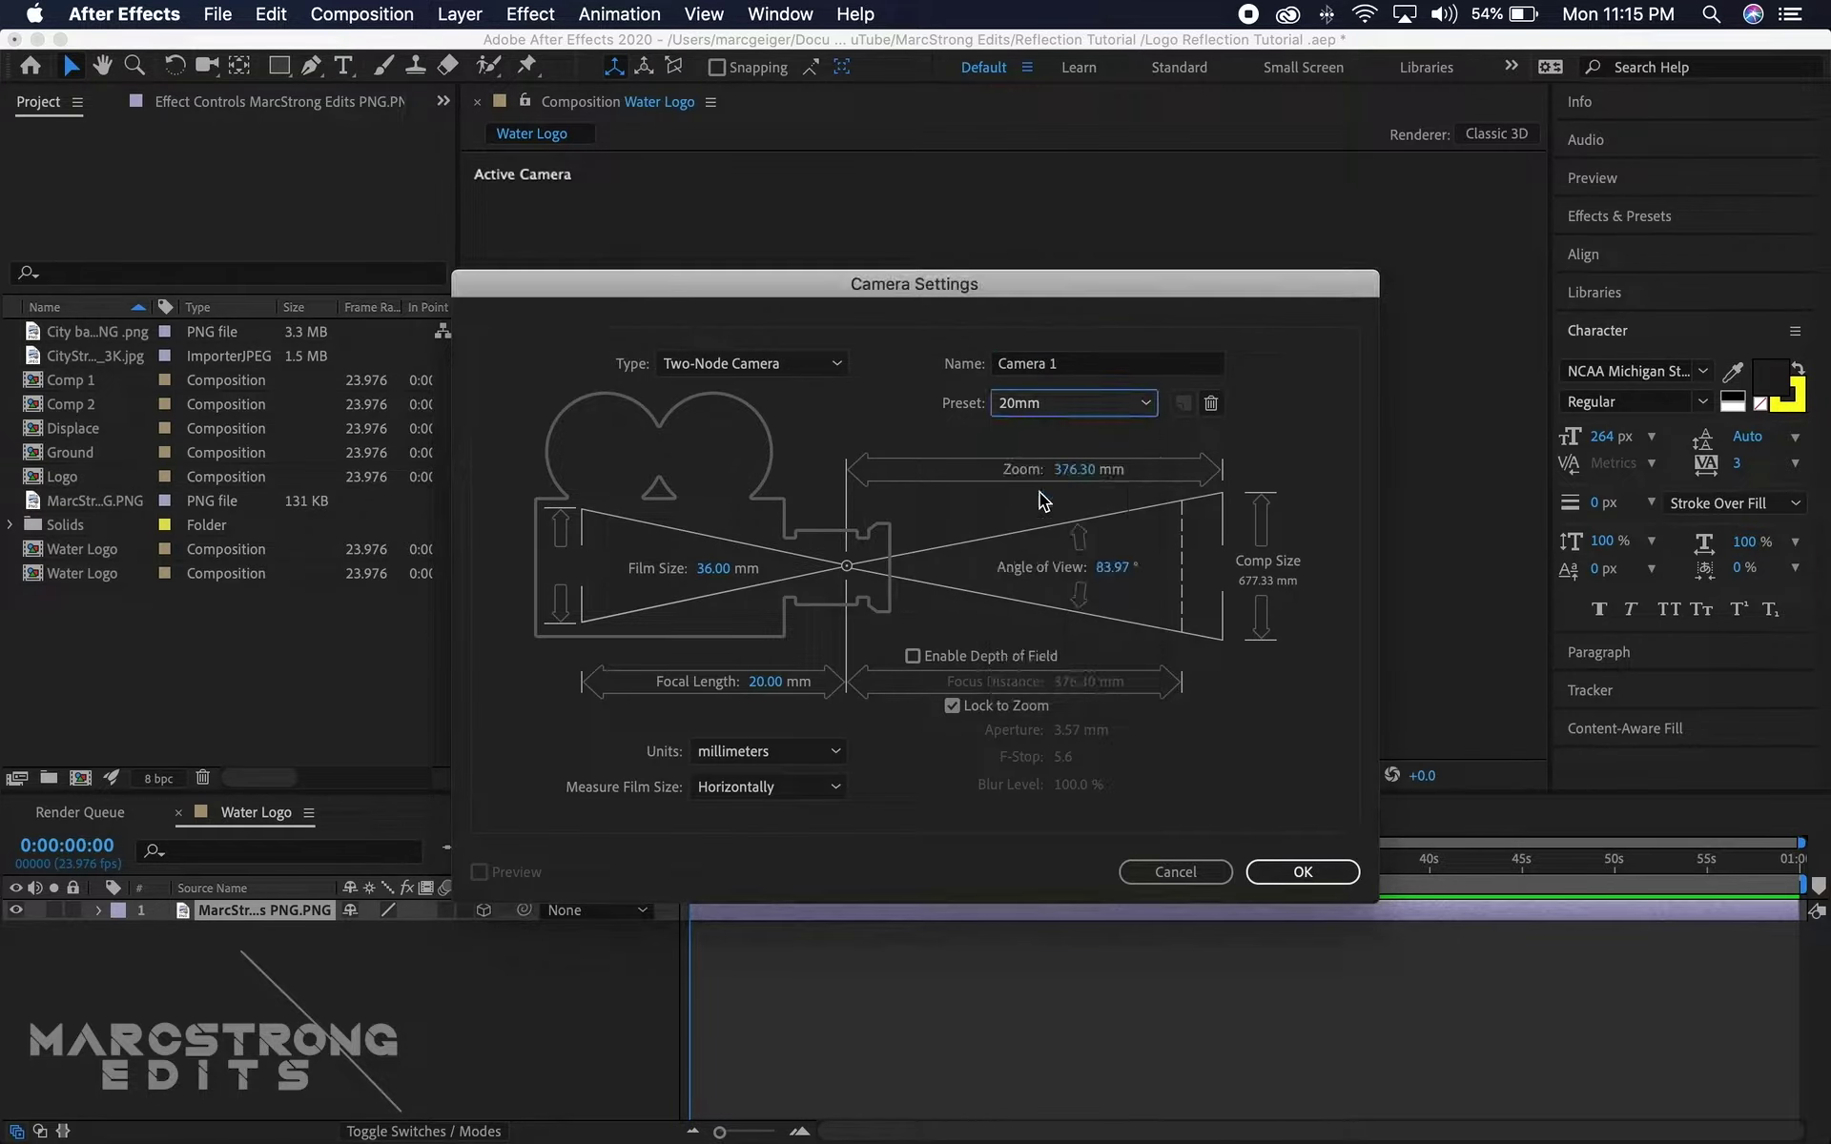
left_click(1308, 871)
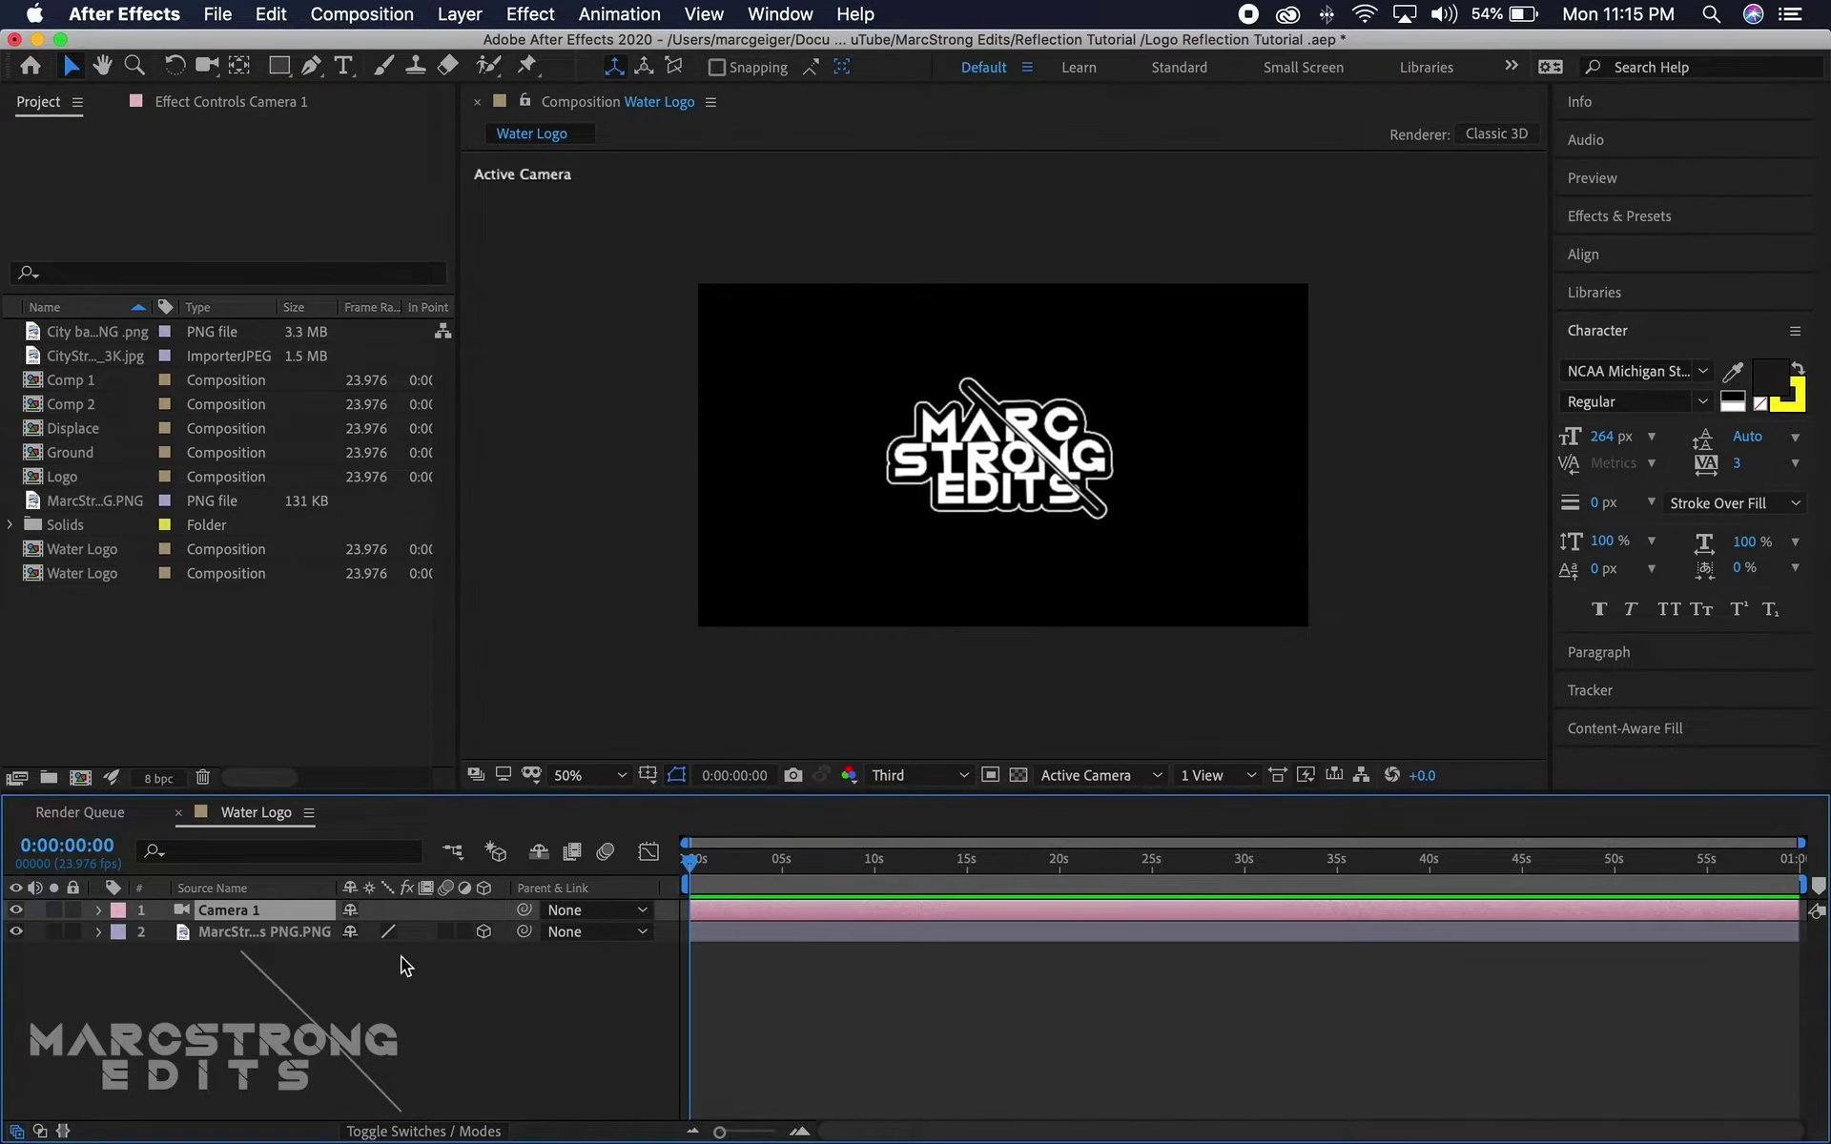
Pre-compose the logo layer into a composition named Logo
left_click(296, 942)
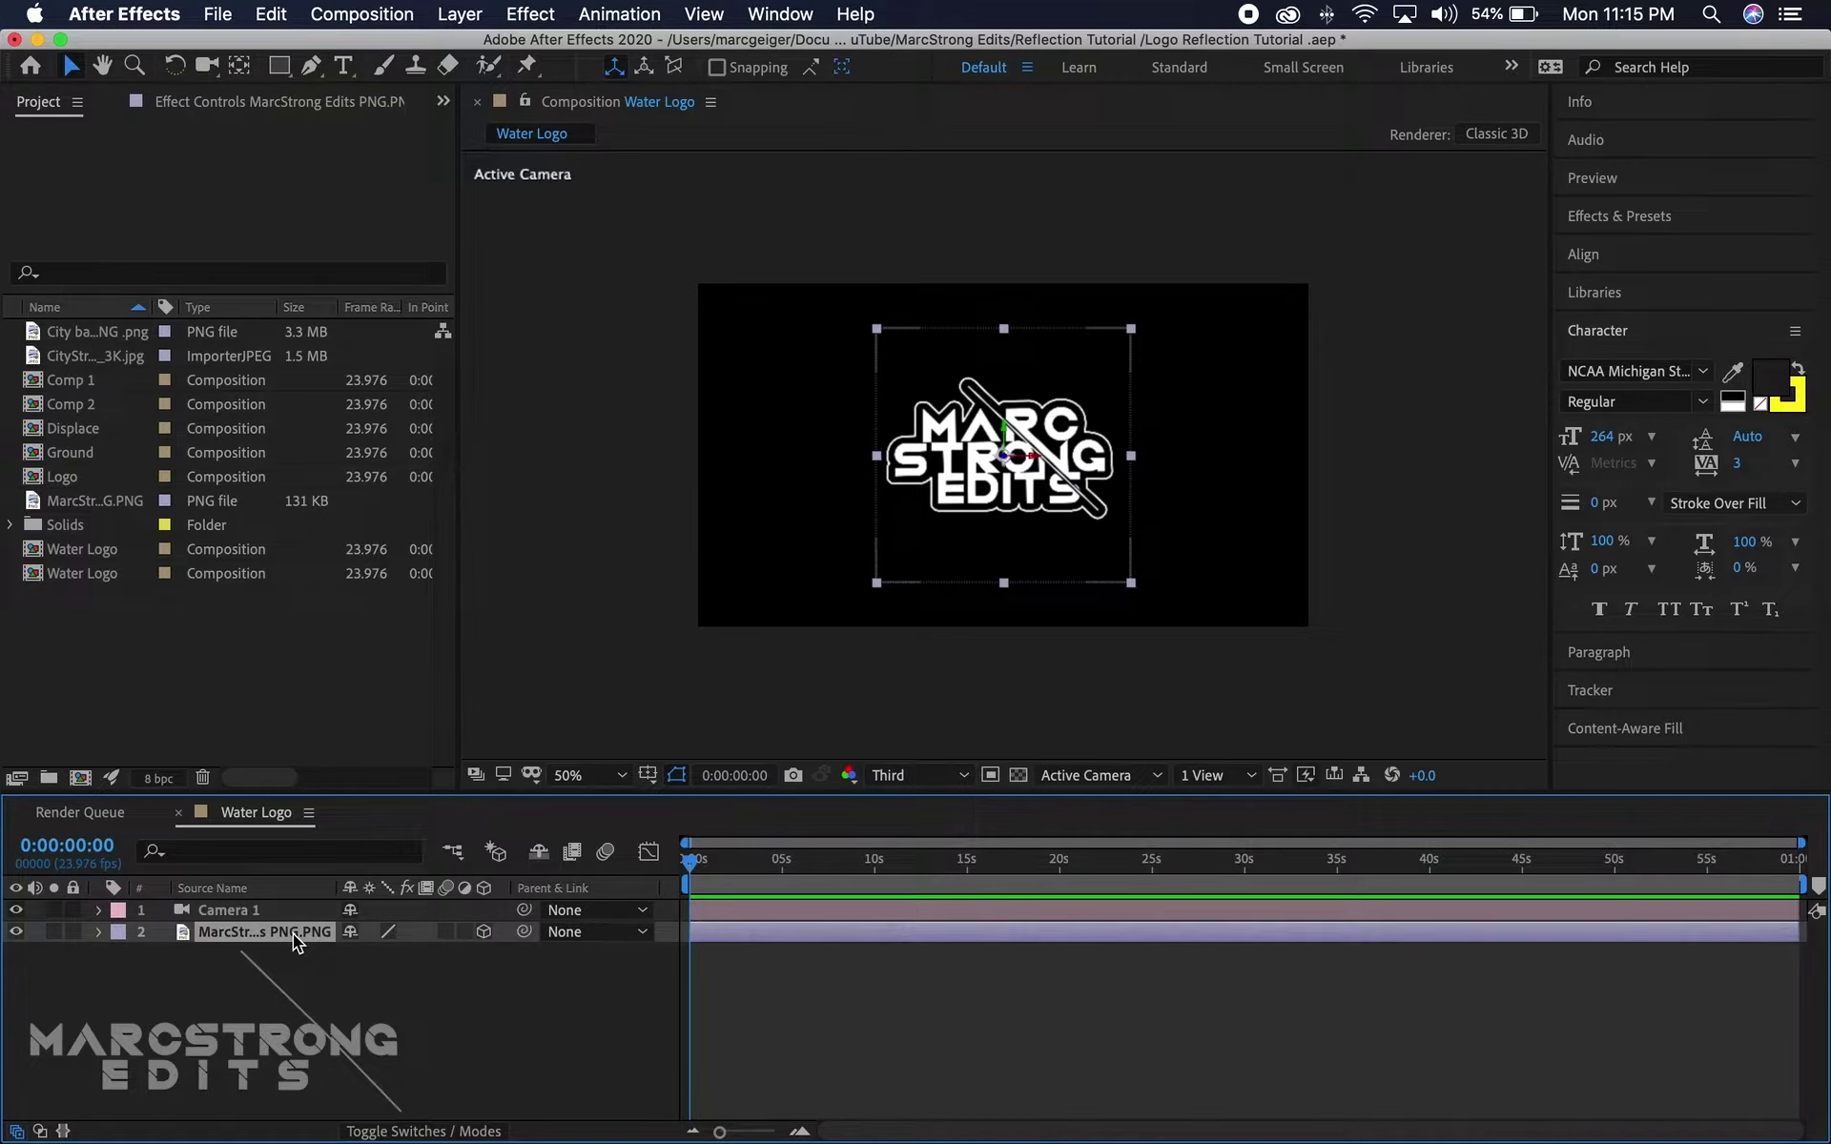
right_click(296, 942)
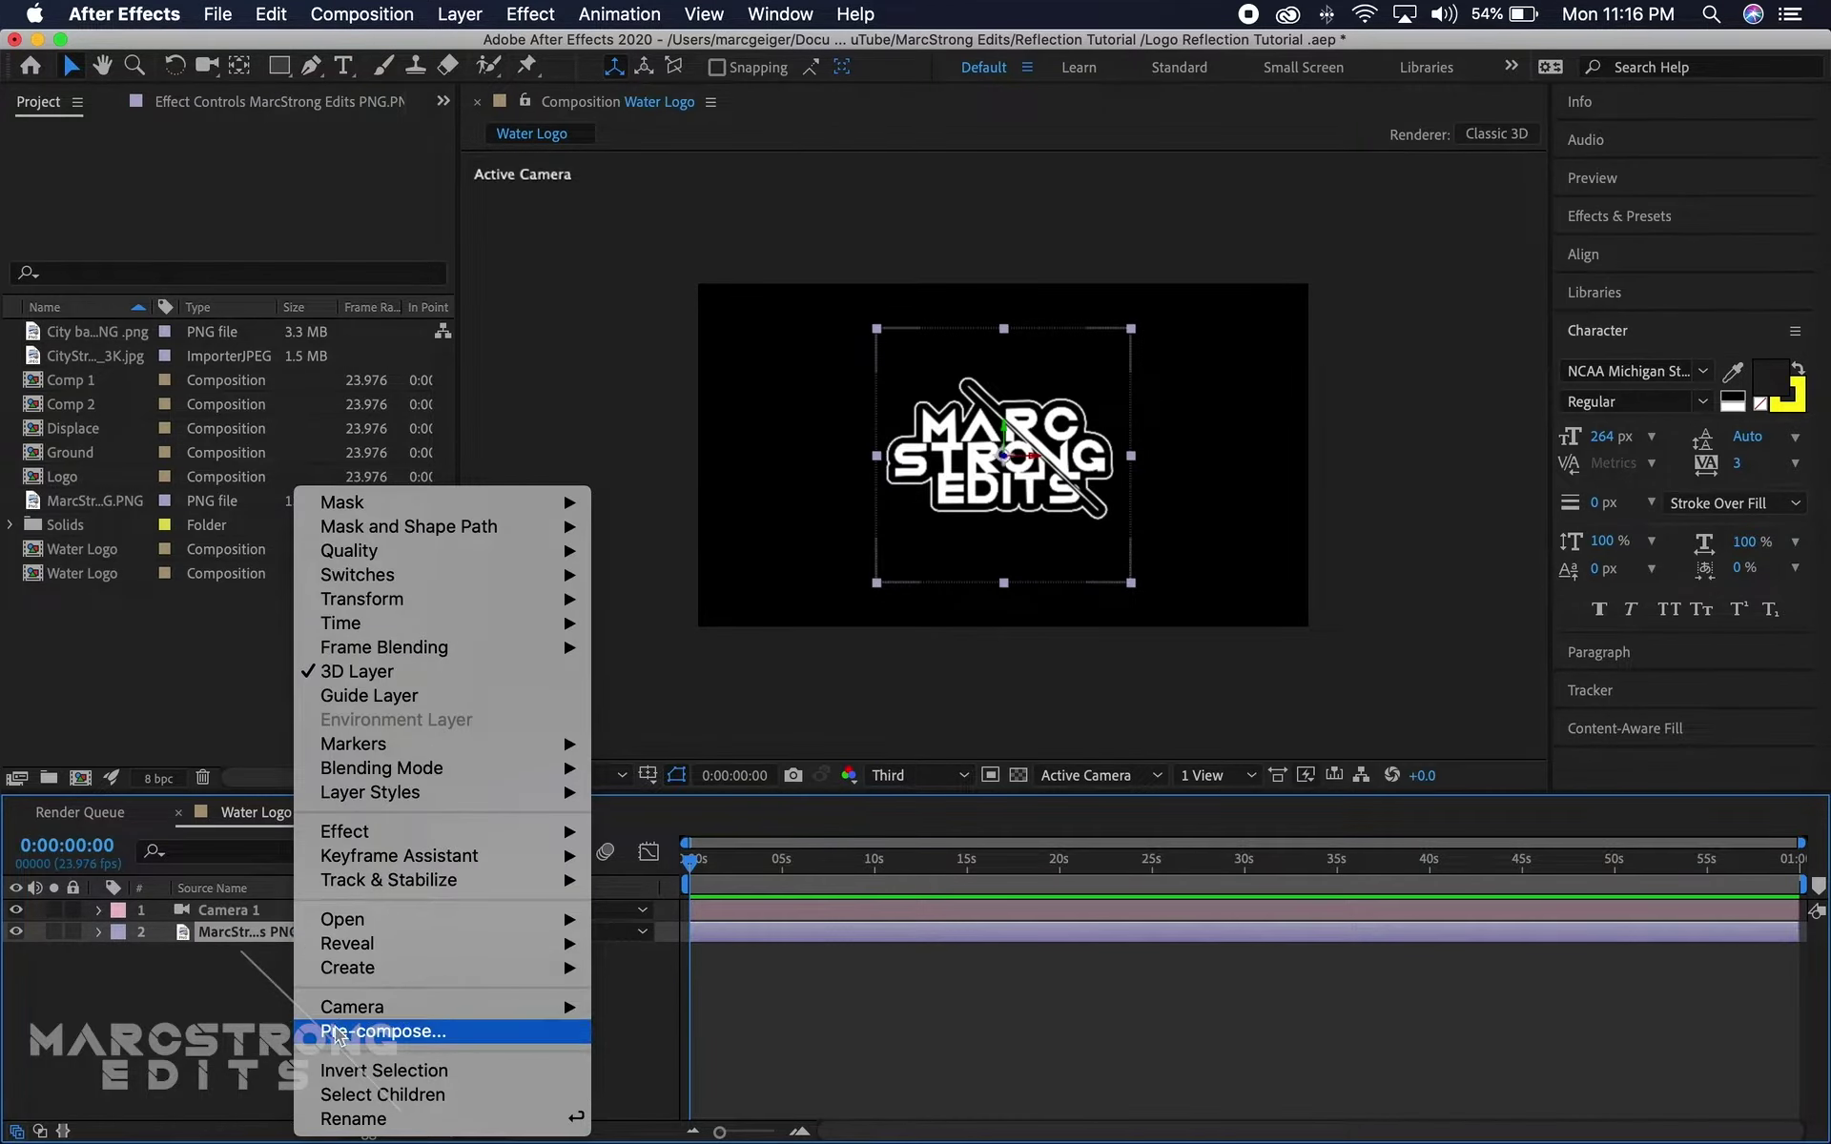
left_click(391, 1026)
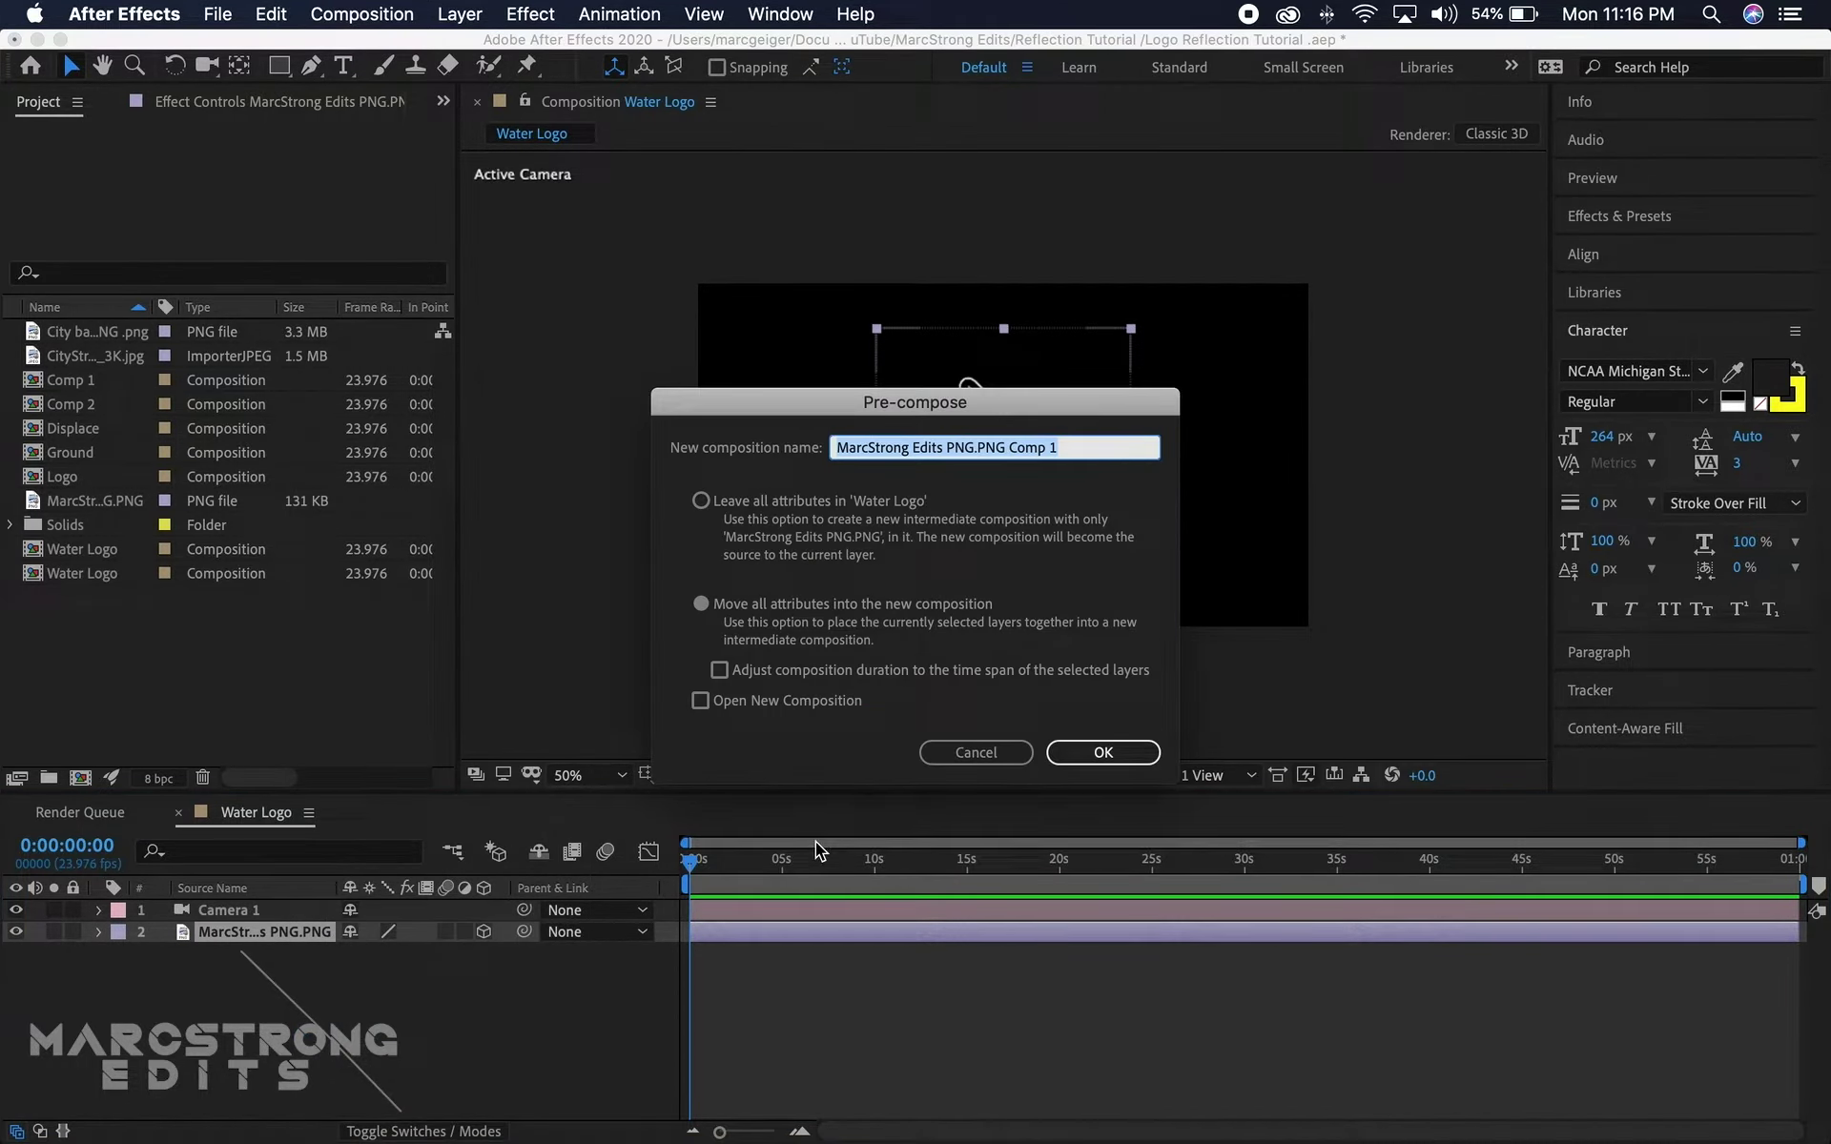
type("Logo")
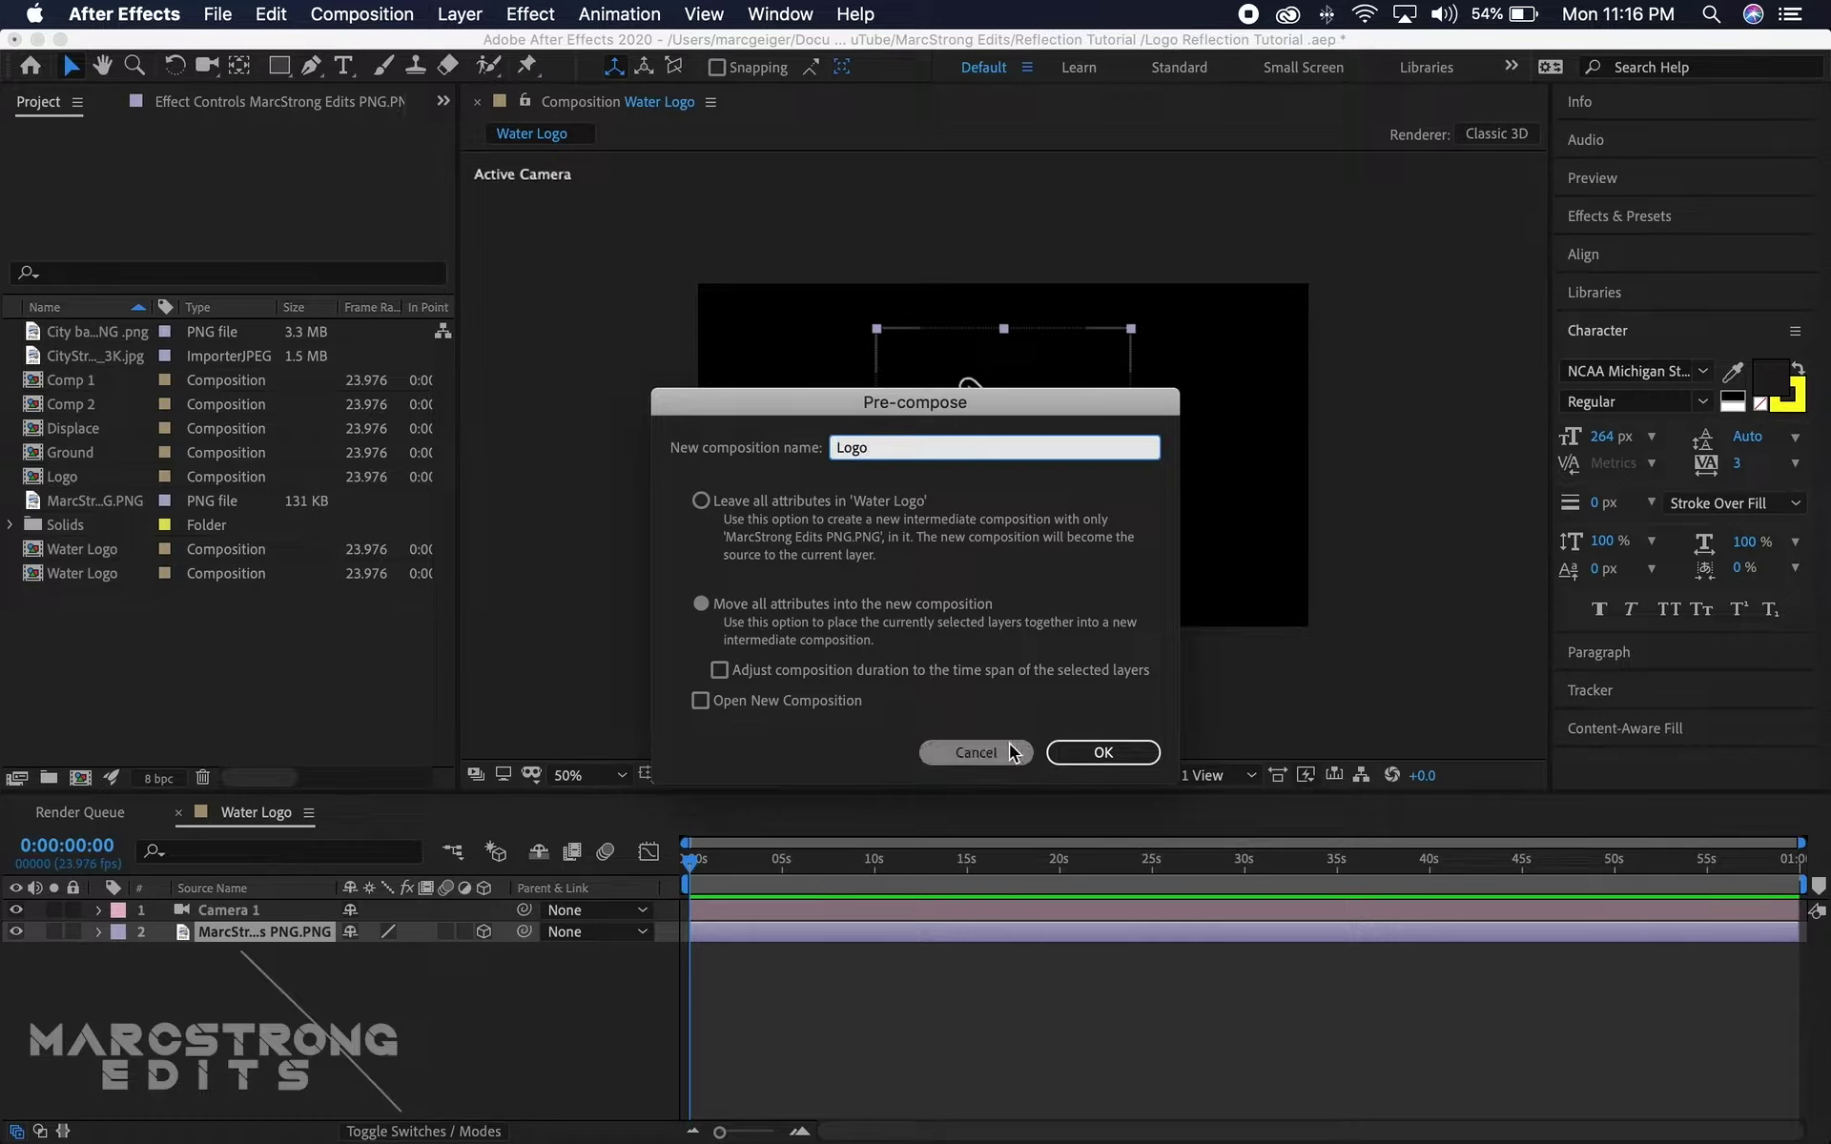
left_click(1123, 753)
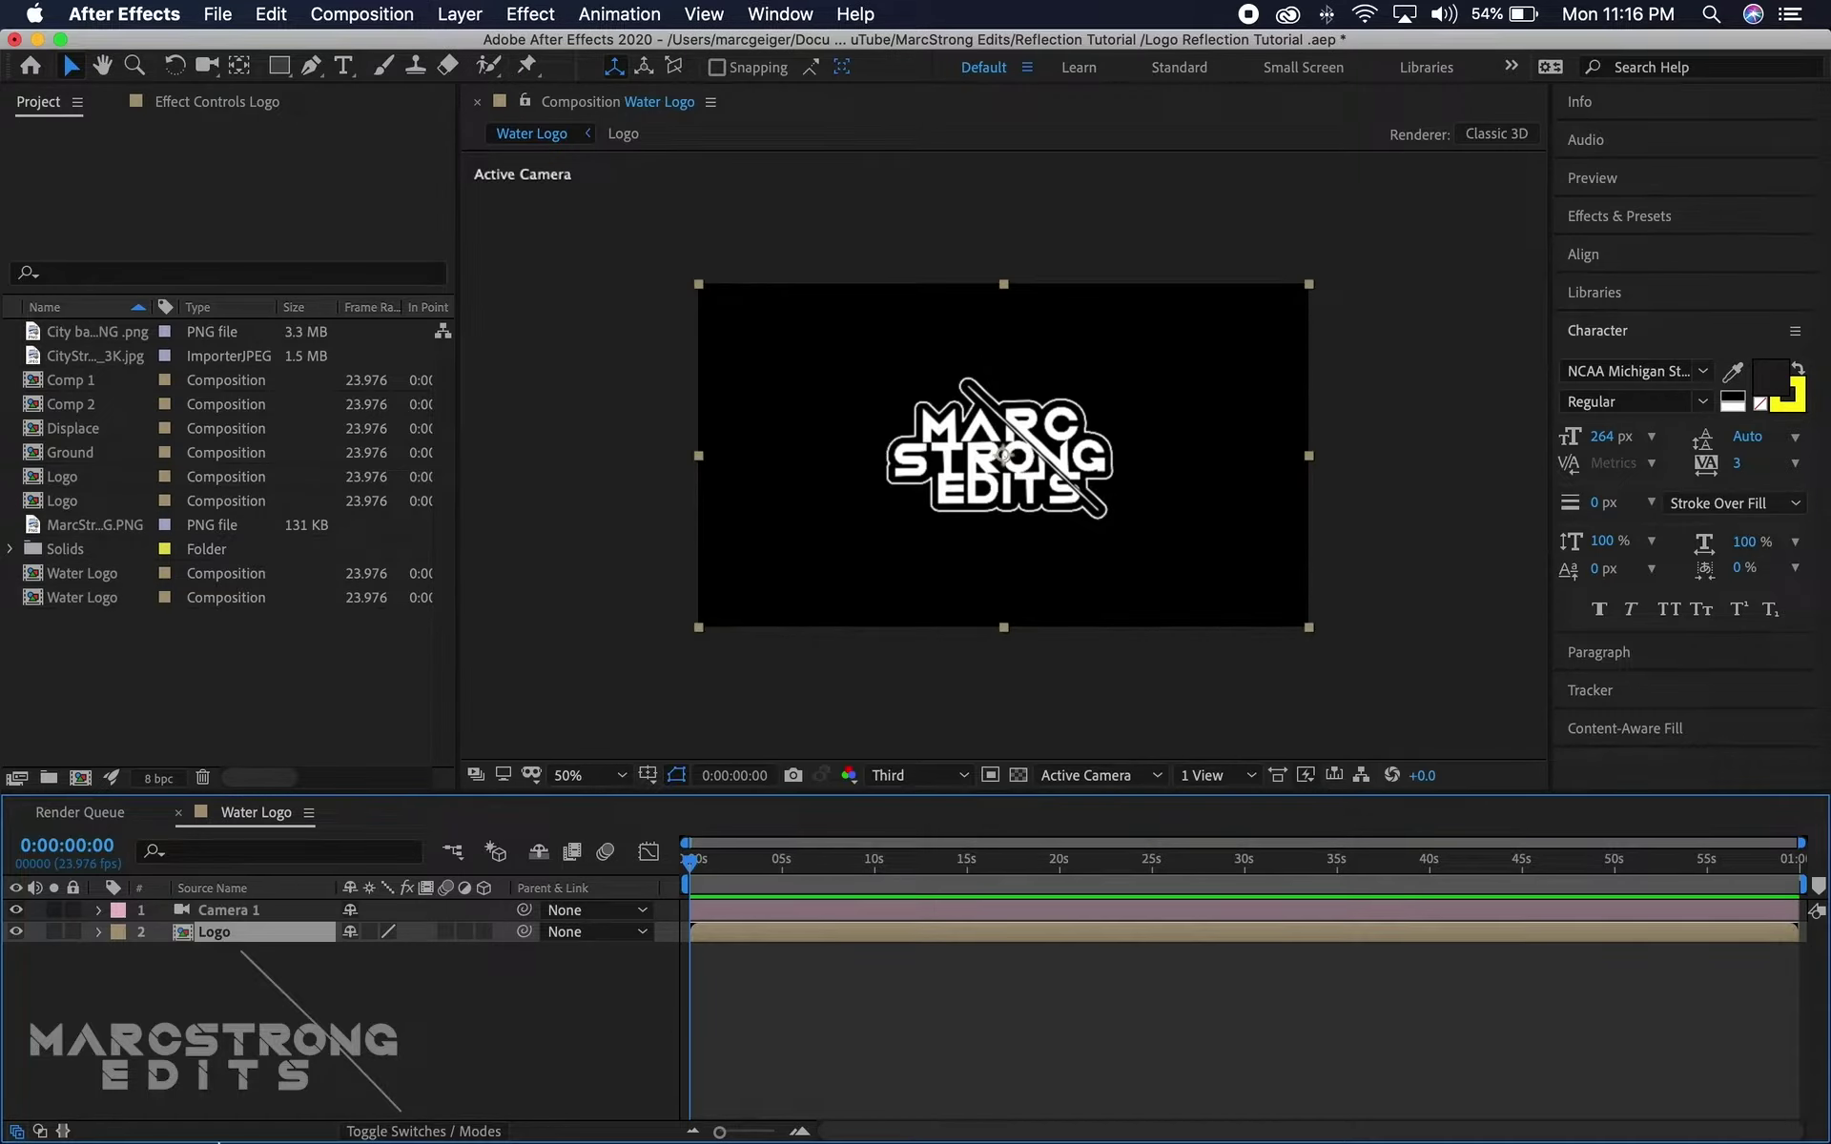
Add a new blue solid layer named Water
right_click(211, 988)
mouse_move(255, 864)
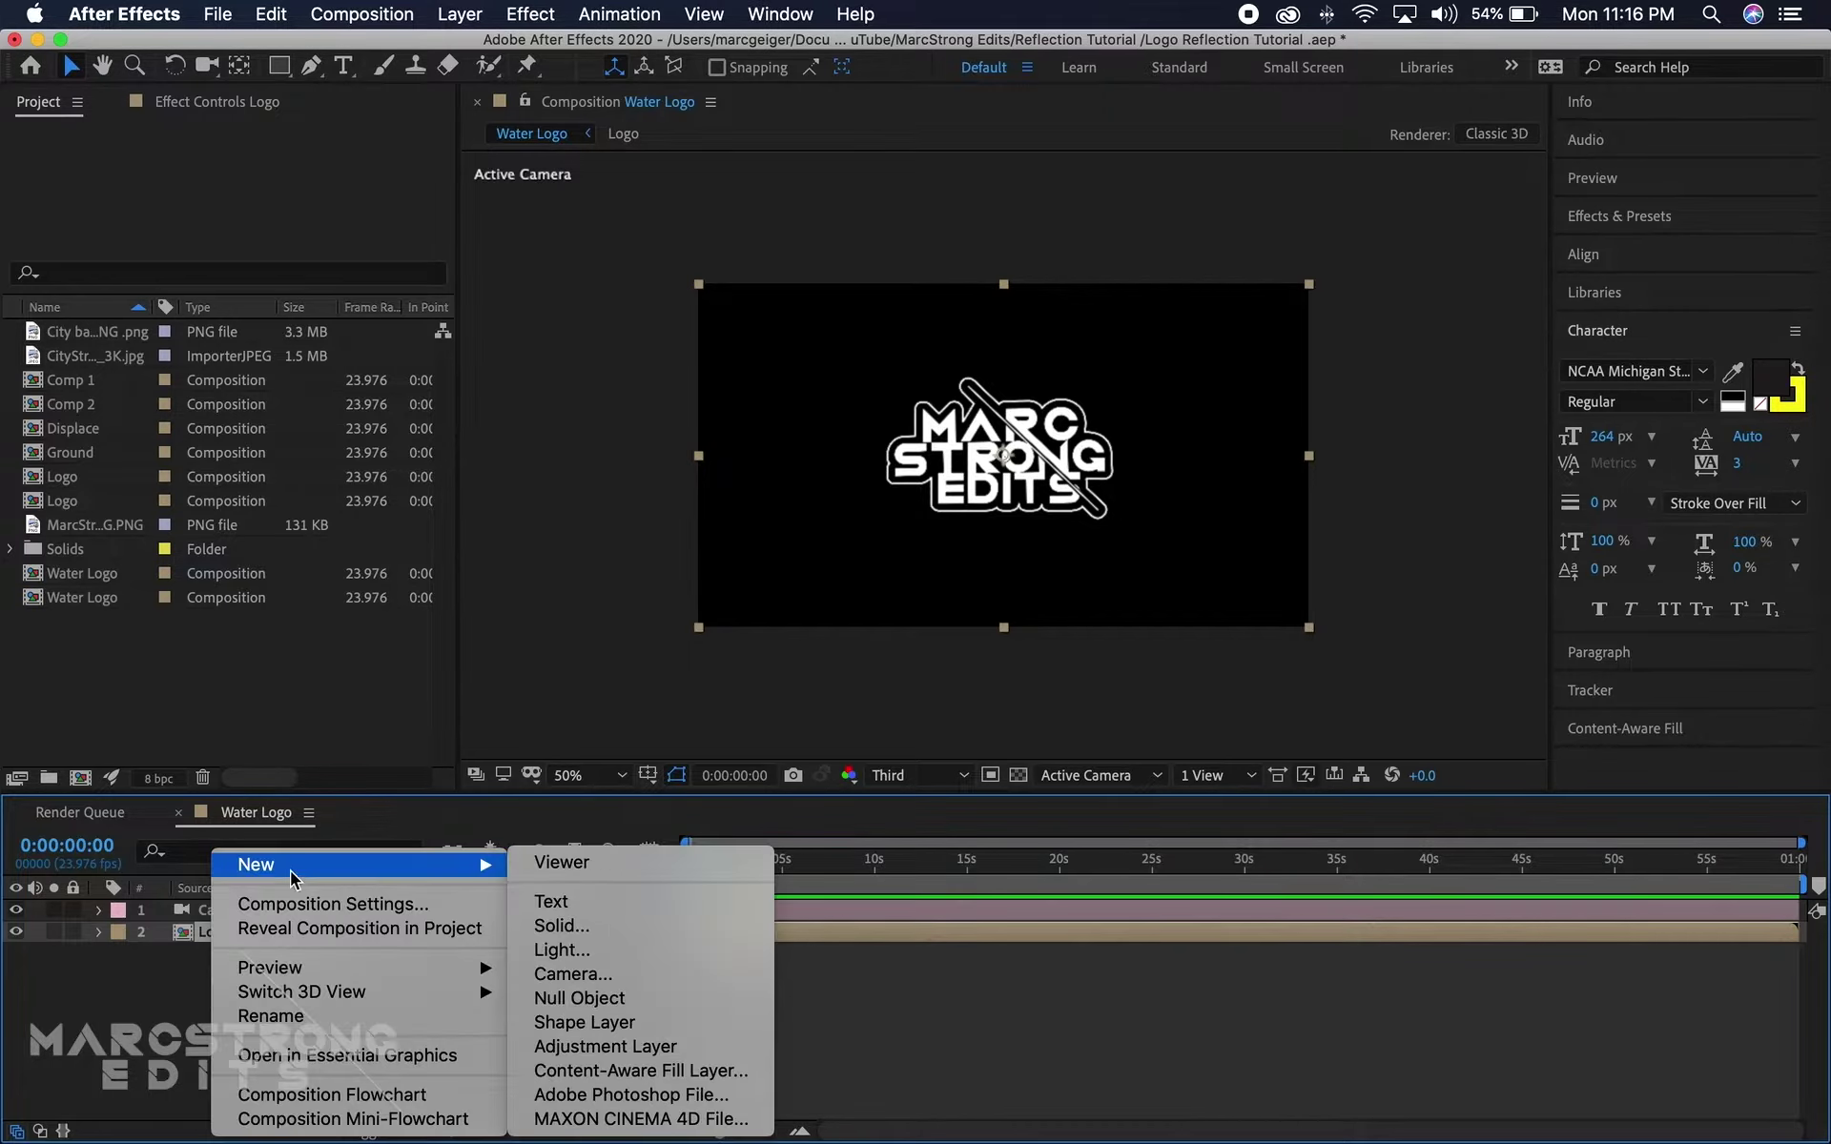
left_click(561, 927)
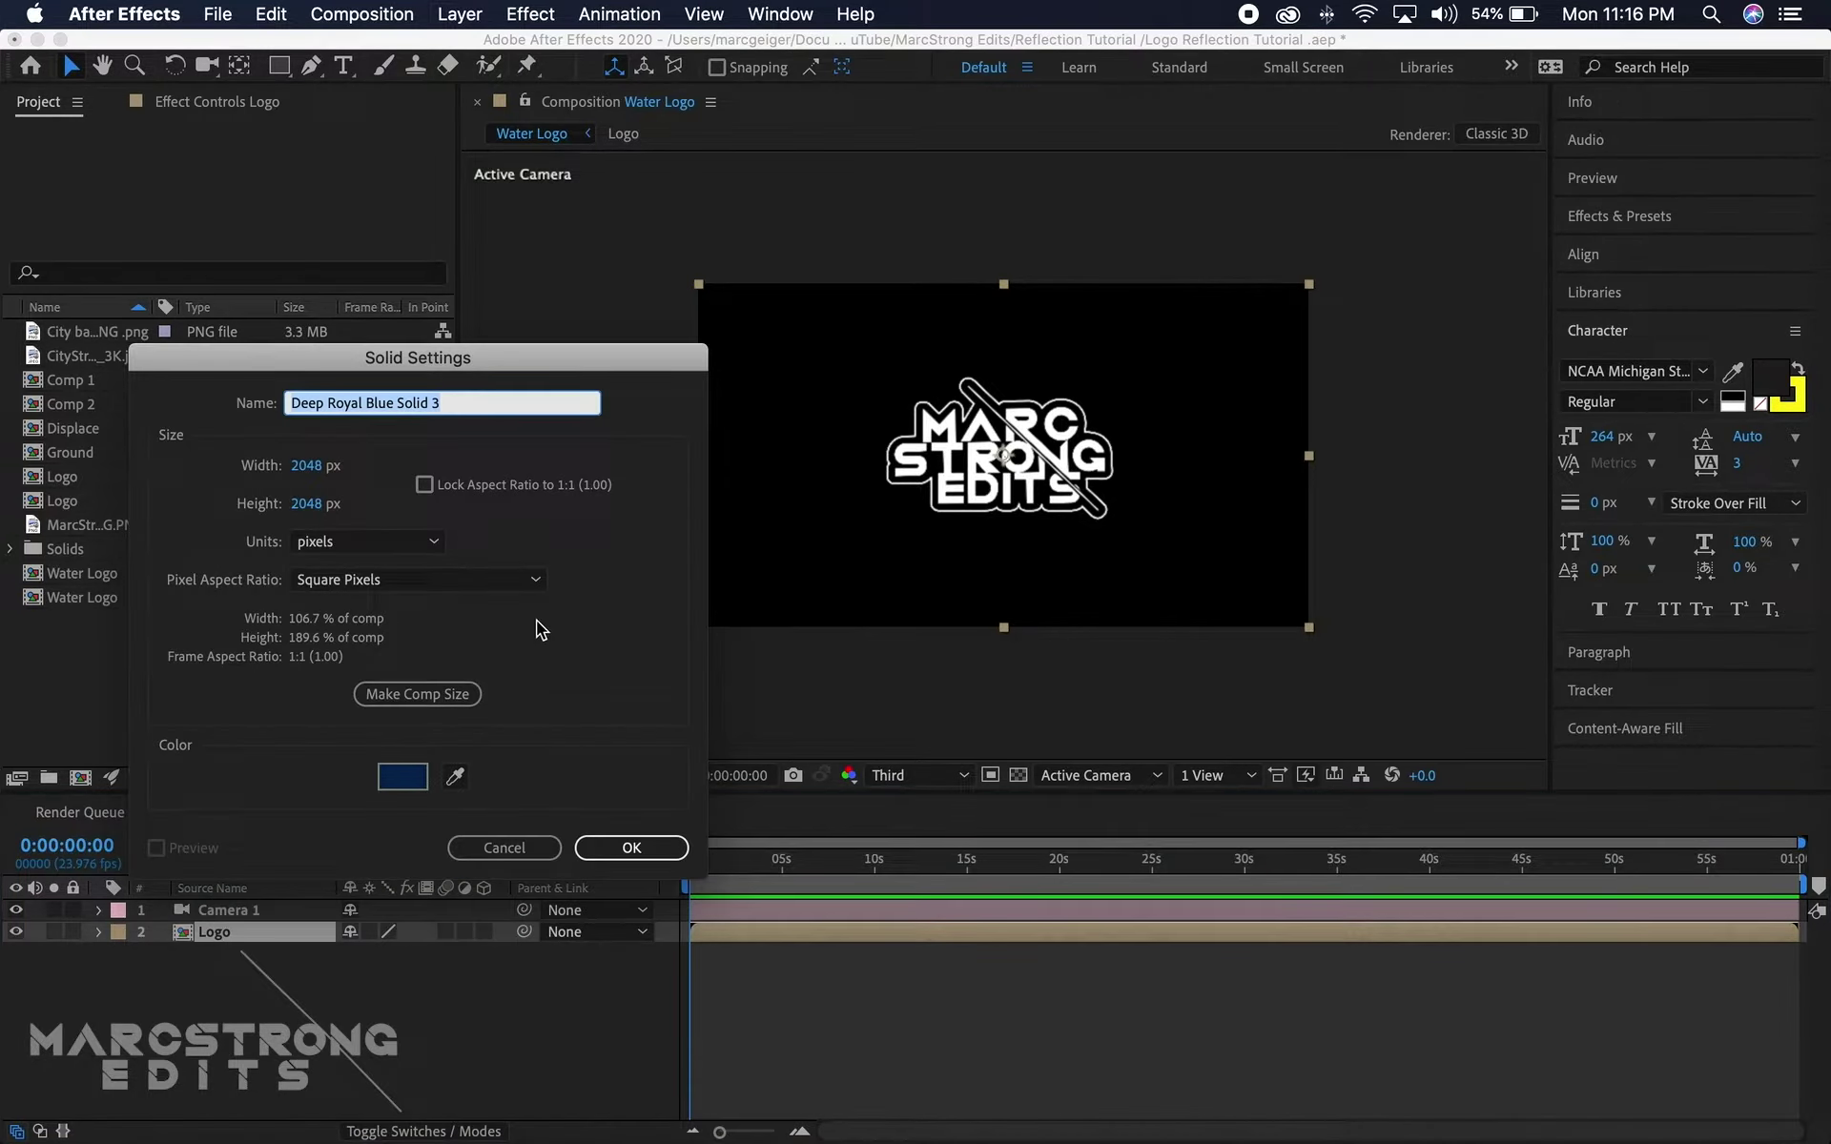
type("Water")
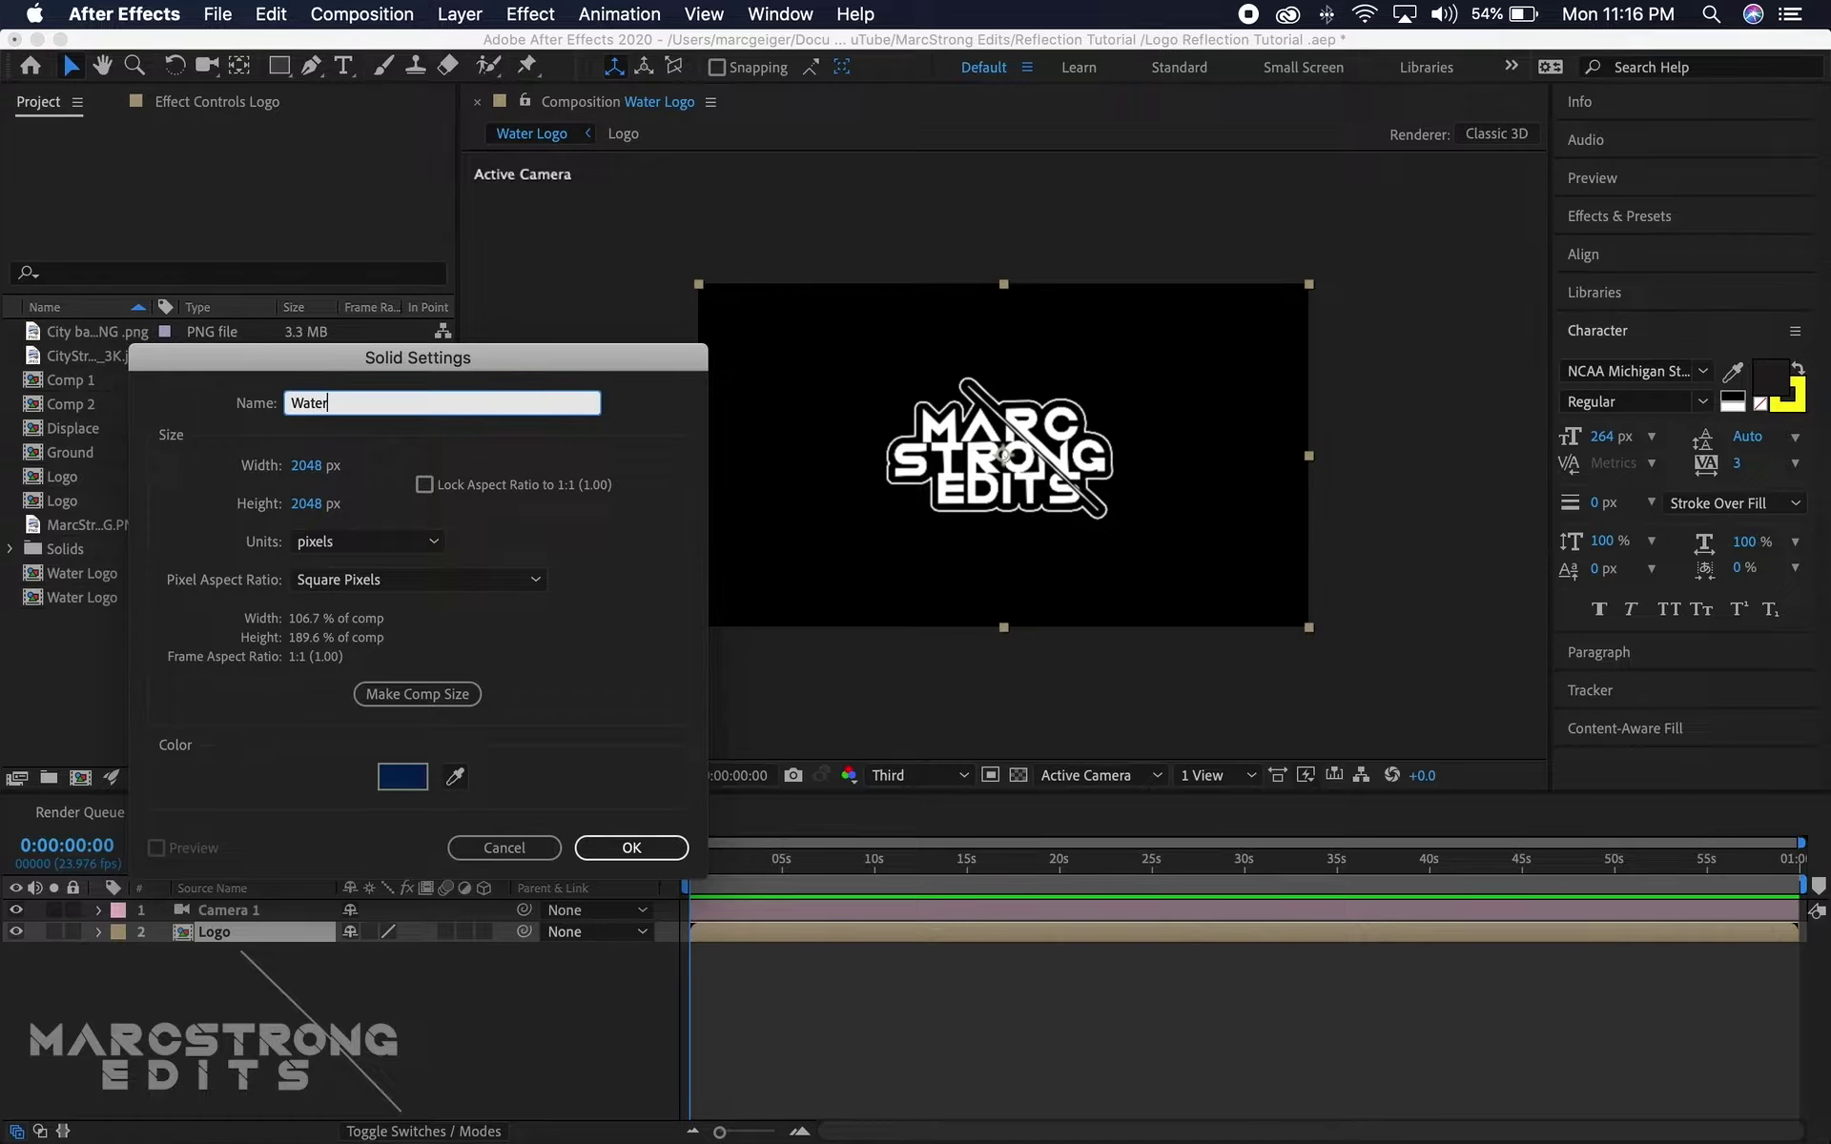
left_click(633, 847)
Move the Water solid below Logo and pre-compose it as 'Water'
mouse_move(217, 940)
left_mouse_down()
mouse_move(220, 992)
mouse_move(214, 958)
left_mouse_up()
right_click(217, 958)
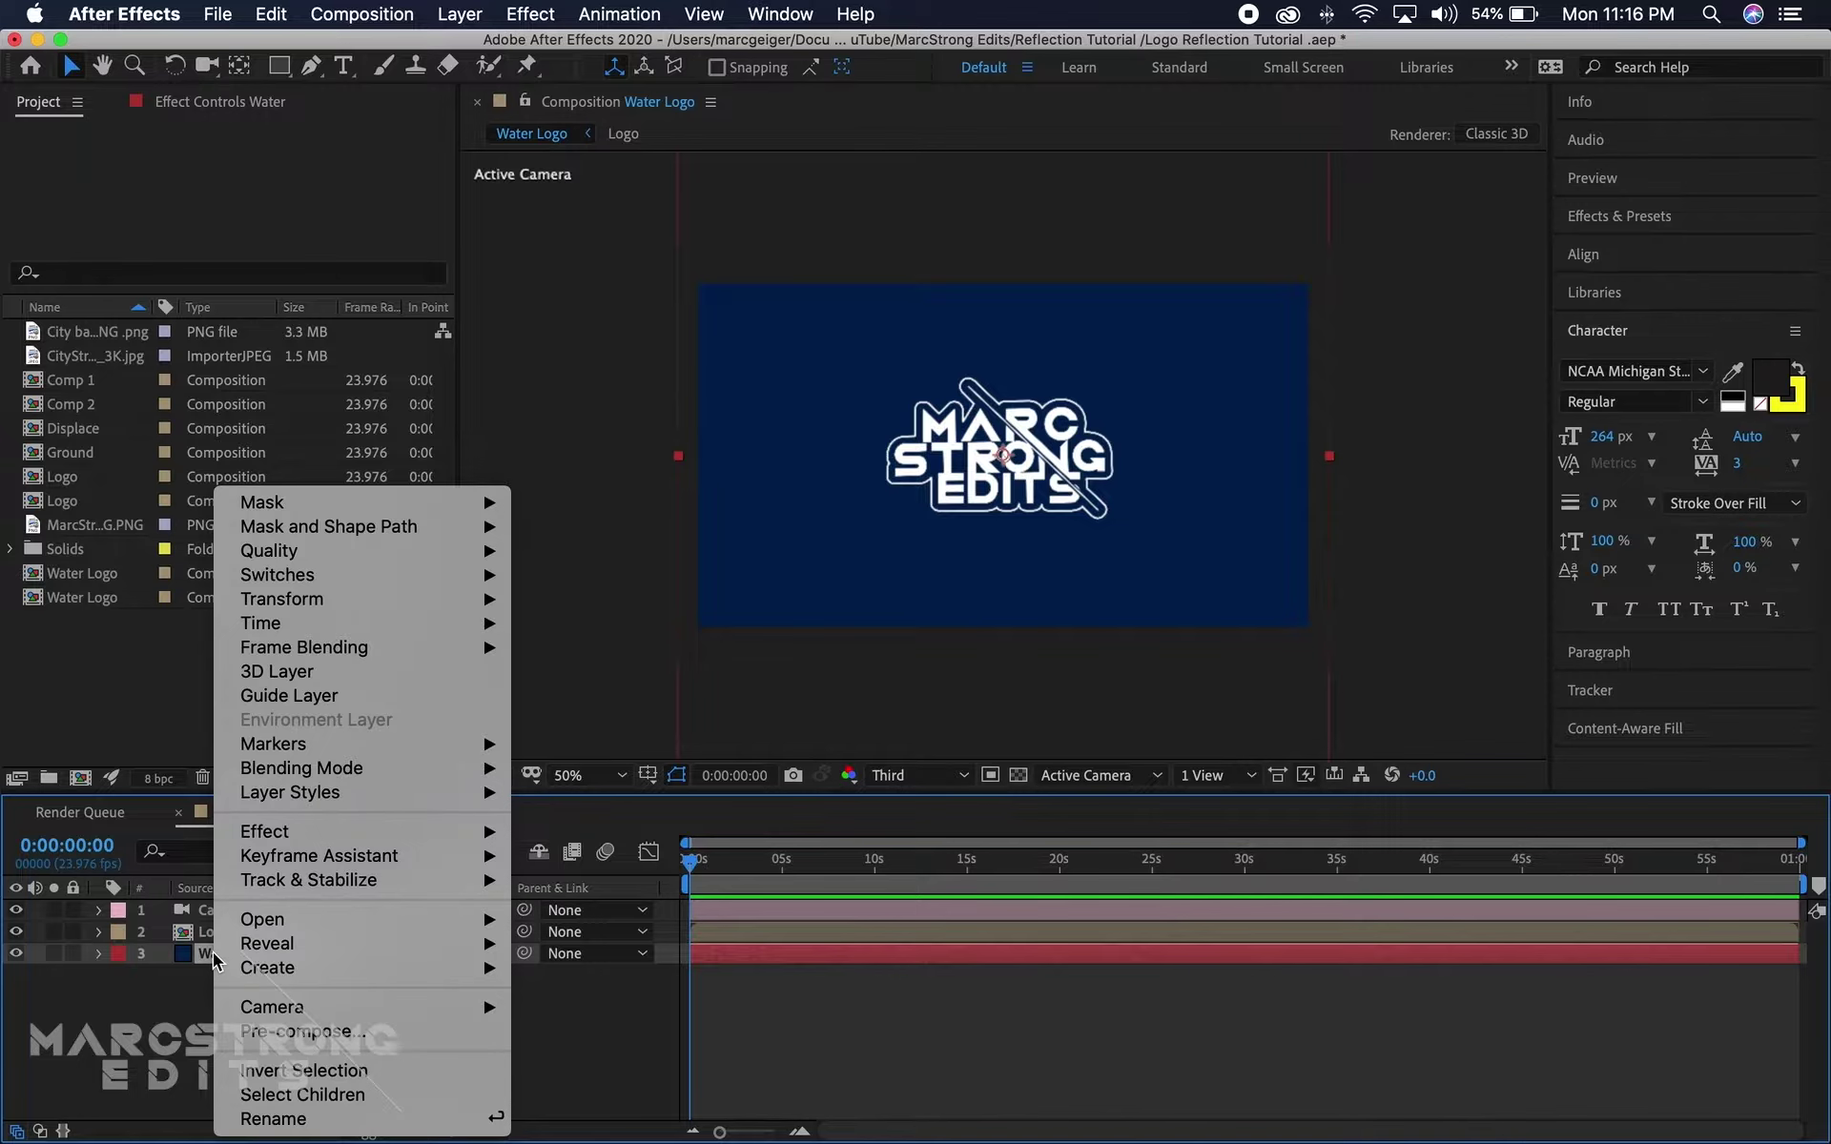
left_click(283, 1034)
left_click(932, 450)
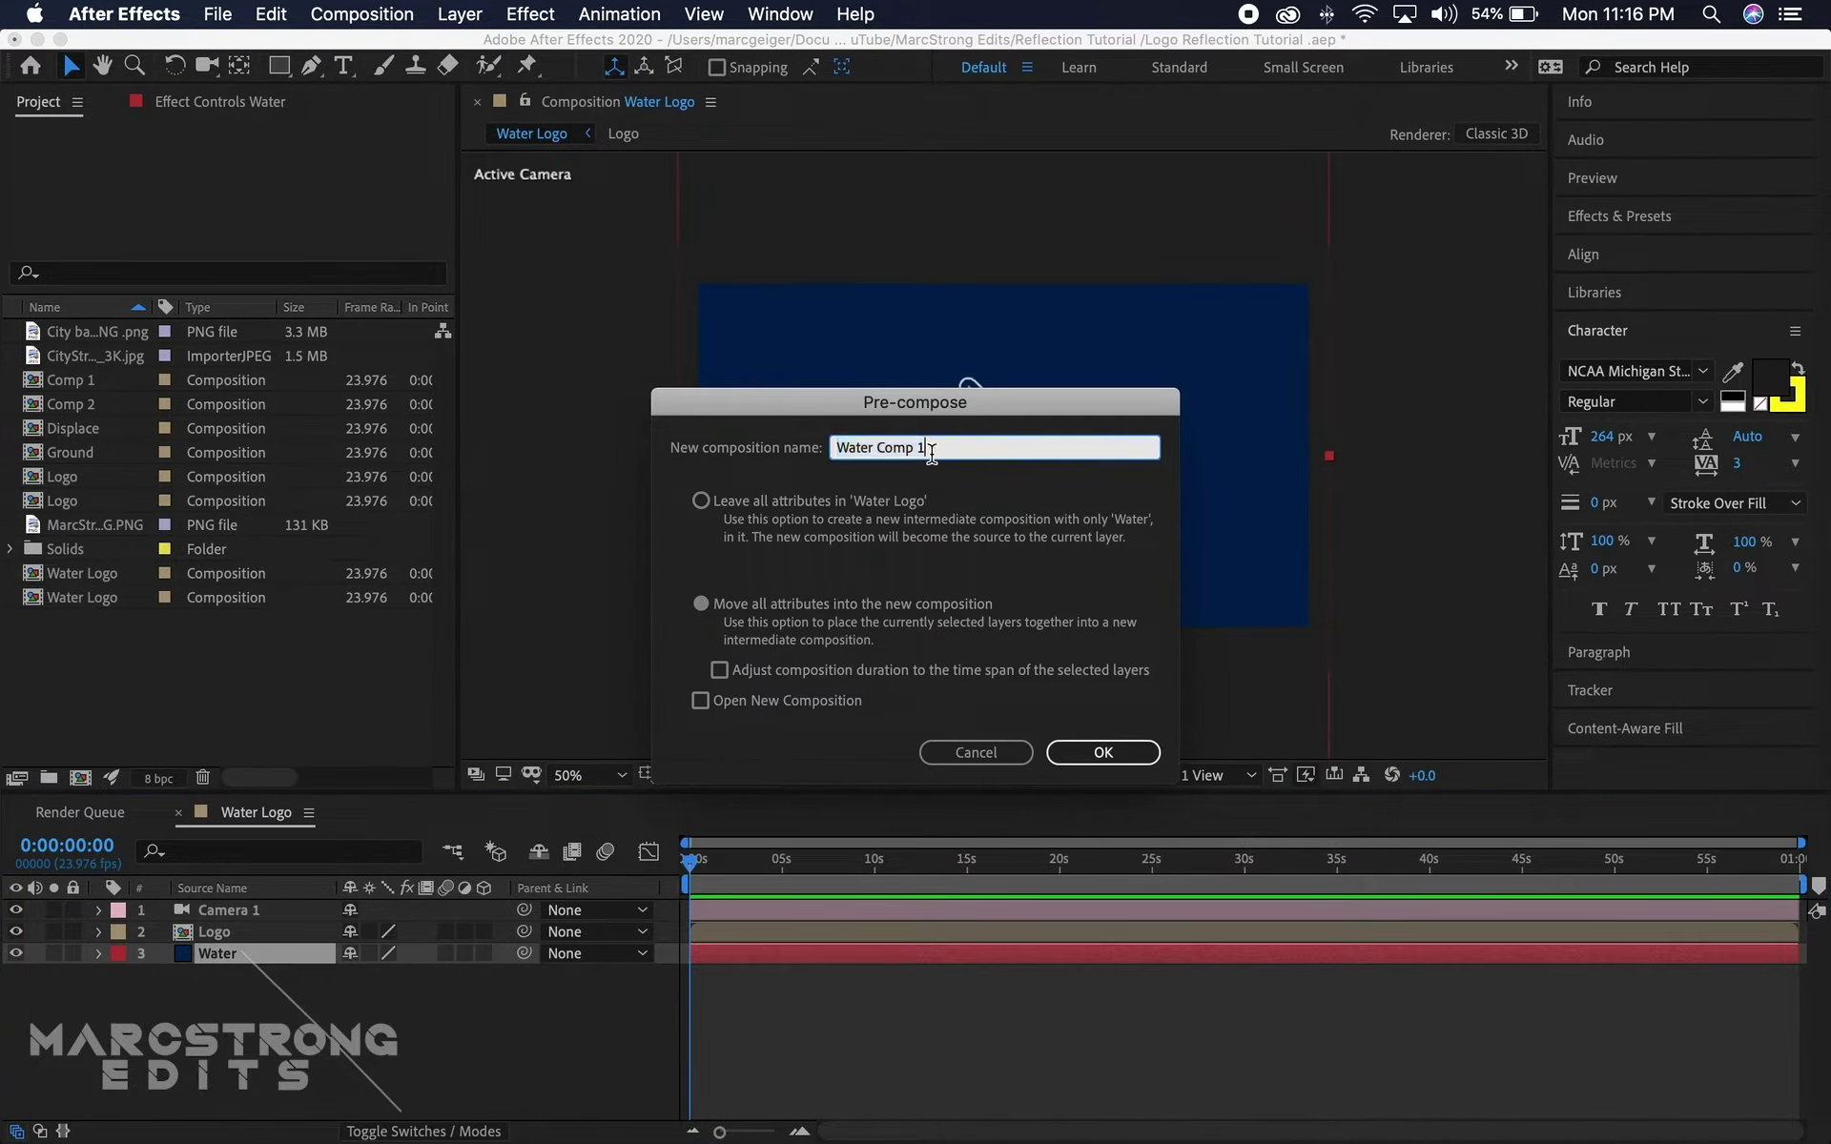
key("BackSpace")
key("BackSpace")
left_click(1103, 752)
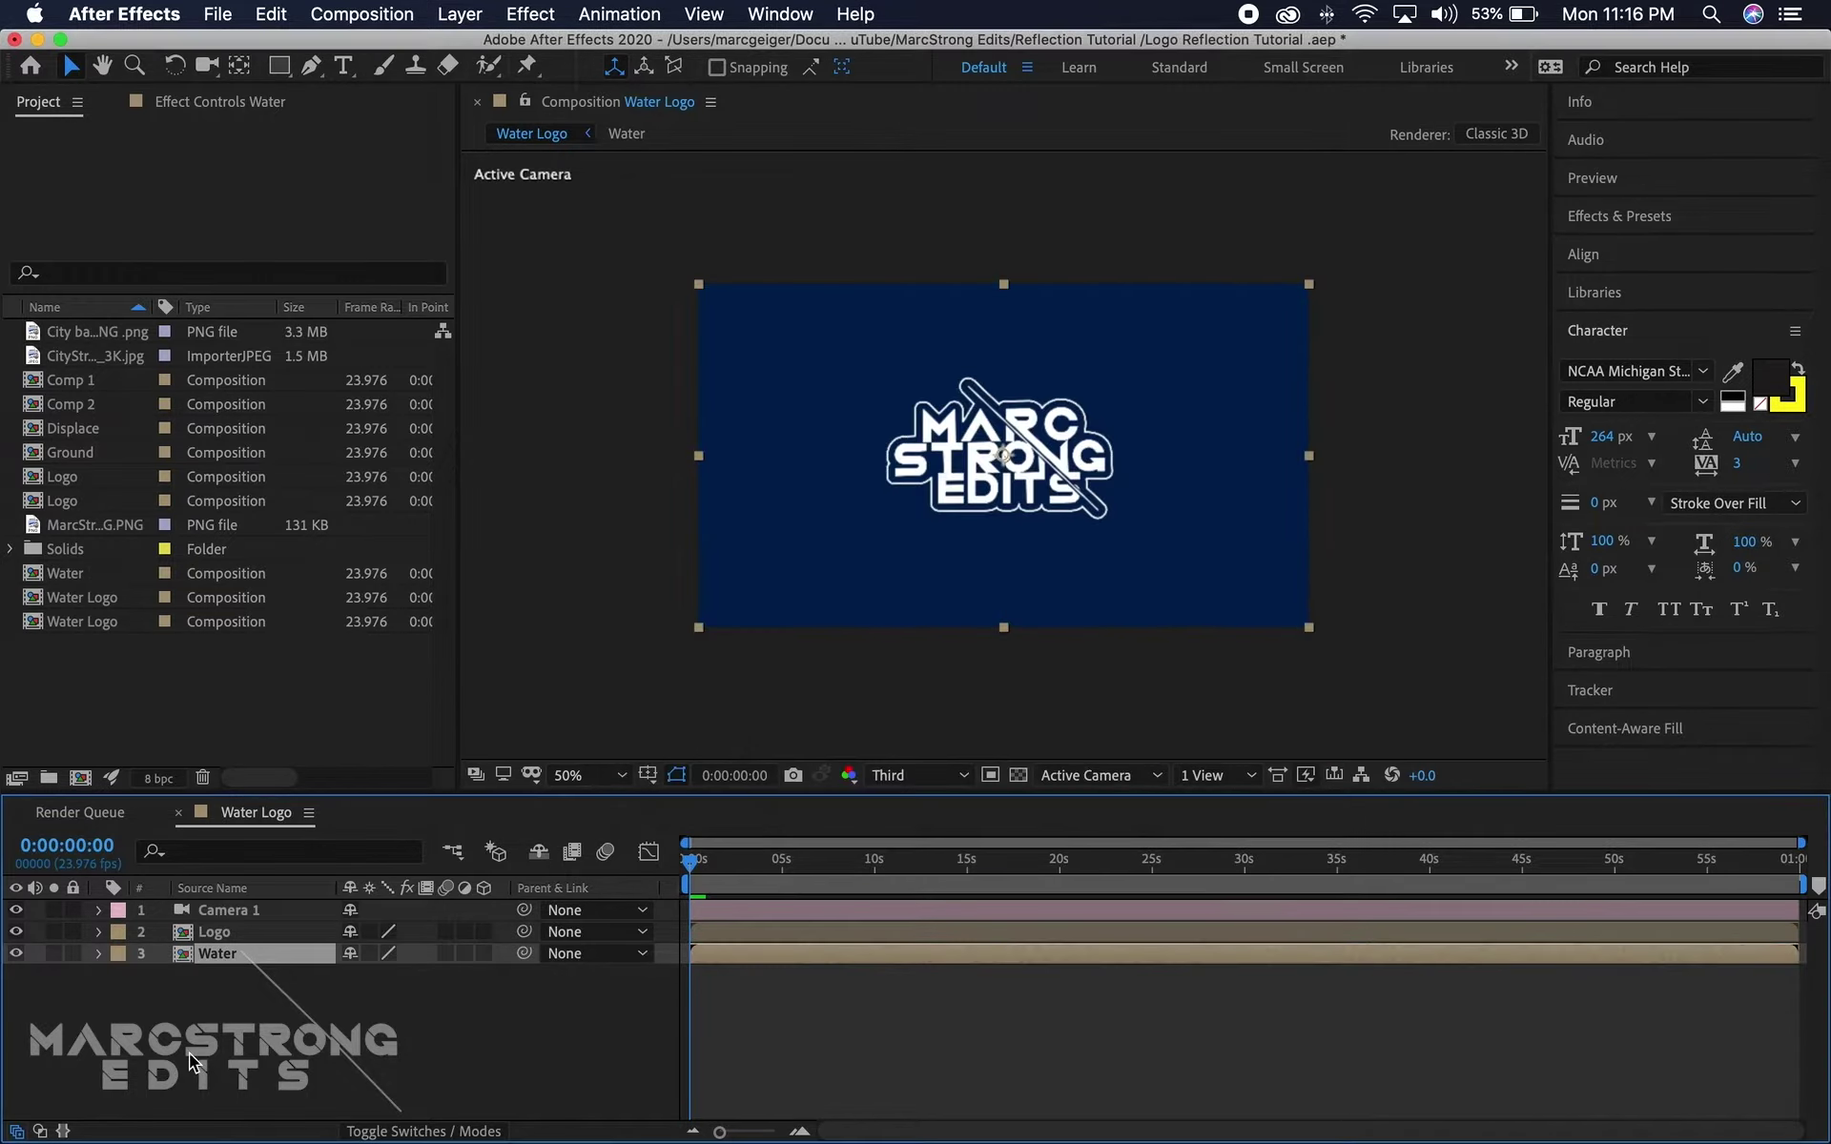
Inside the Water comp, make the solid 3D, set Orientation X to 283°, then lower and widen it
double_click(208, 954)
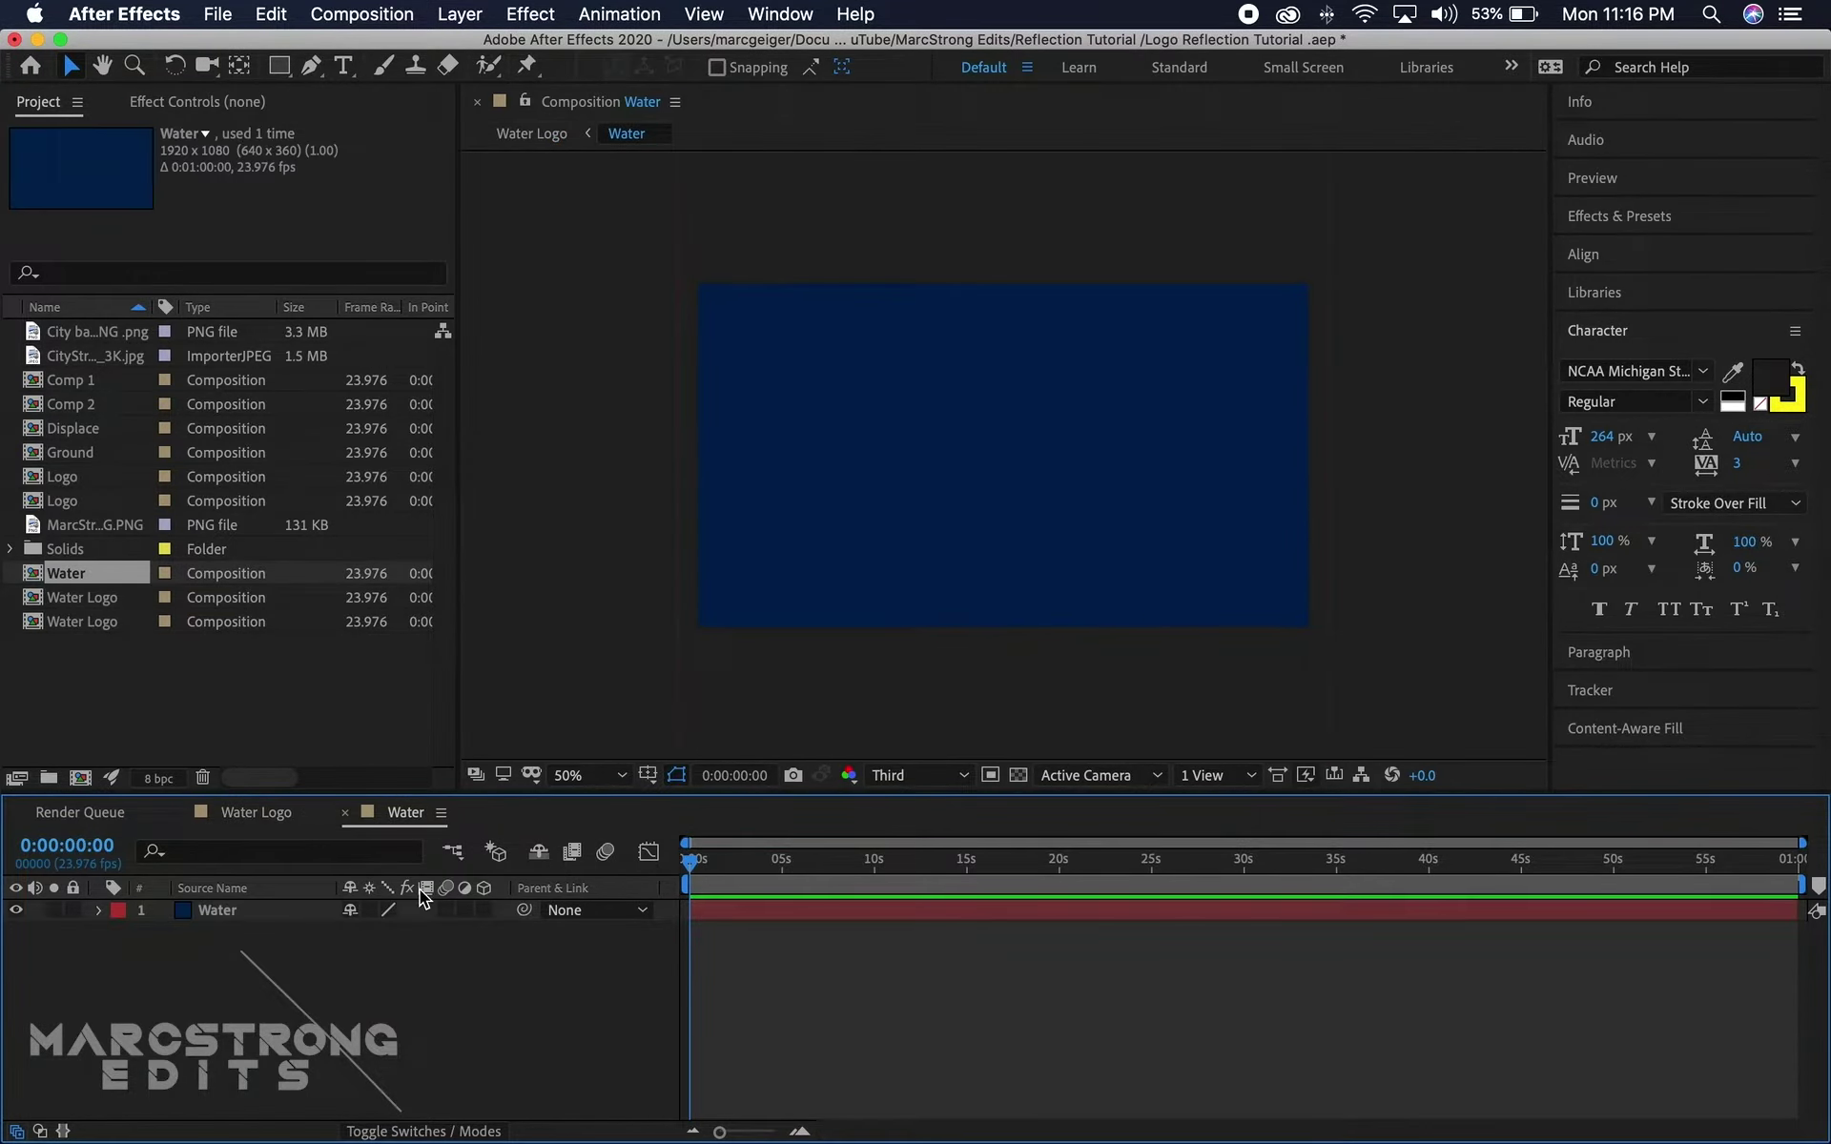
left_click(484, 910)
left_click(261, 915)
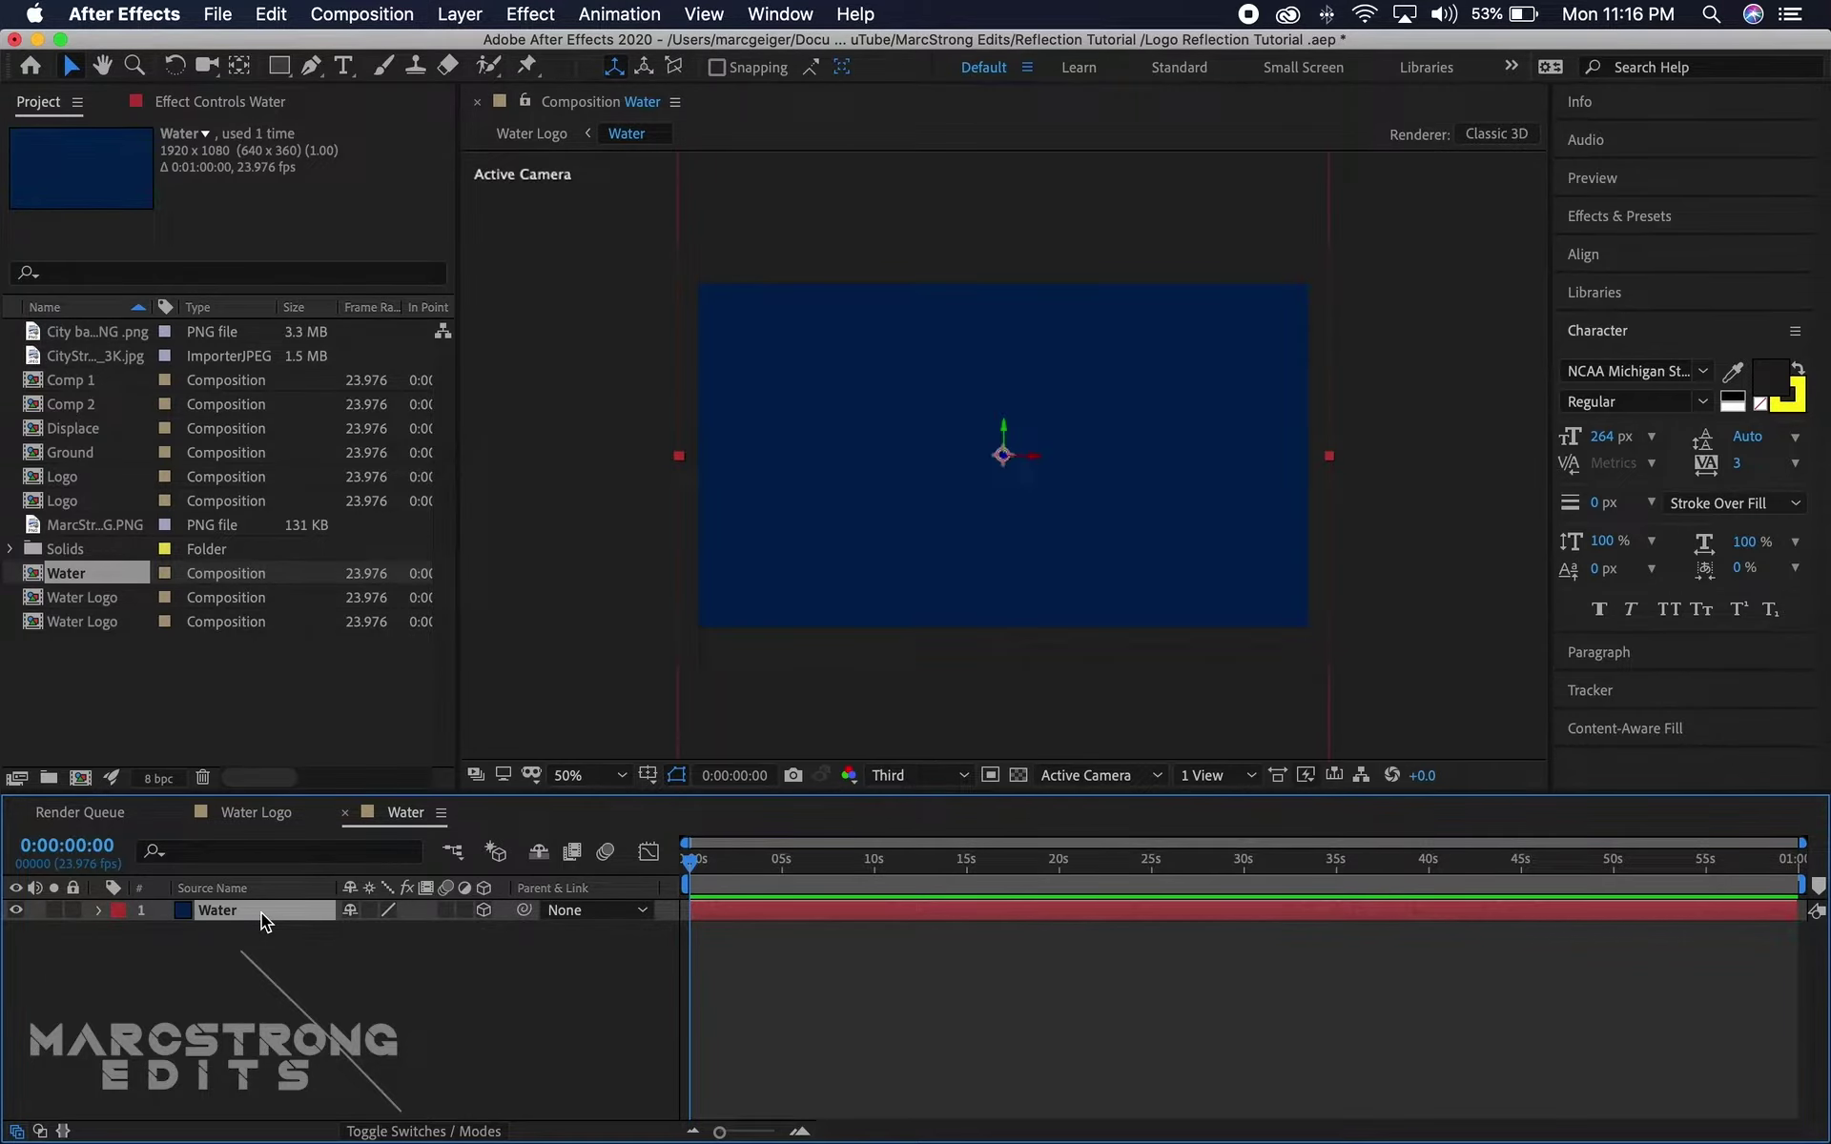
key("r")
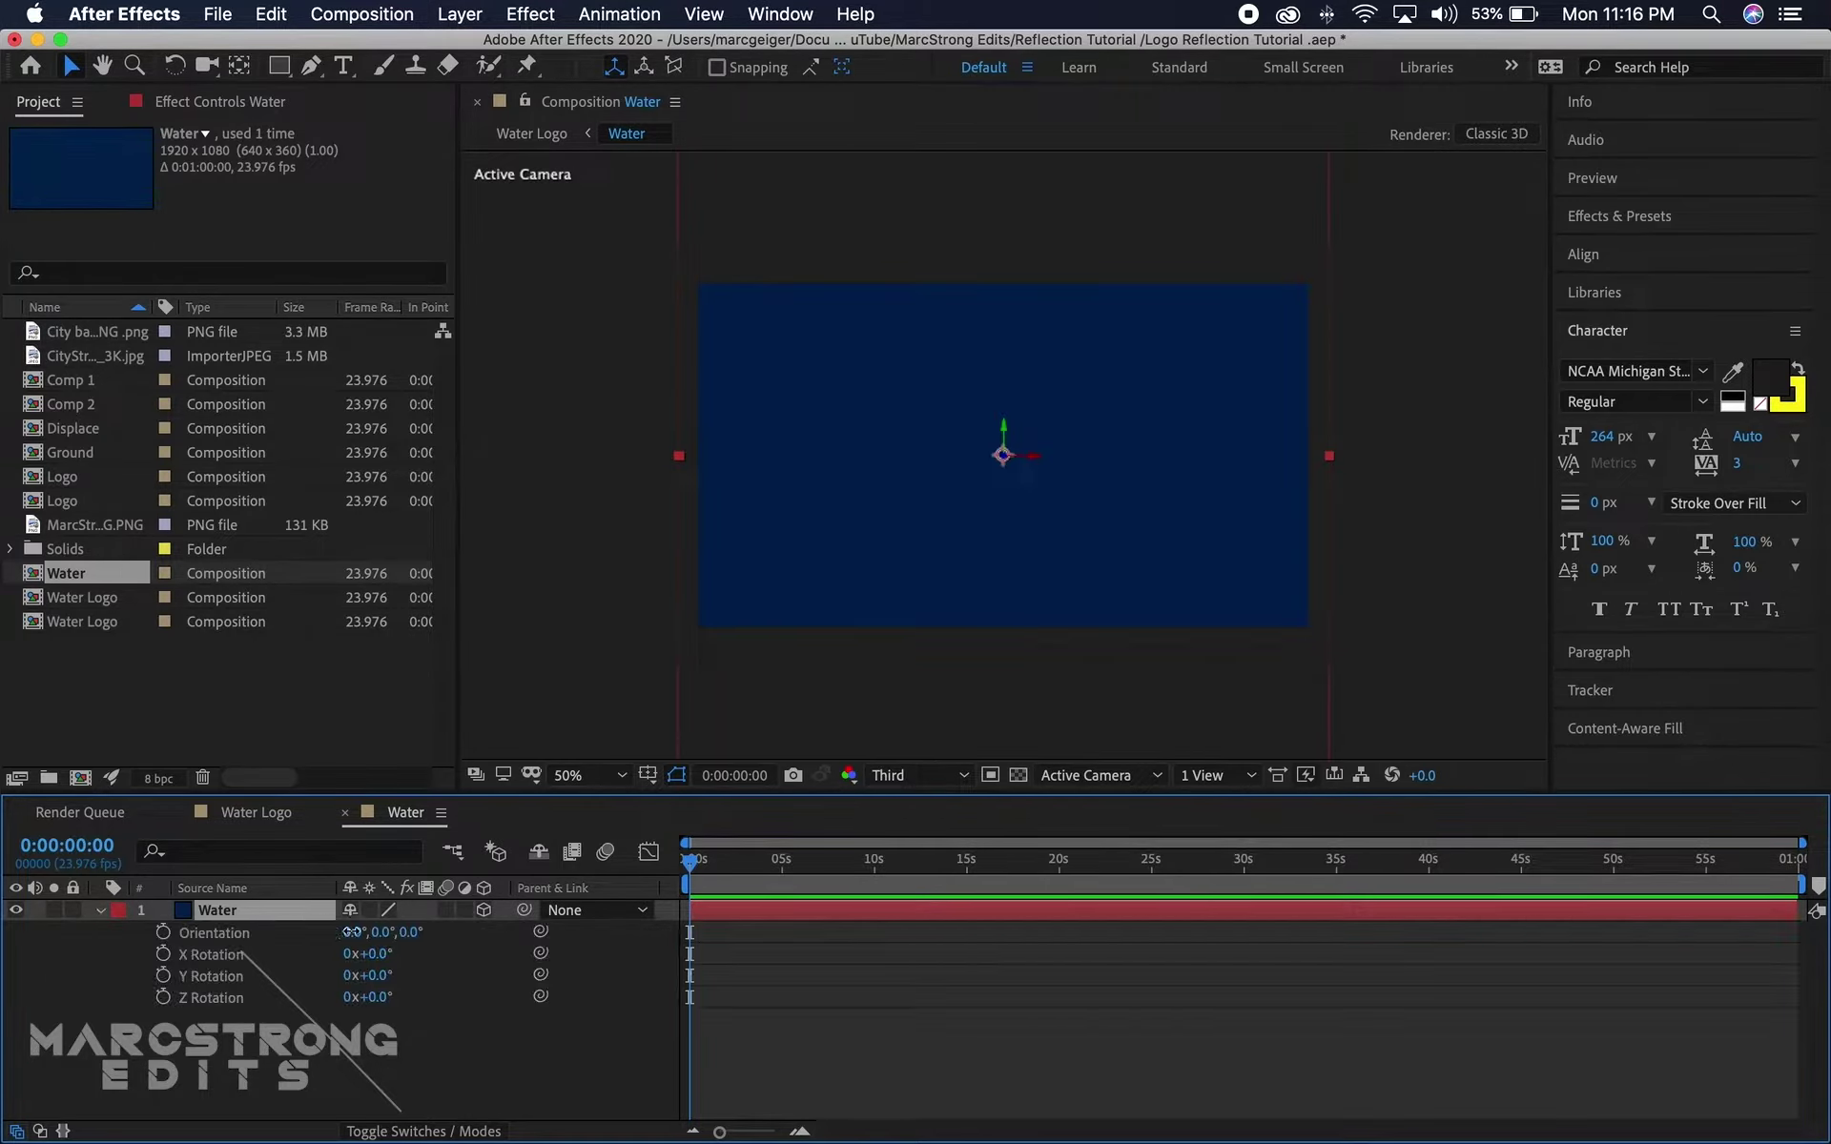
left_click_drag(351, 931, 251, 931)
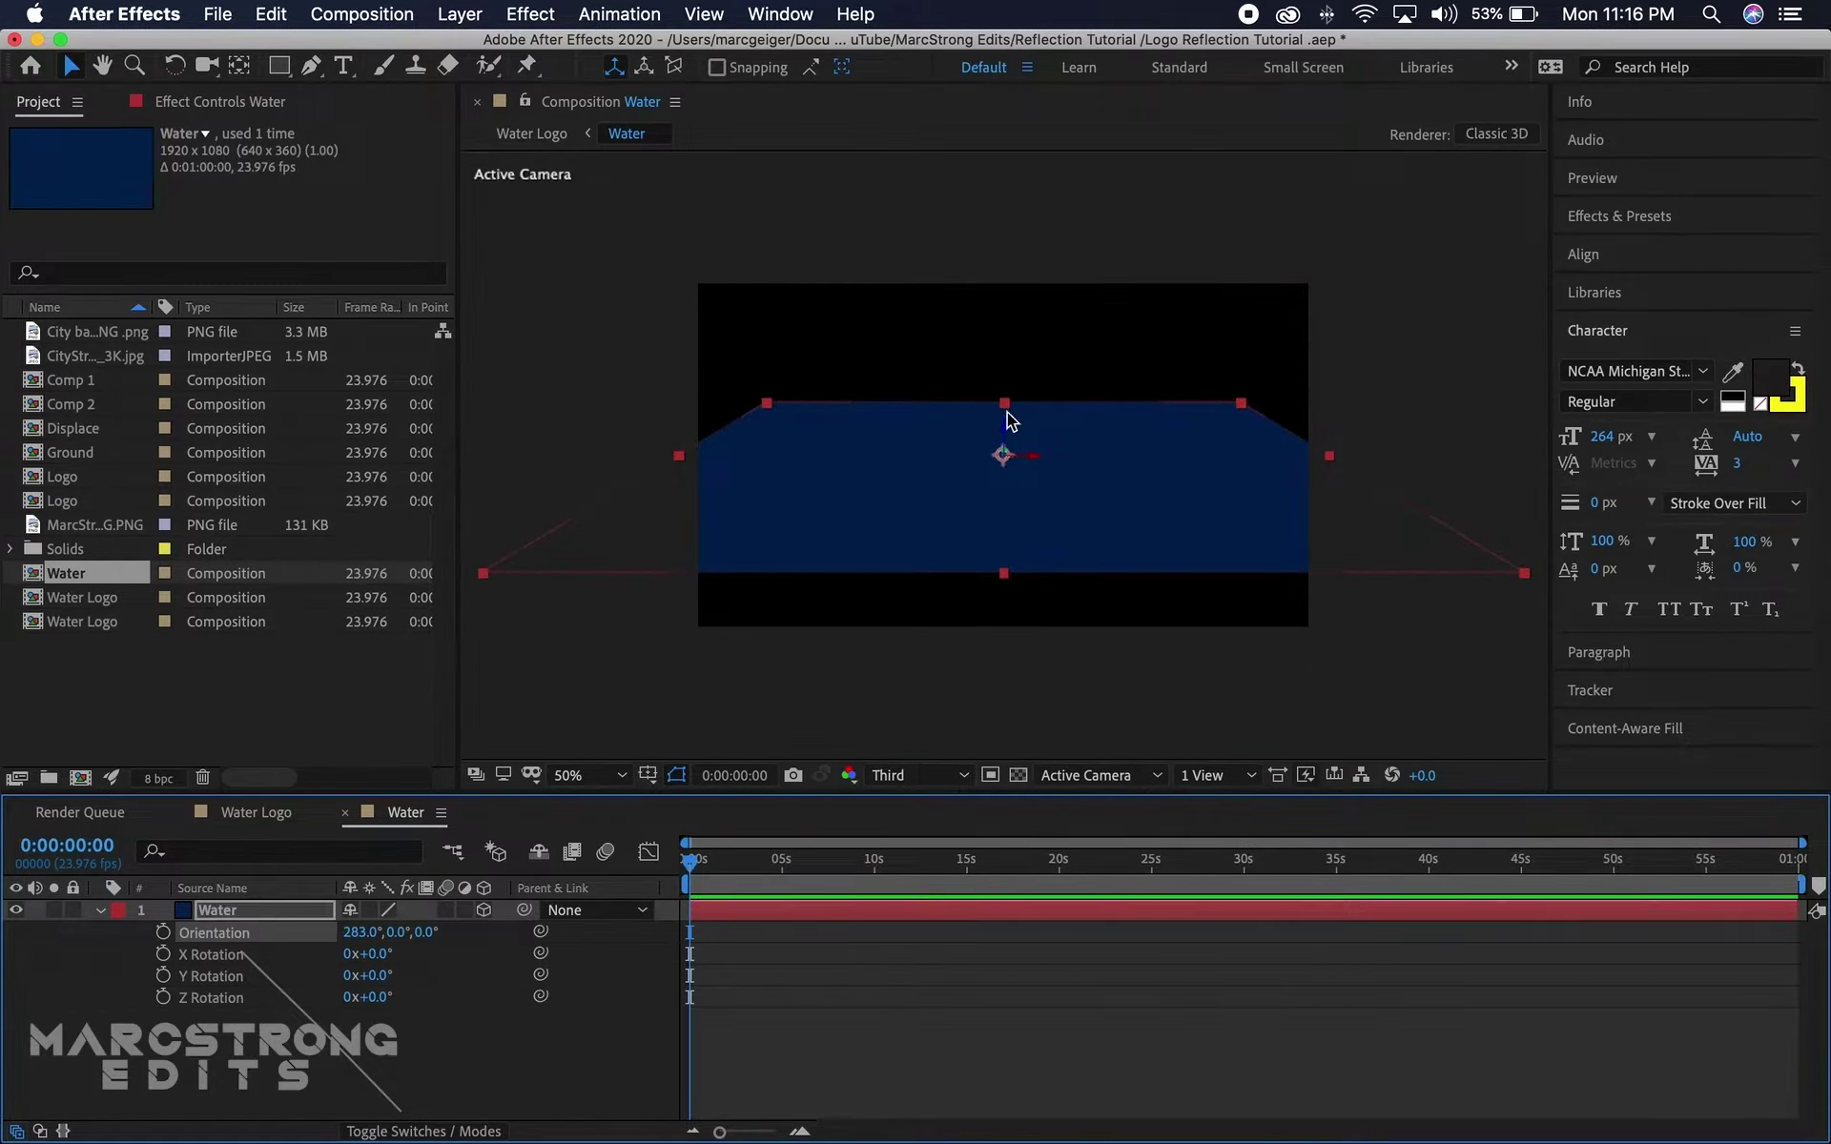
left_click_drag(1009, 420, 1003, 534)
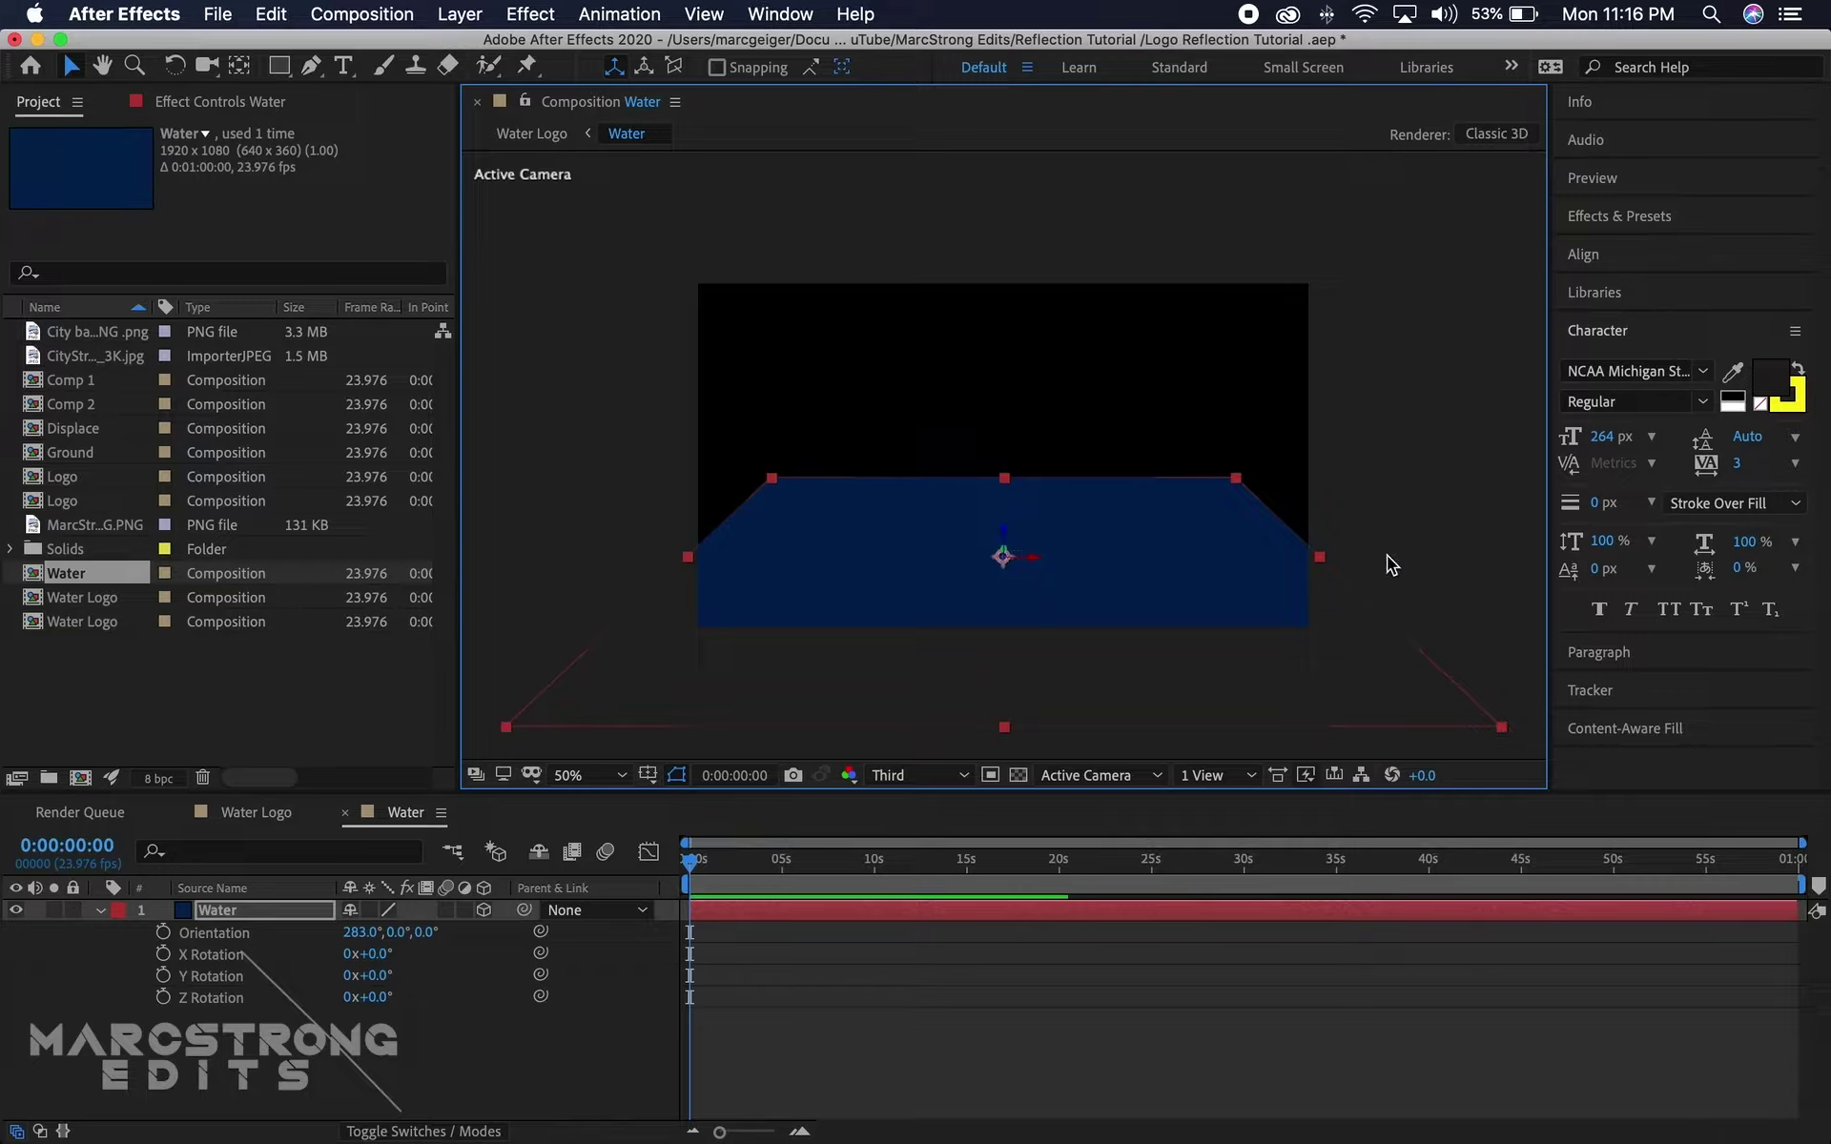
left_click_drag(1319, 555, 1538, 570)
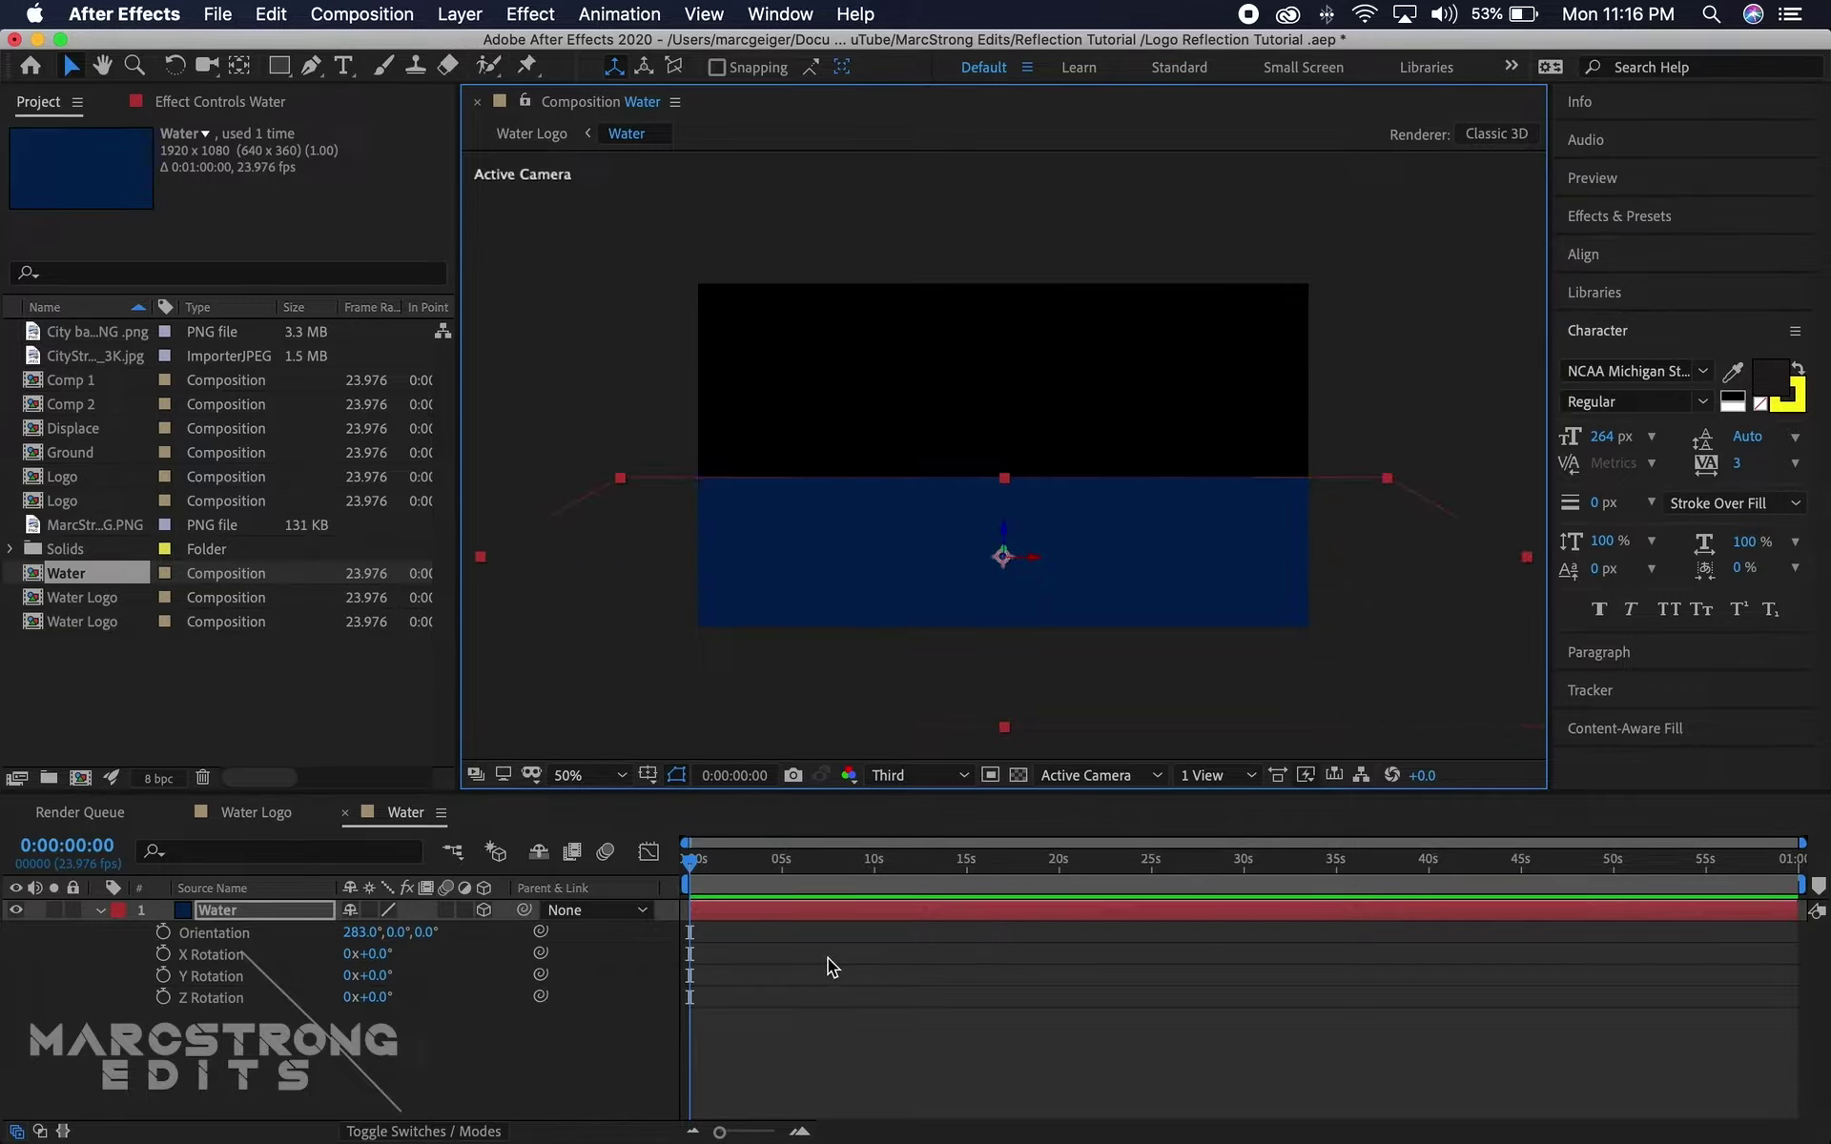
left_click(226, 916)
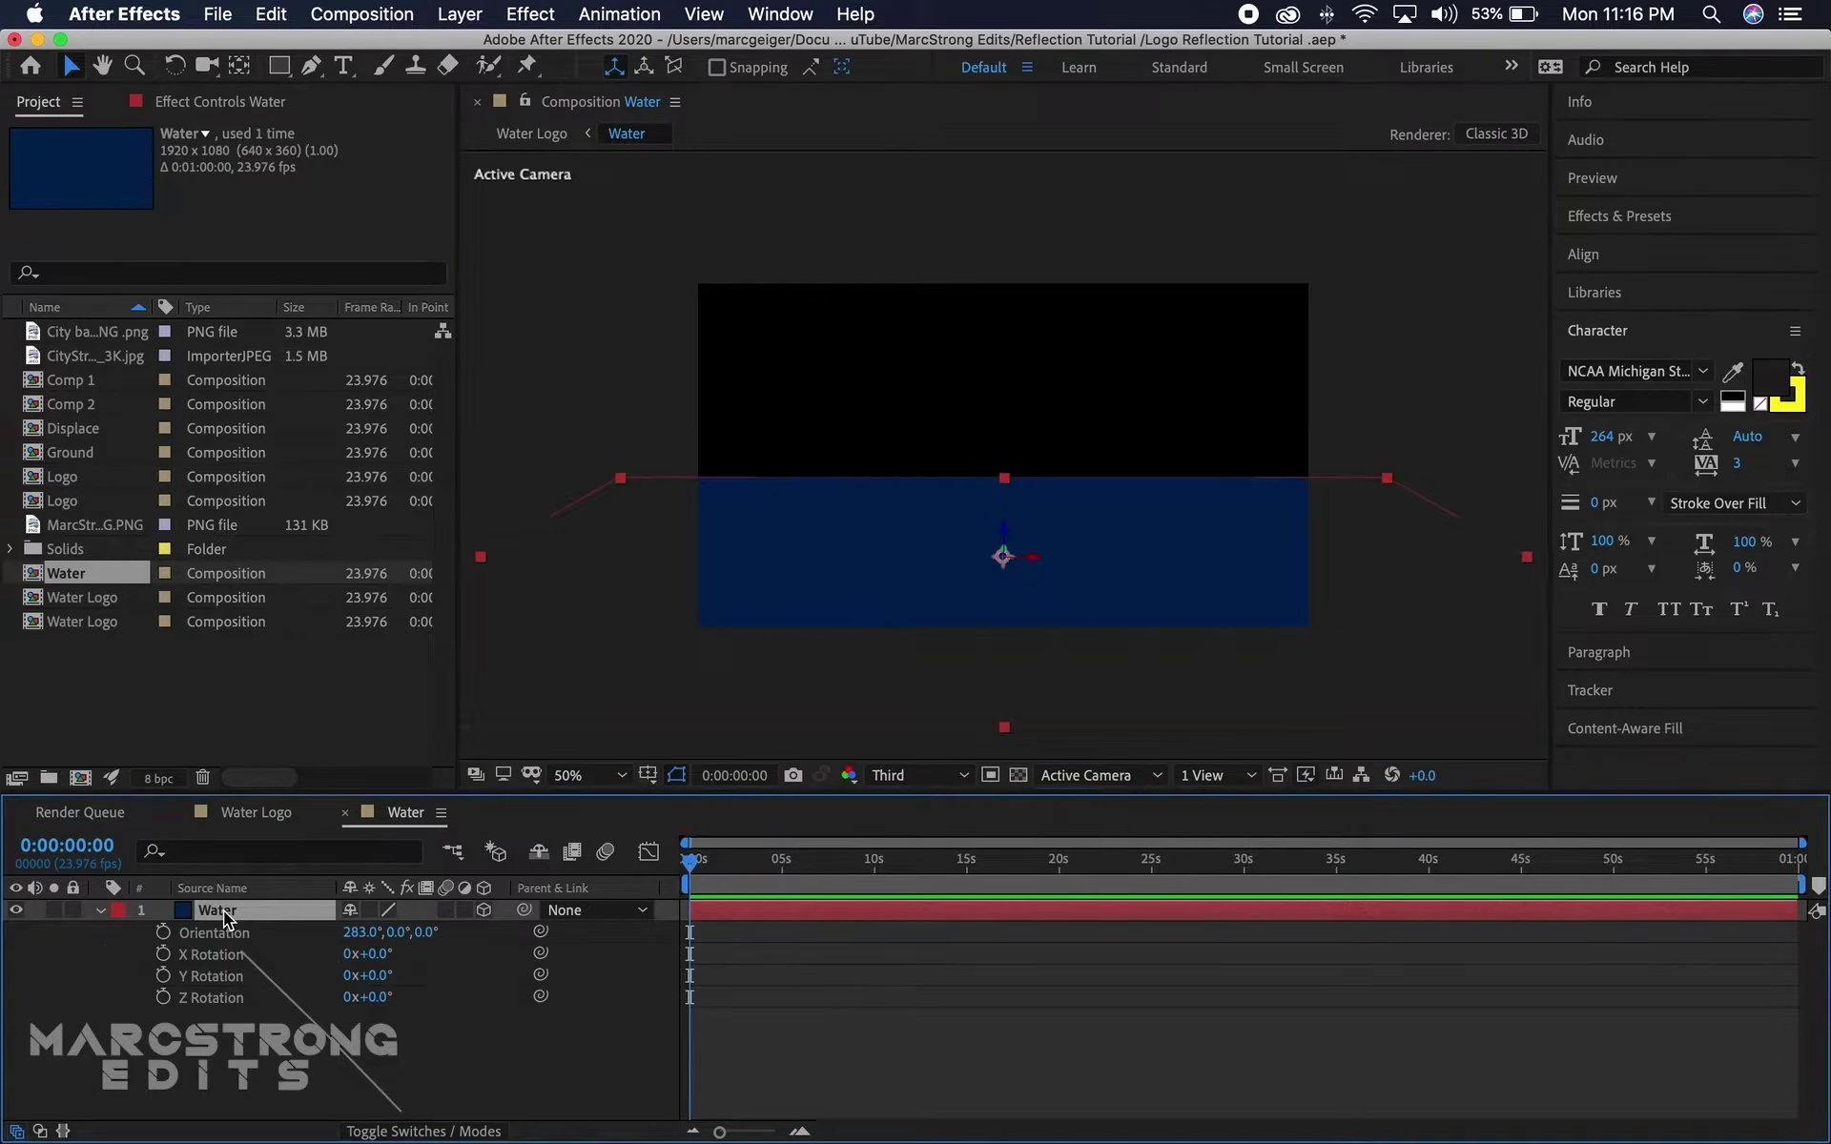
Apply Fractal Noise to the Water layer and set its Fractal Type to Swirly
left_click(1712, 215)
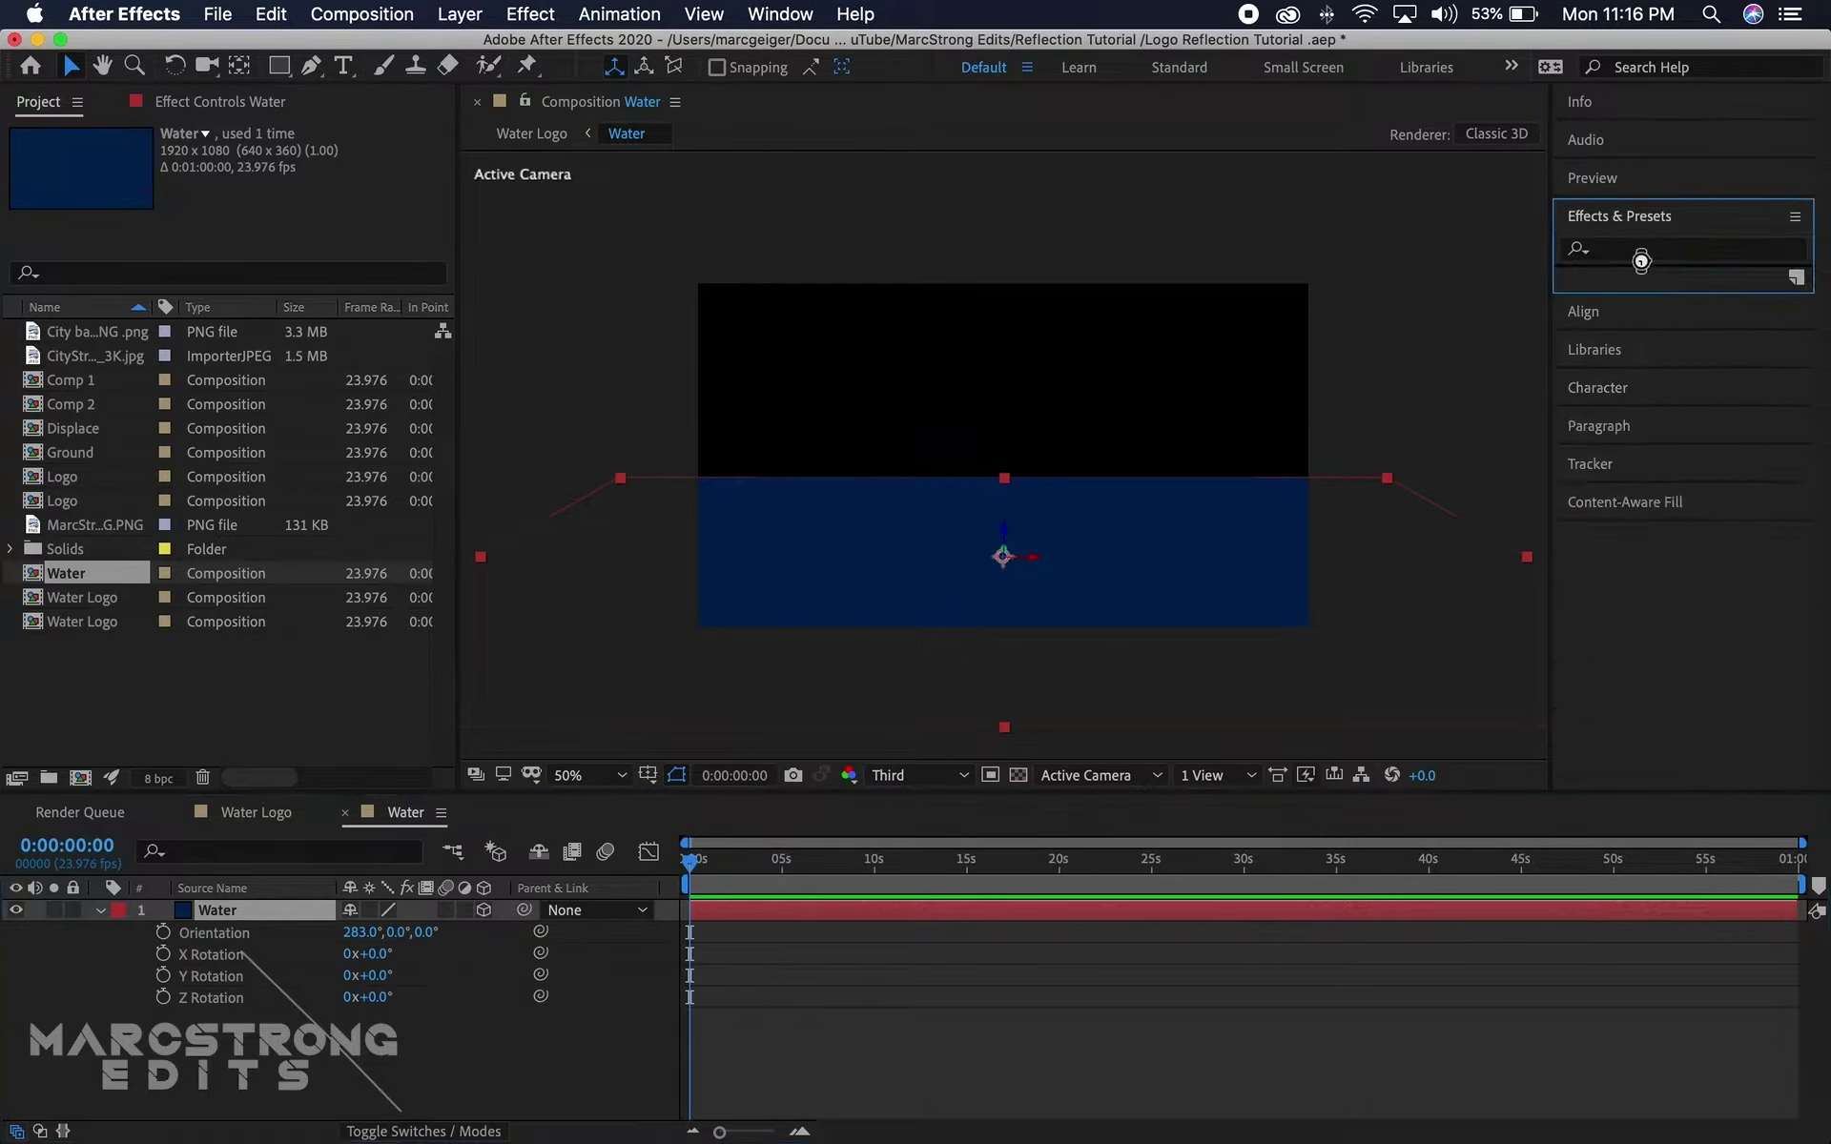
left_click(1644, 250)
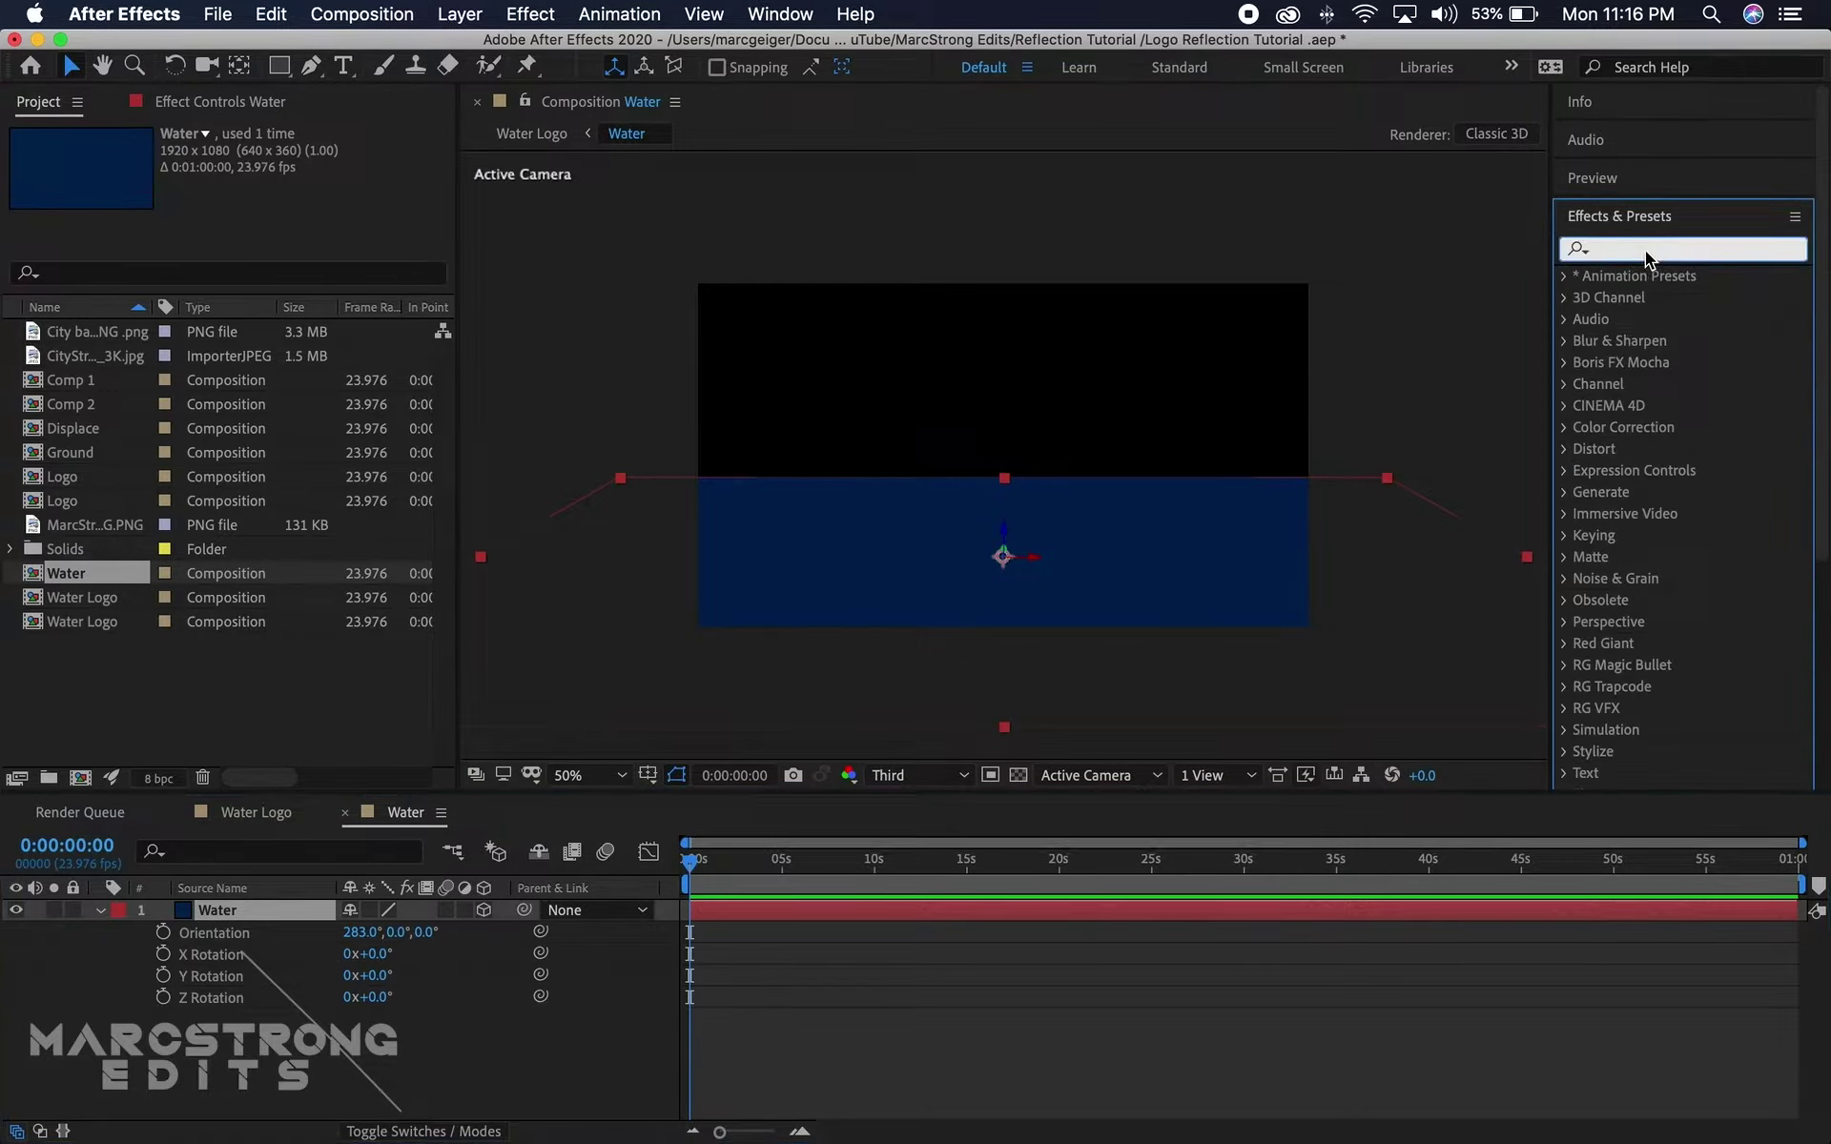
type("fractak")
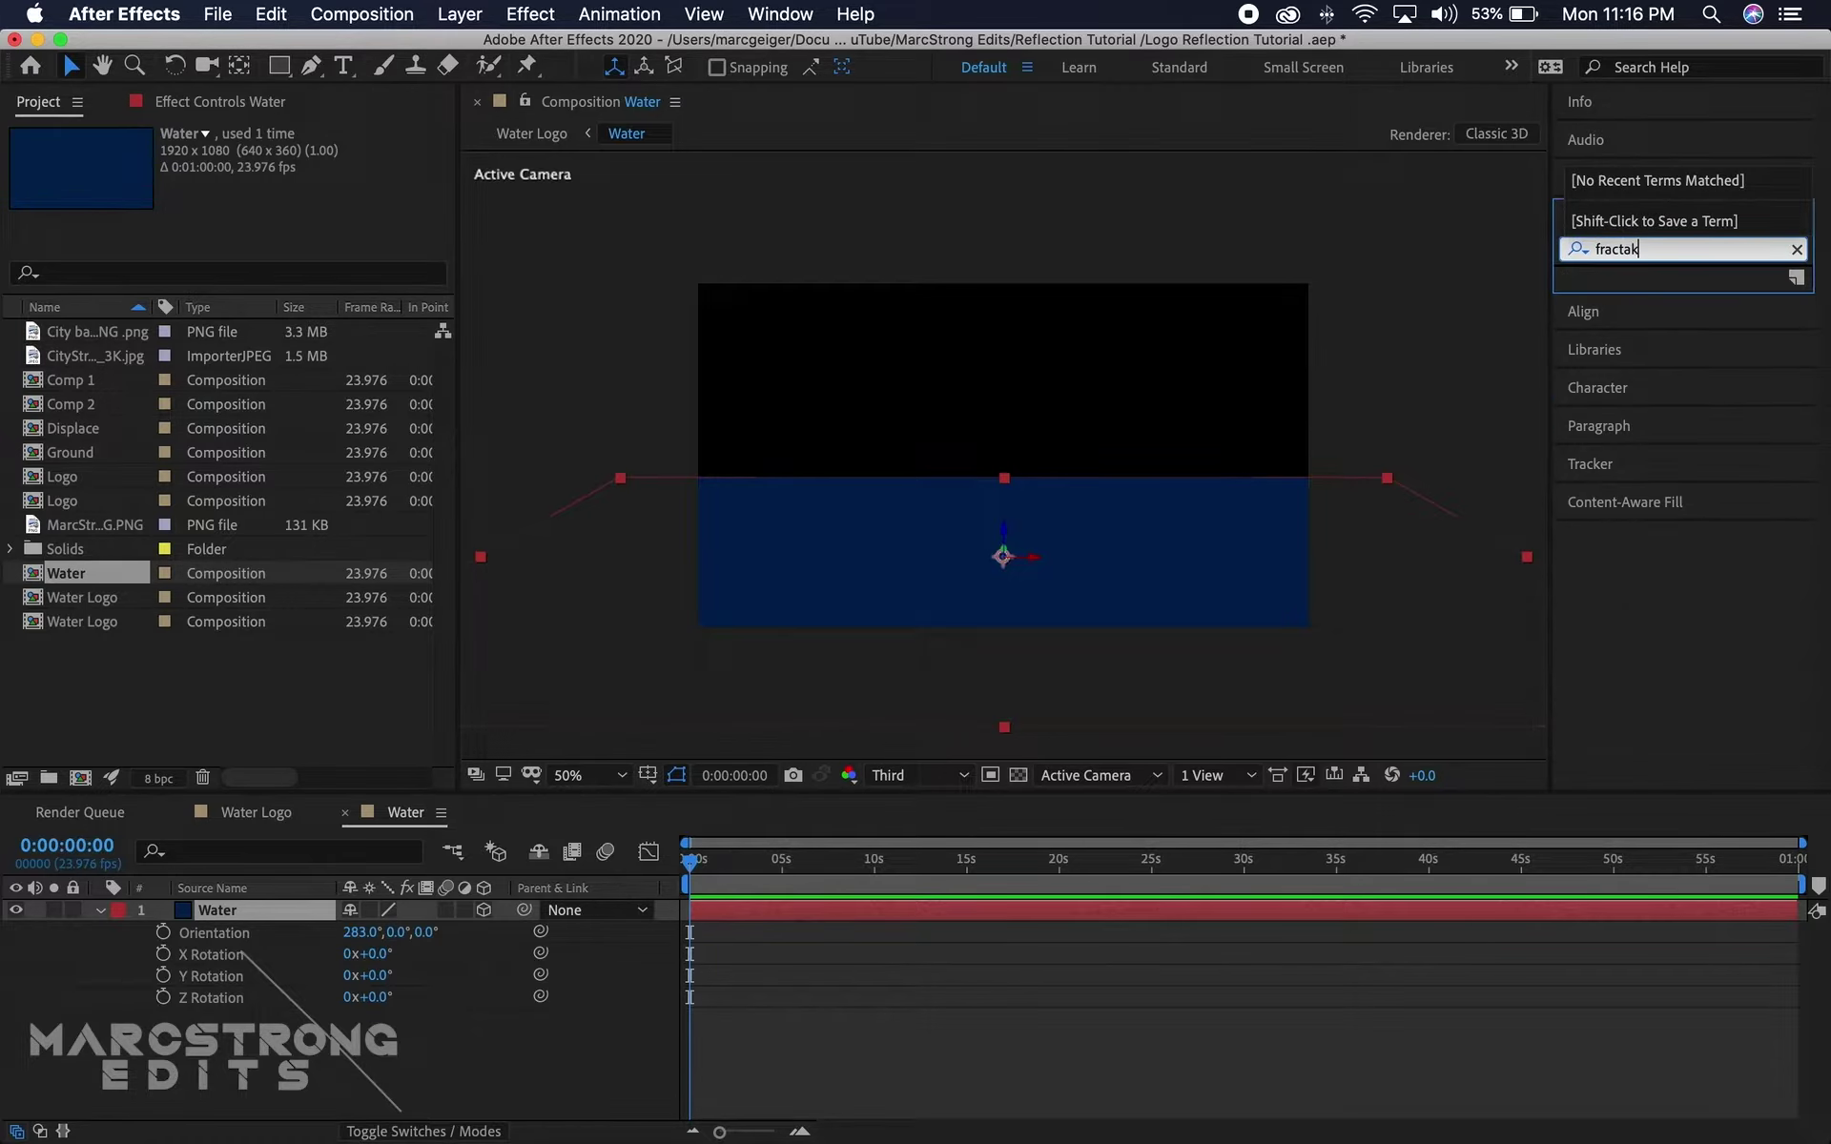
key("BackSpace")
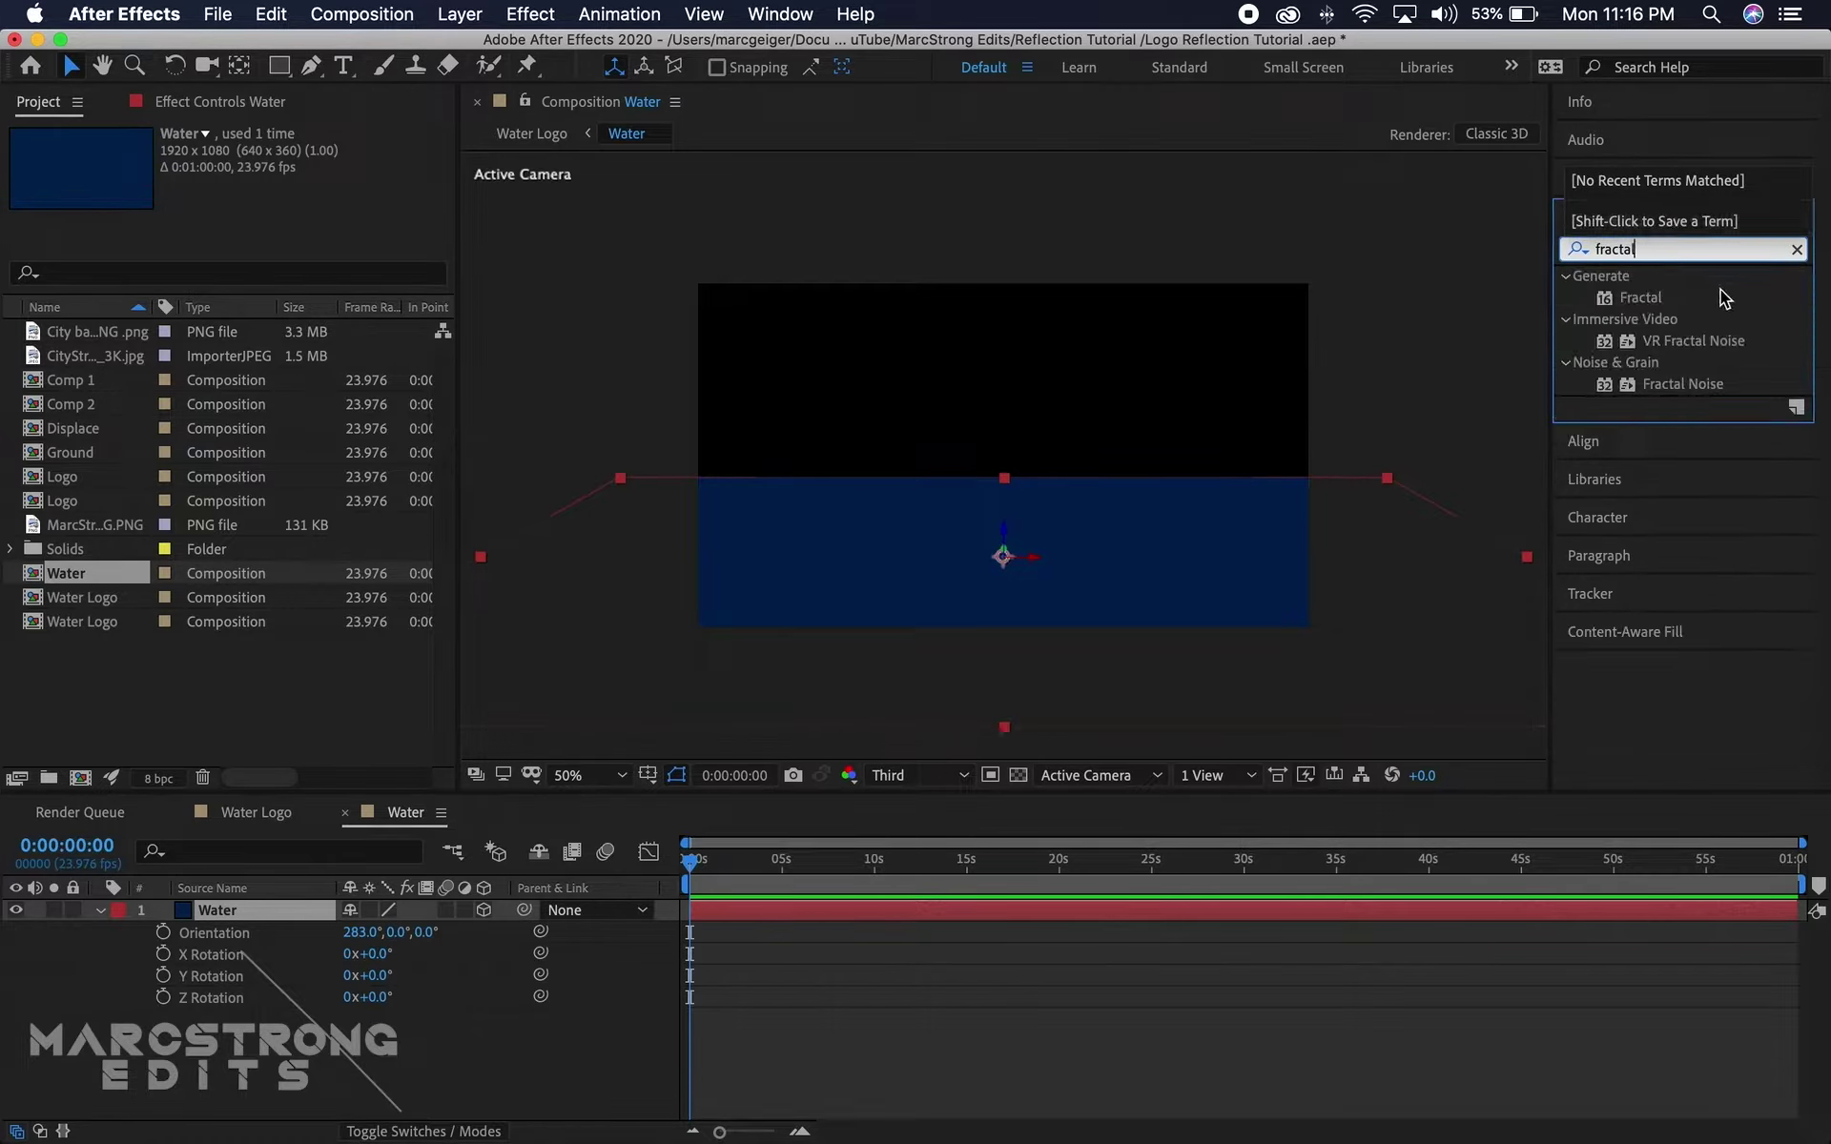
left_click_drag(1691, 391, 1215, 591)
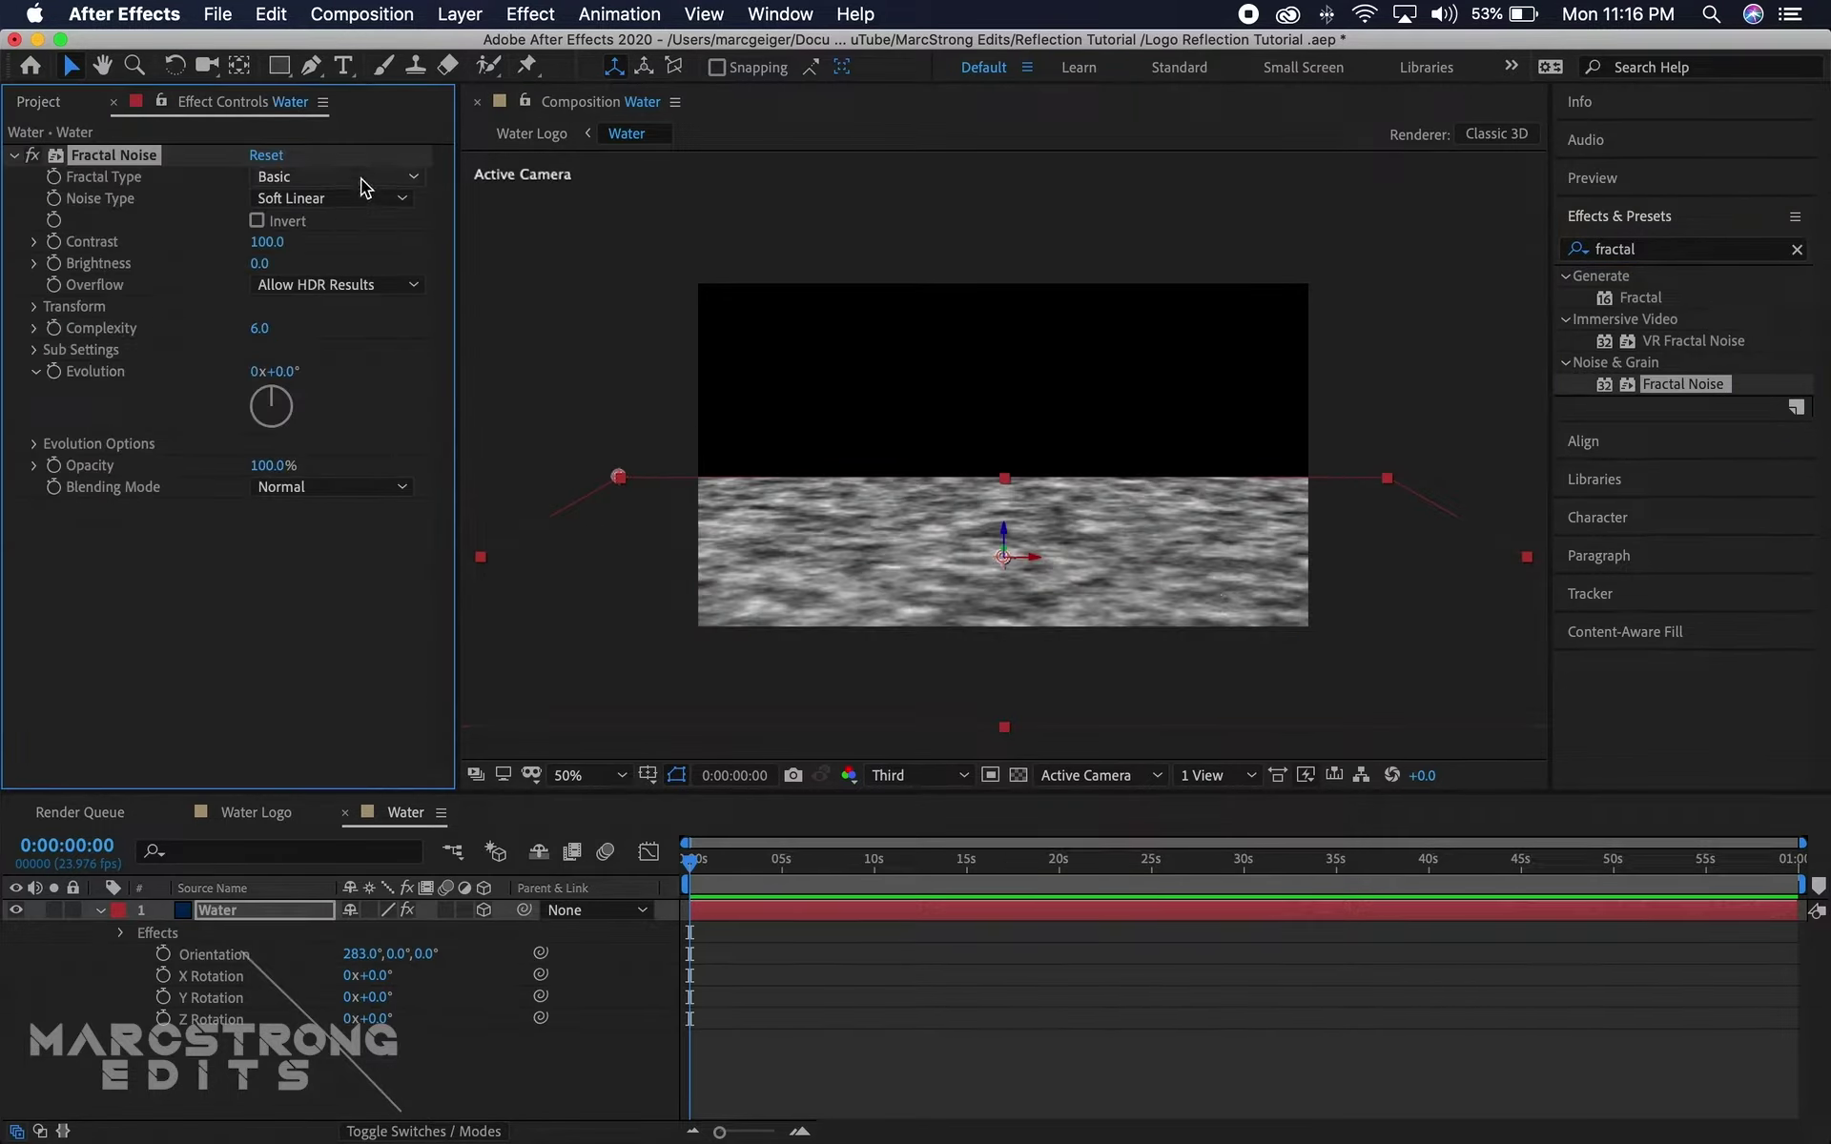
left_click(364, 183)
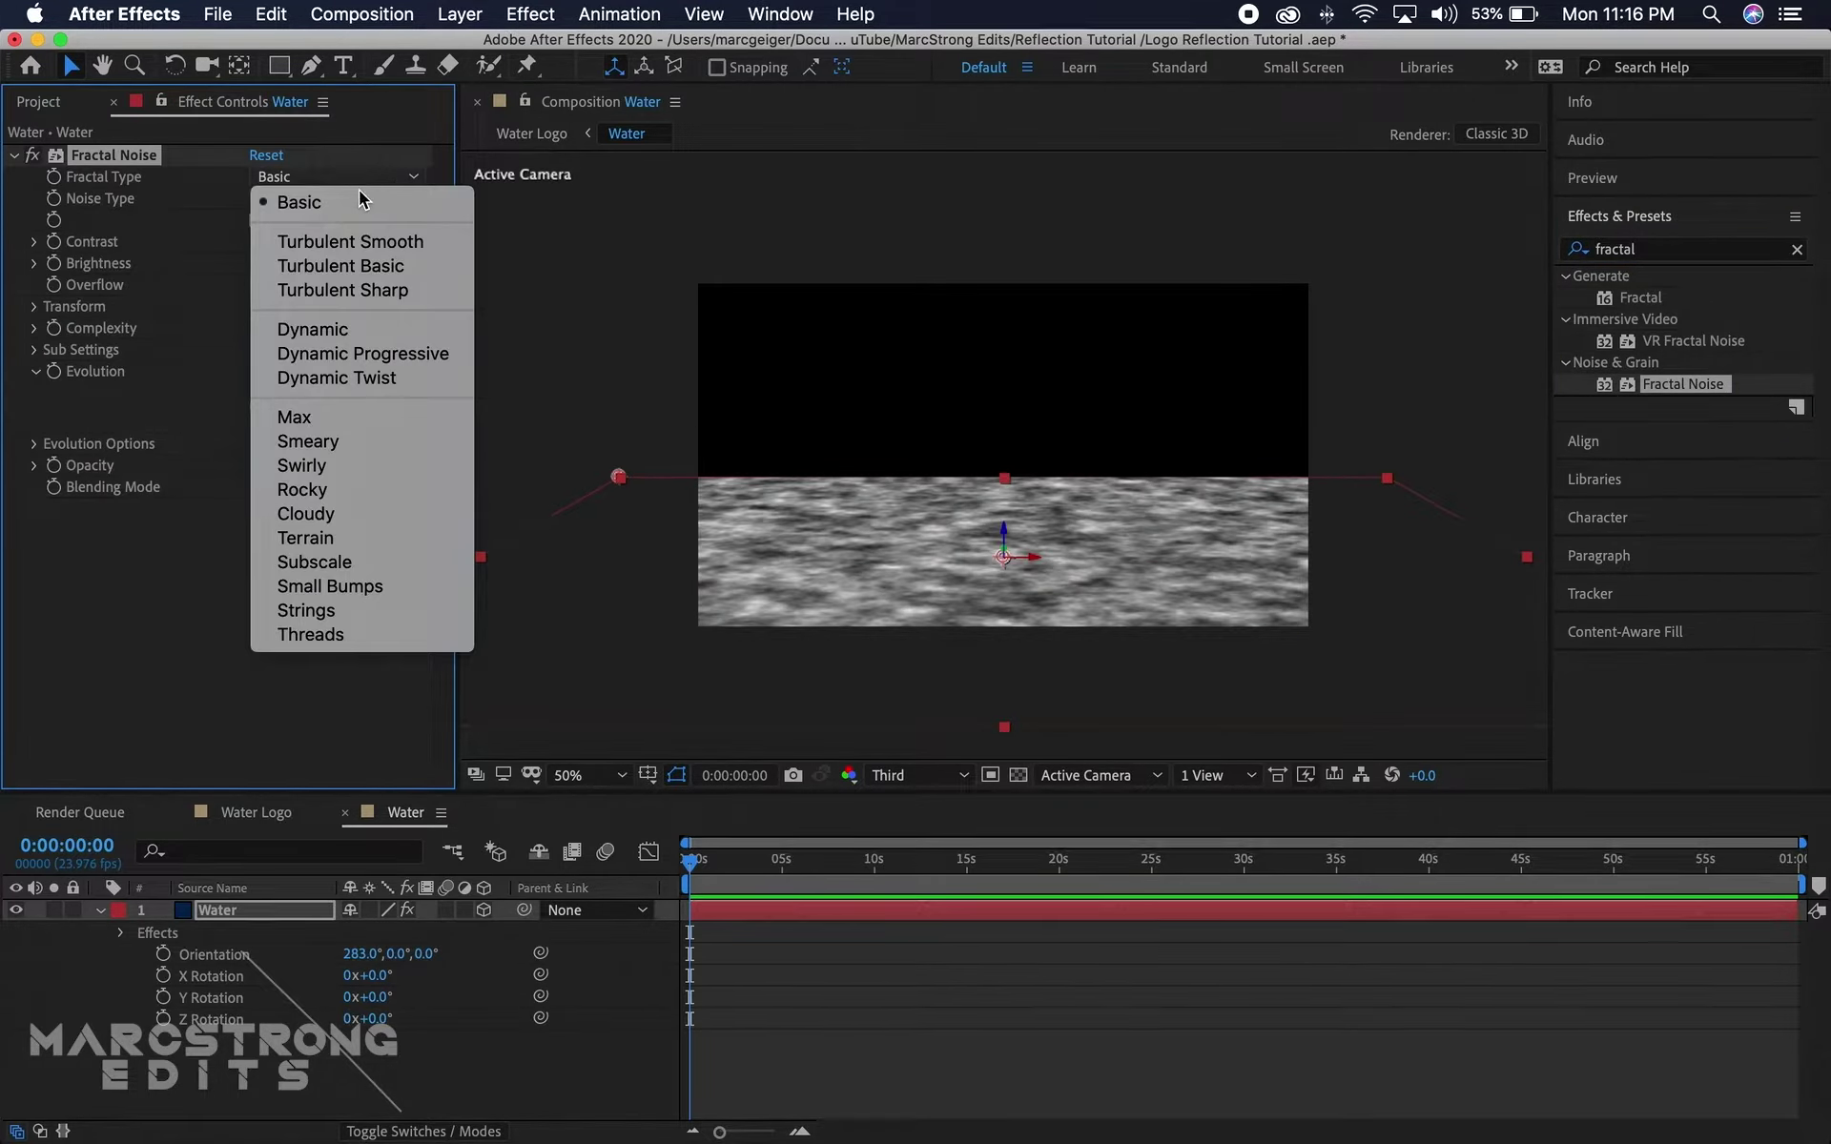
left_click(303, 465)
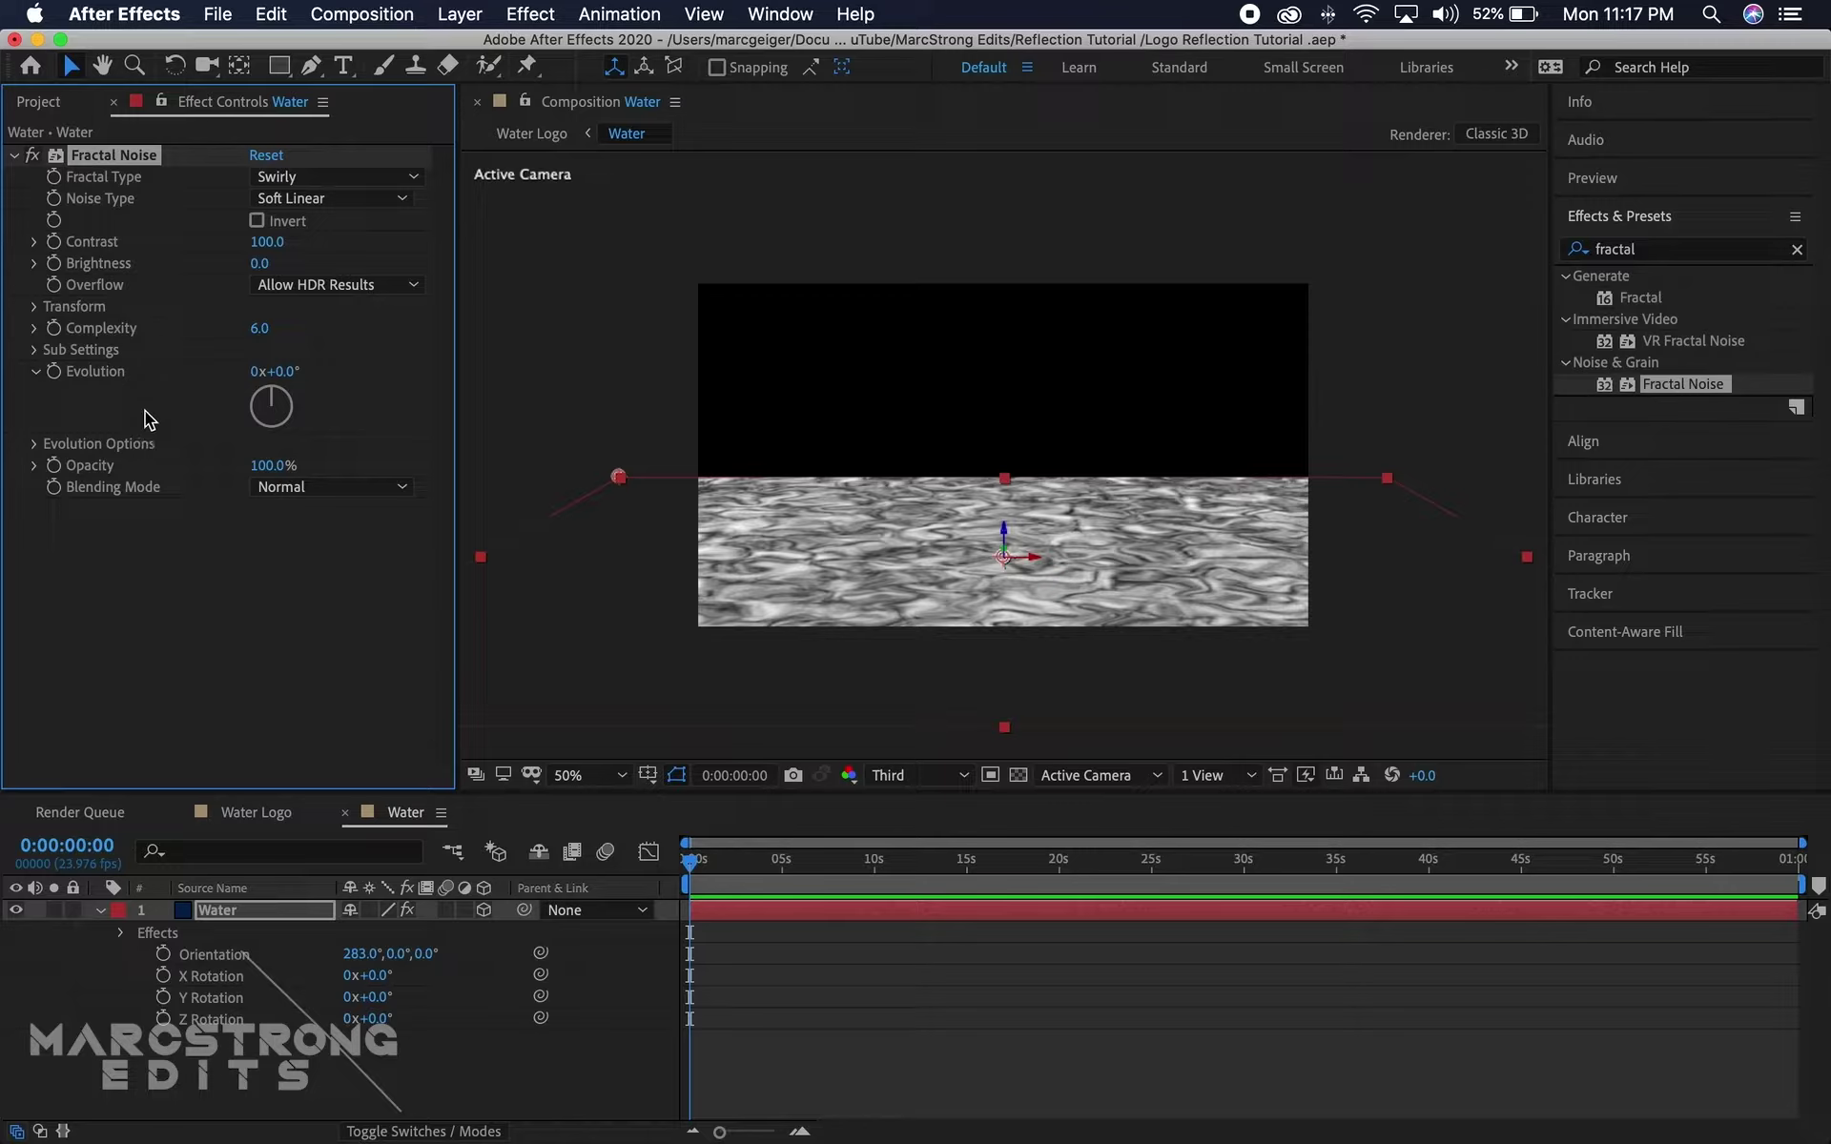
Keyframe Evolution from 0x+0.0° at 0 s to 1x+65.0° at 20 s, then preview
left_click(52, 371)
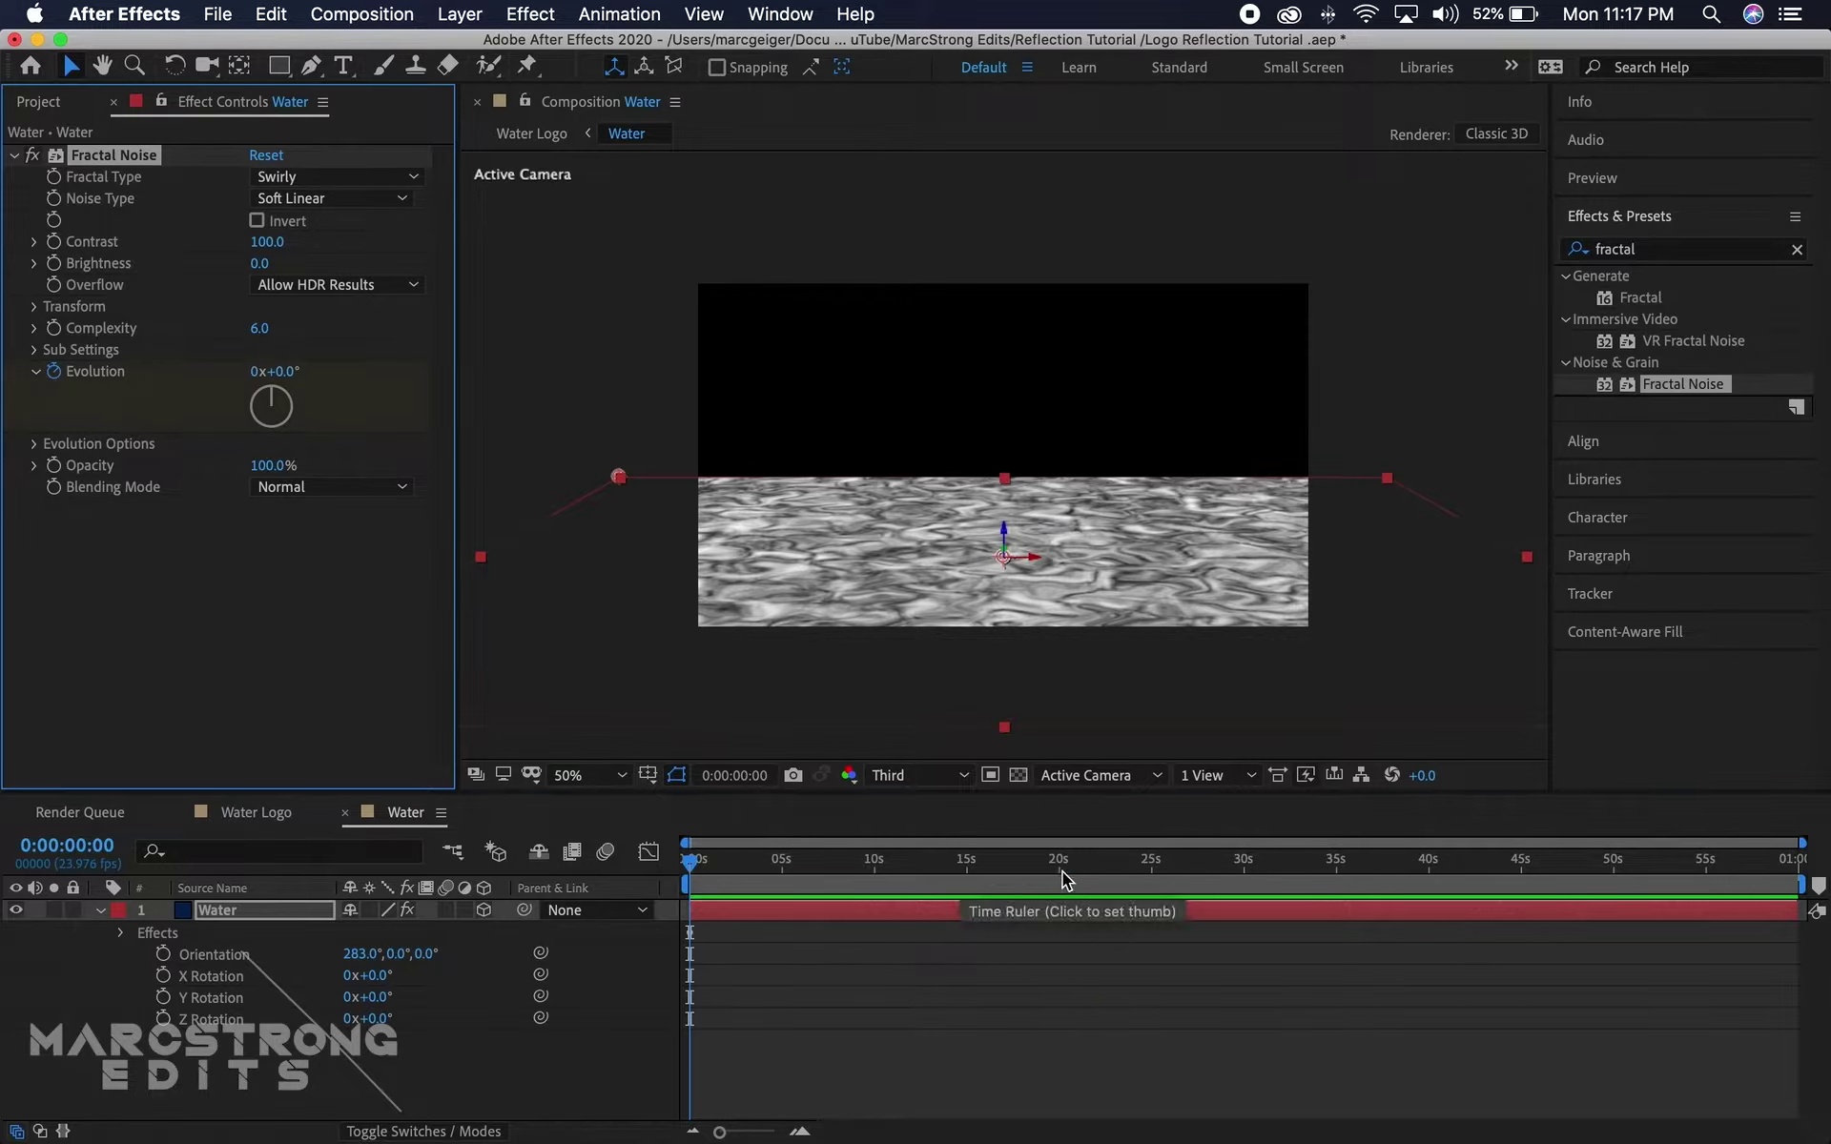
left_click(1063, 871)
left_click_drag(273, 395, 315, 406)
key("u")
key("space")
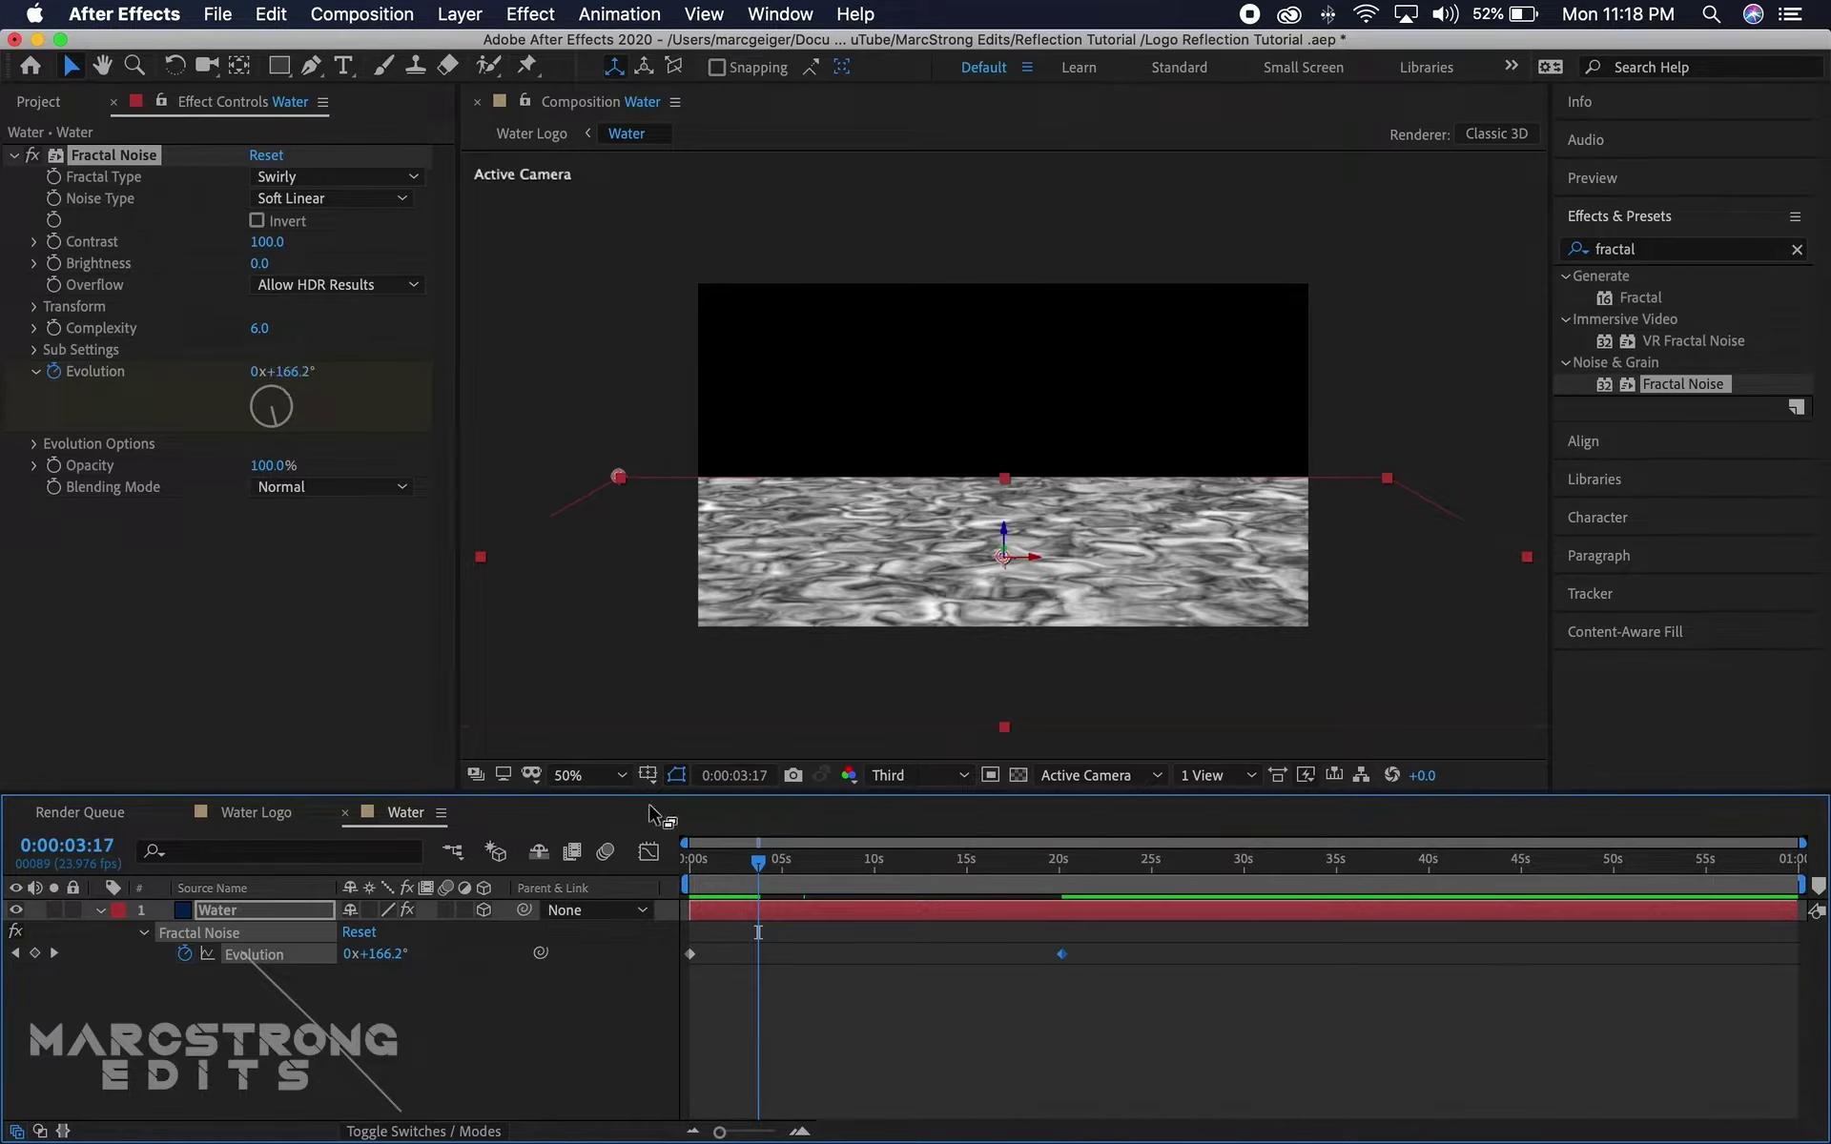
left_click_drag(717, 867, 672, 869)
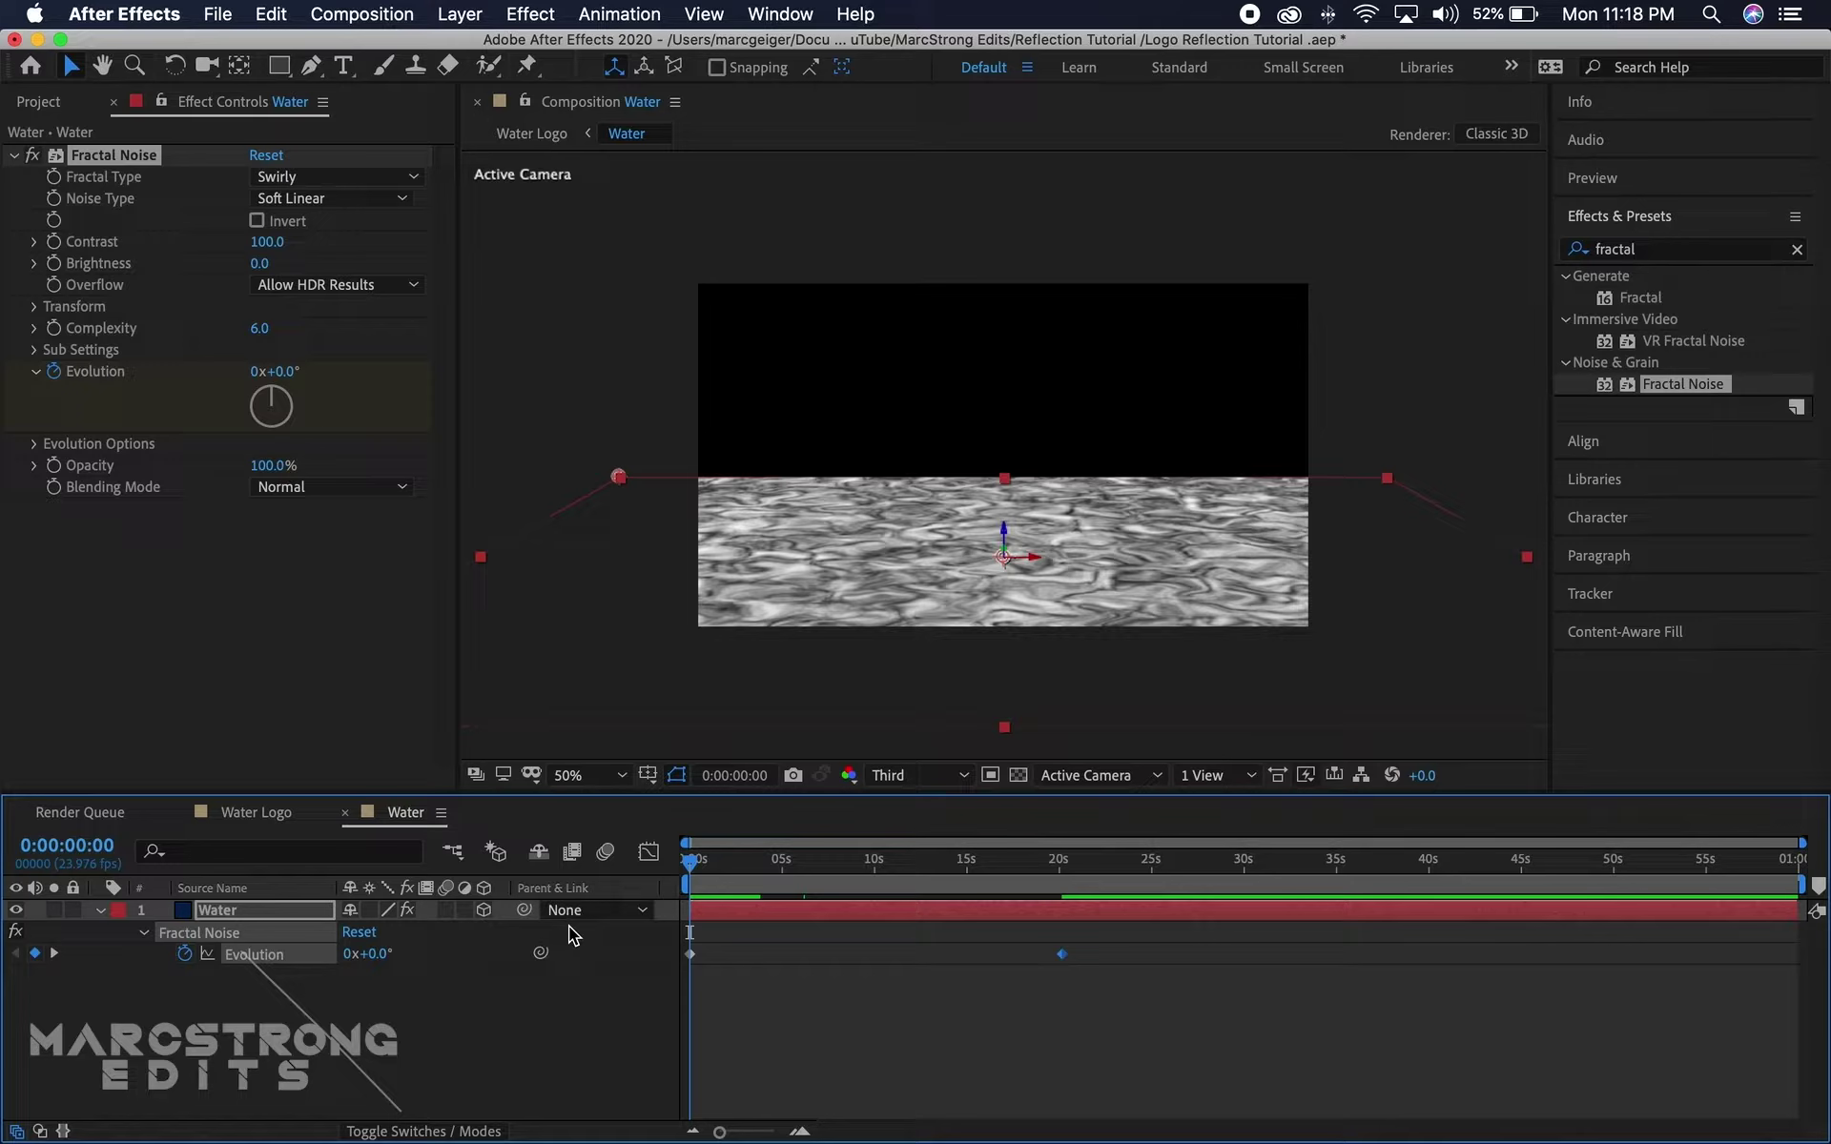
Enable Collapse Transformations on Water, widen and lower the plane, then hide Water in Water Logo
left_click(248, 813)
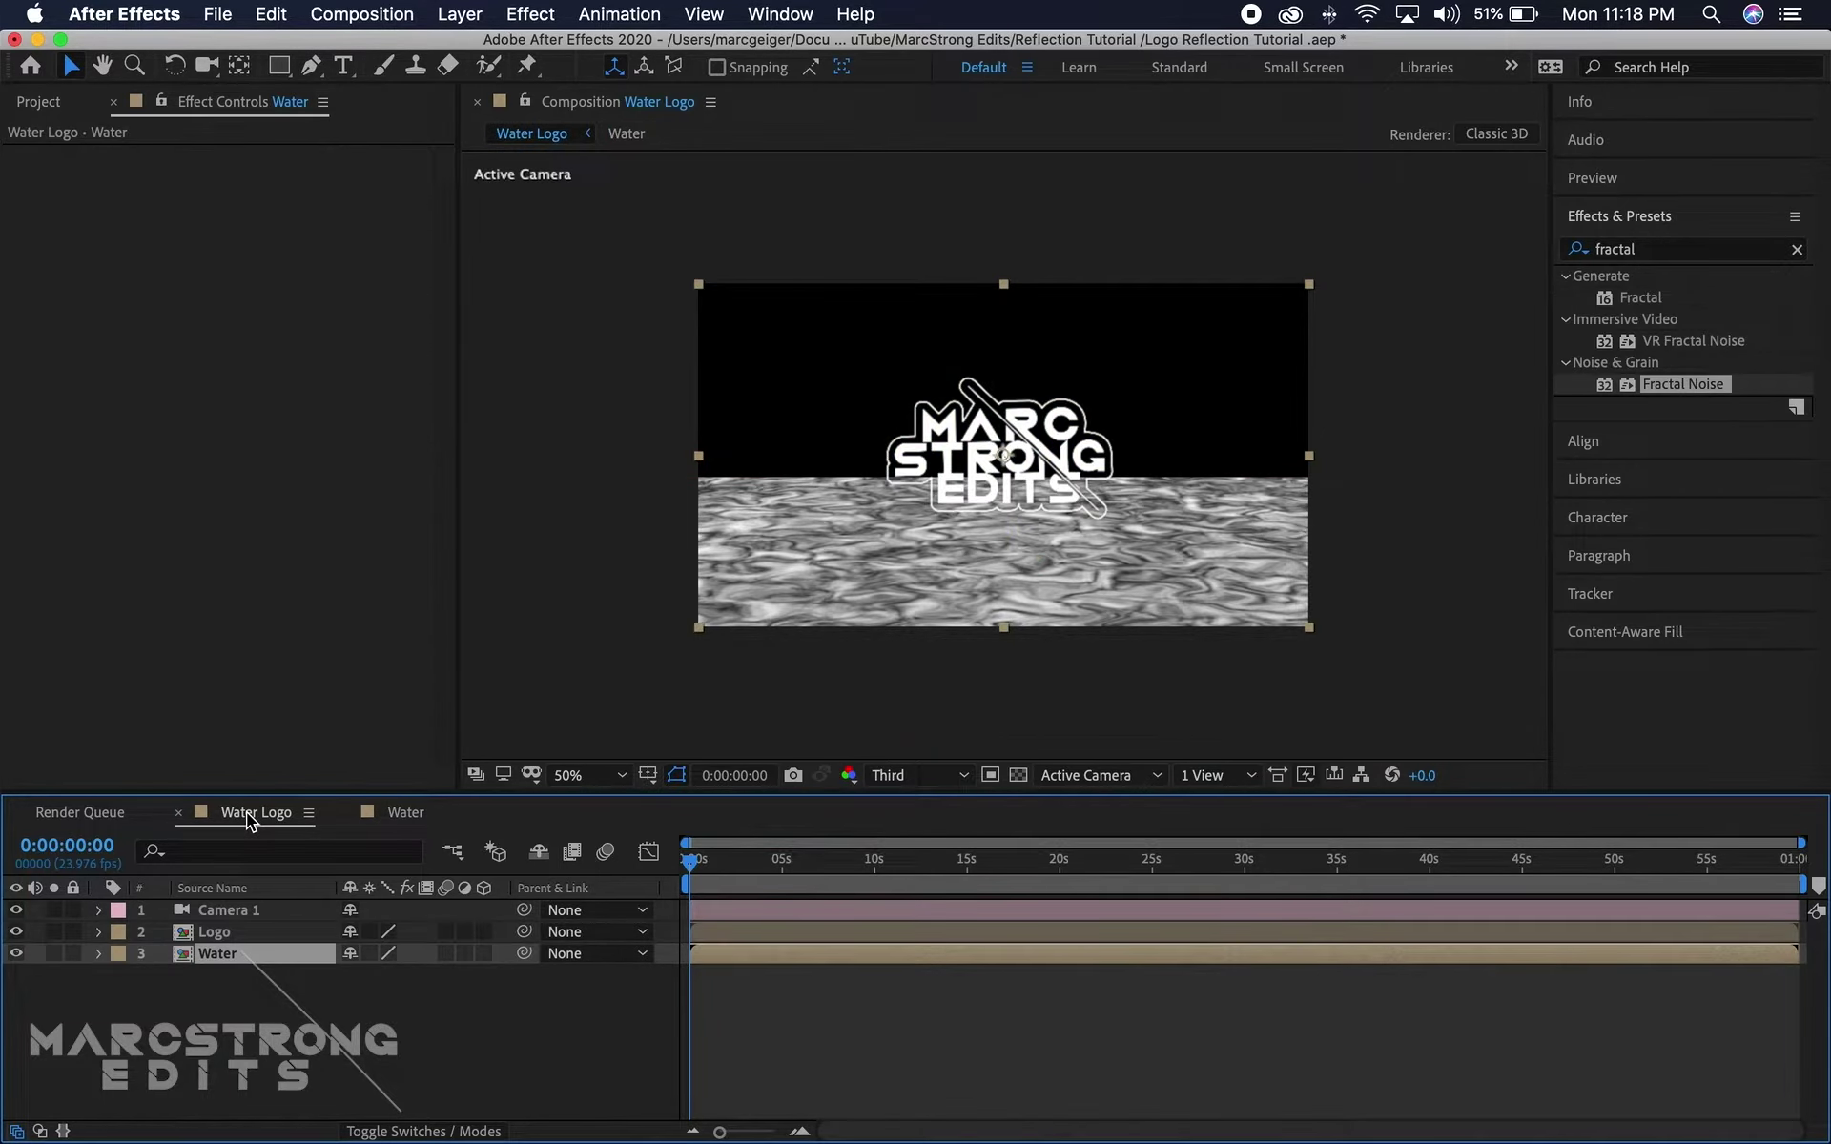
left_click(369, 953)
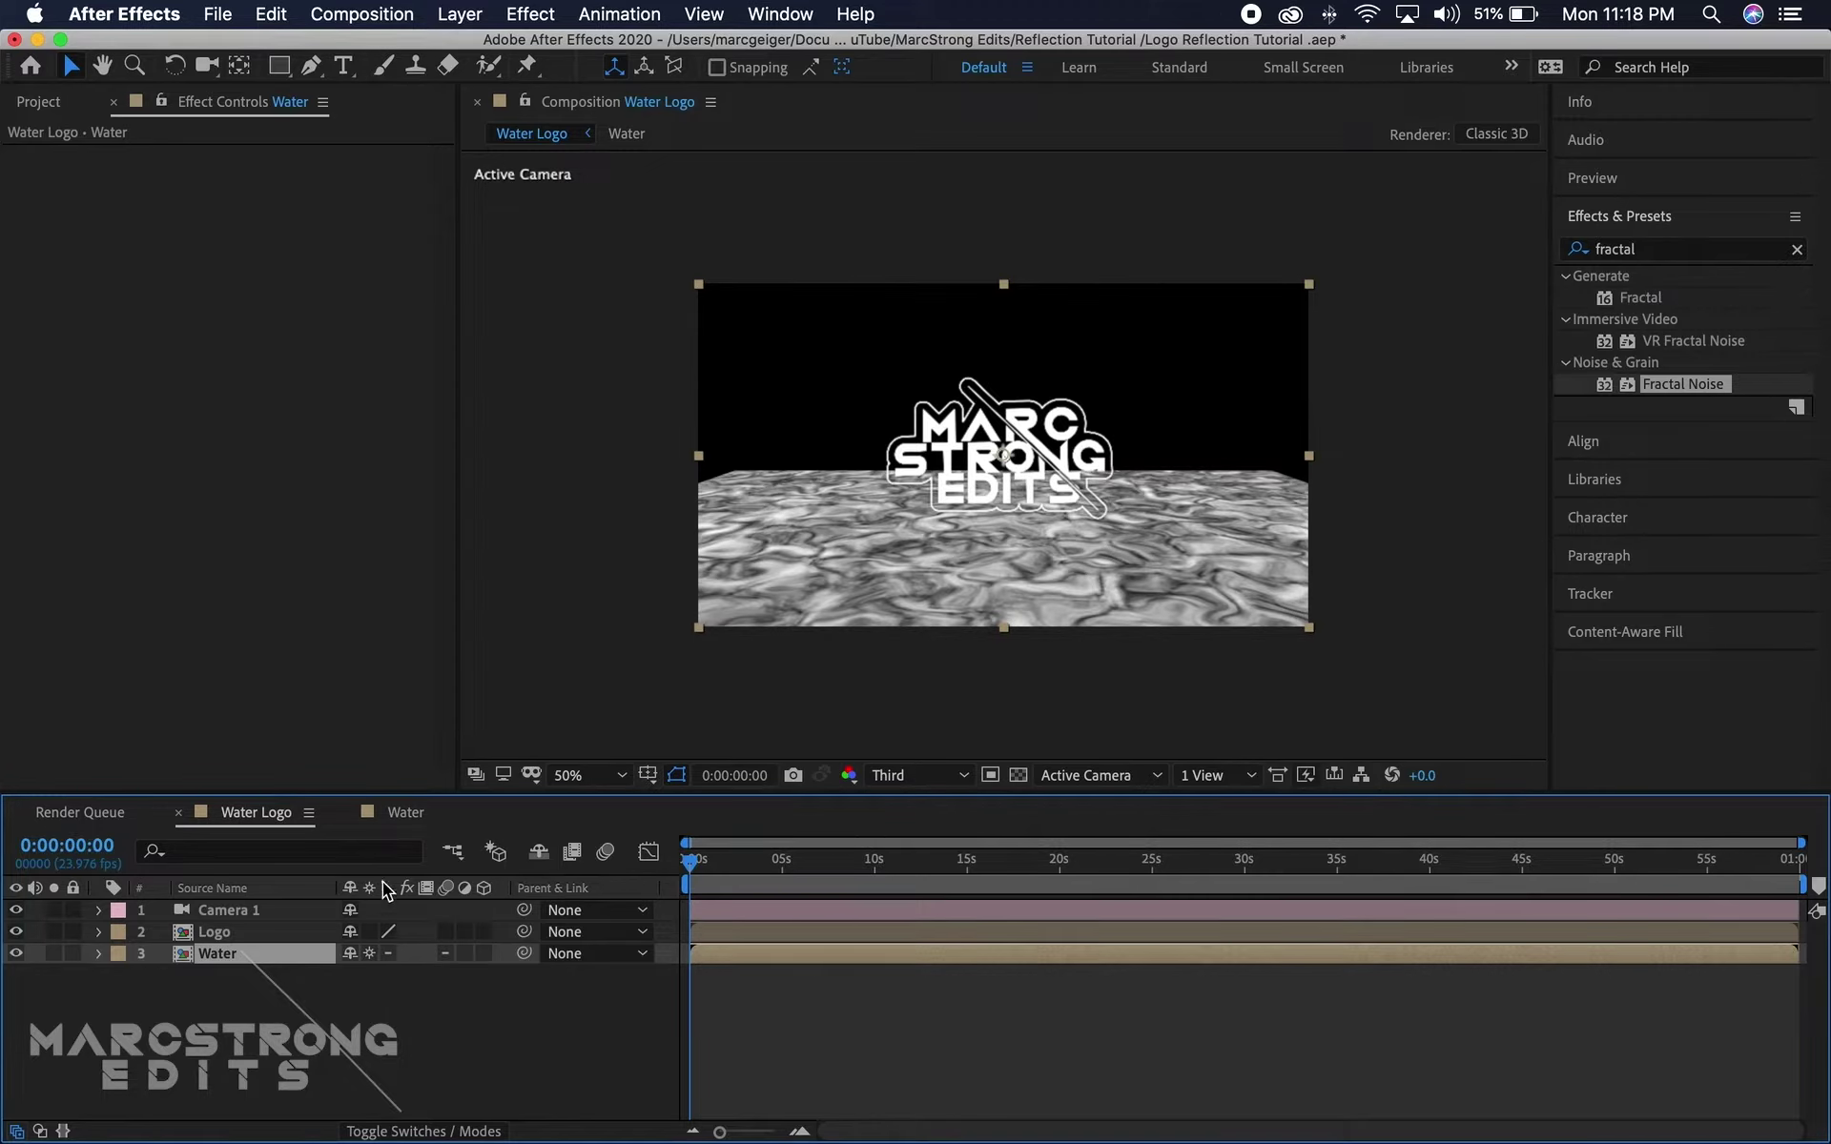
left_click(416, 814)
key("comma")
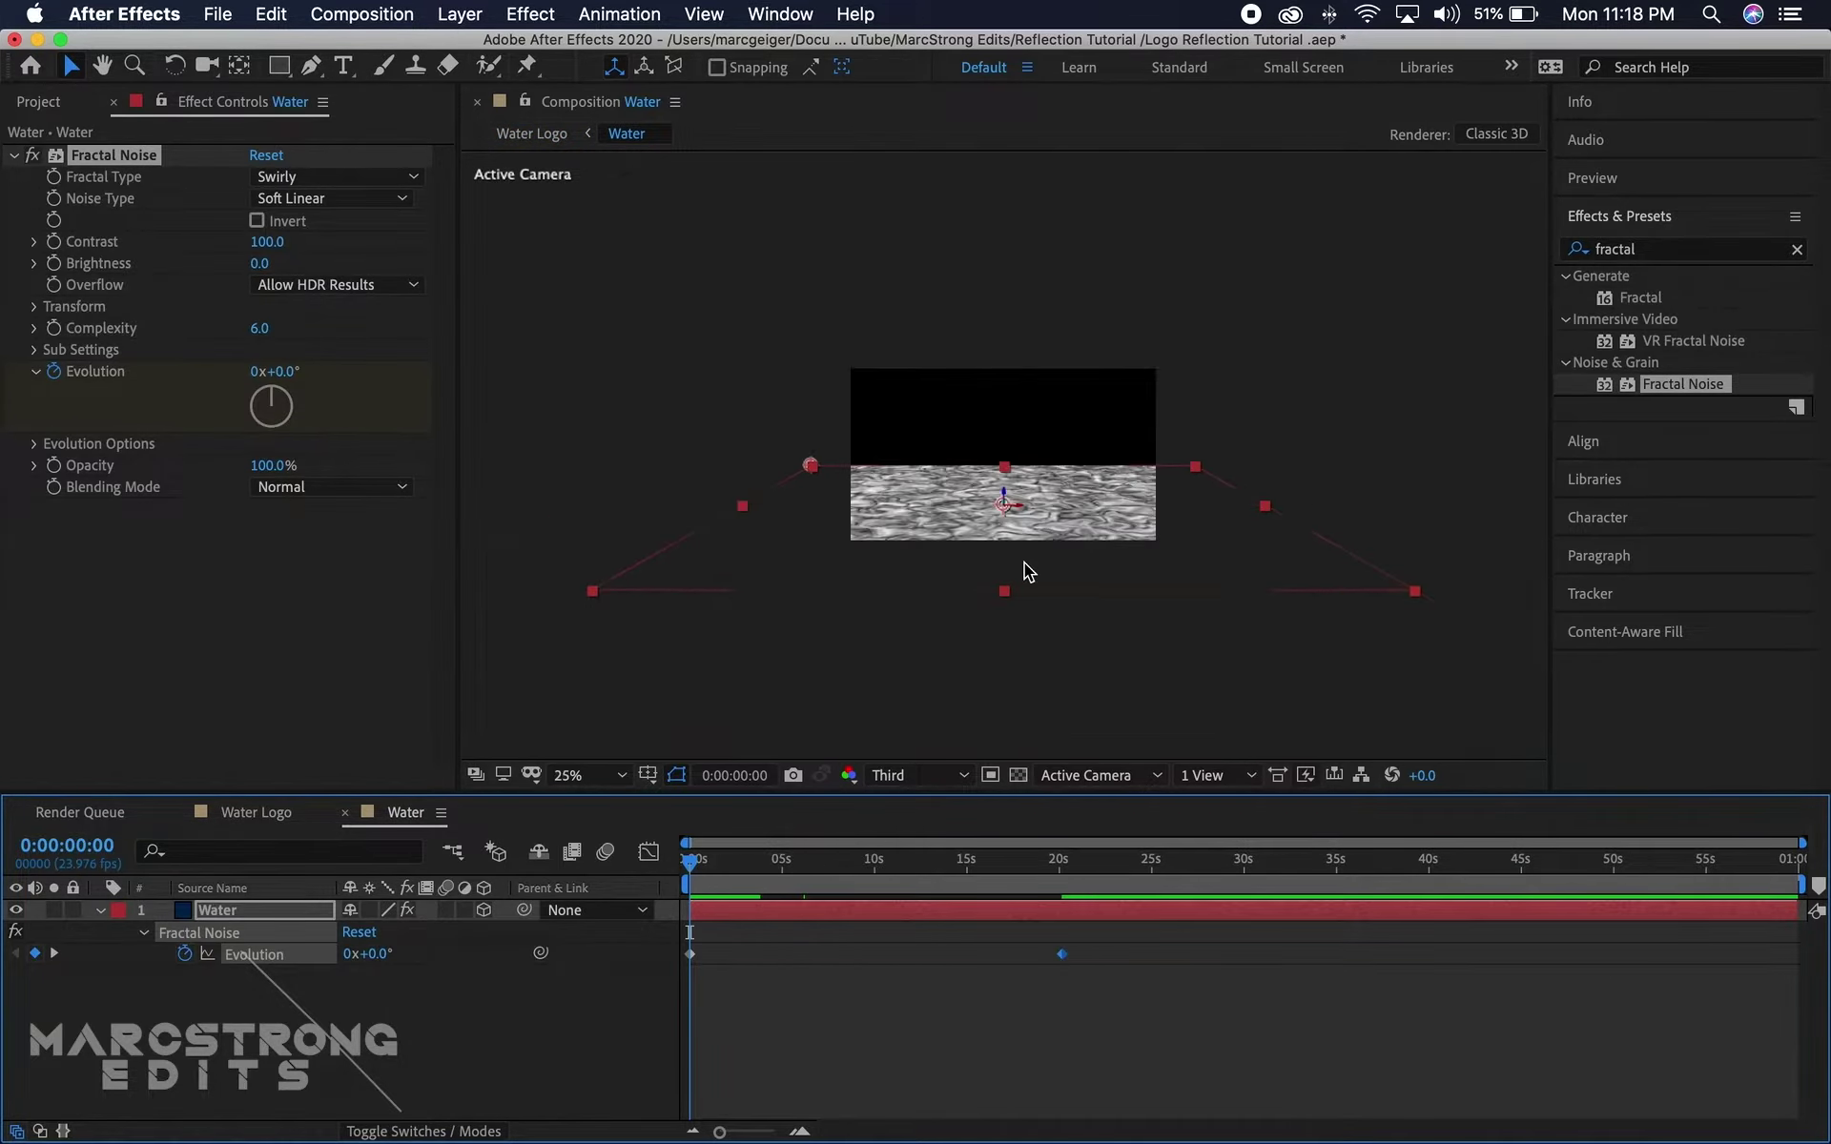
left_click_drag(1266, 510, 1364, 509)
left_click_drag(1006, 593, 1007, 617)
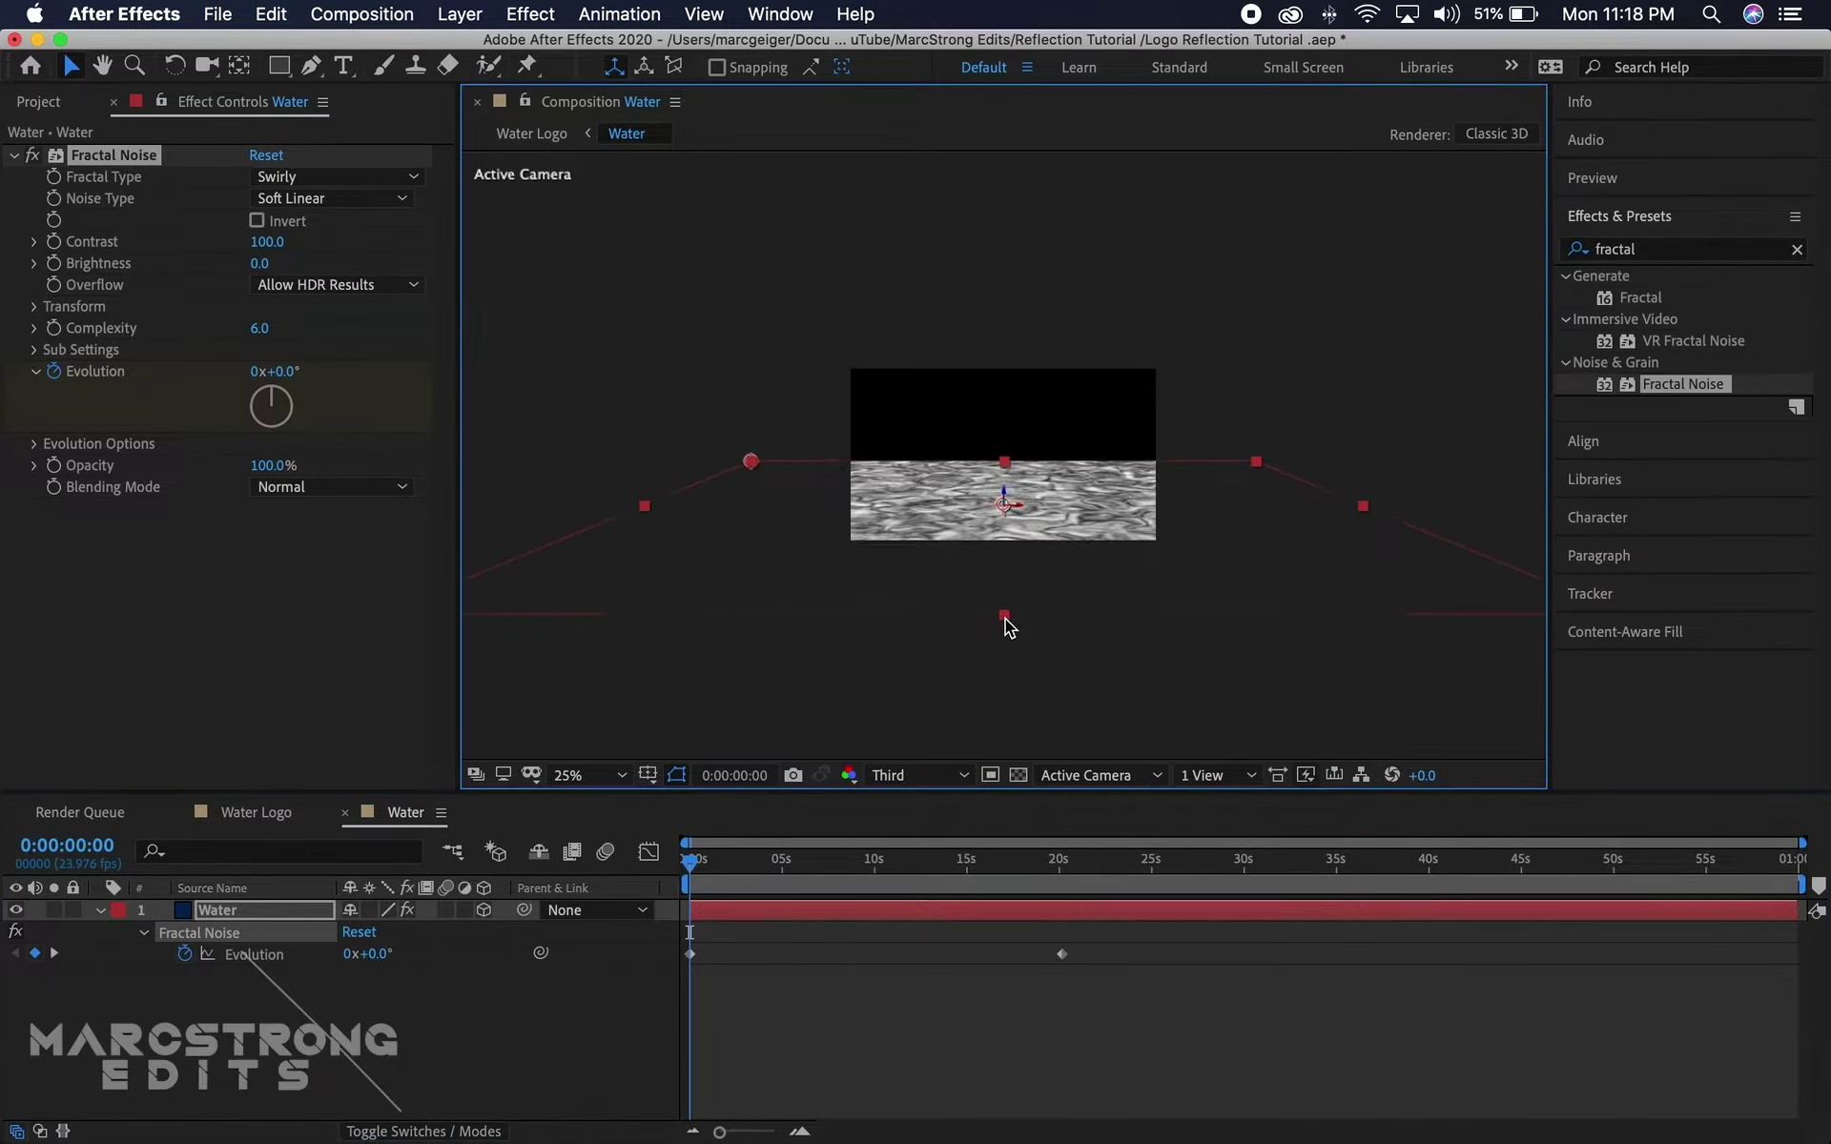
left_click(259, 814)
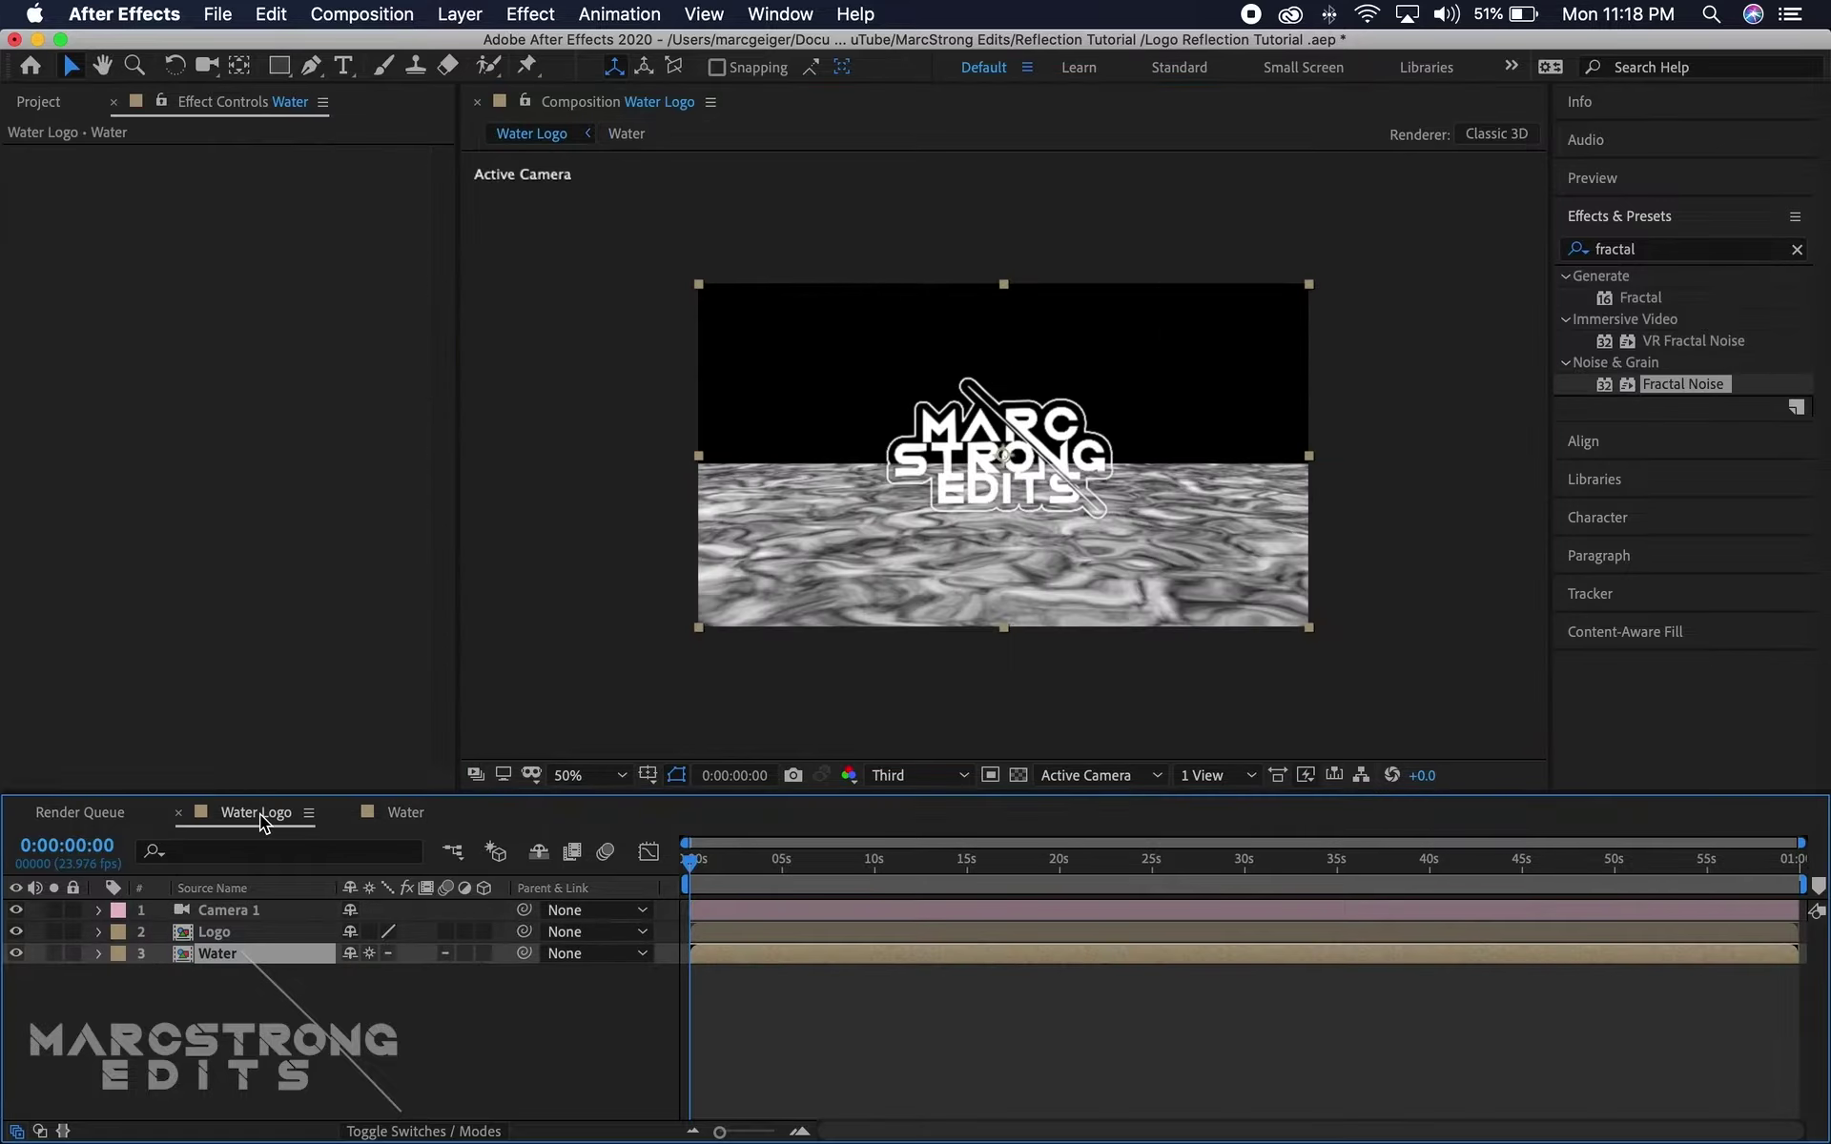
left_click(16, 953)
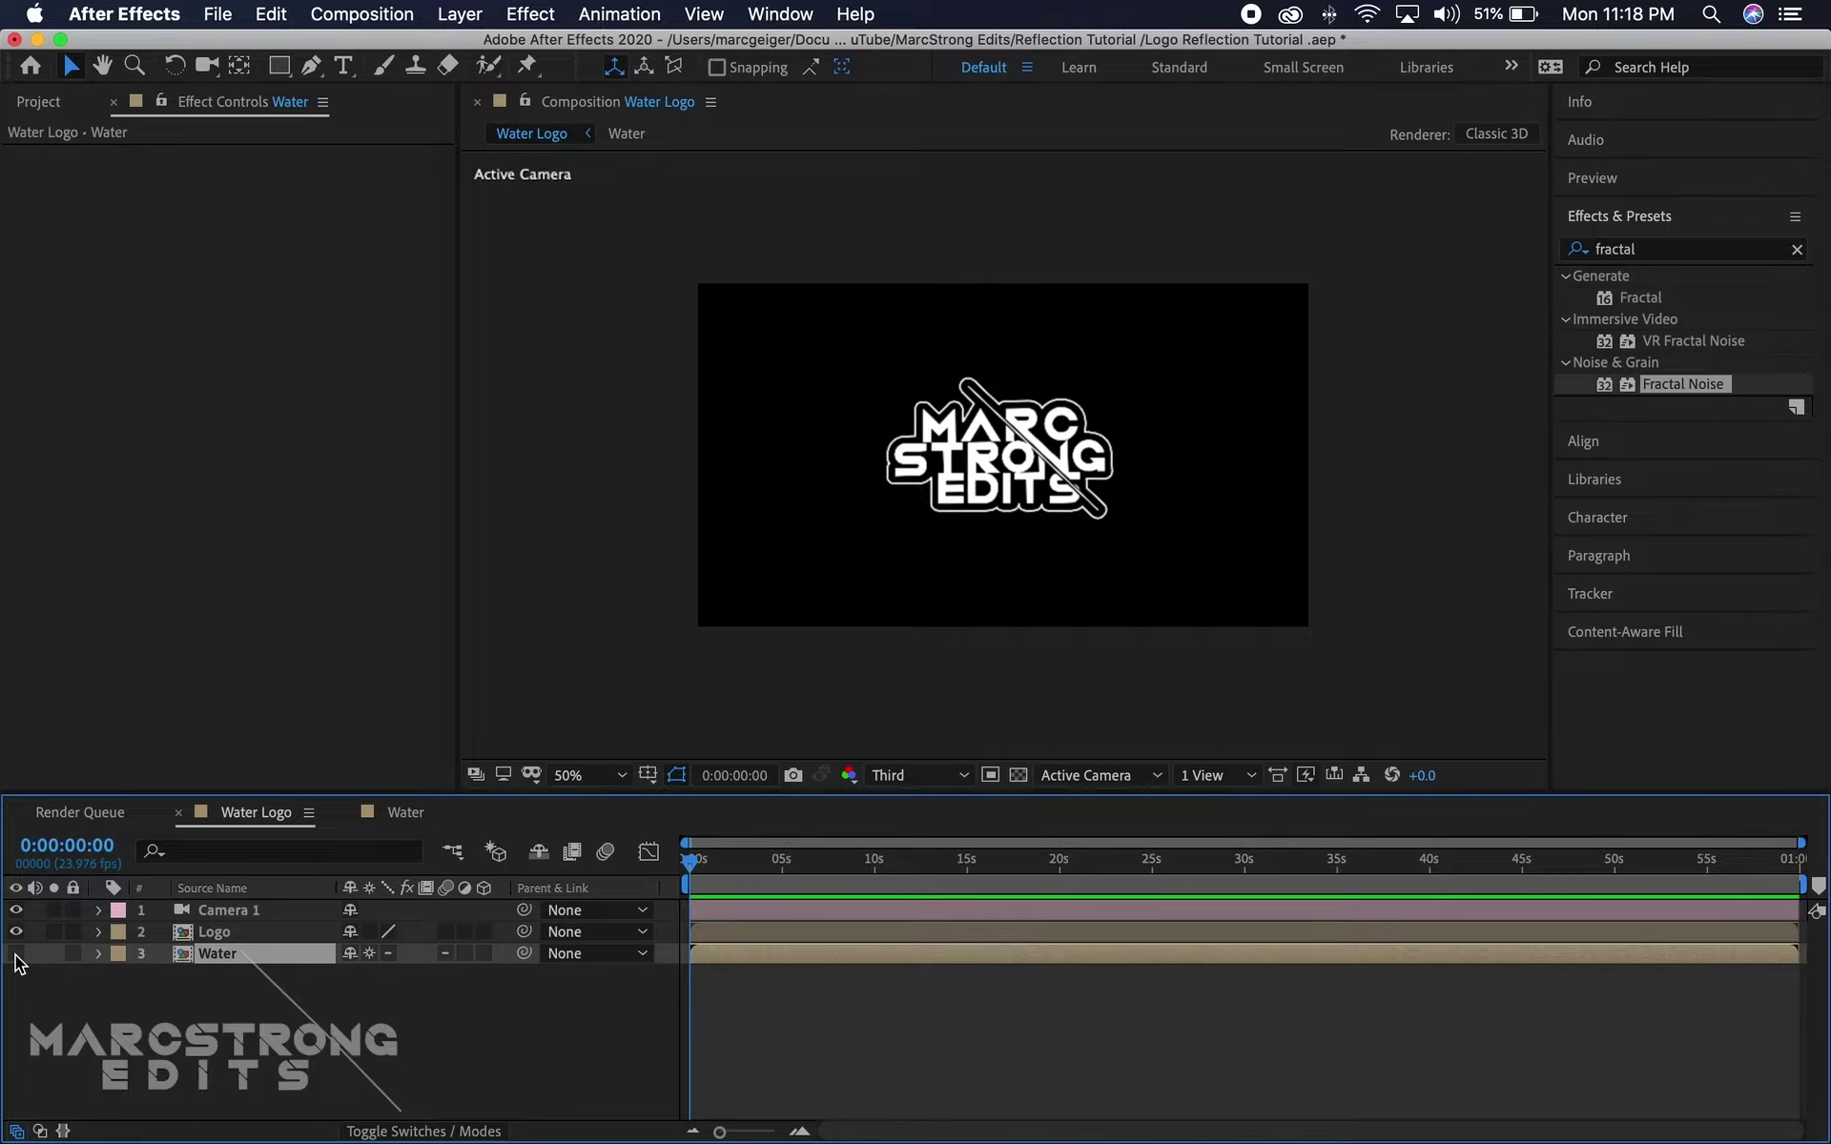
Add an adjustment layer named Reflection and place it below the Water layer
right_click(173, 1028)
mouse_move(273, 863)
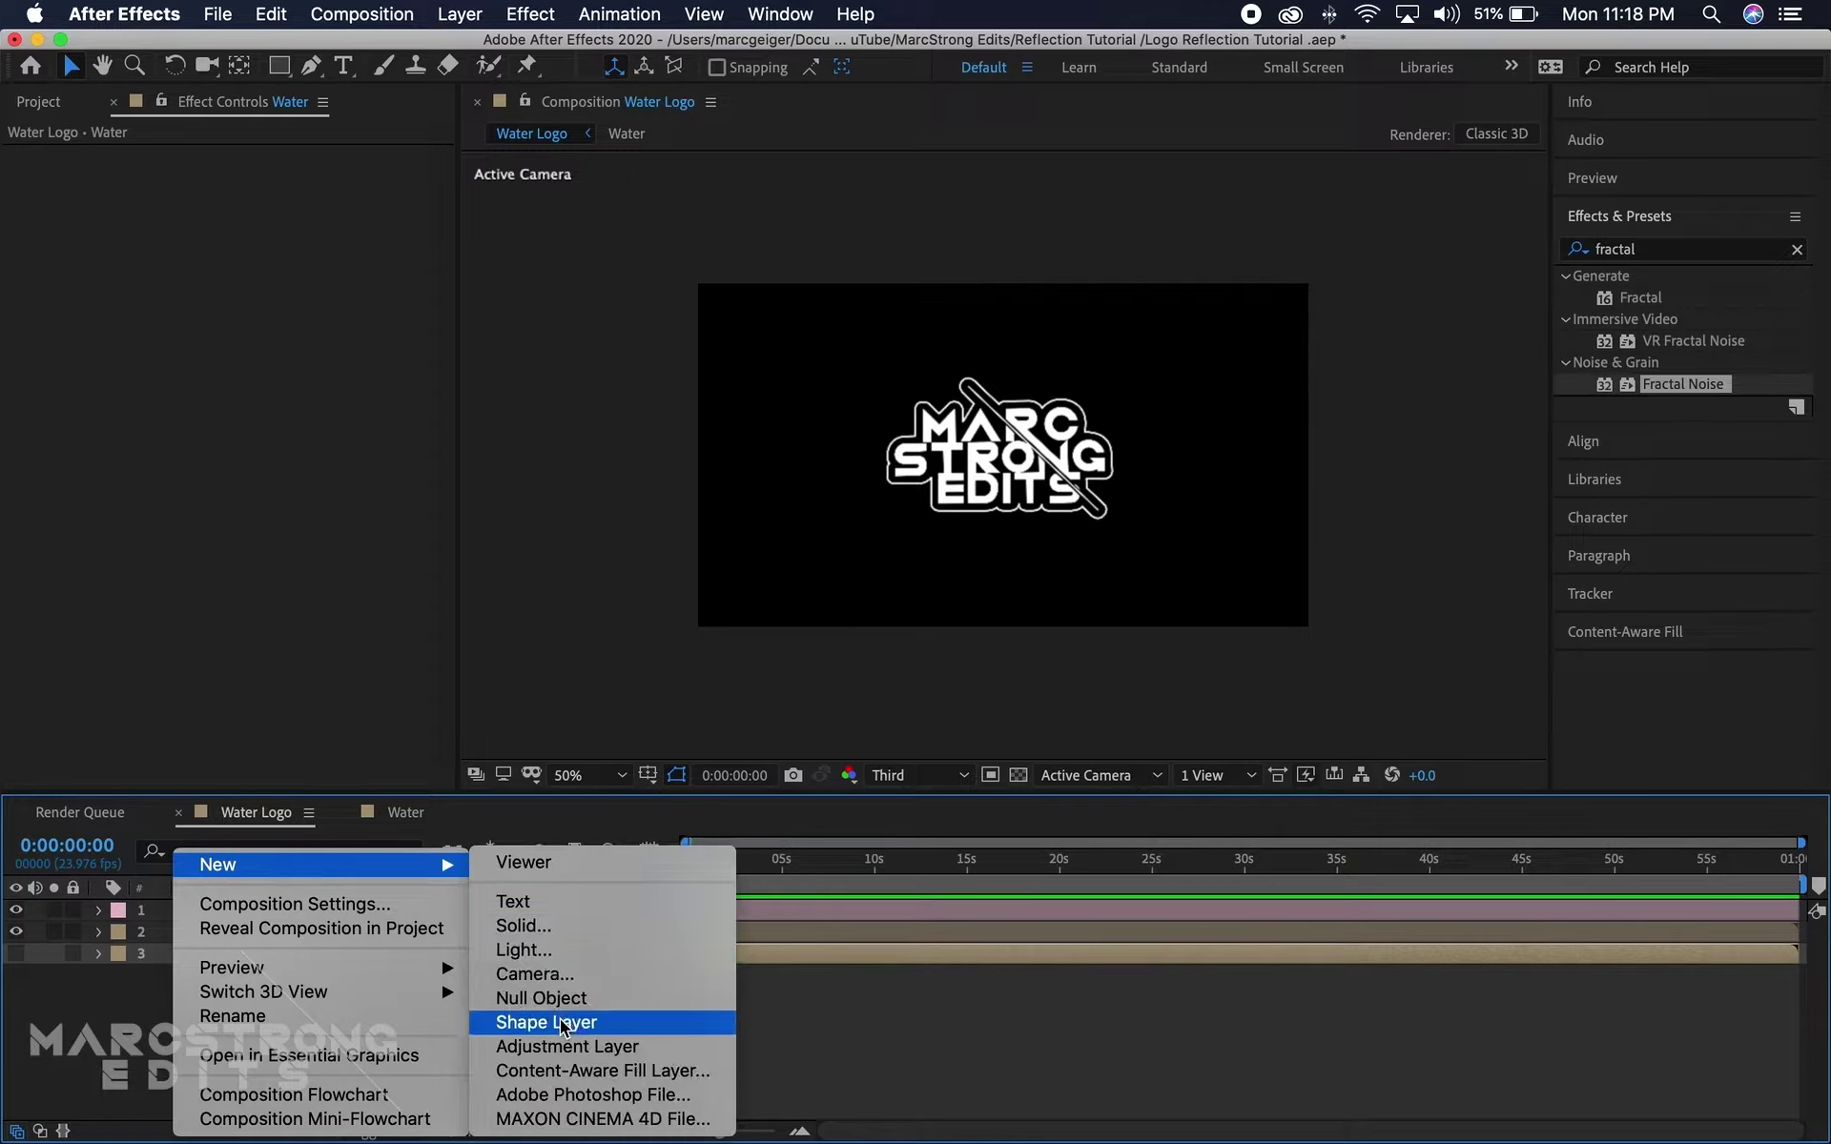
left_click(563, 1045)
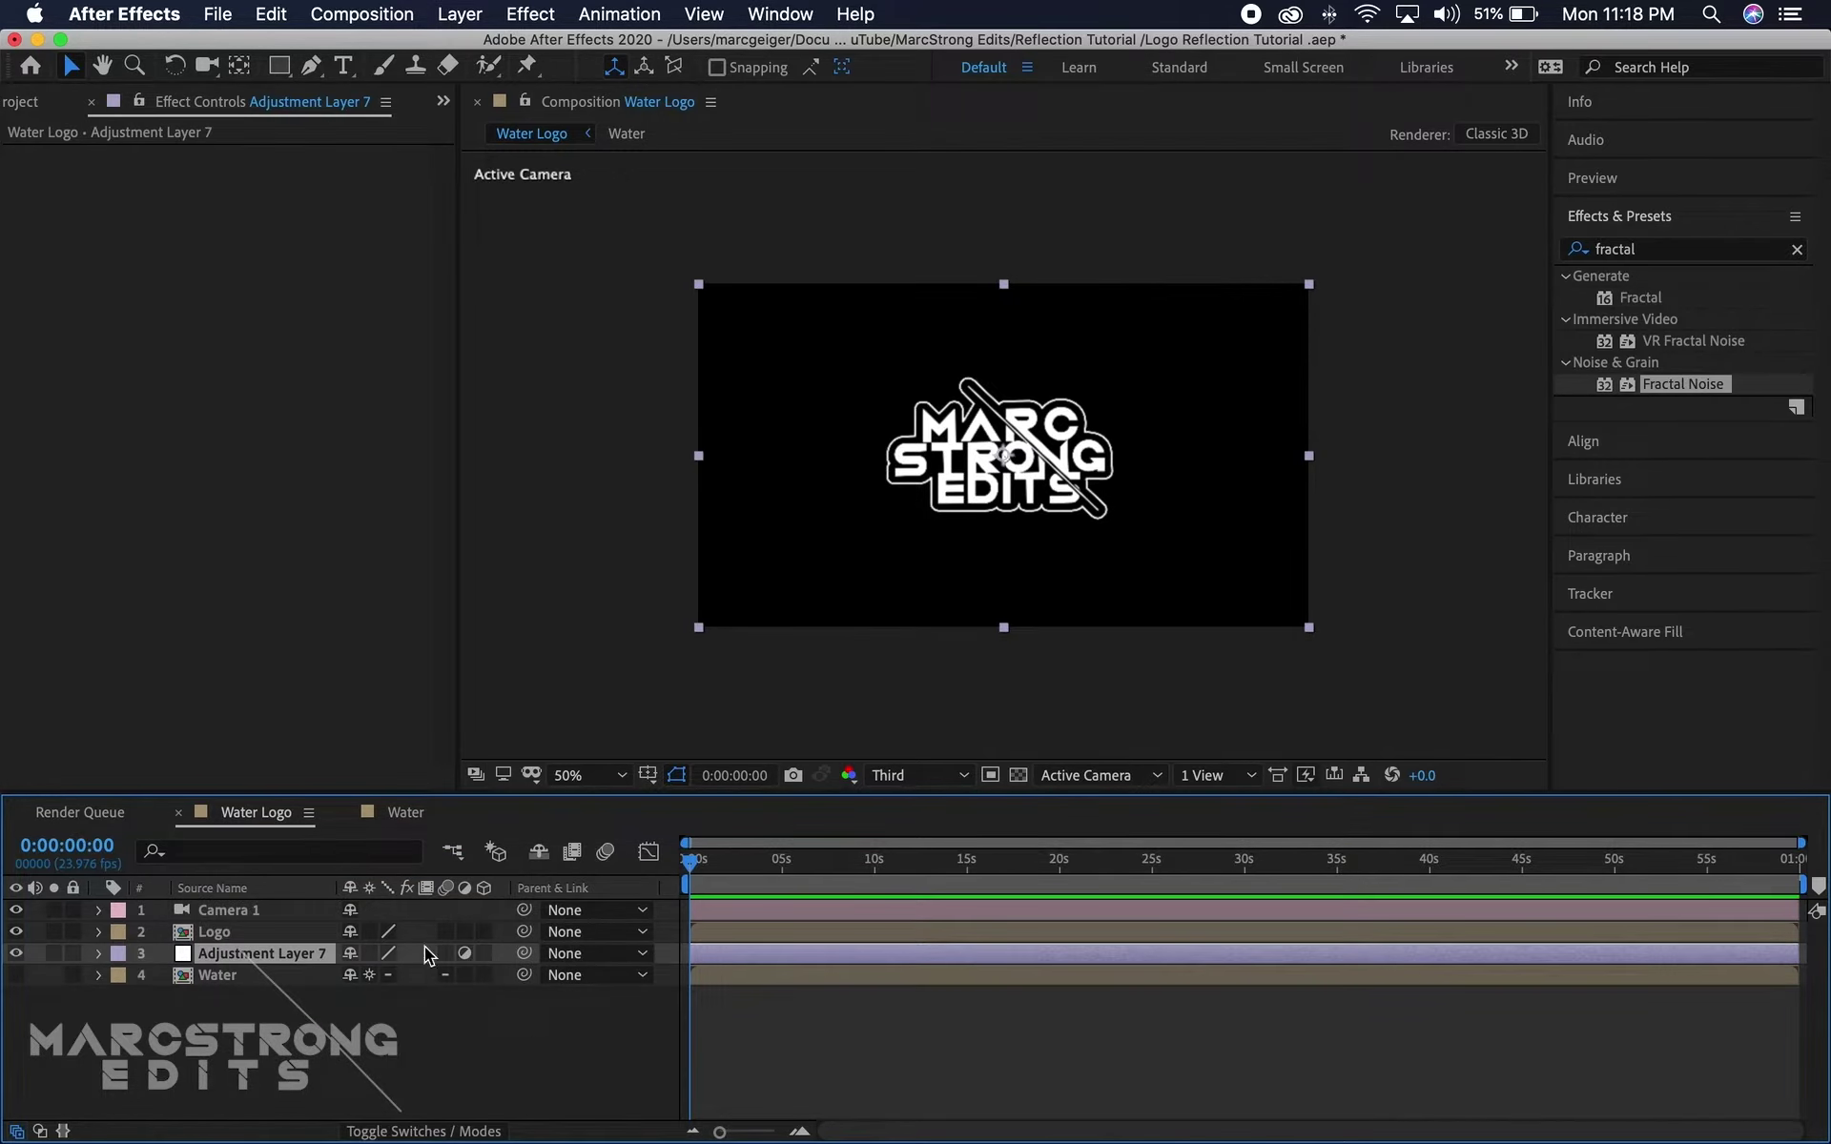
right_click(237, 953)
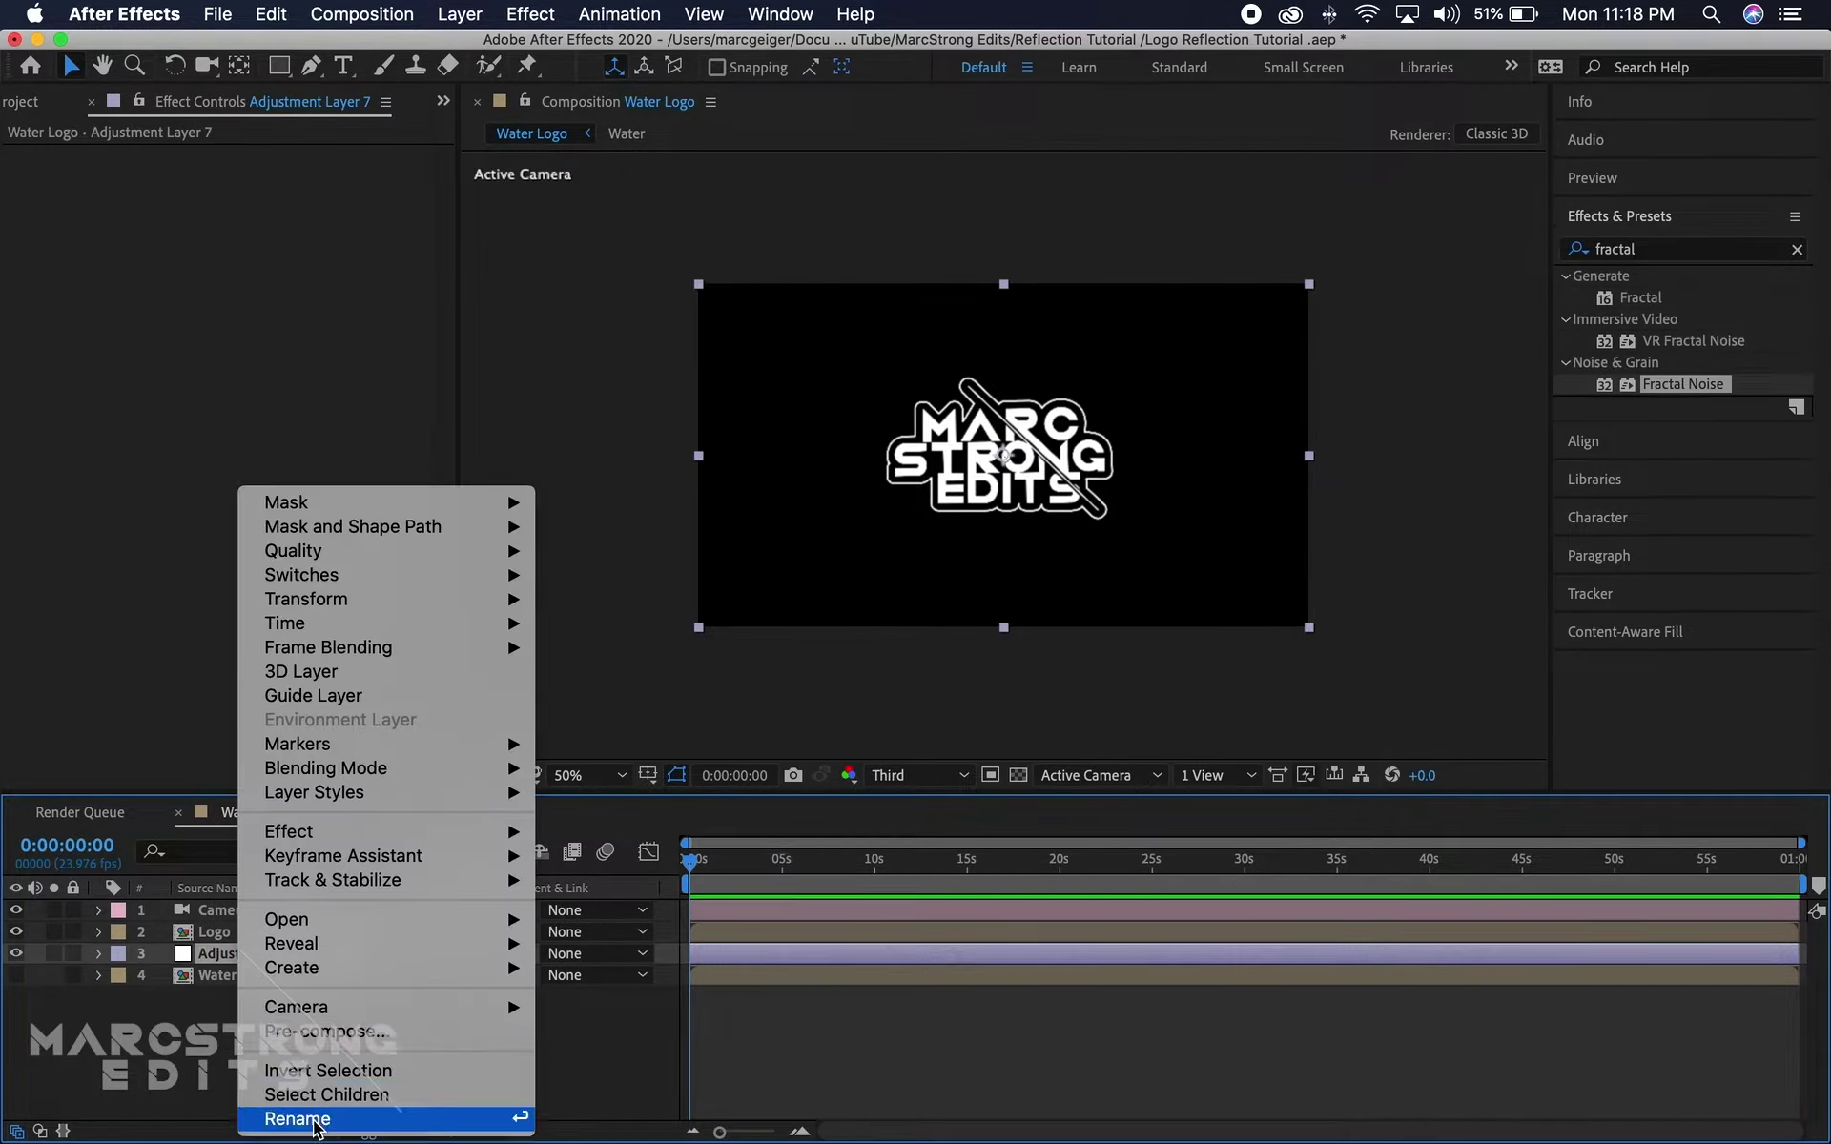
left_click(286, 1115)
type("Reflection")
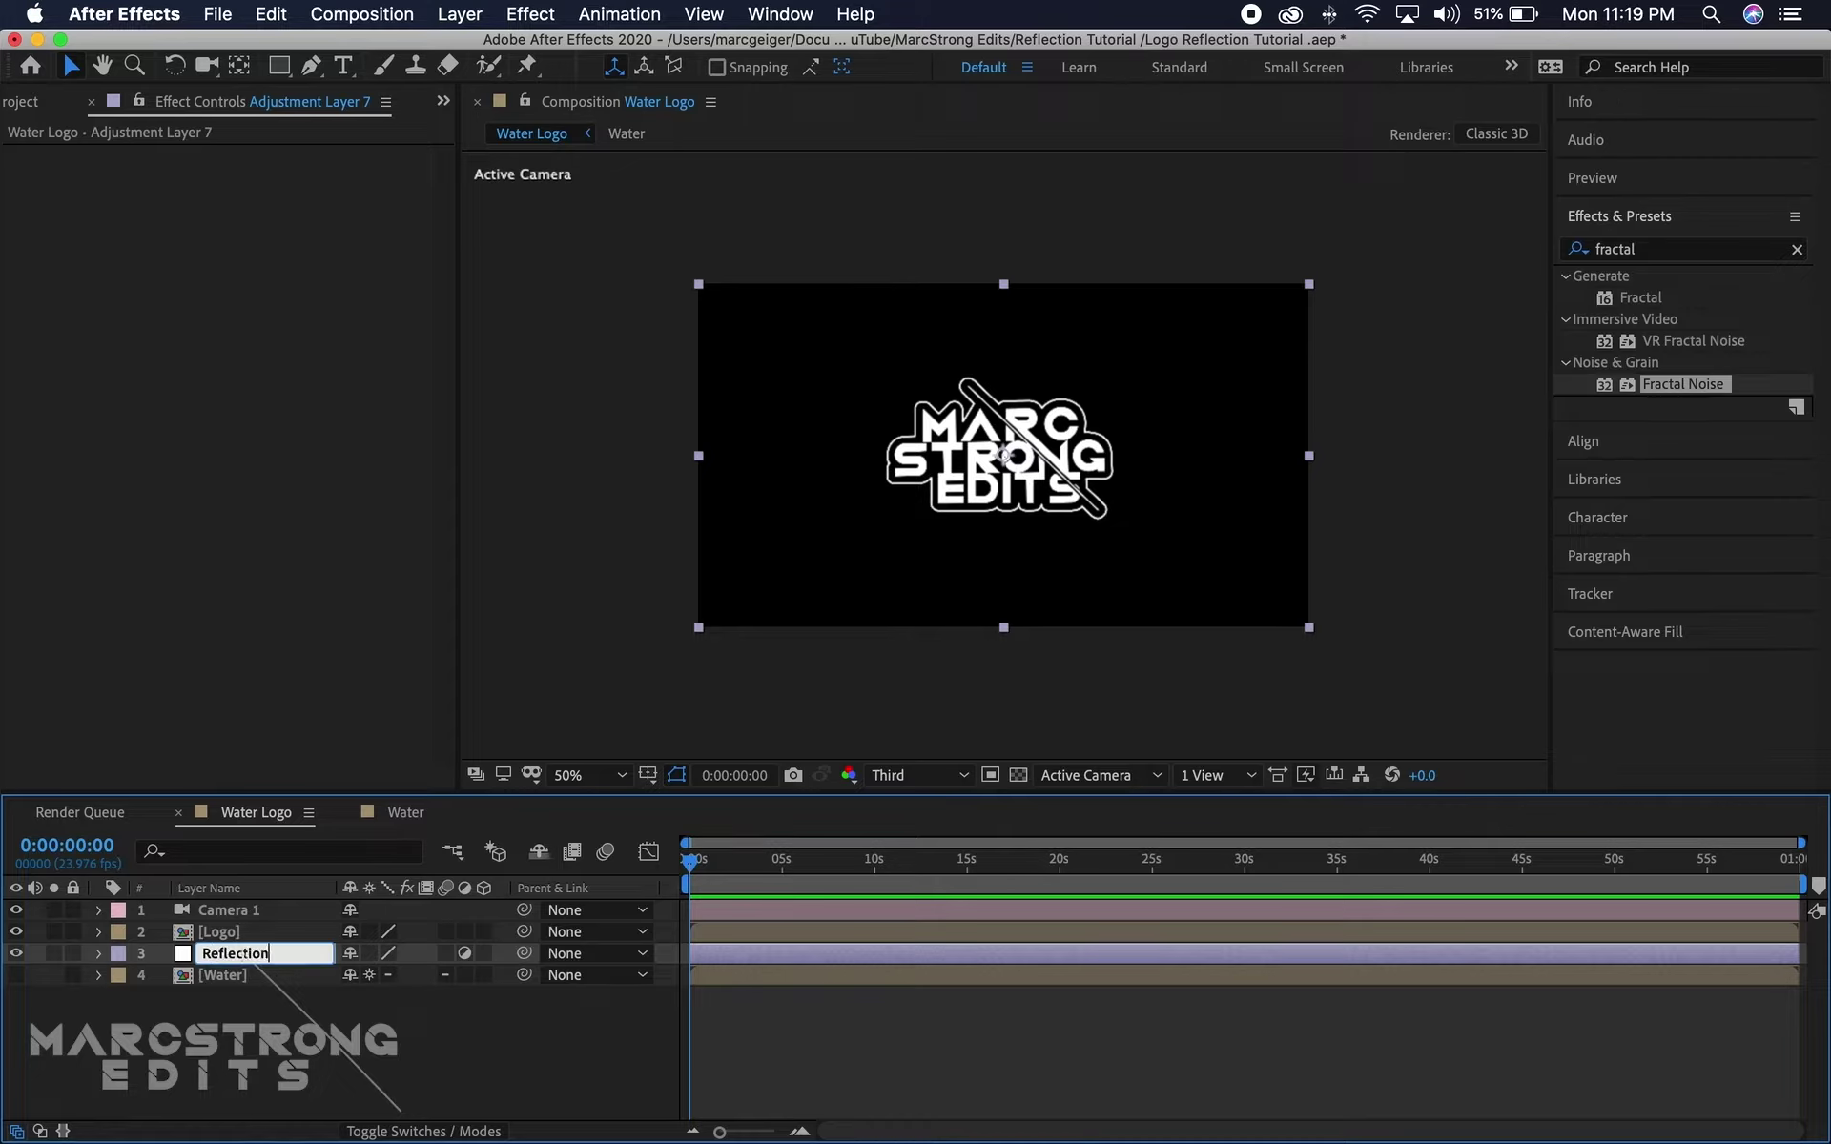
key("Return")
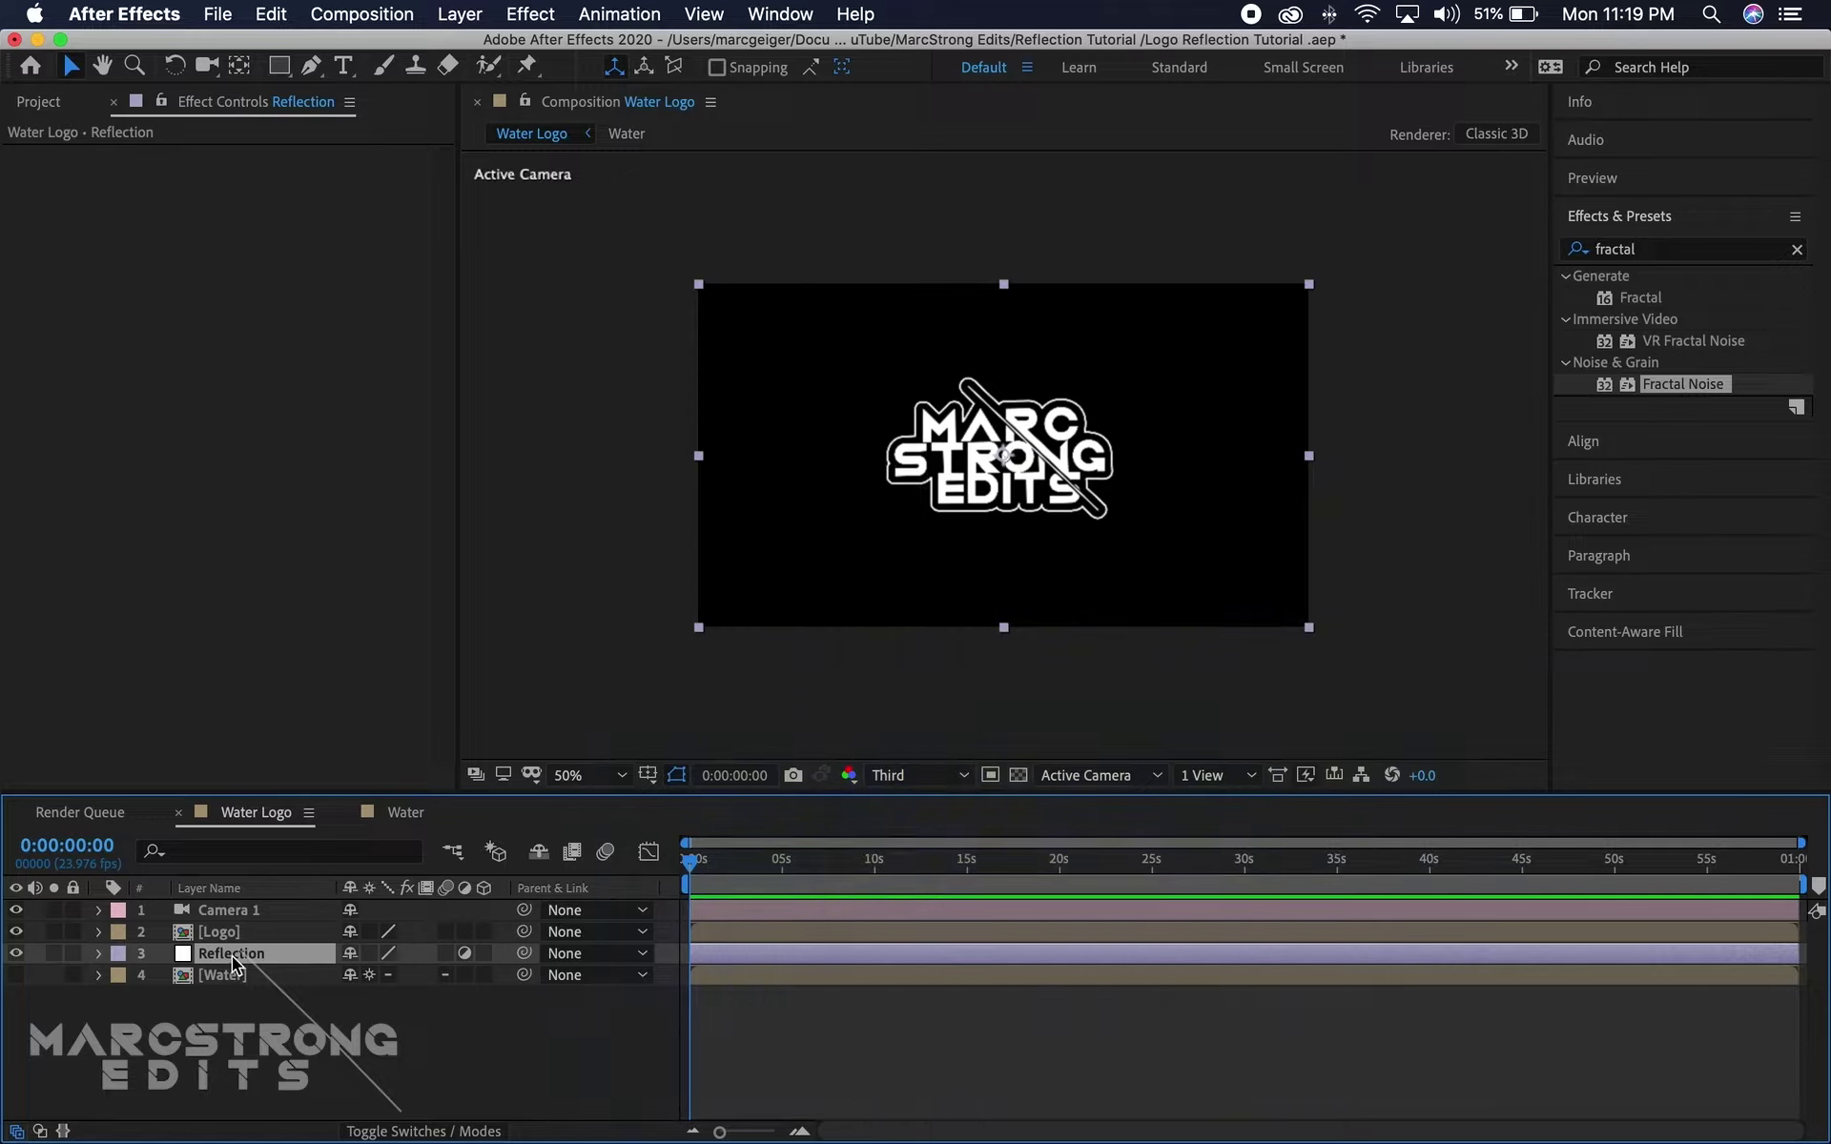
left_click_drag(232, 958, 227, 989)
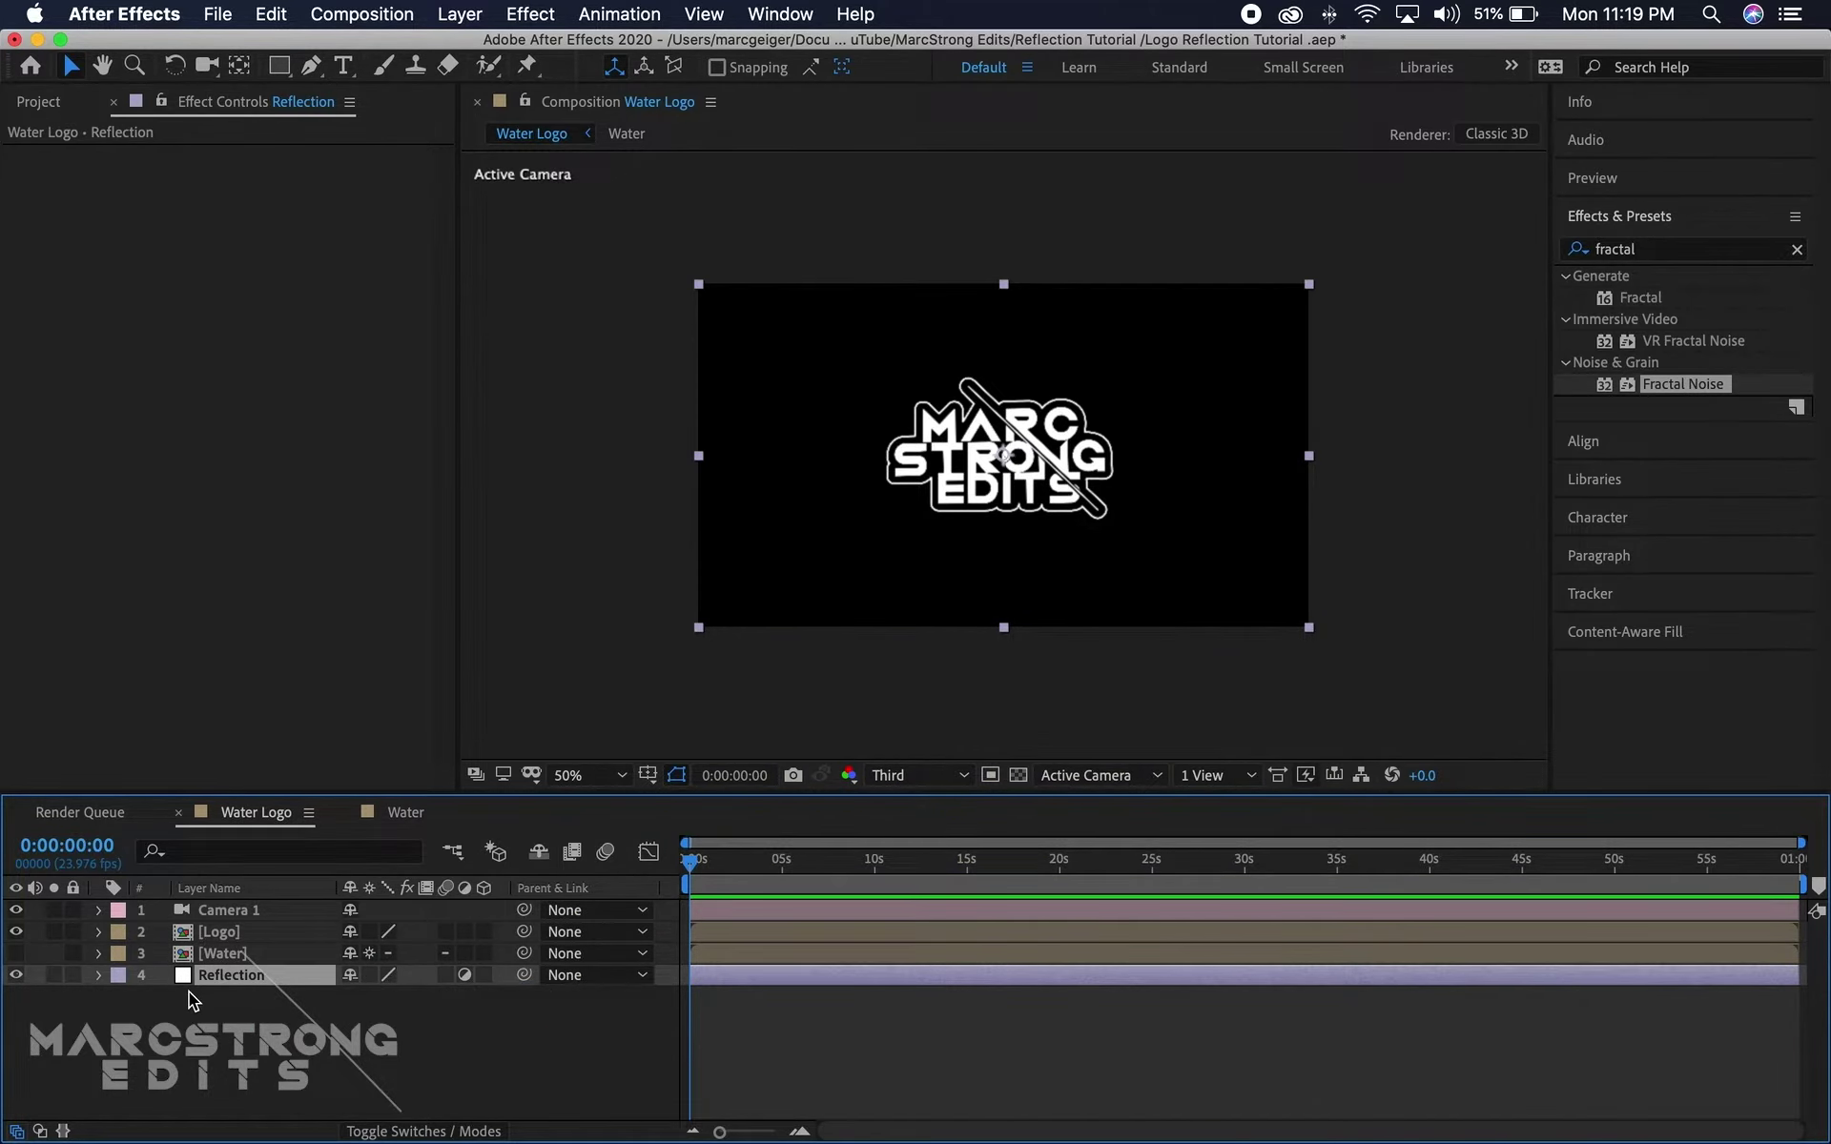
Duplicate Logo, move the copy to the bottom, drop its anchor to the logo's base, and make it 3D
left_click(232, 939)
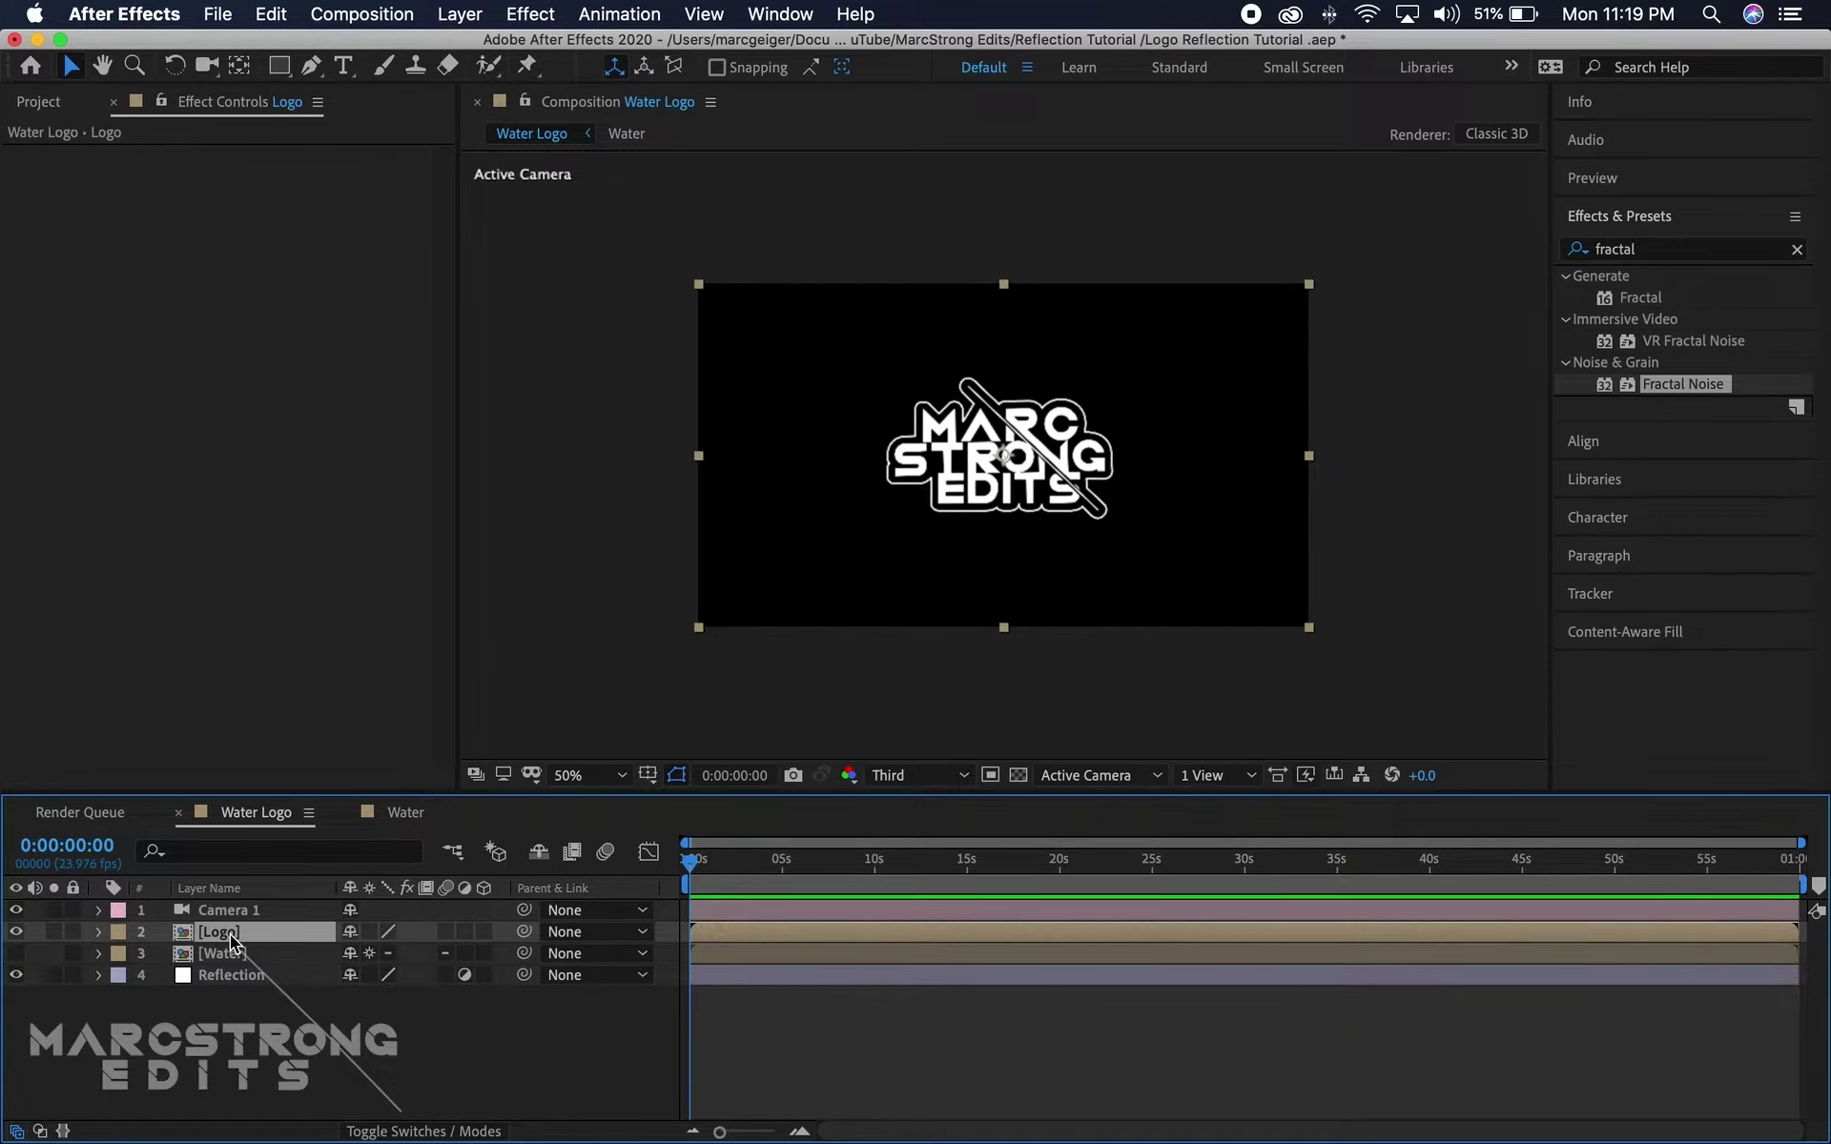
key("super+d")
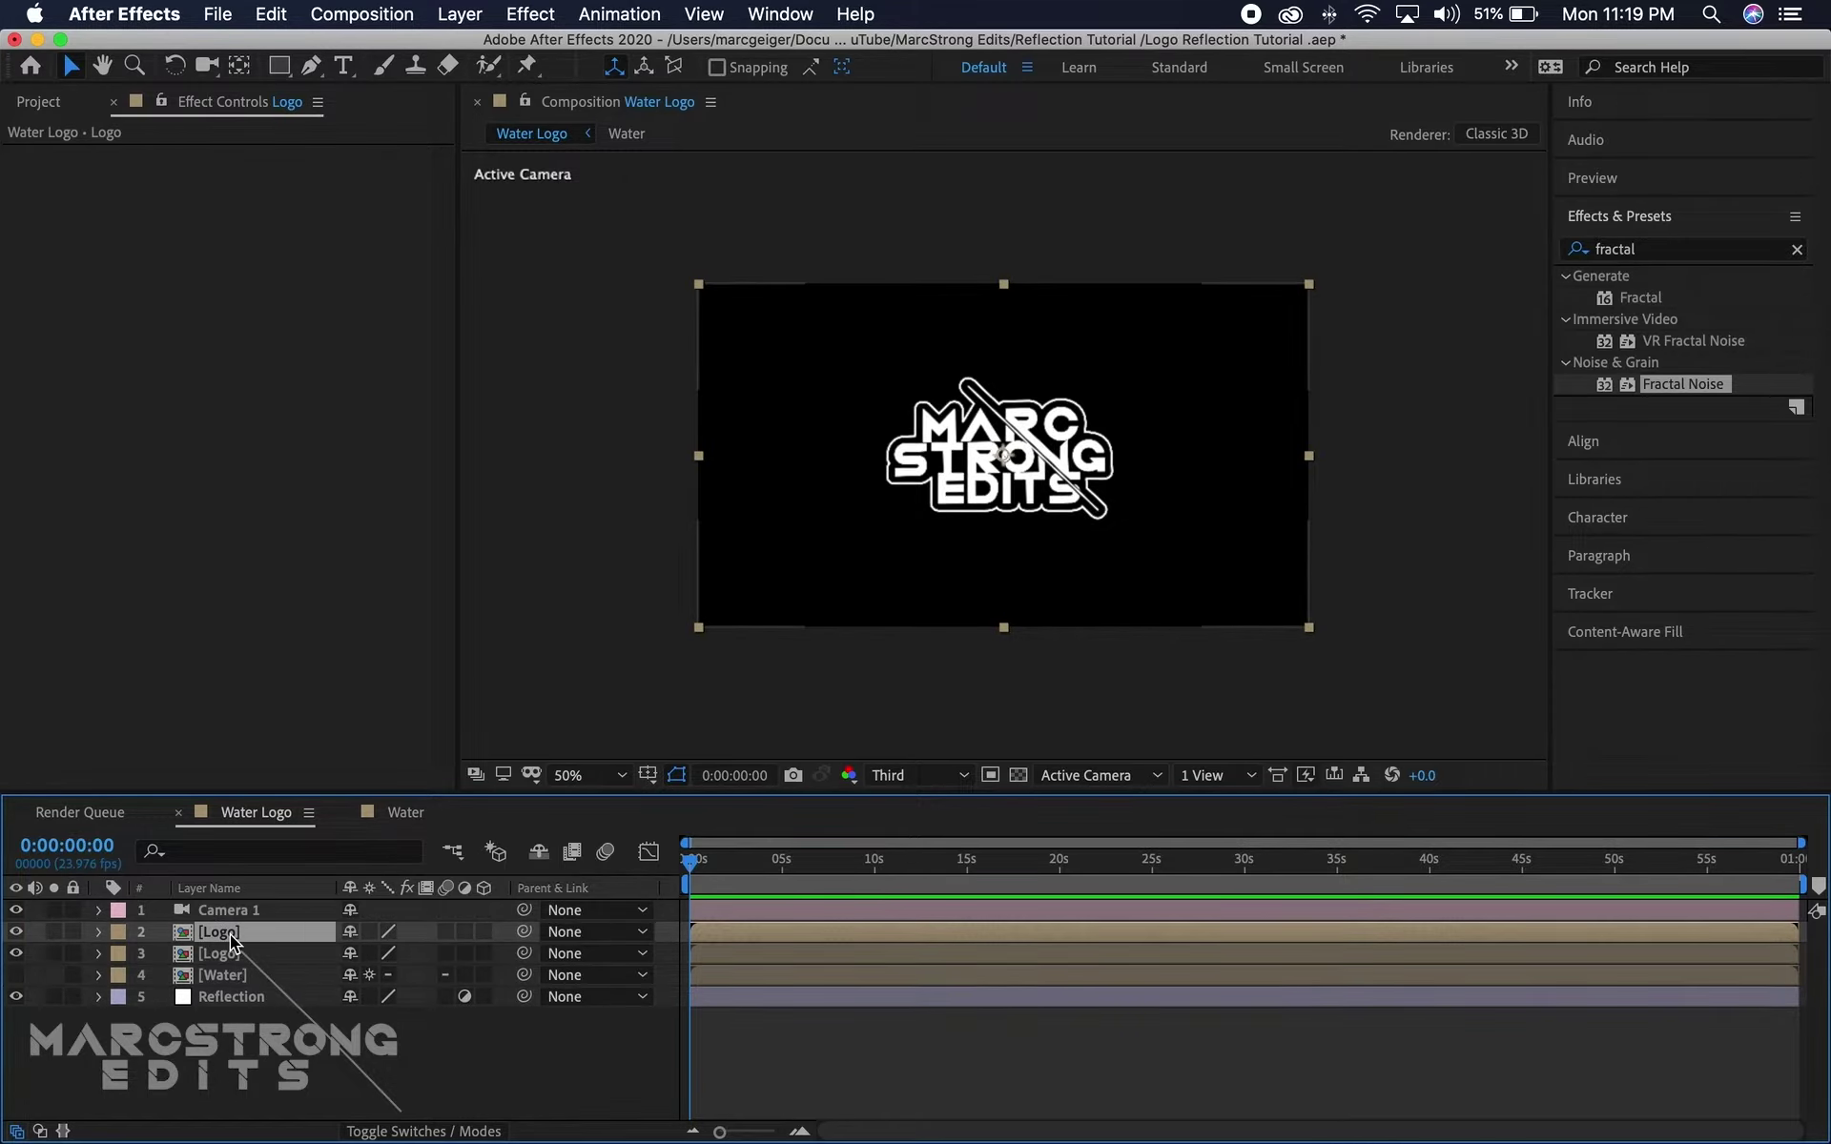
left_click_drag(231, 939, 229, 1008)
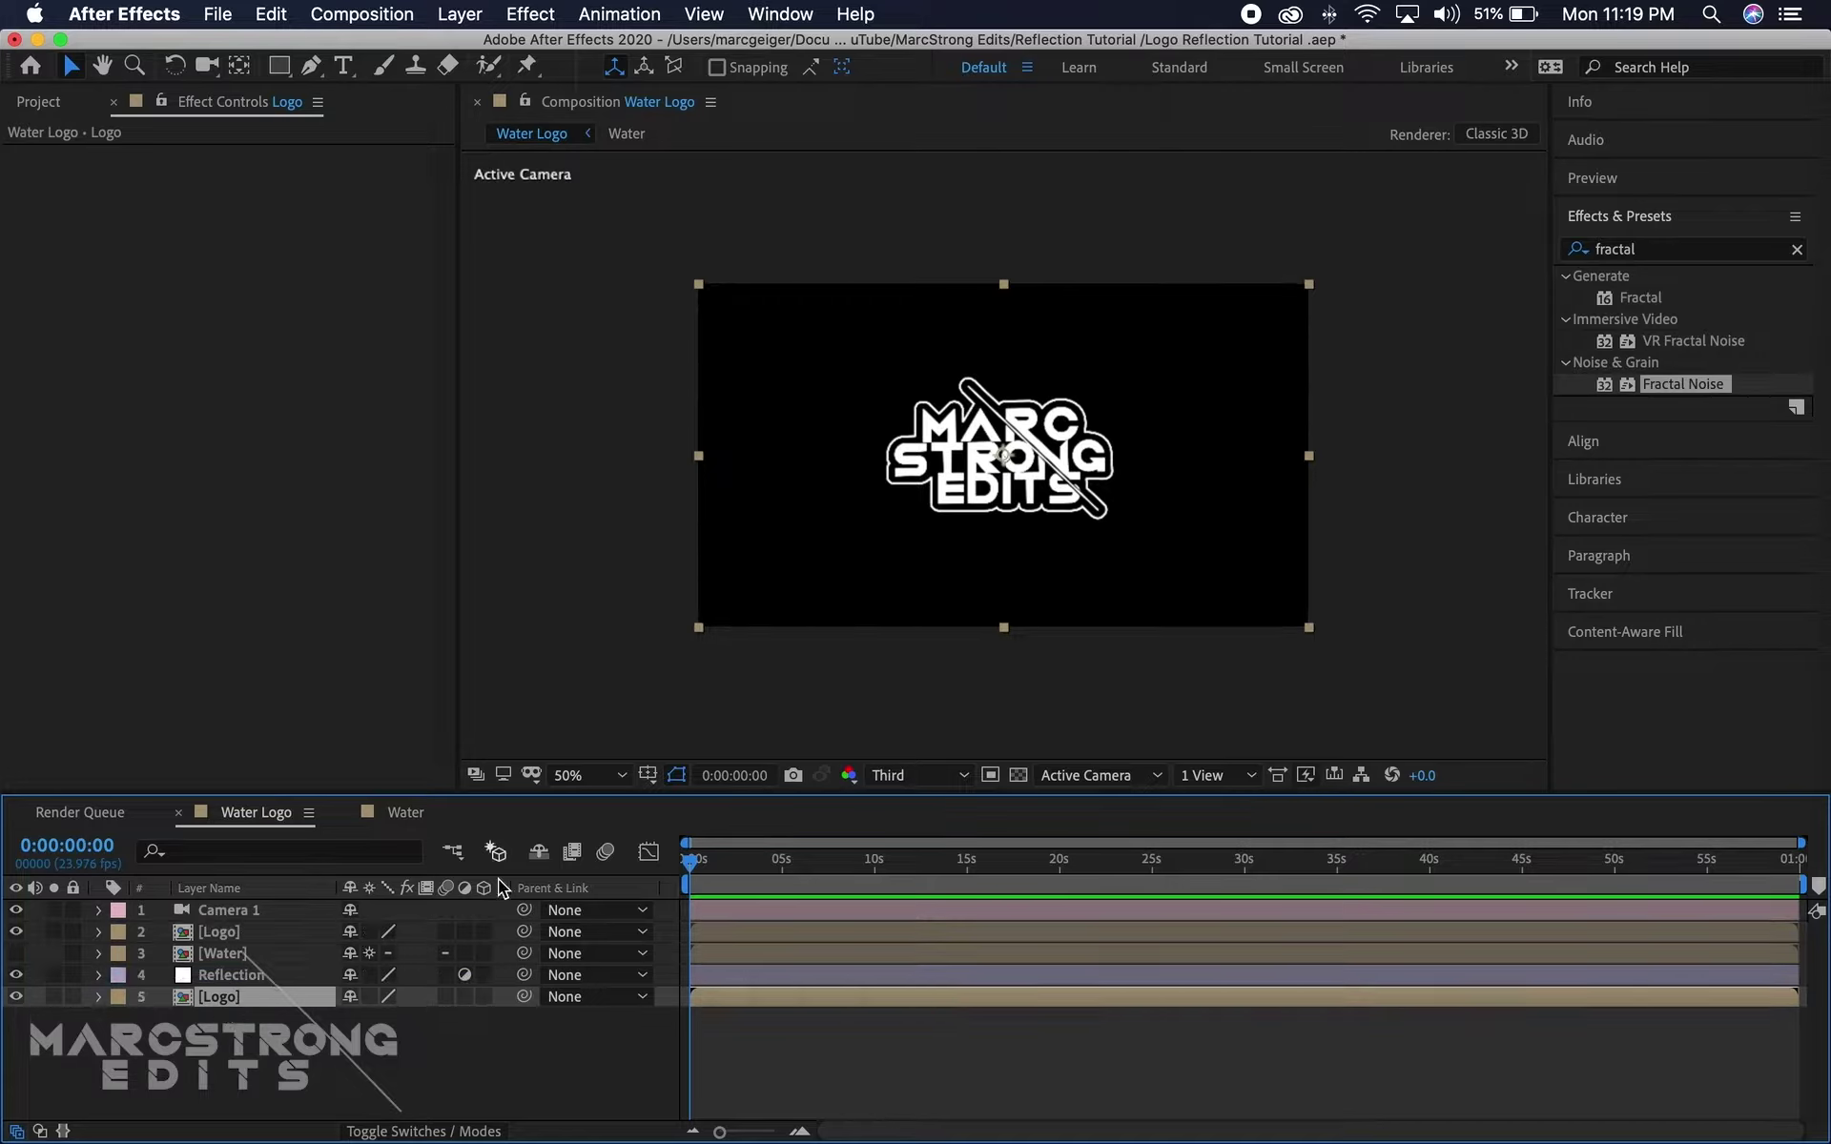
key("y")
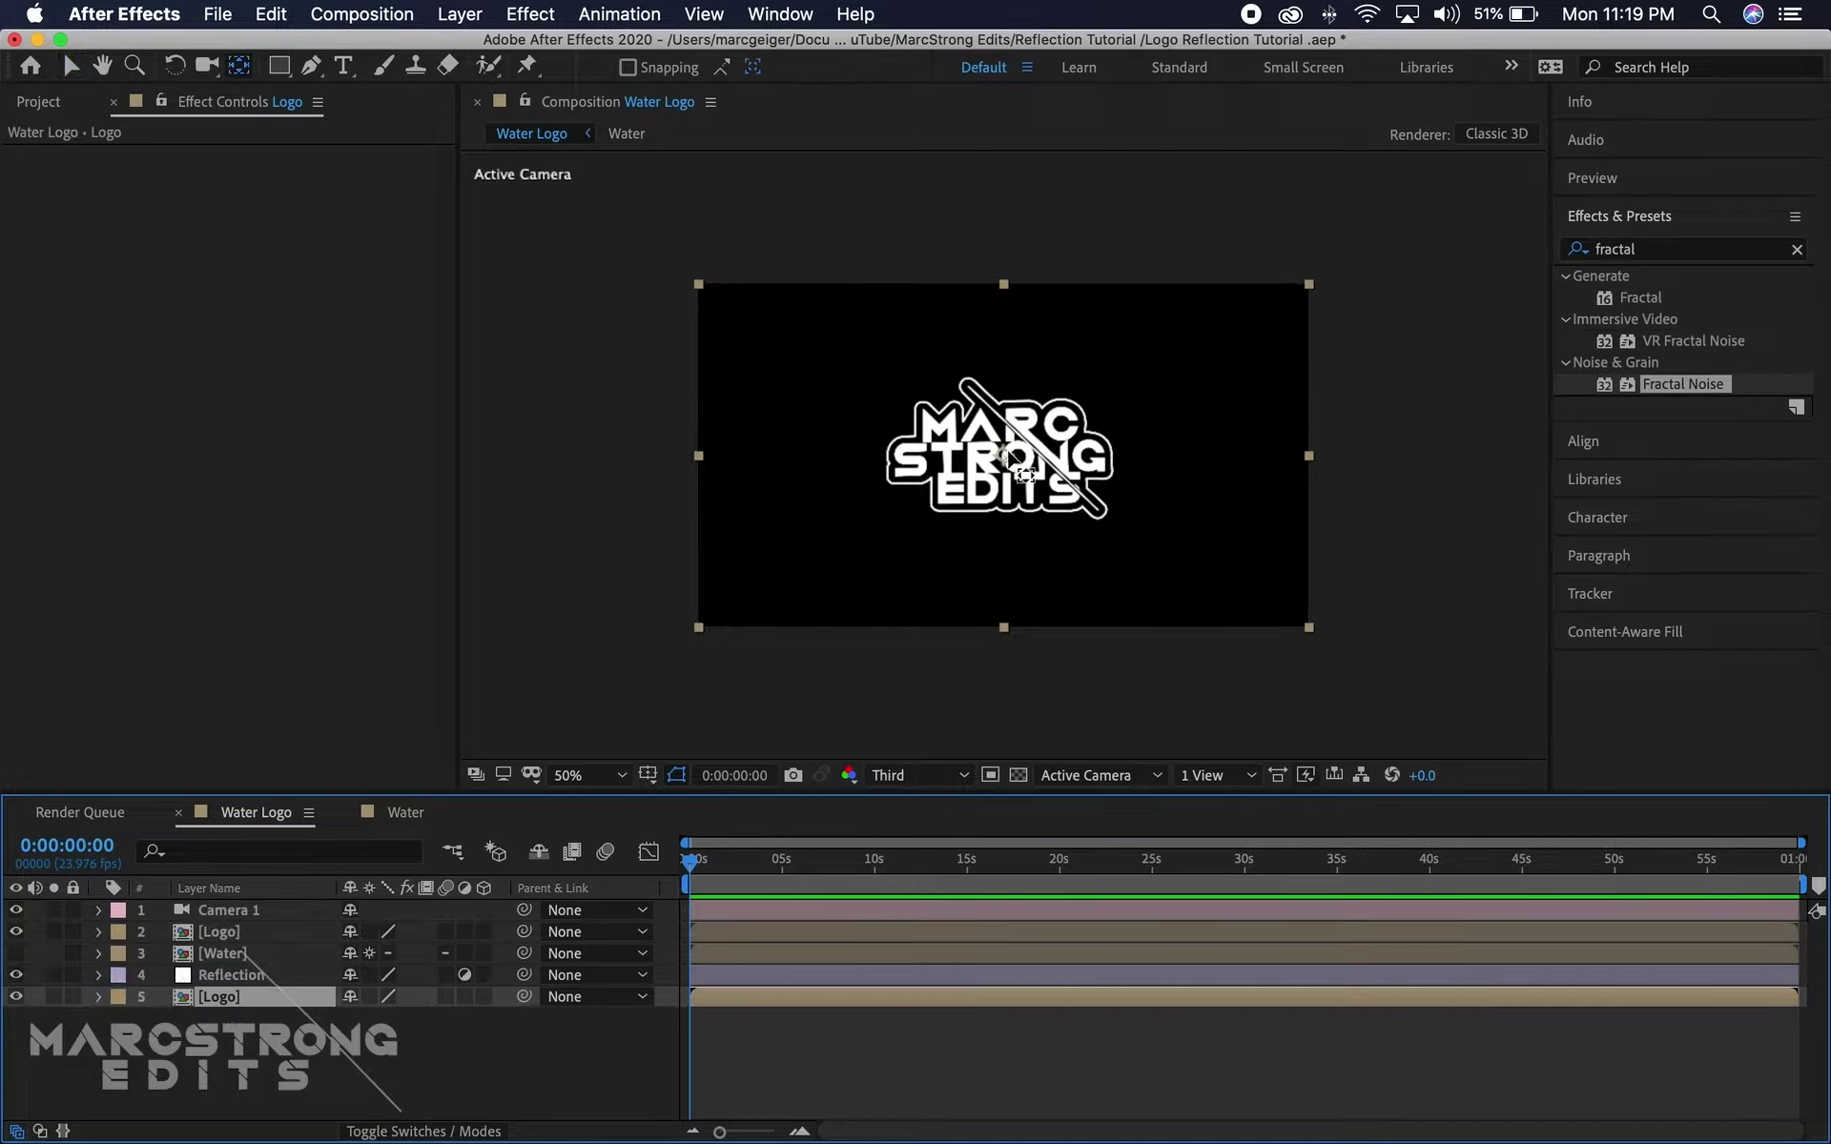
left_click_drag(1003, 458, 1006, 510)
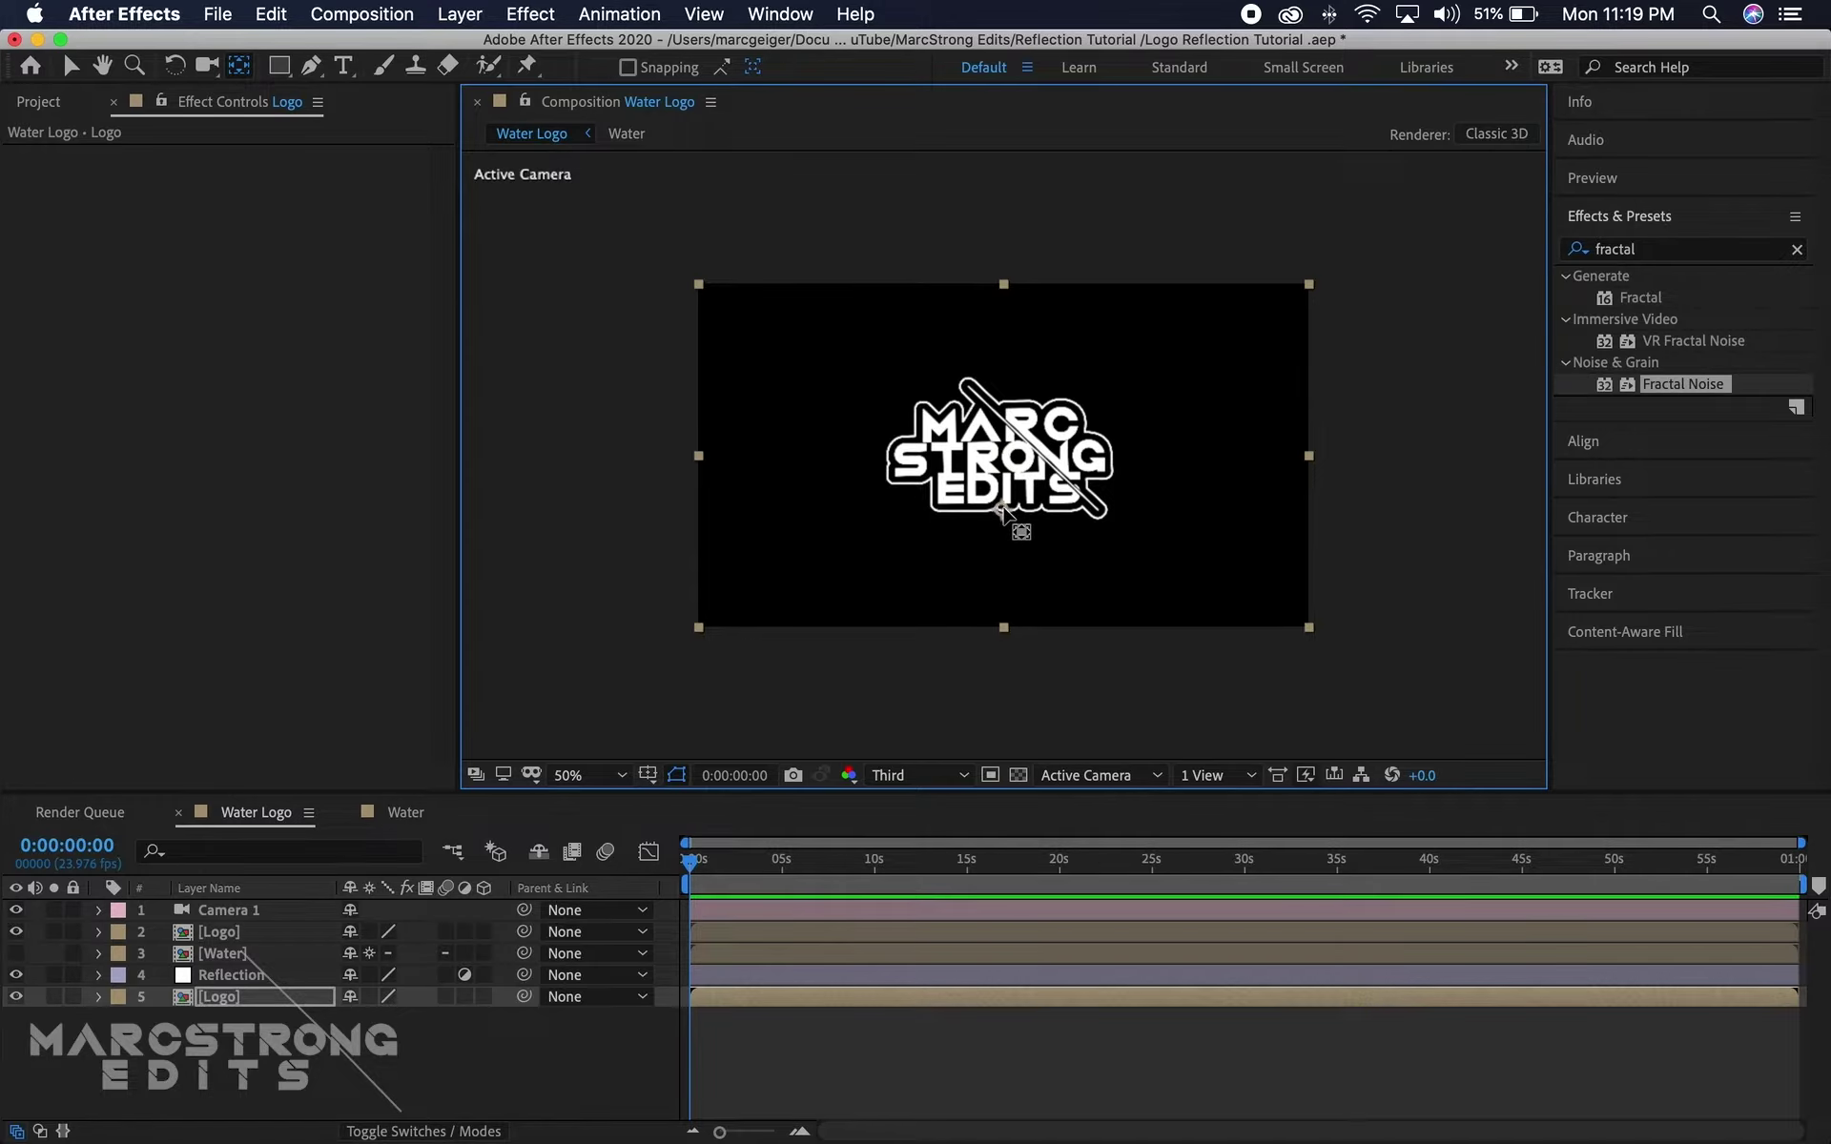
key("v")
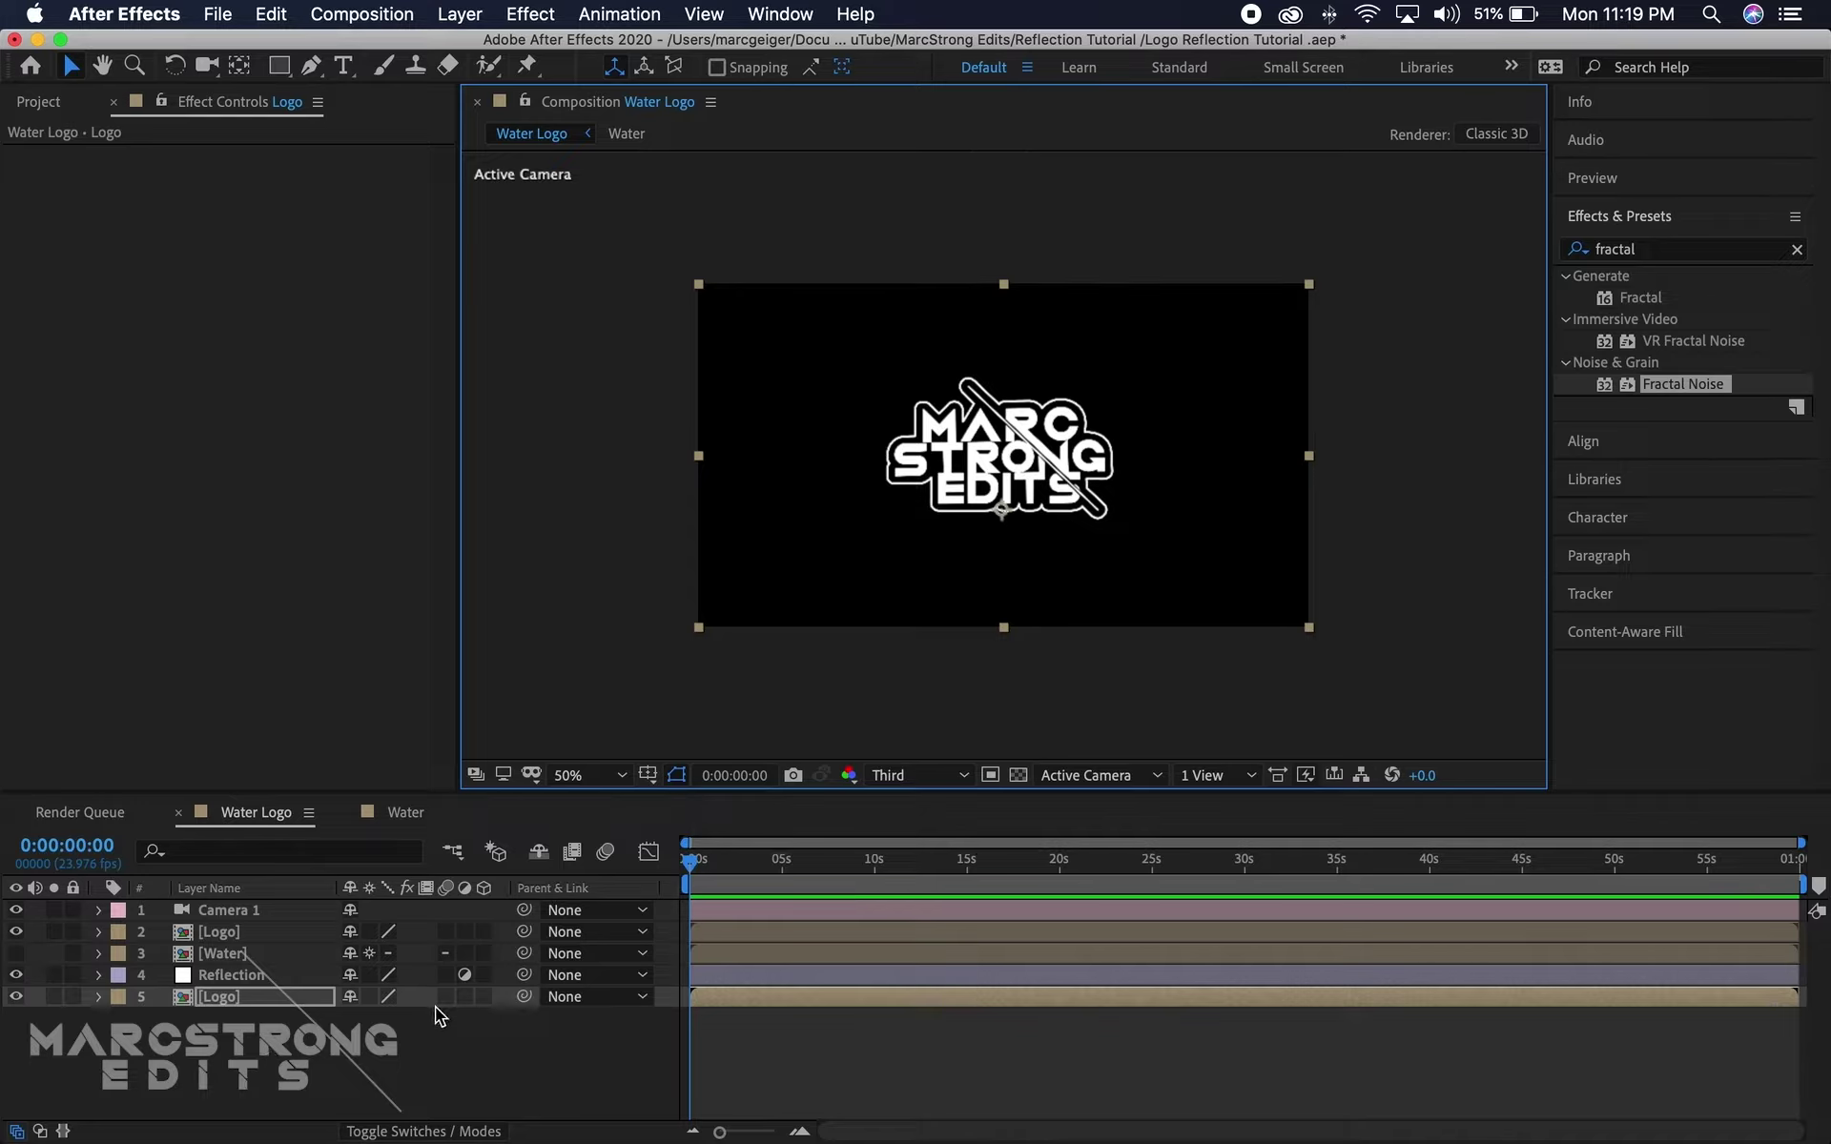
left_click(485, 998)
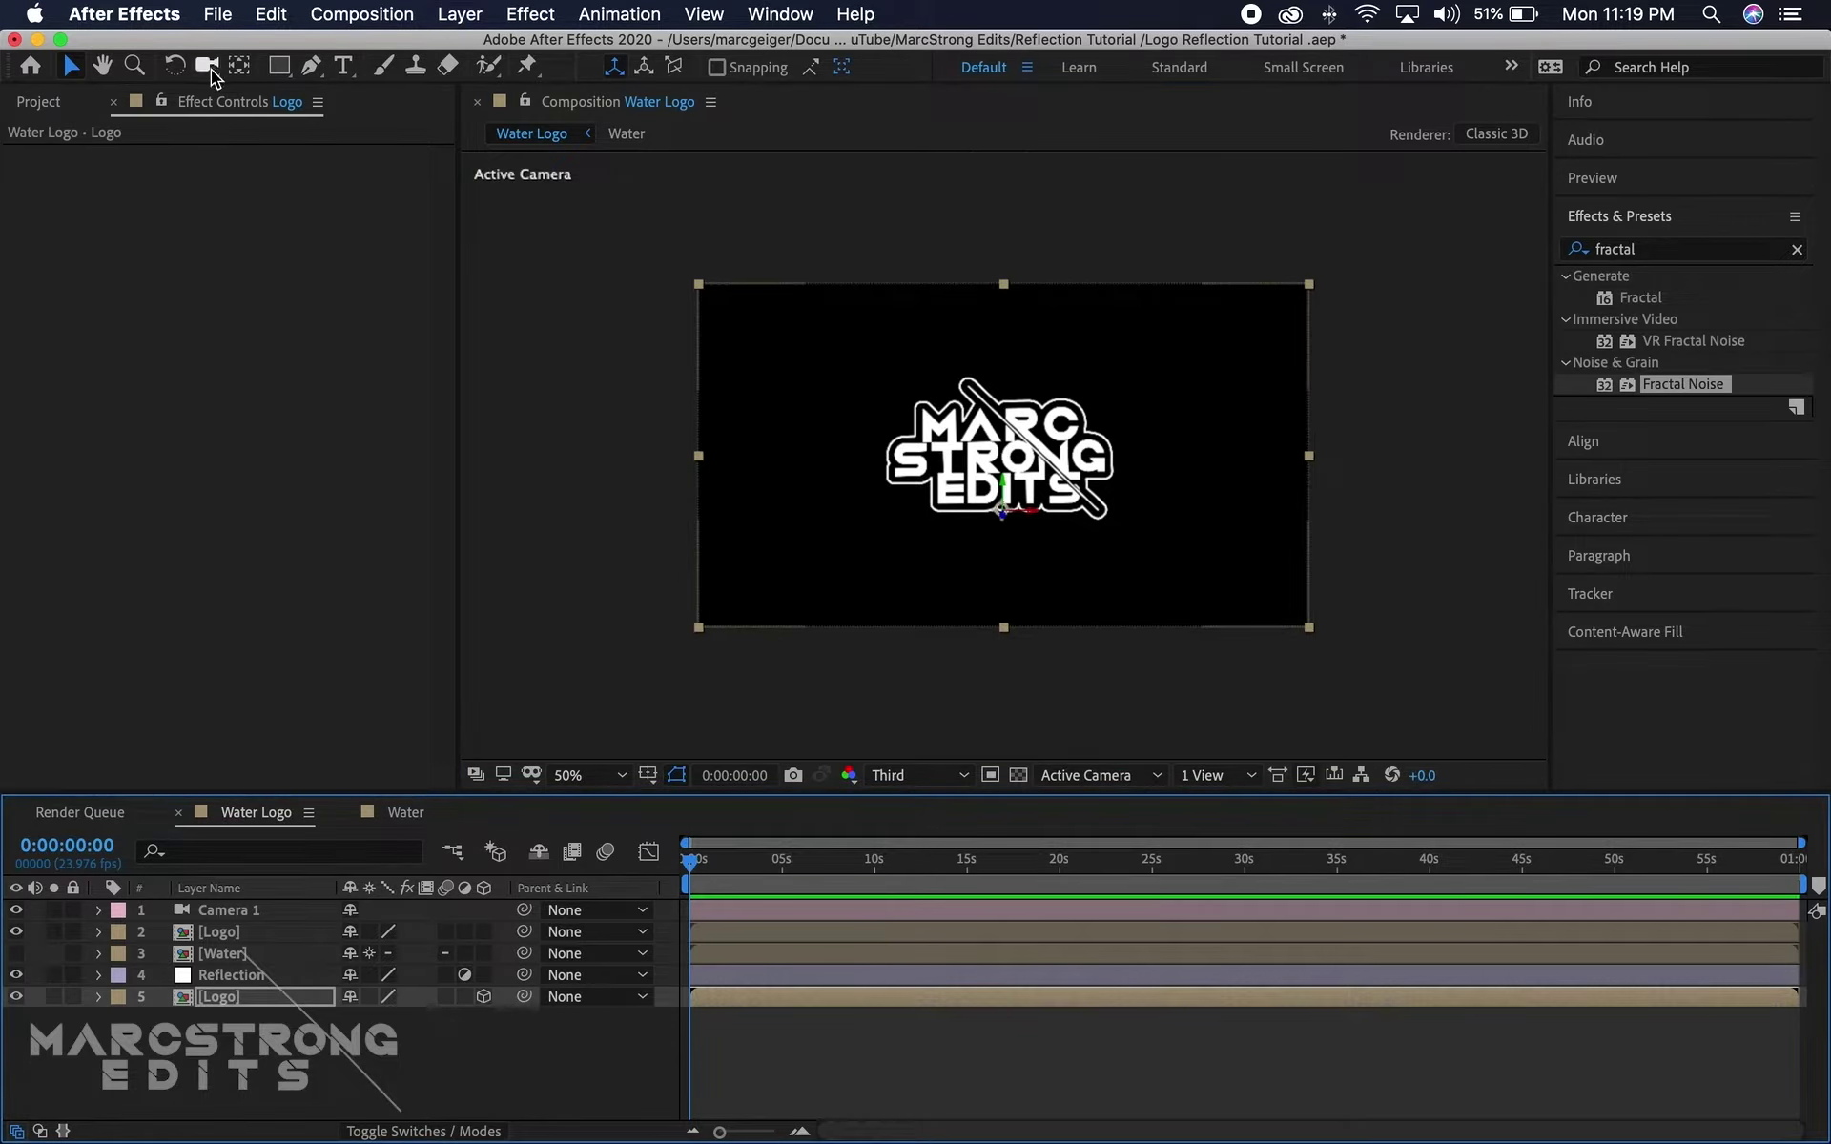
Flip the logo copy upside down, lower it beneath the original, and make Logo 3D
left_click(176, 66)
left_click_drag(1030, 513, 1018, 569)
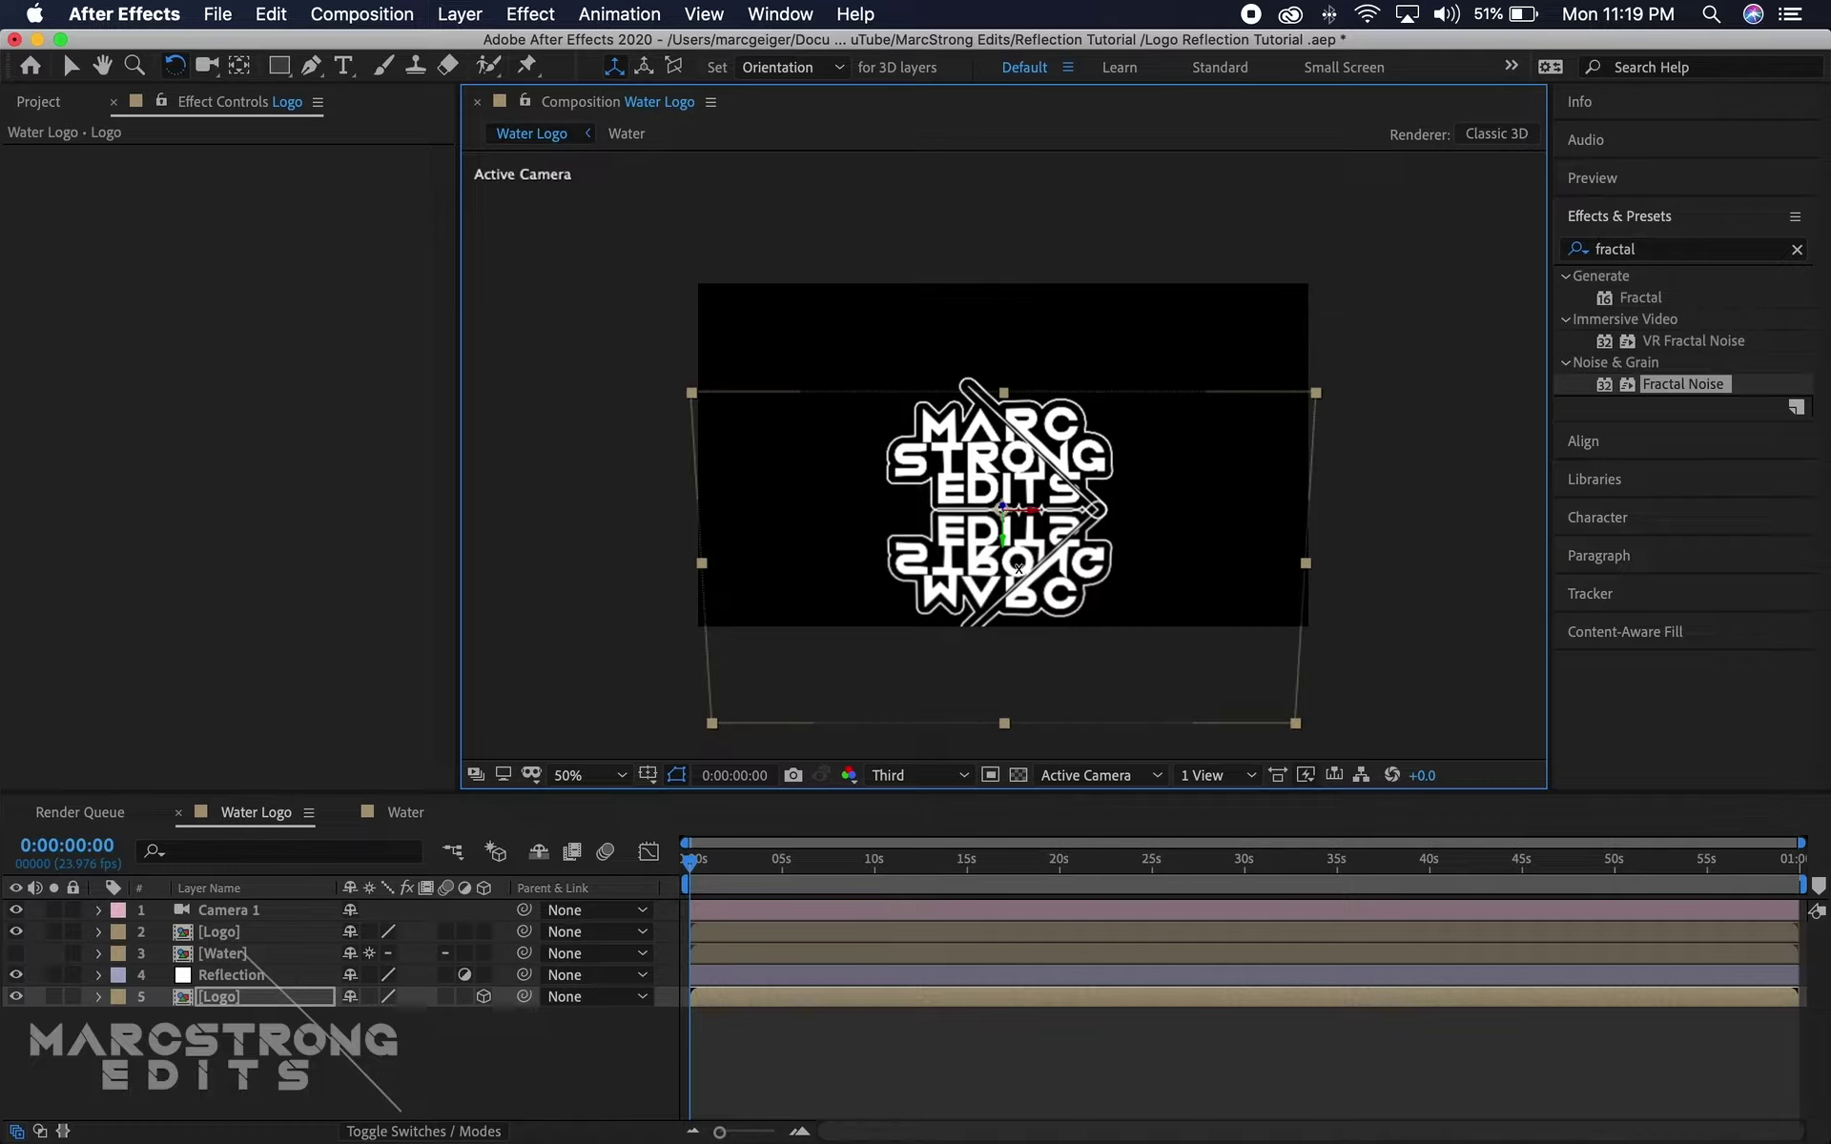
key("v")
left_click_drag(999, 534, 998, 594)
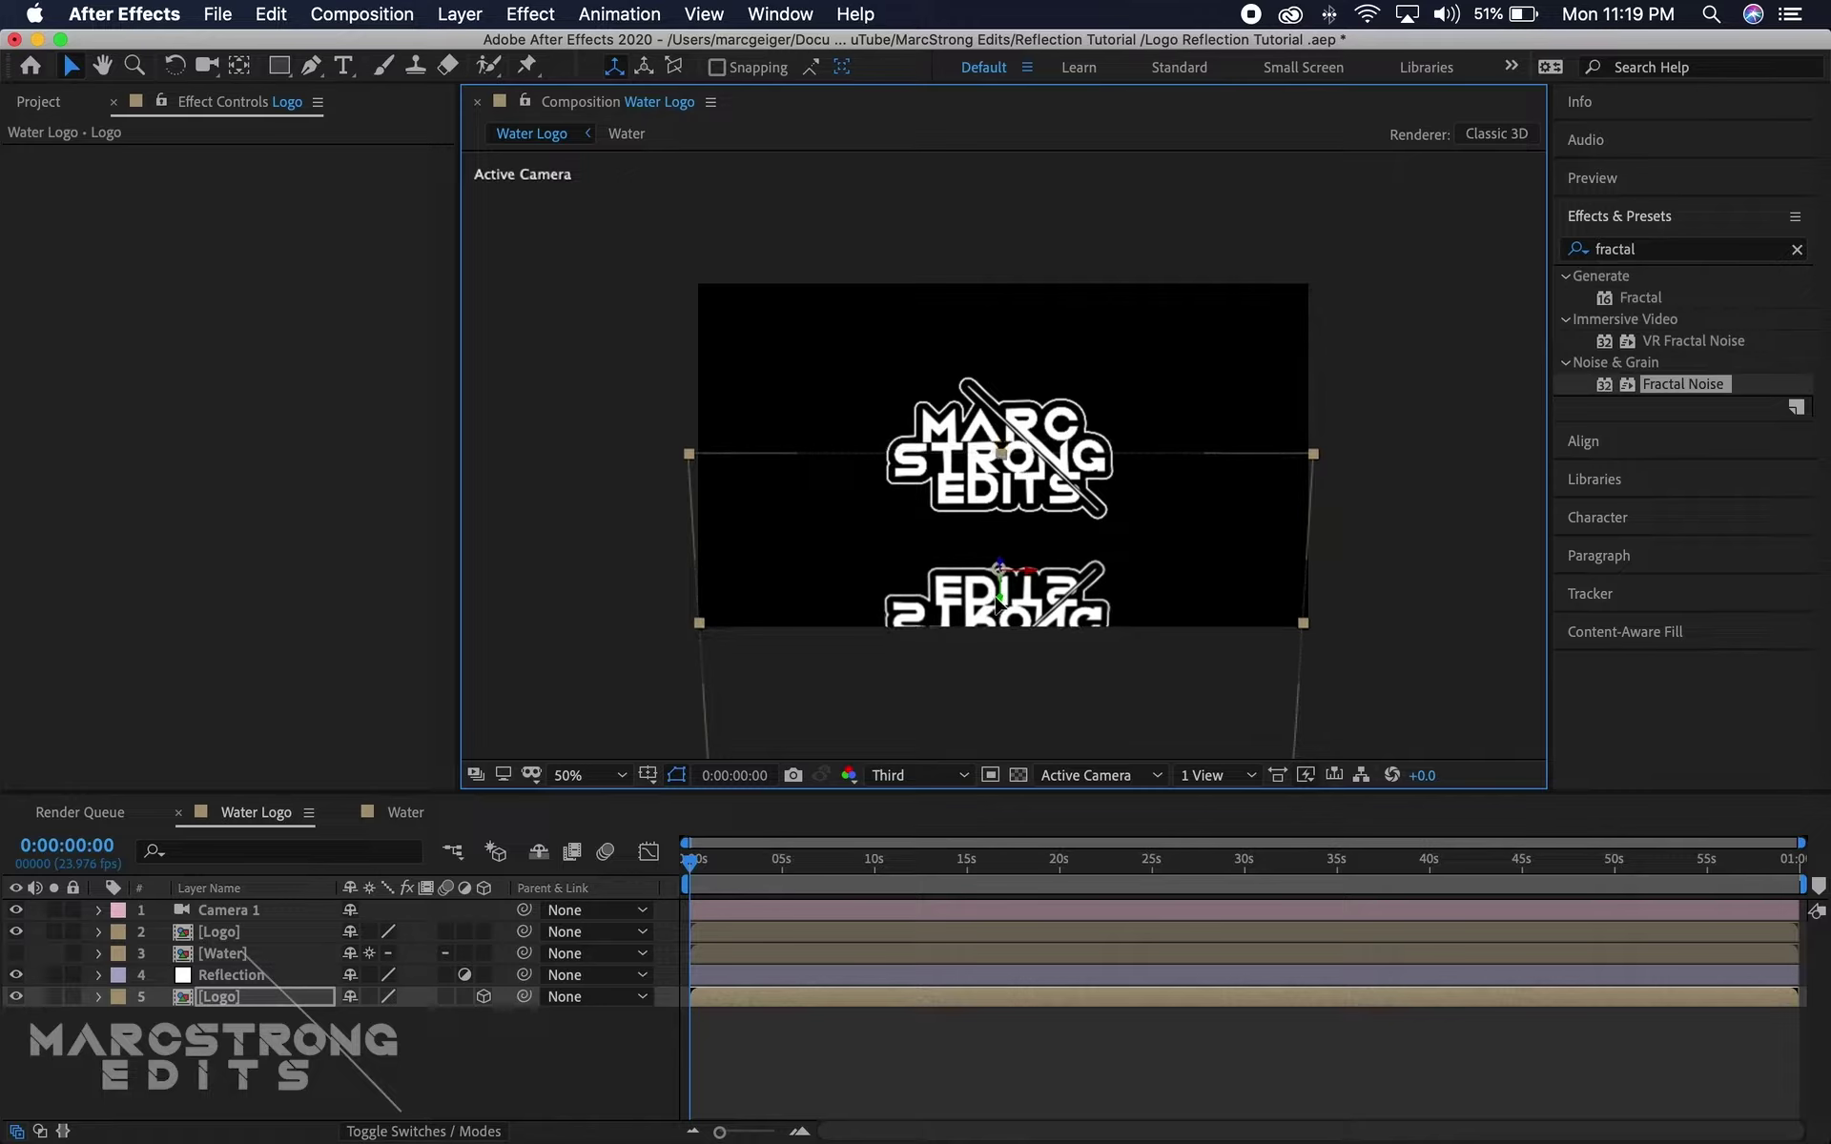
left_click_drag(994, 601, 996, 608)
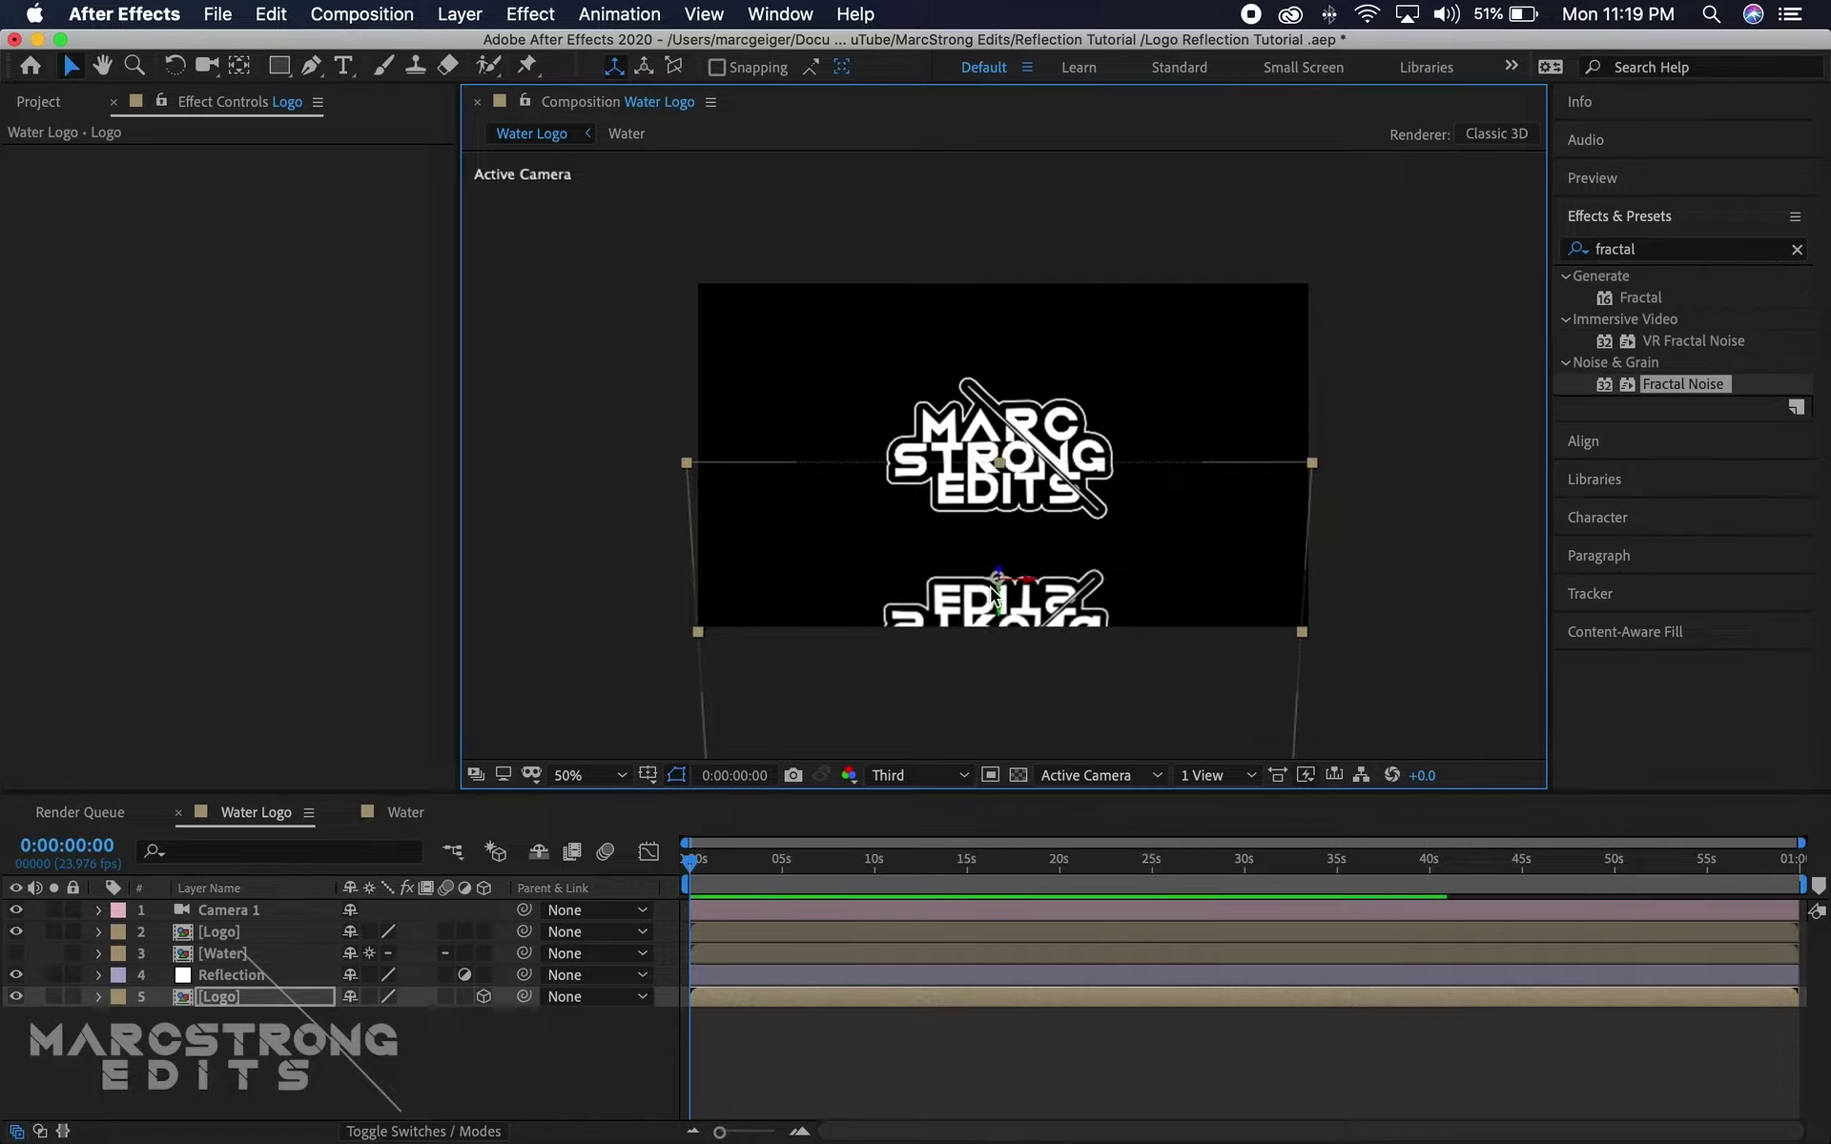
left_click(484, 932)
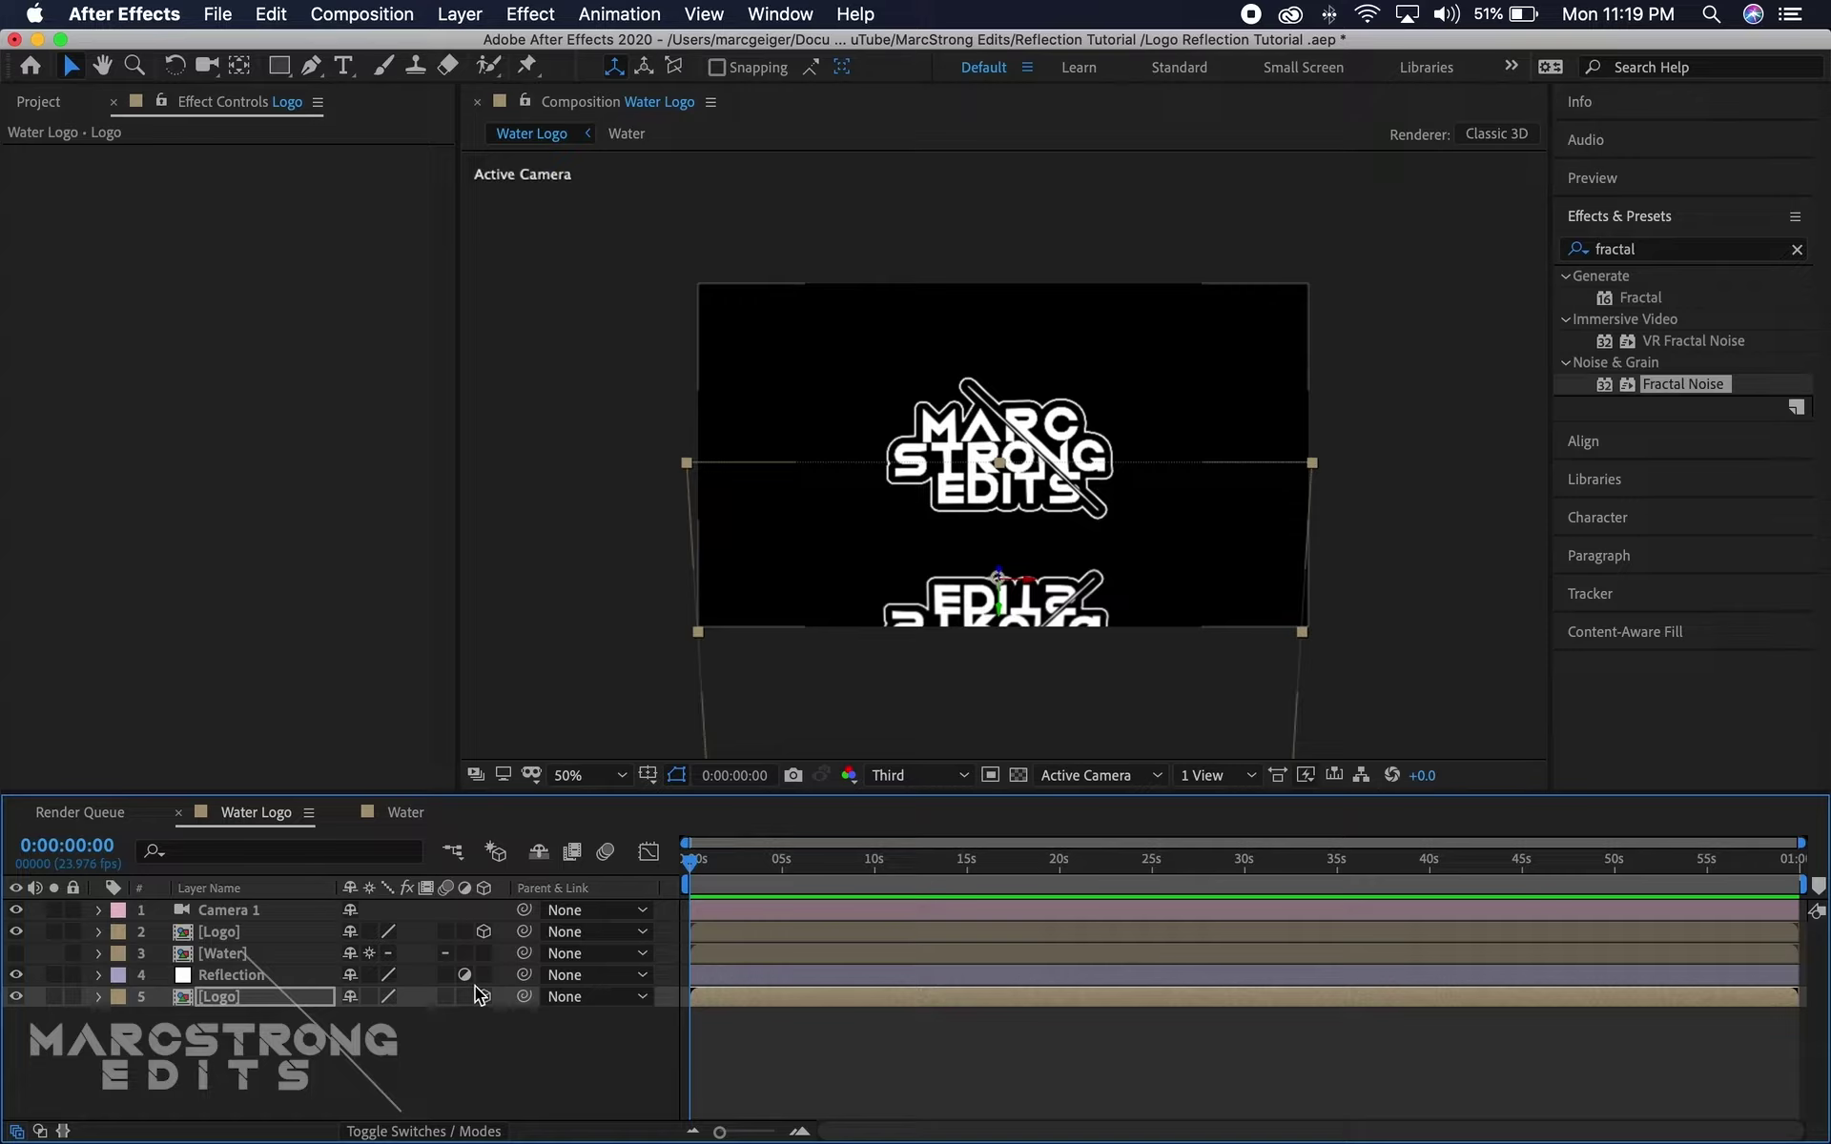
Apply Compound Blur to the Reflection layer
left_click(250, 975)
left_click(1624, 252)
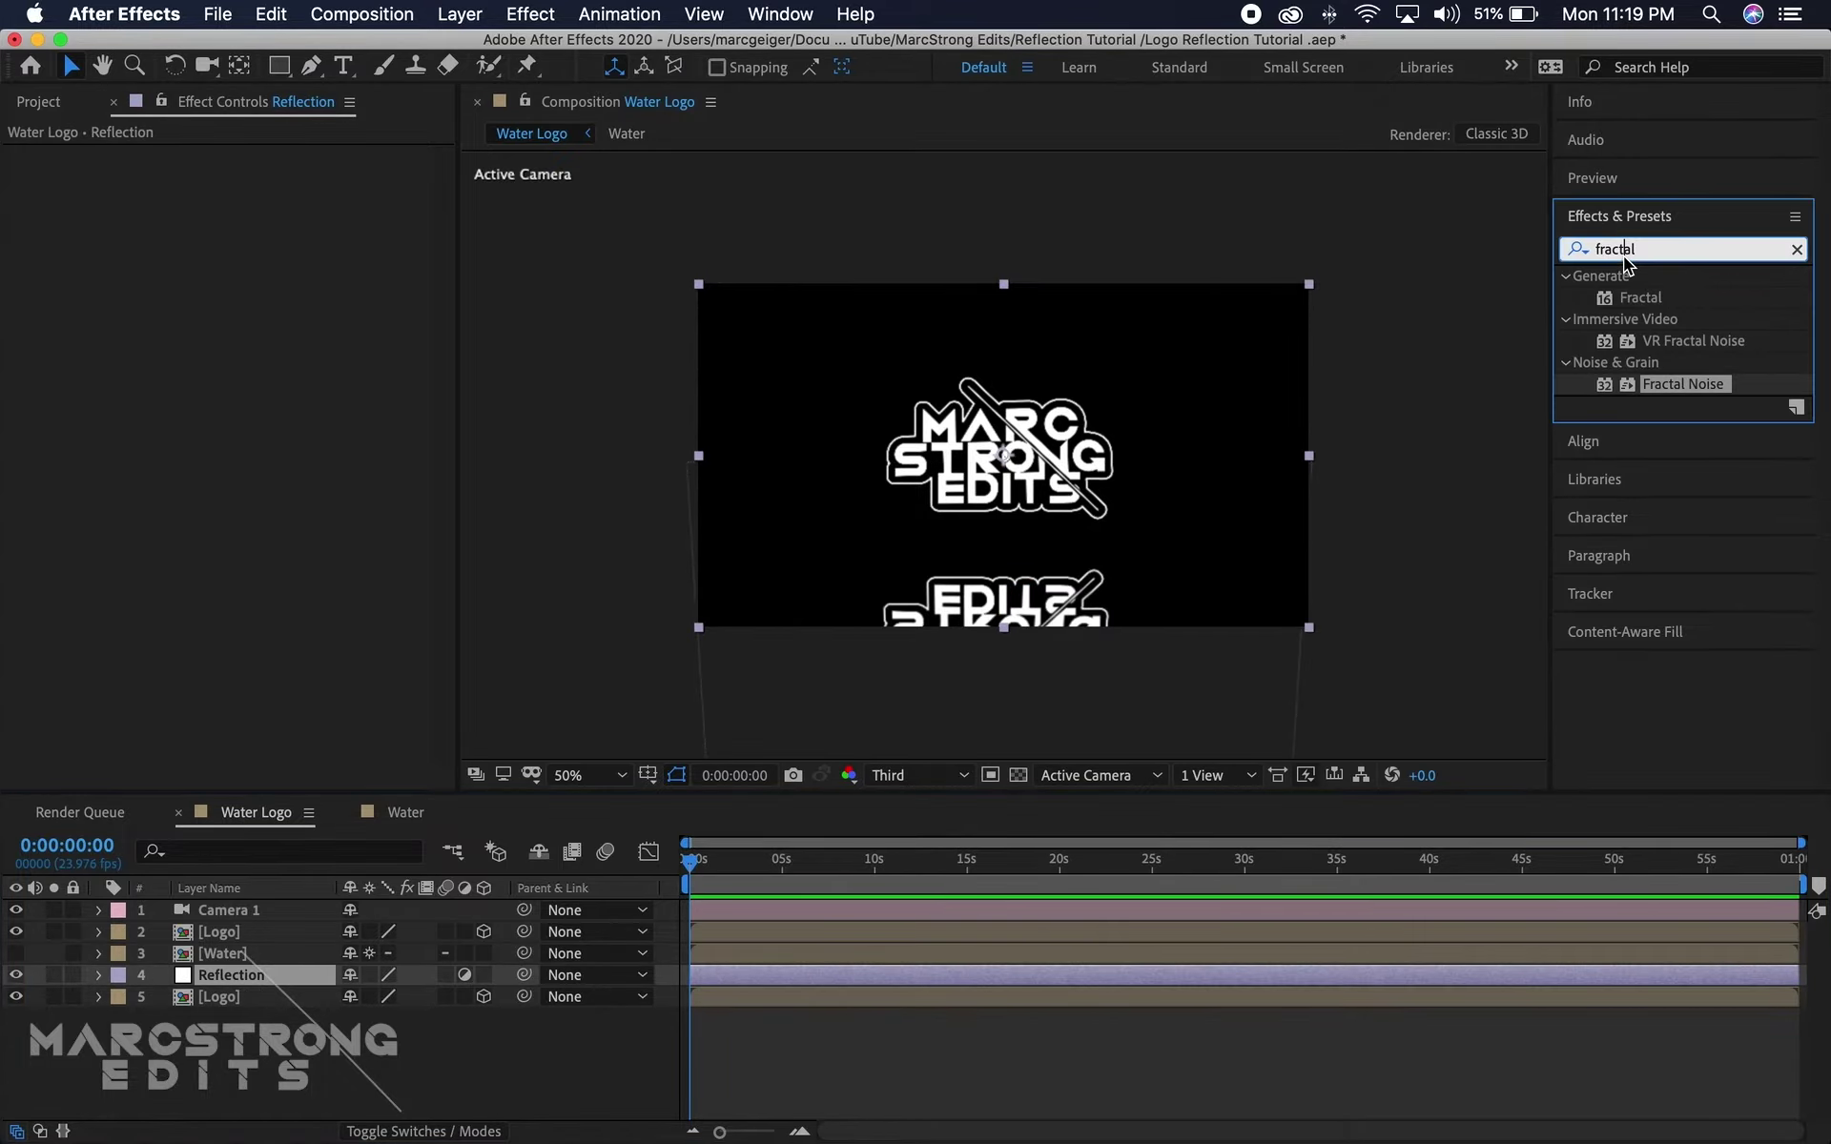
type("Com")
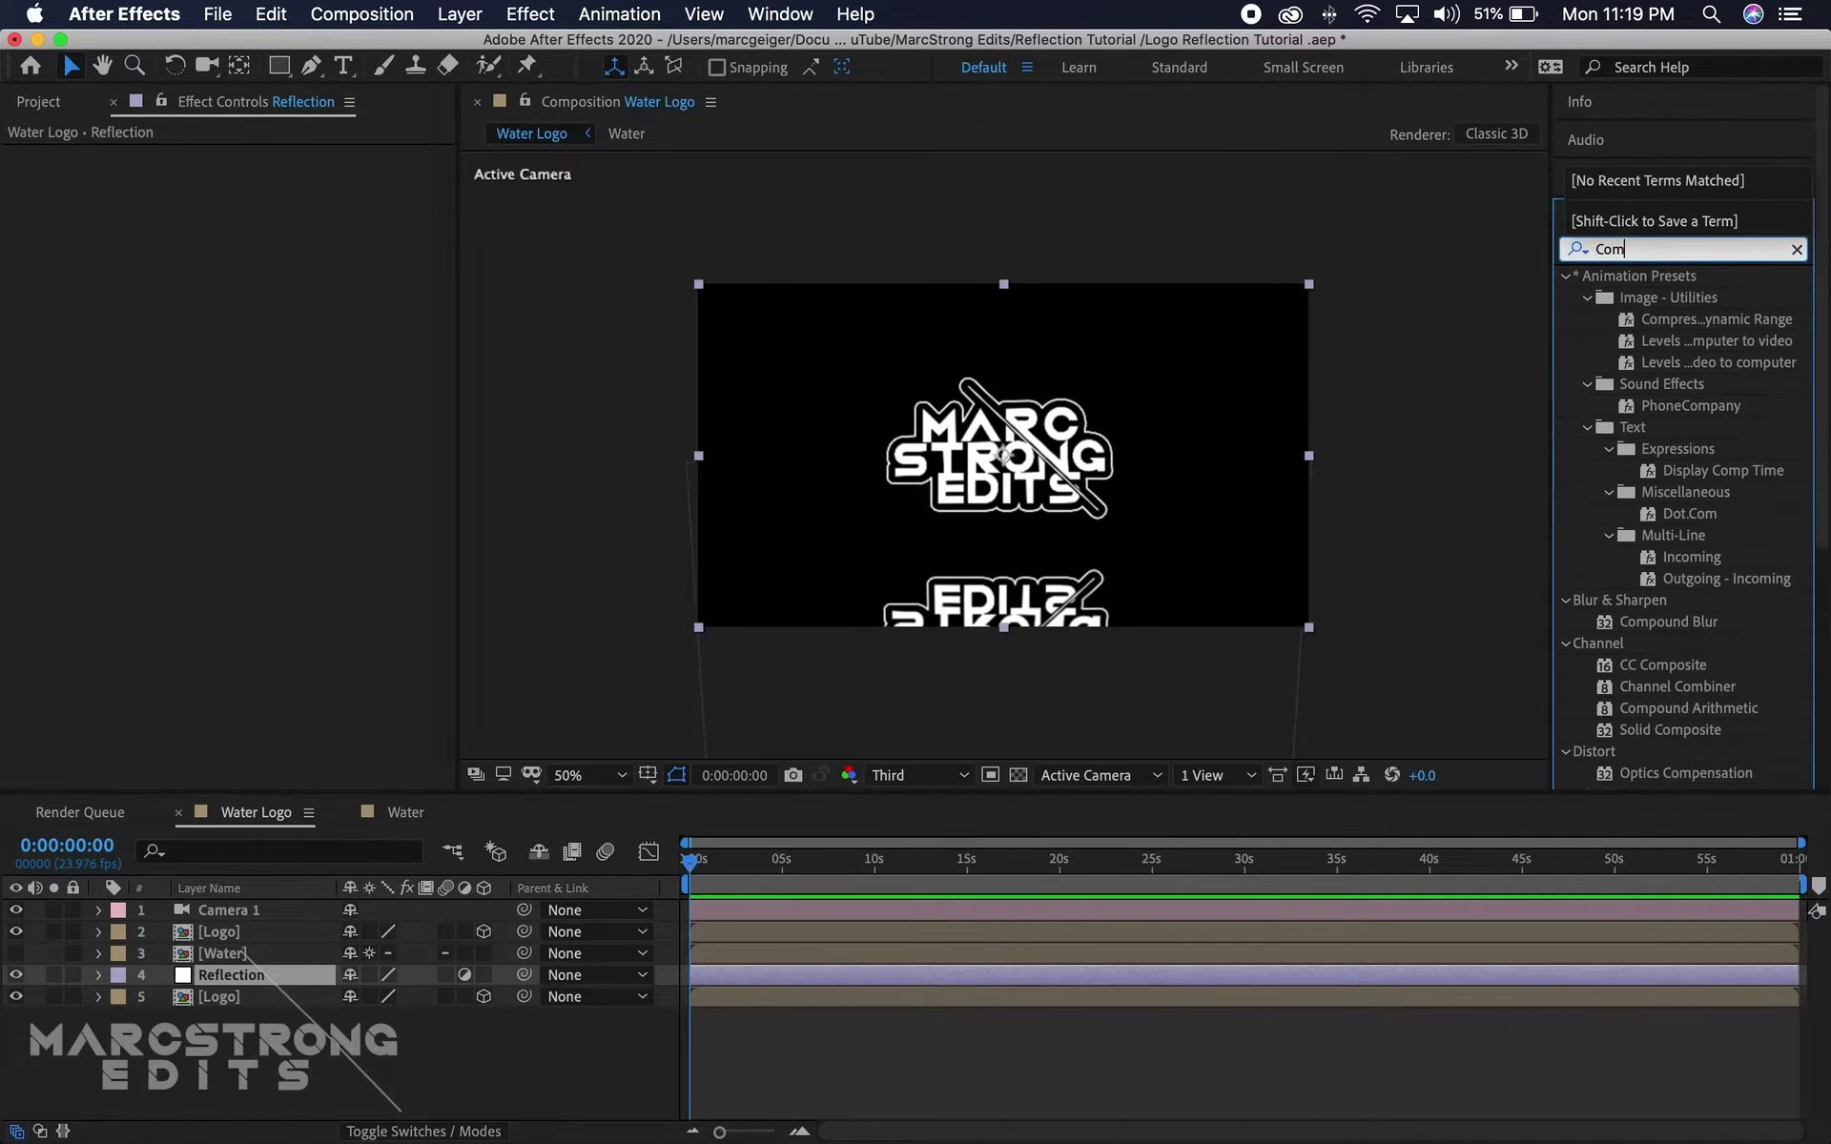
type("pound")
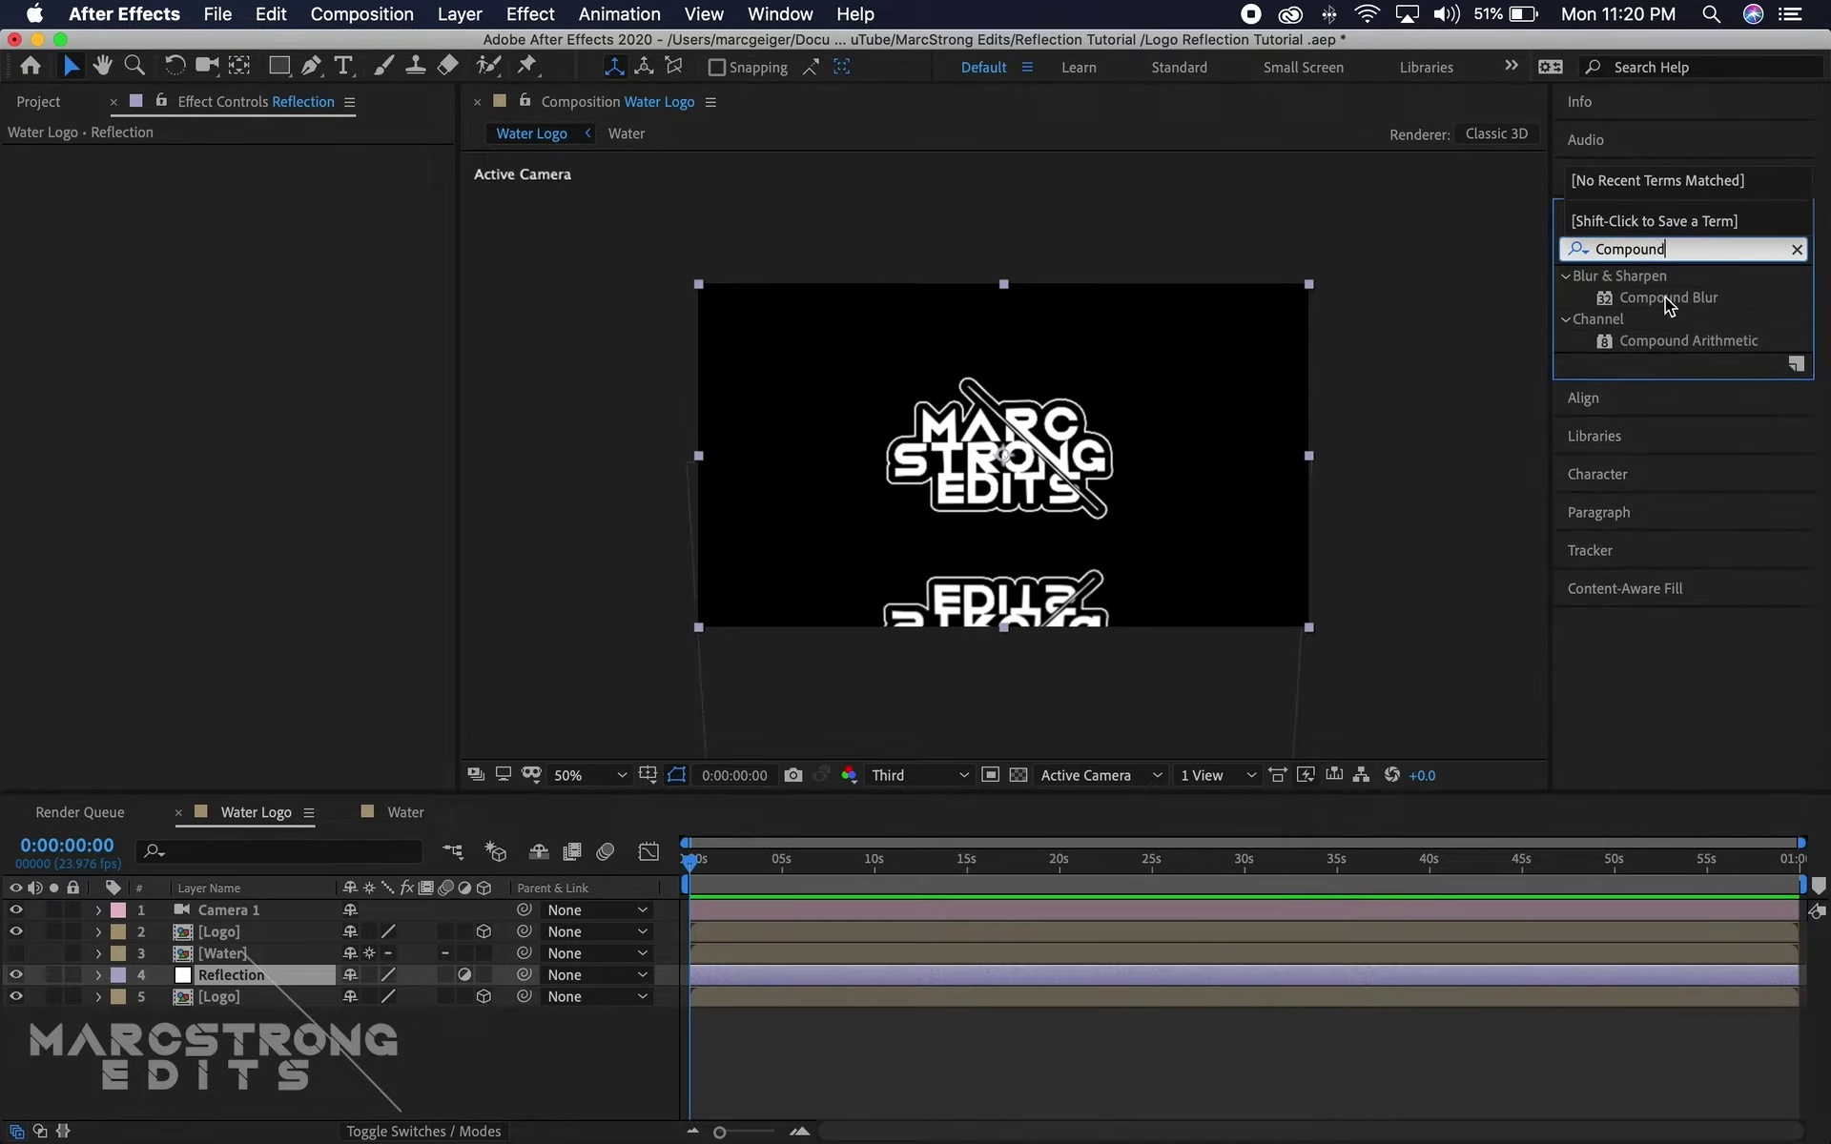
double_click(1665, 296)
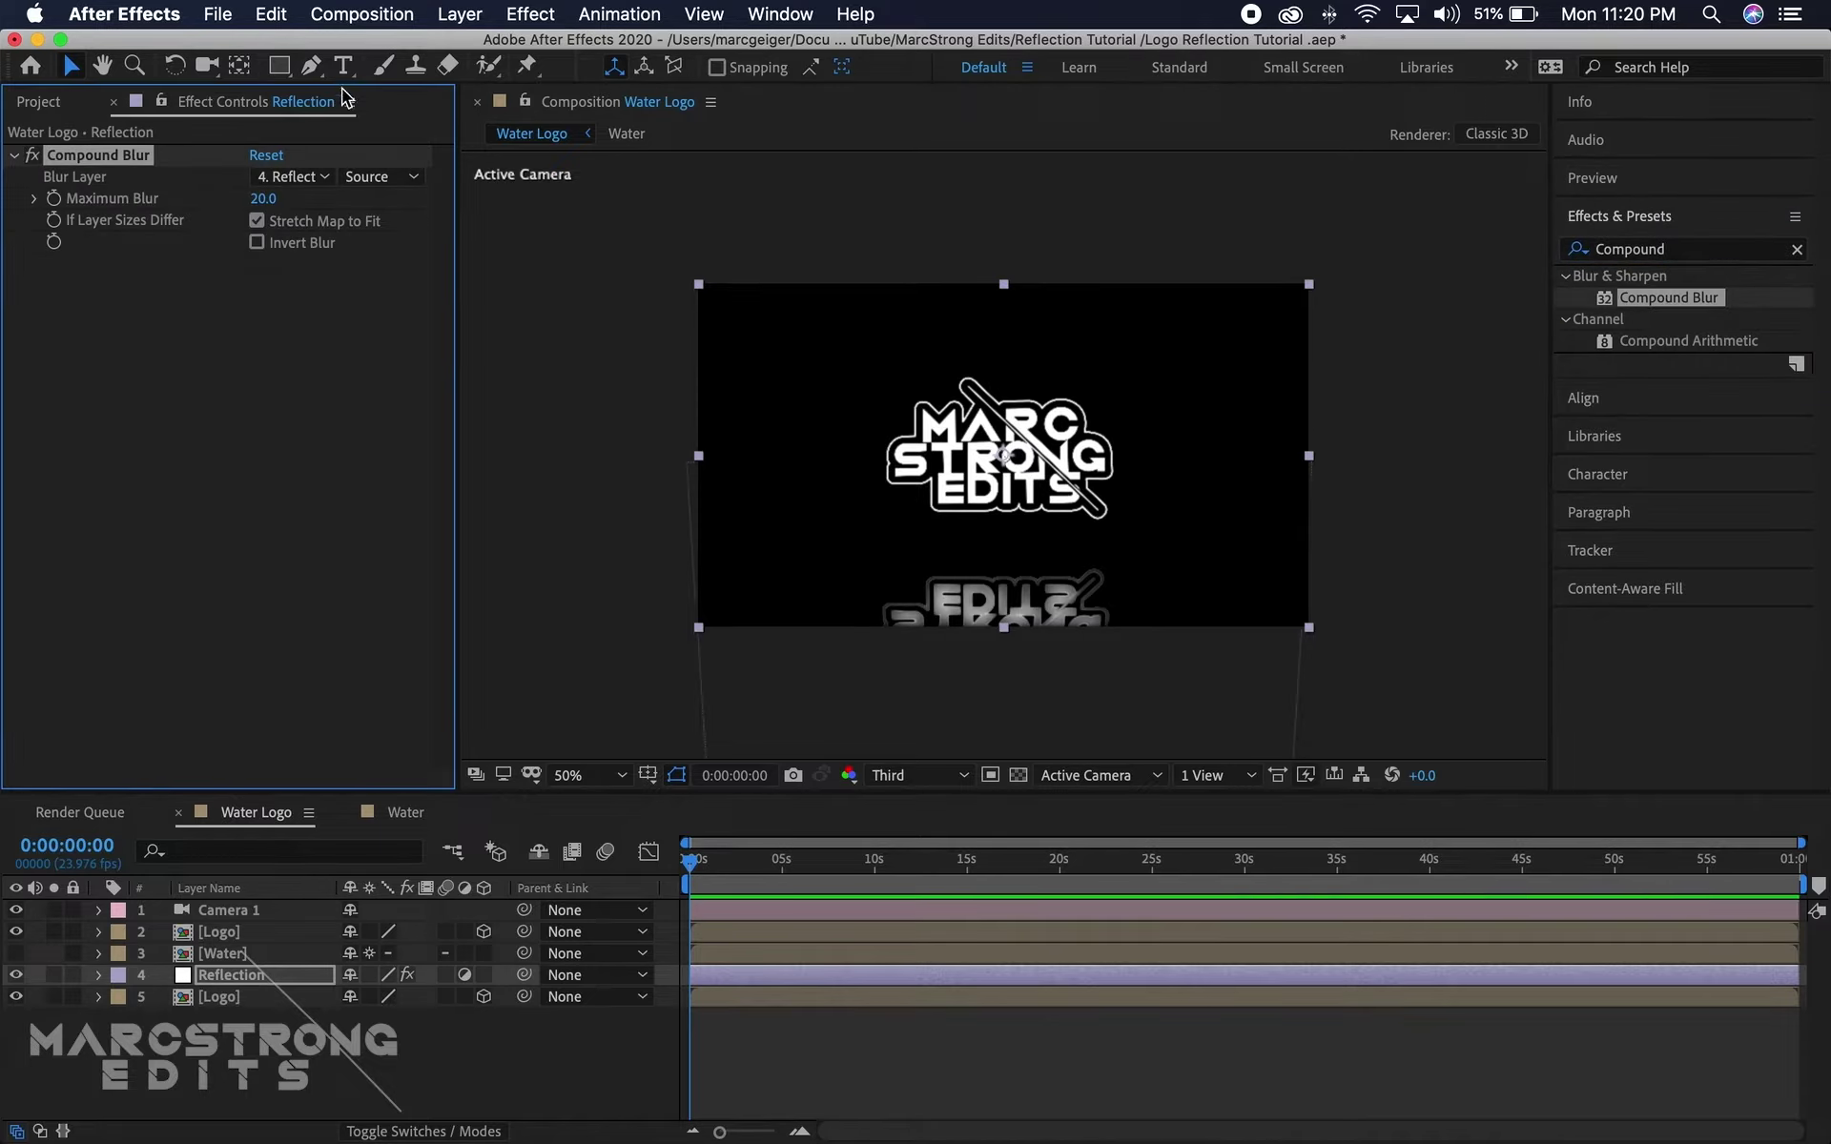
Set Compound Blur's Blur Layer to Water and Maximum Blur to 209, then preview
left_click(311, 177)
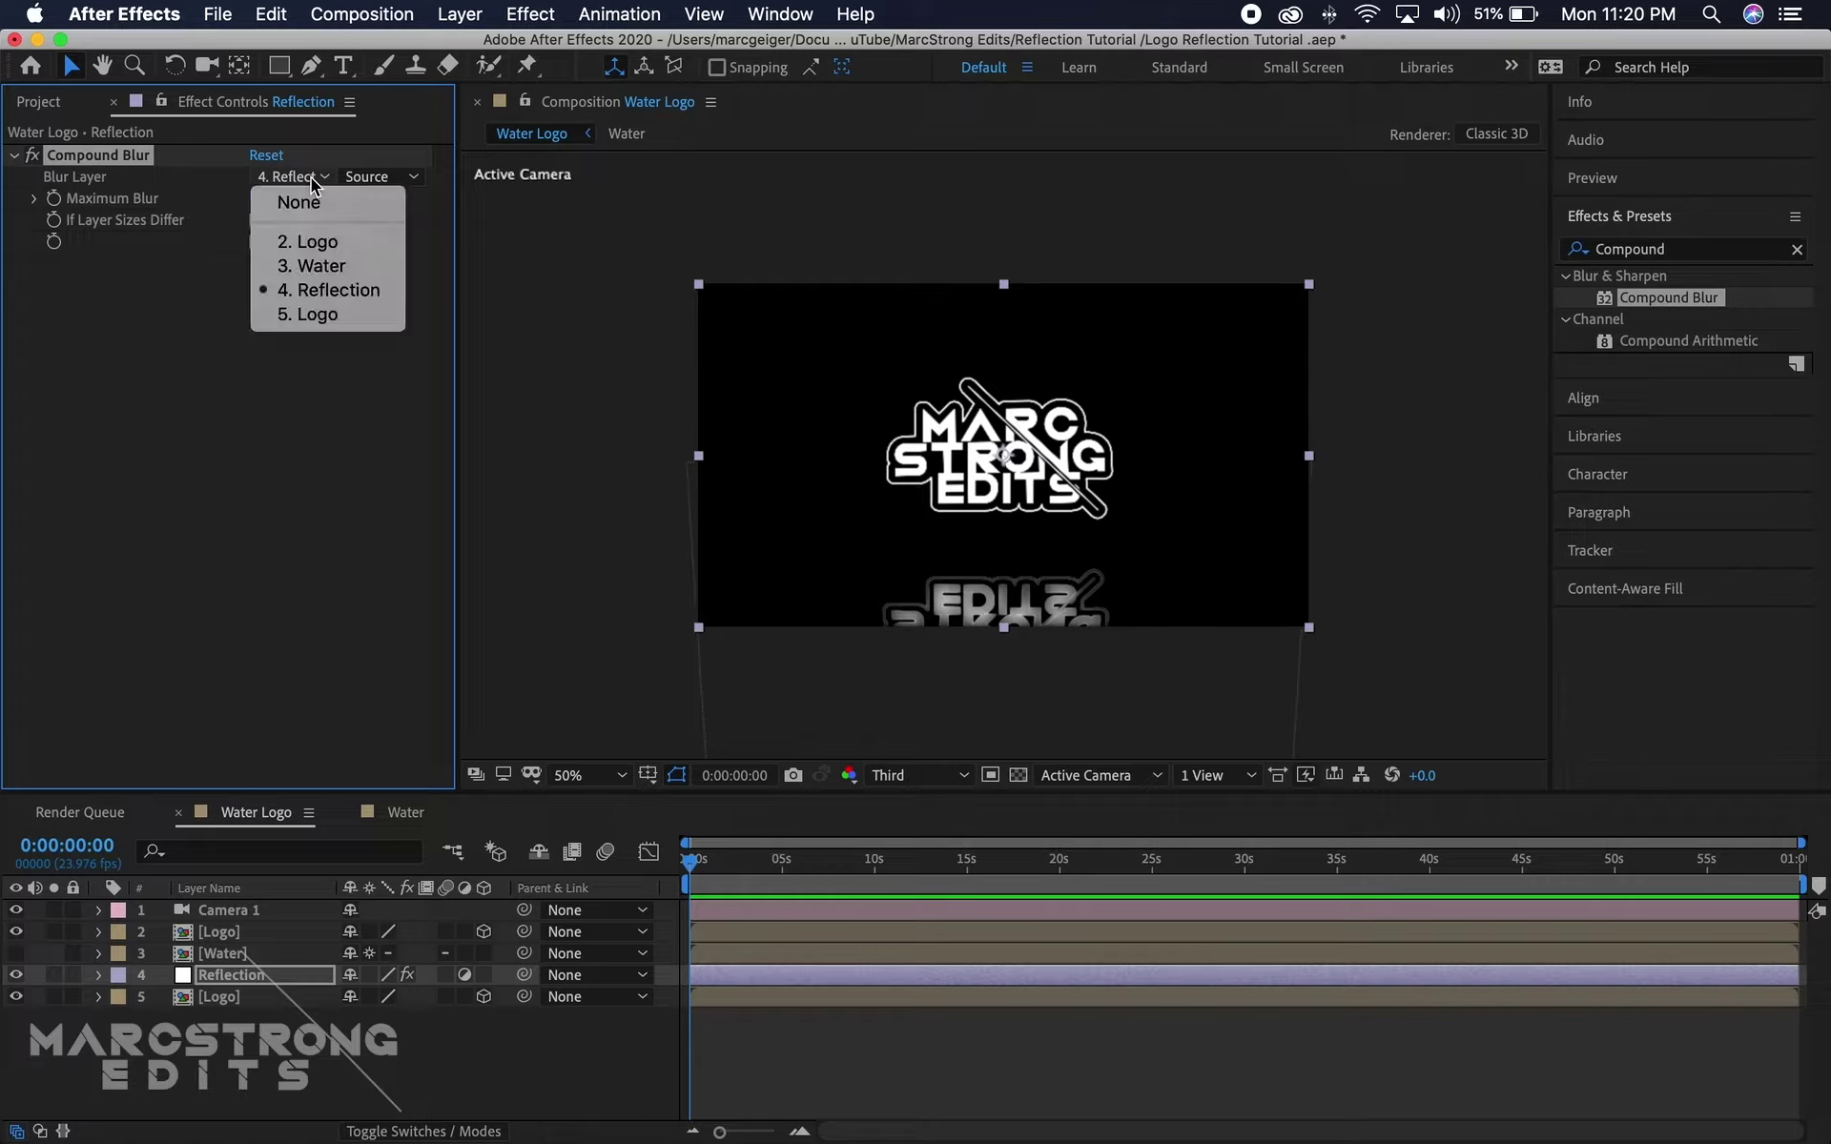
left_click(321, 266)
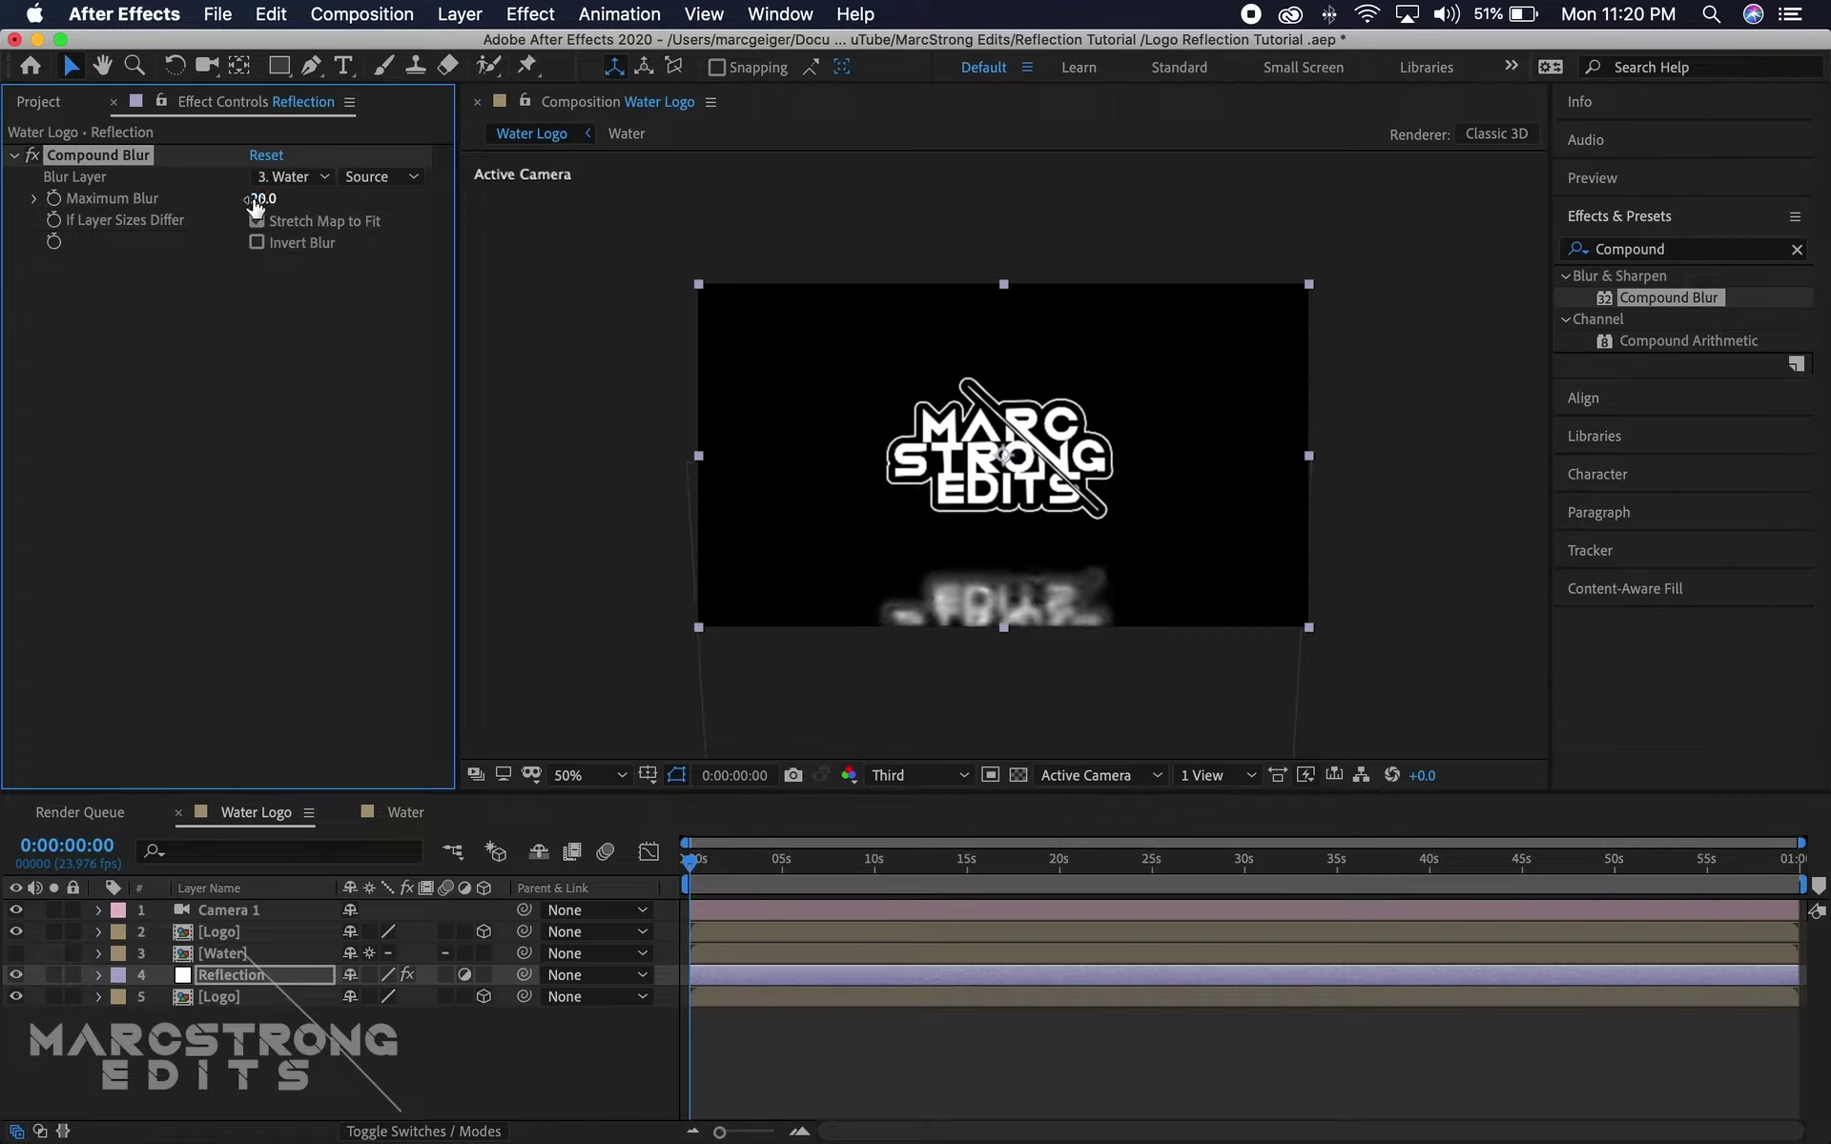
left_click_drag(261, 197, 451, 216)
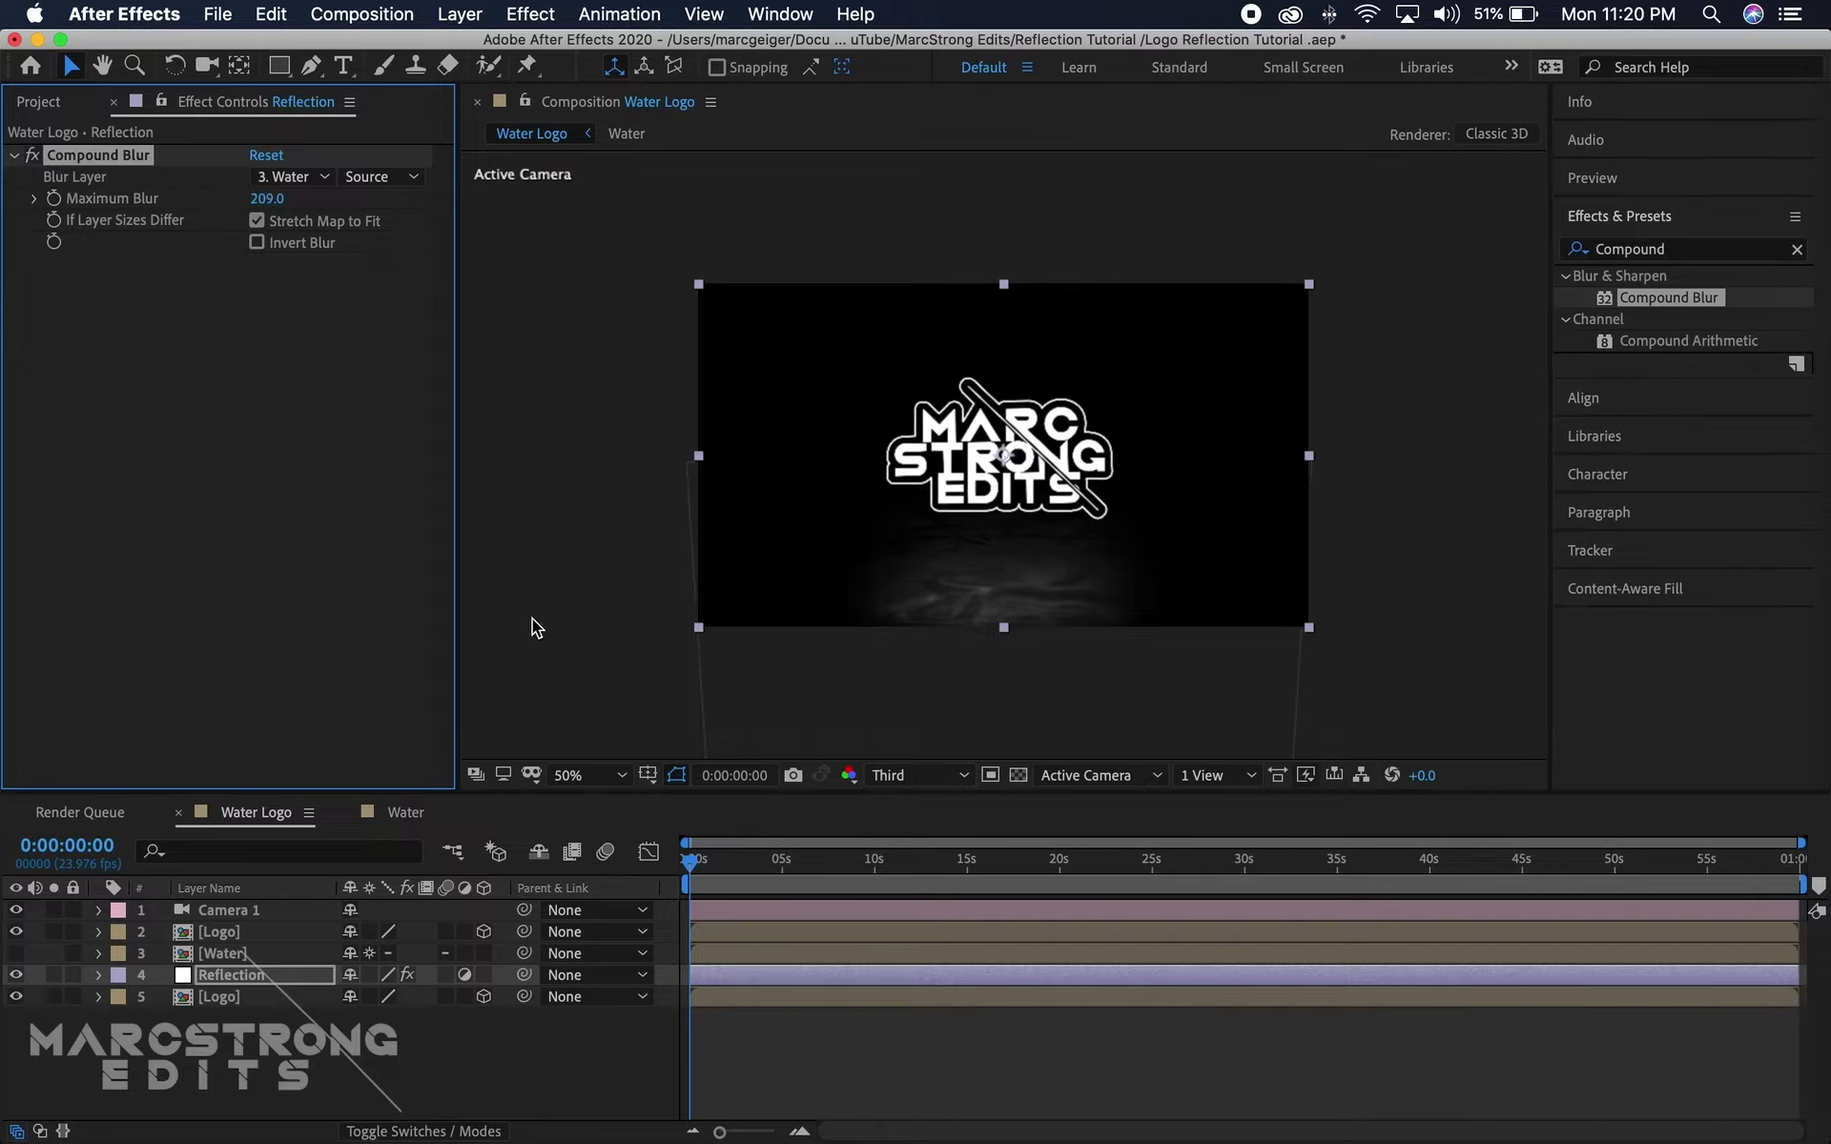
key("space")
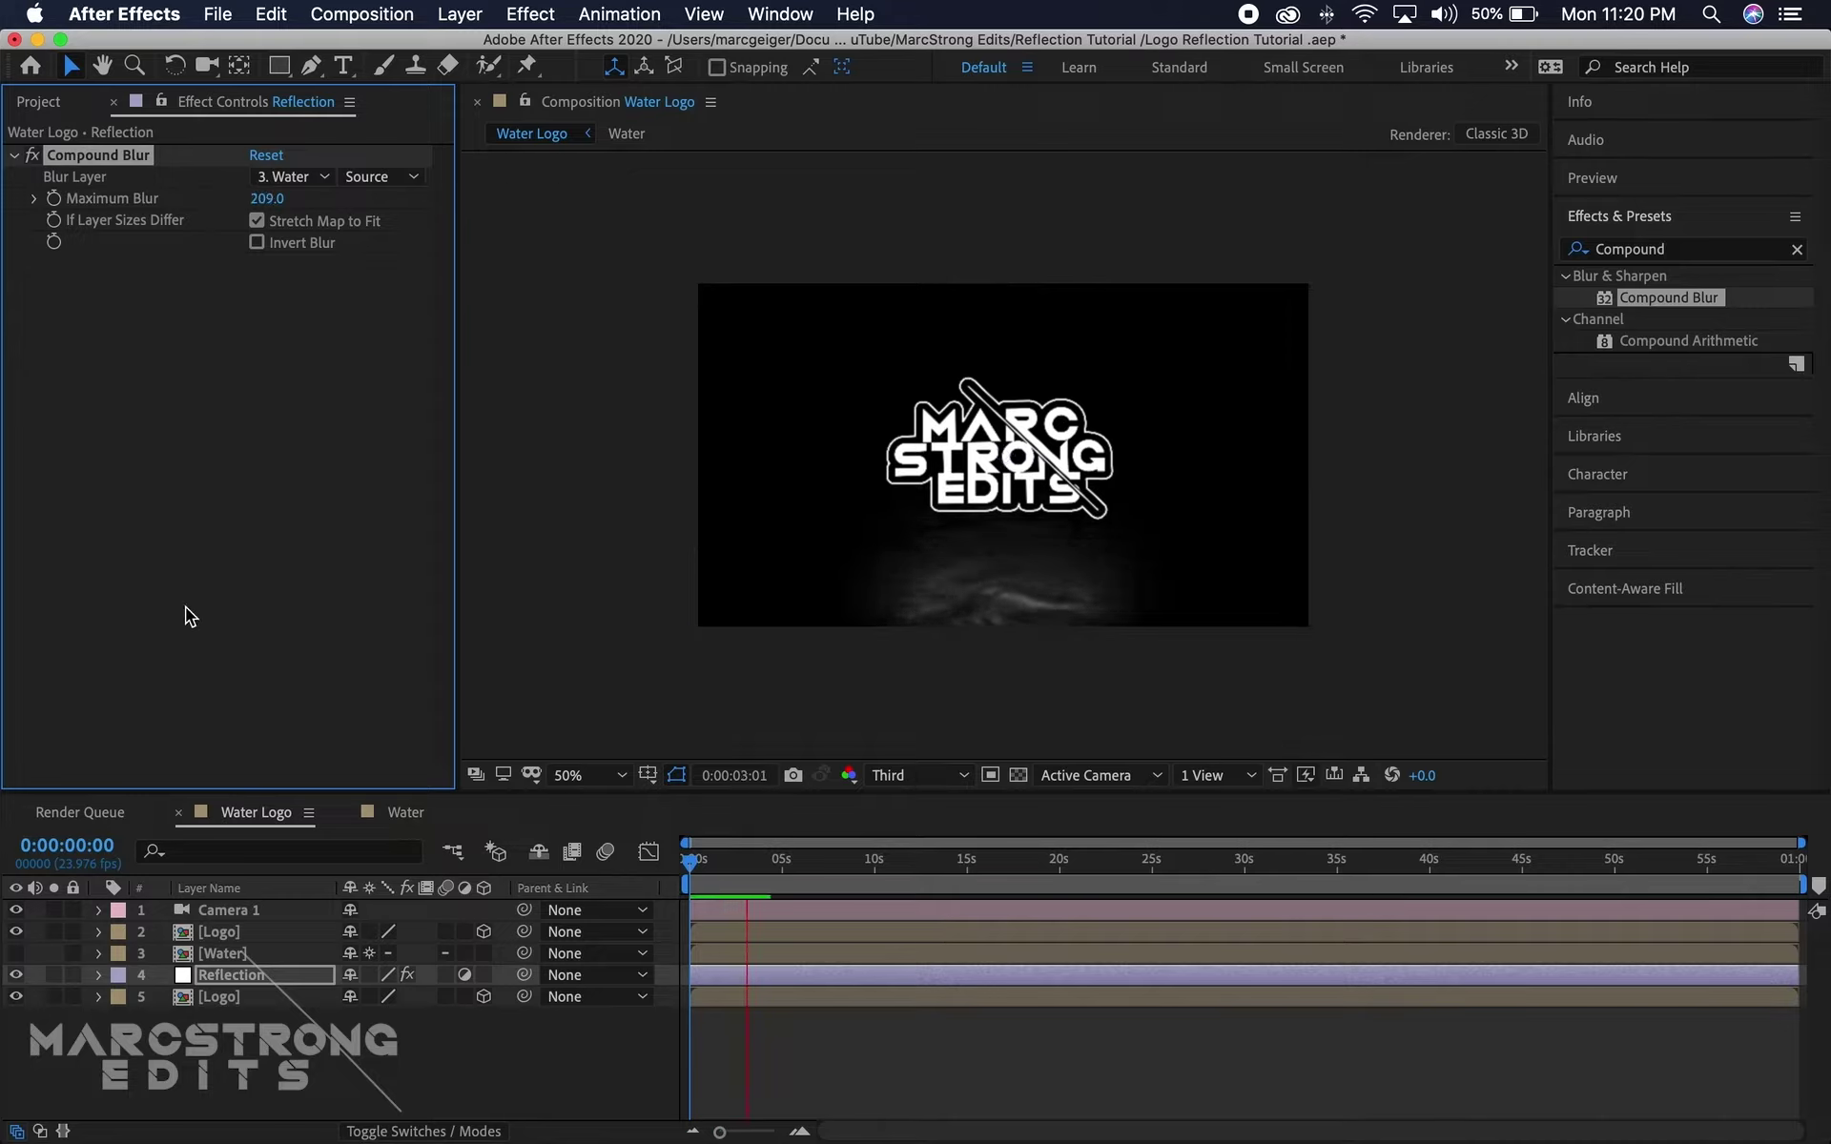
key("space")
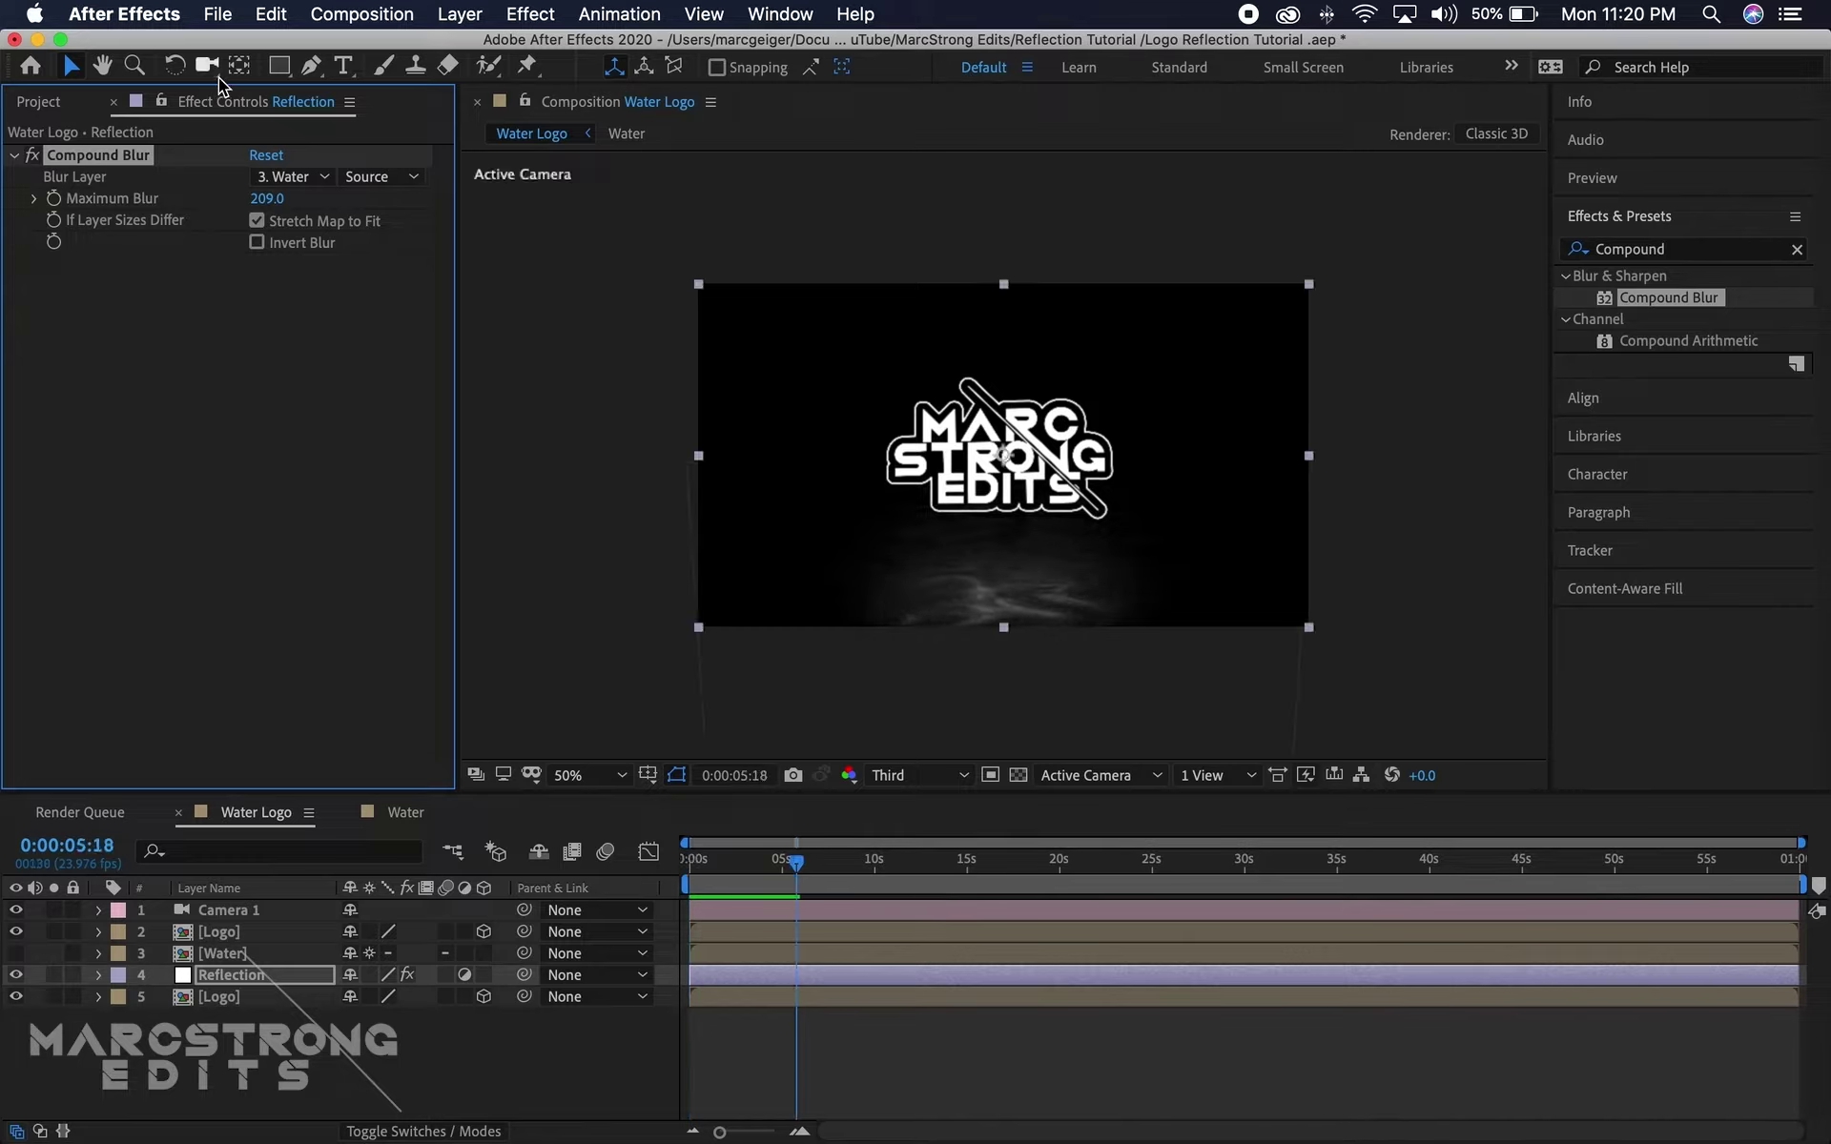
left_click(208, 66)
mouse_move(1099, 570)
left_mouse_down()
mouse_move(1062, 601)
mouse_move(1096, 520)
mouse_move(1091, 588)
mouse_move(1118, 583)
mouse_move(1112, 560)
mouse_move(1087, 572)
left_mouse_up()
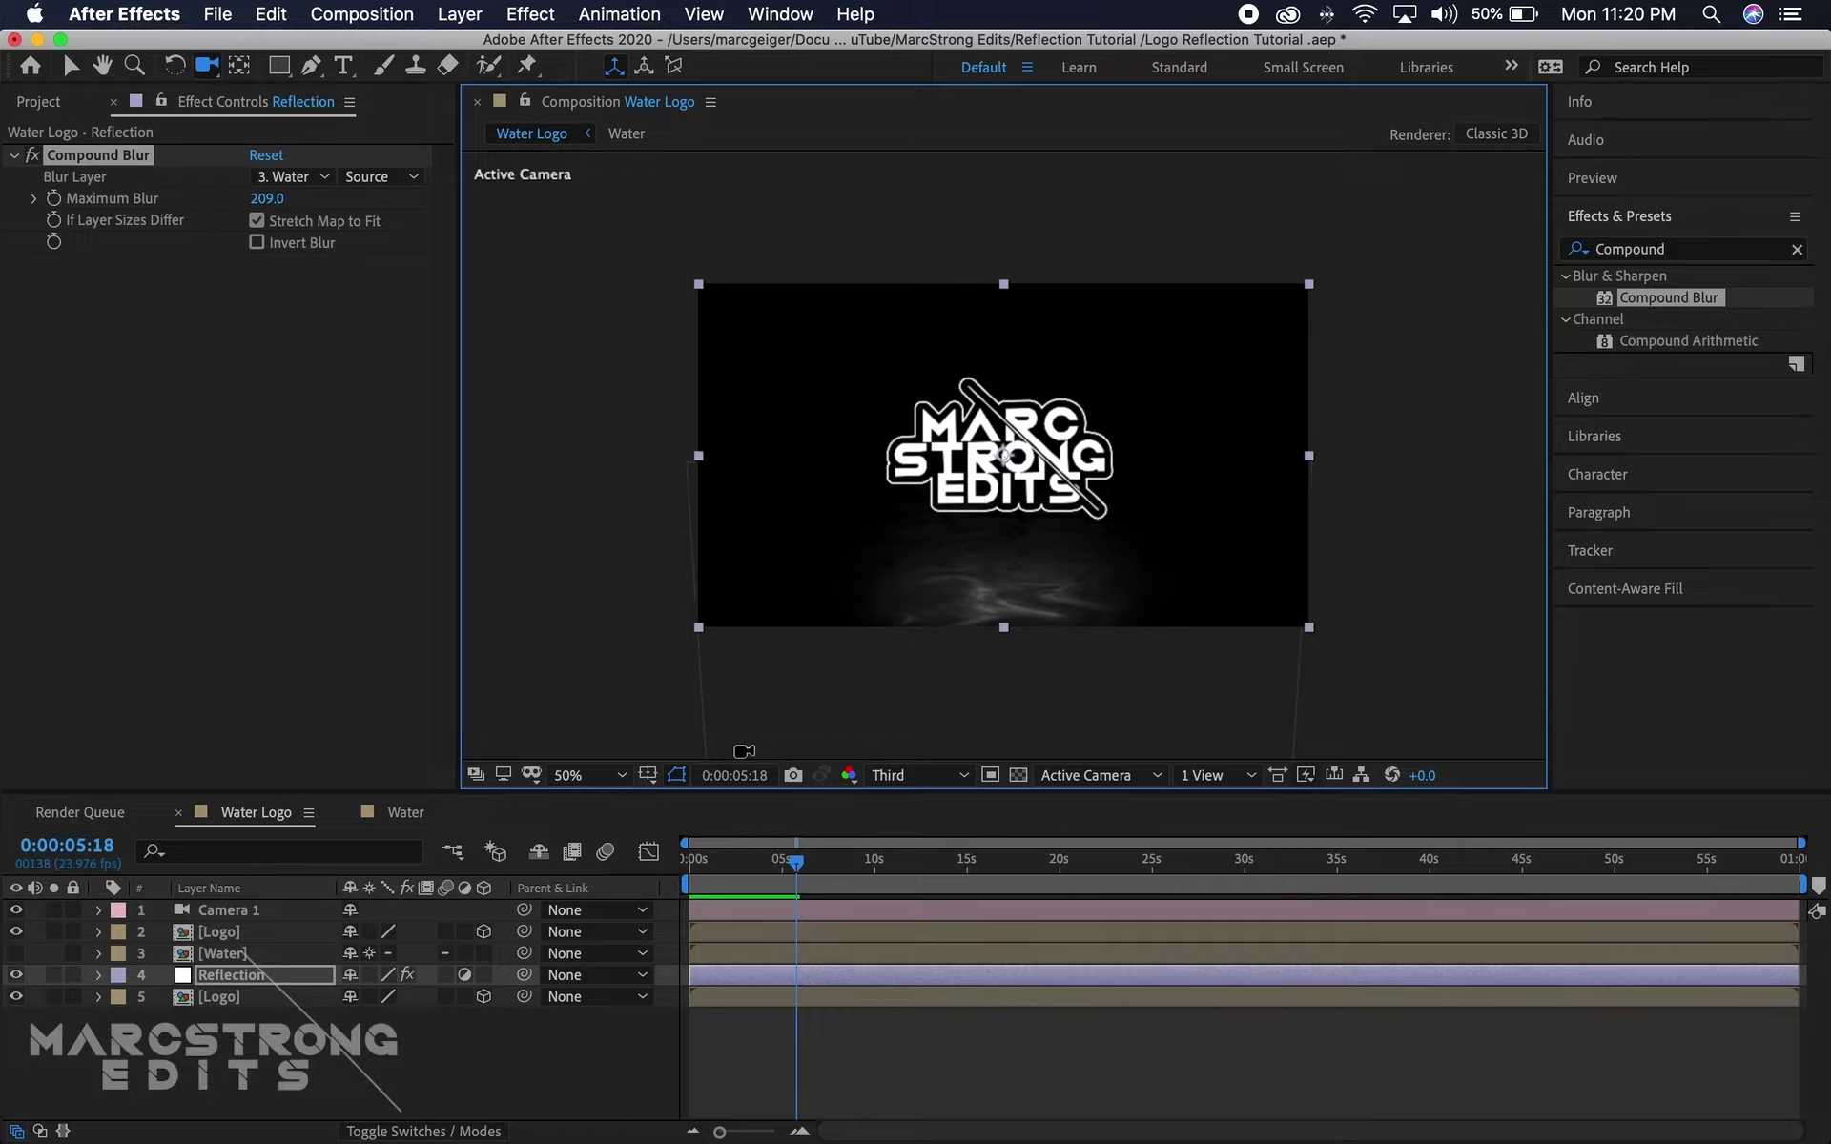
left_click(72, 65)
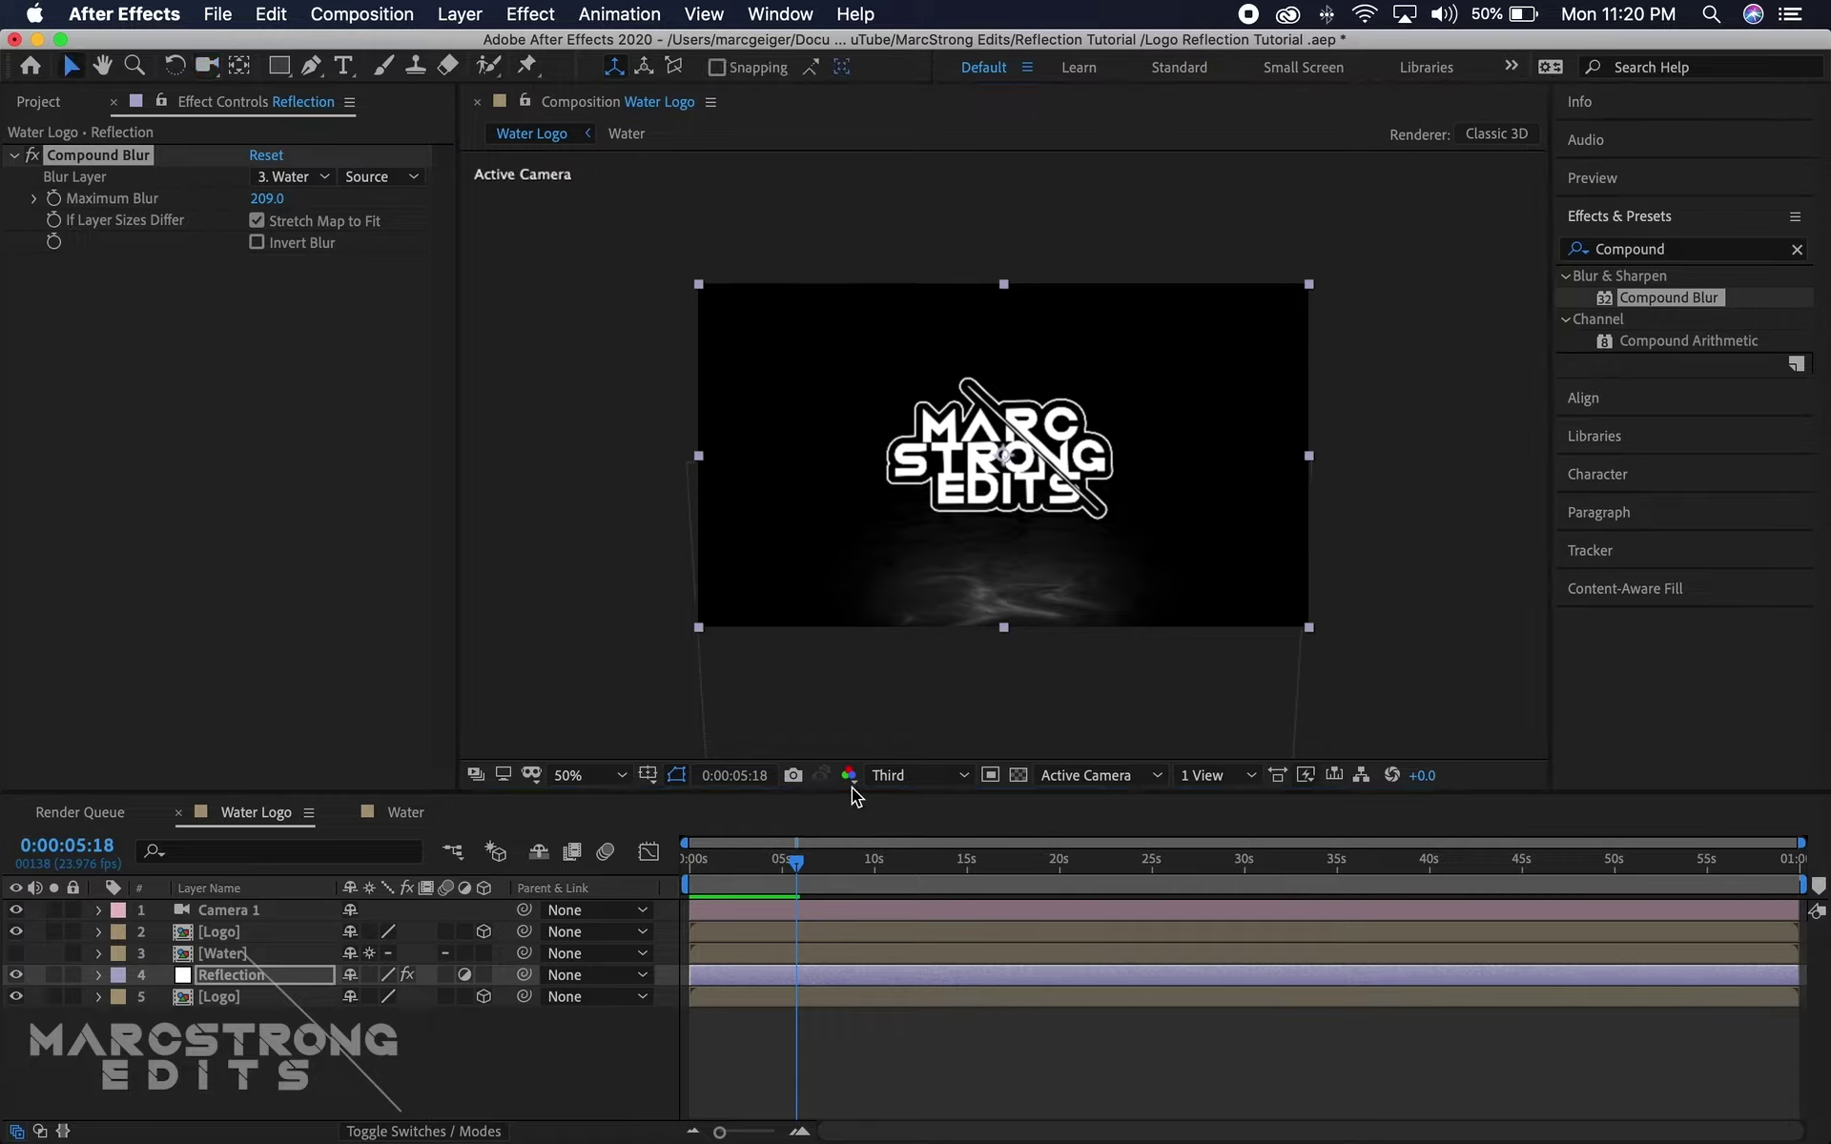
left_click_drag(796, 860, 685, 868)
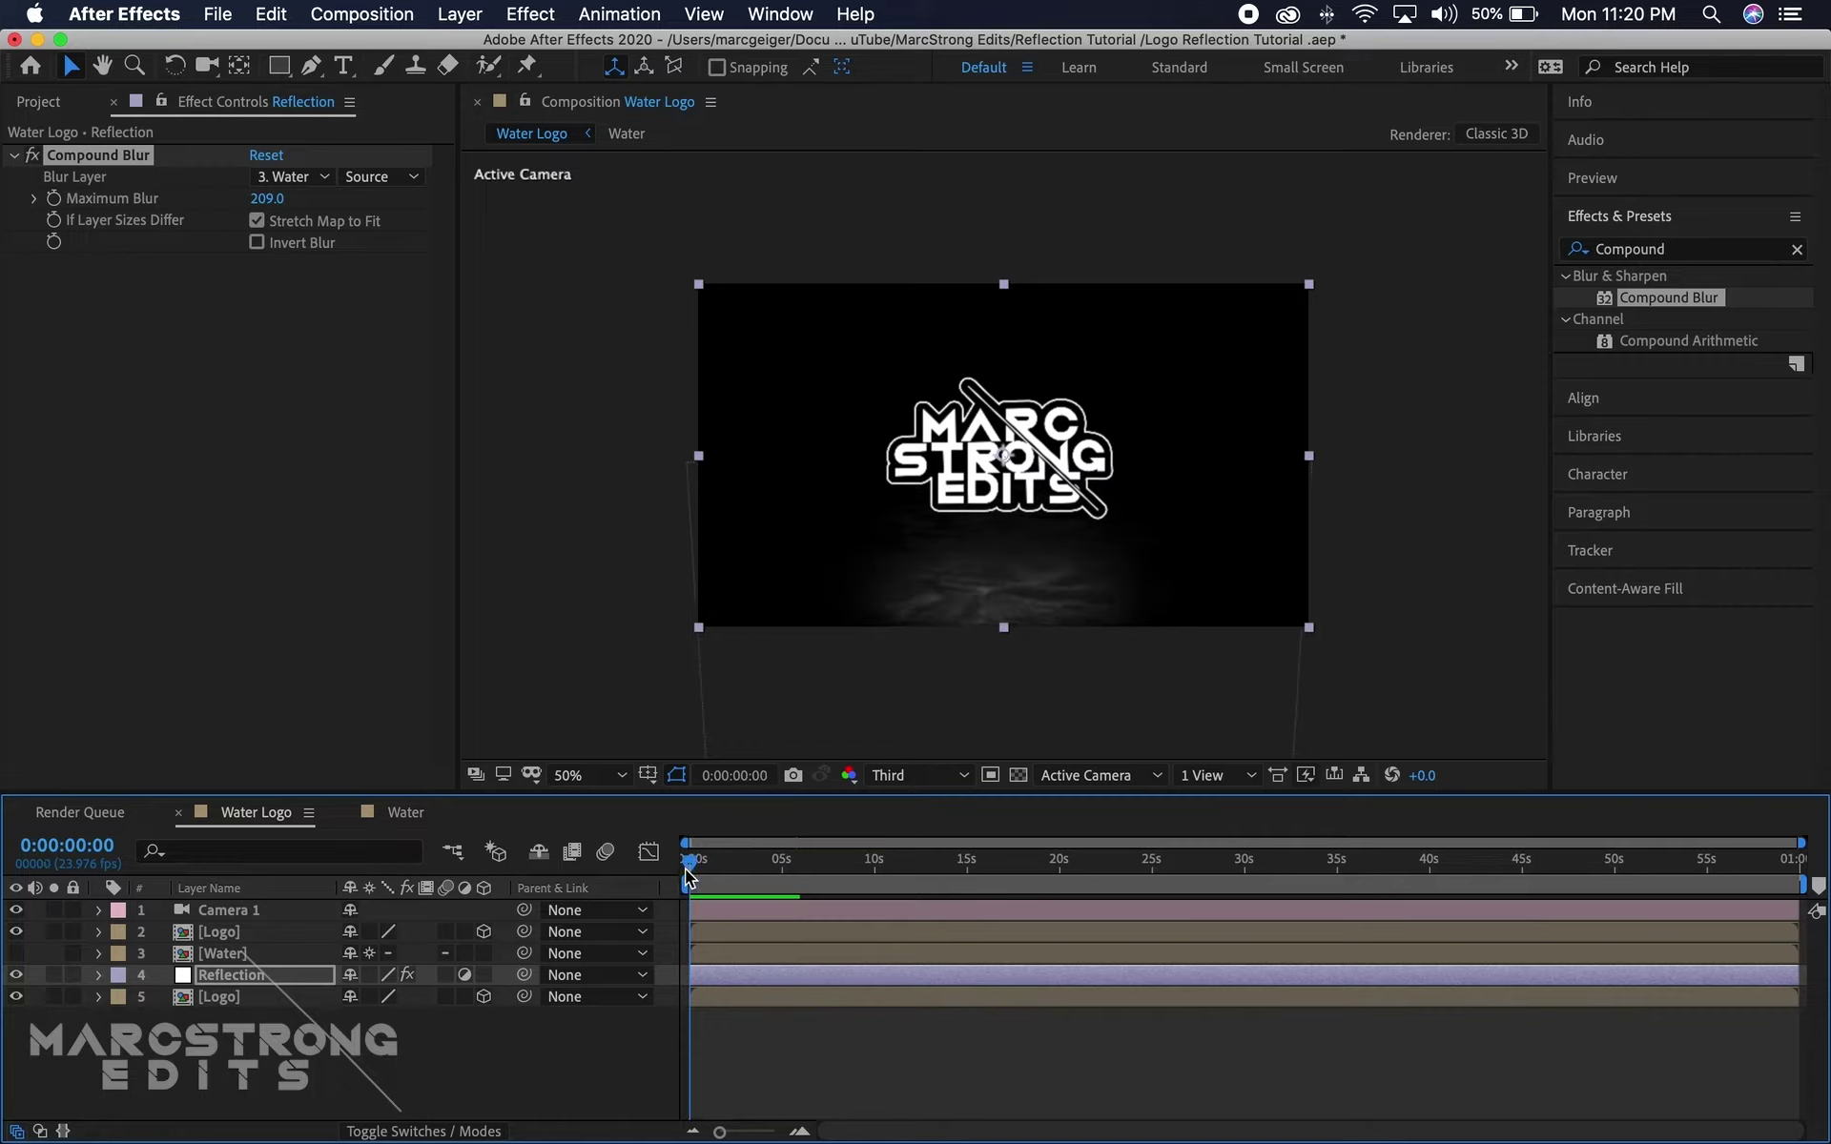
Add a dark red solid, Deep Red Solid 1, and move it to the bottom of the layer stack
right_click(214, 1077)
mouse_move(294, 869)
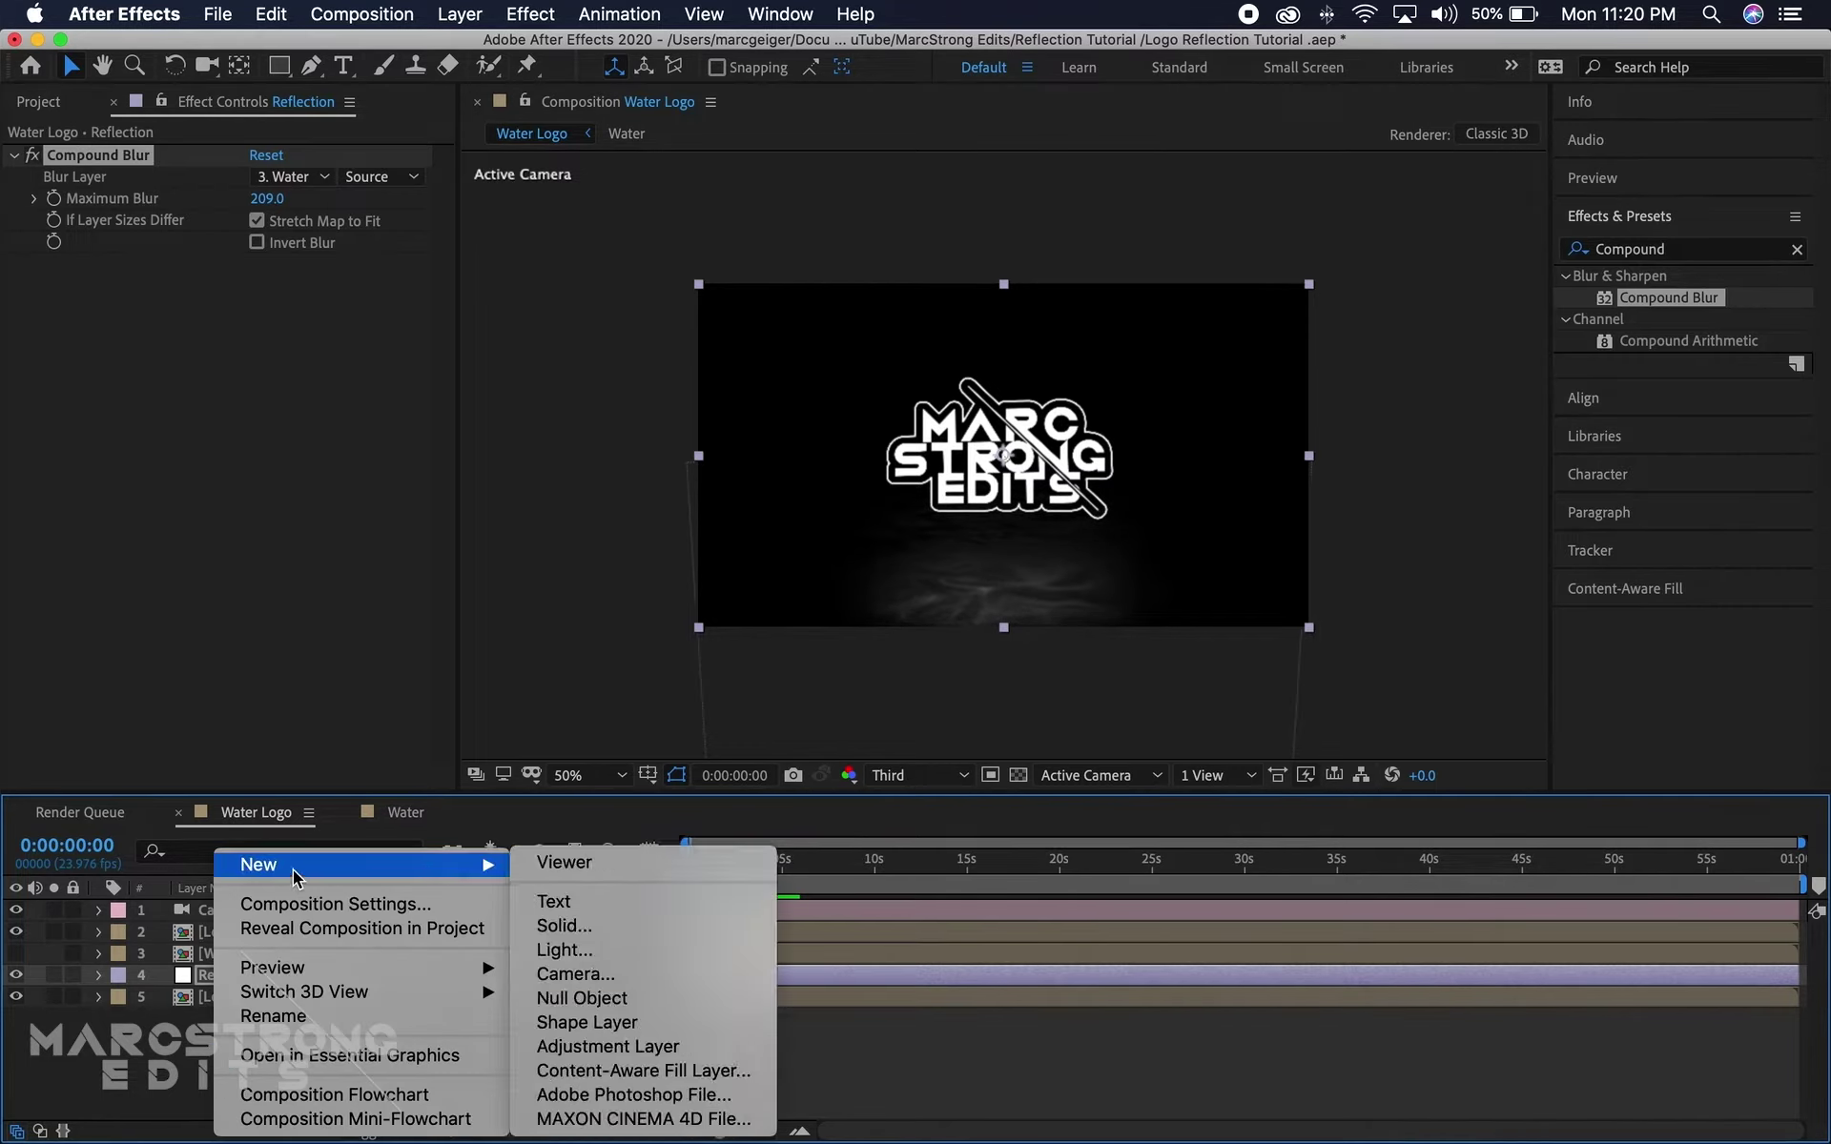
left_click(568, 929)
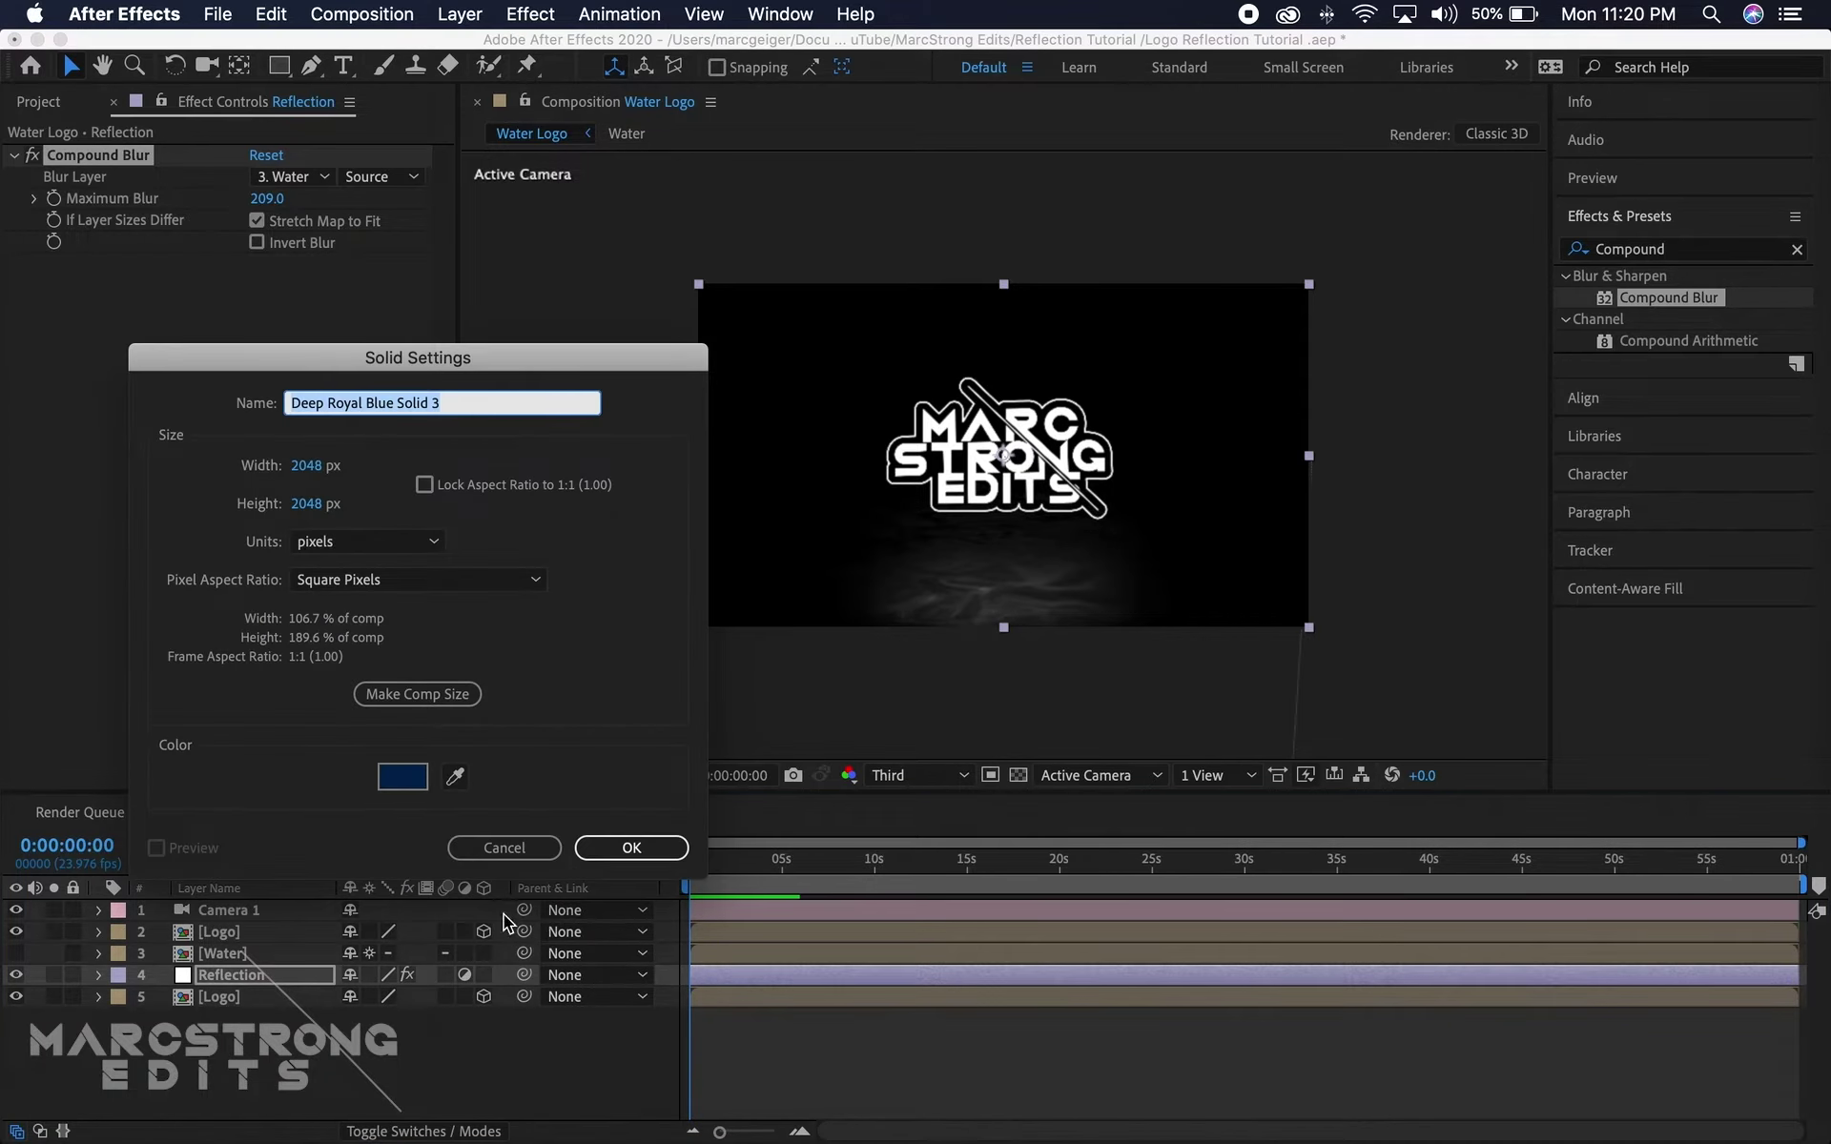
left_click(402, 776)
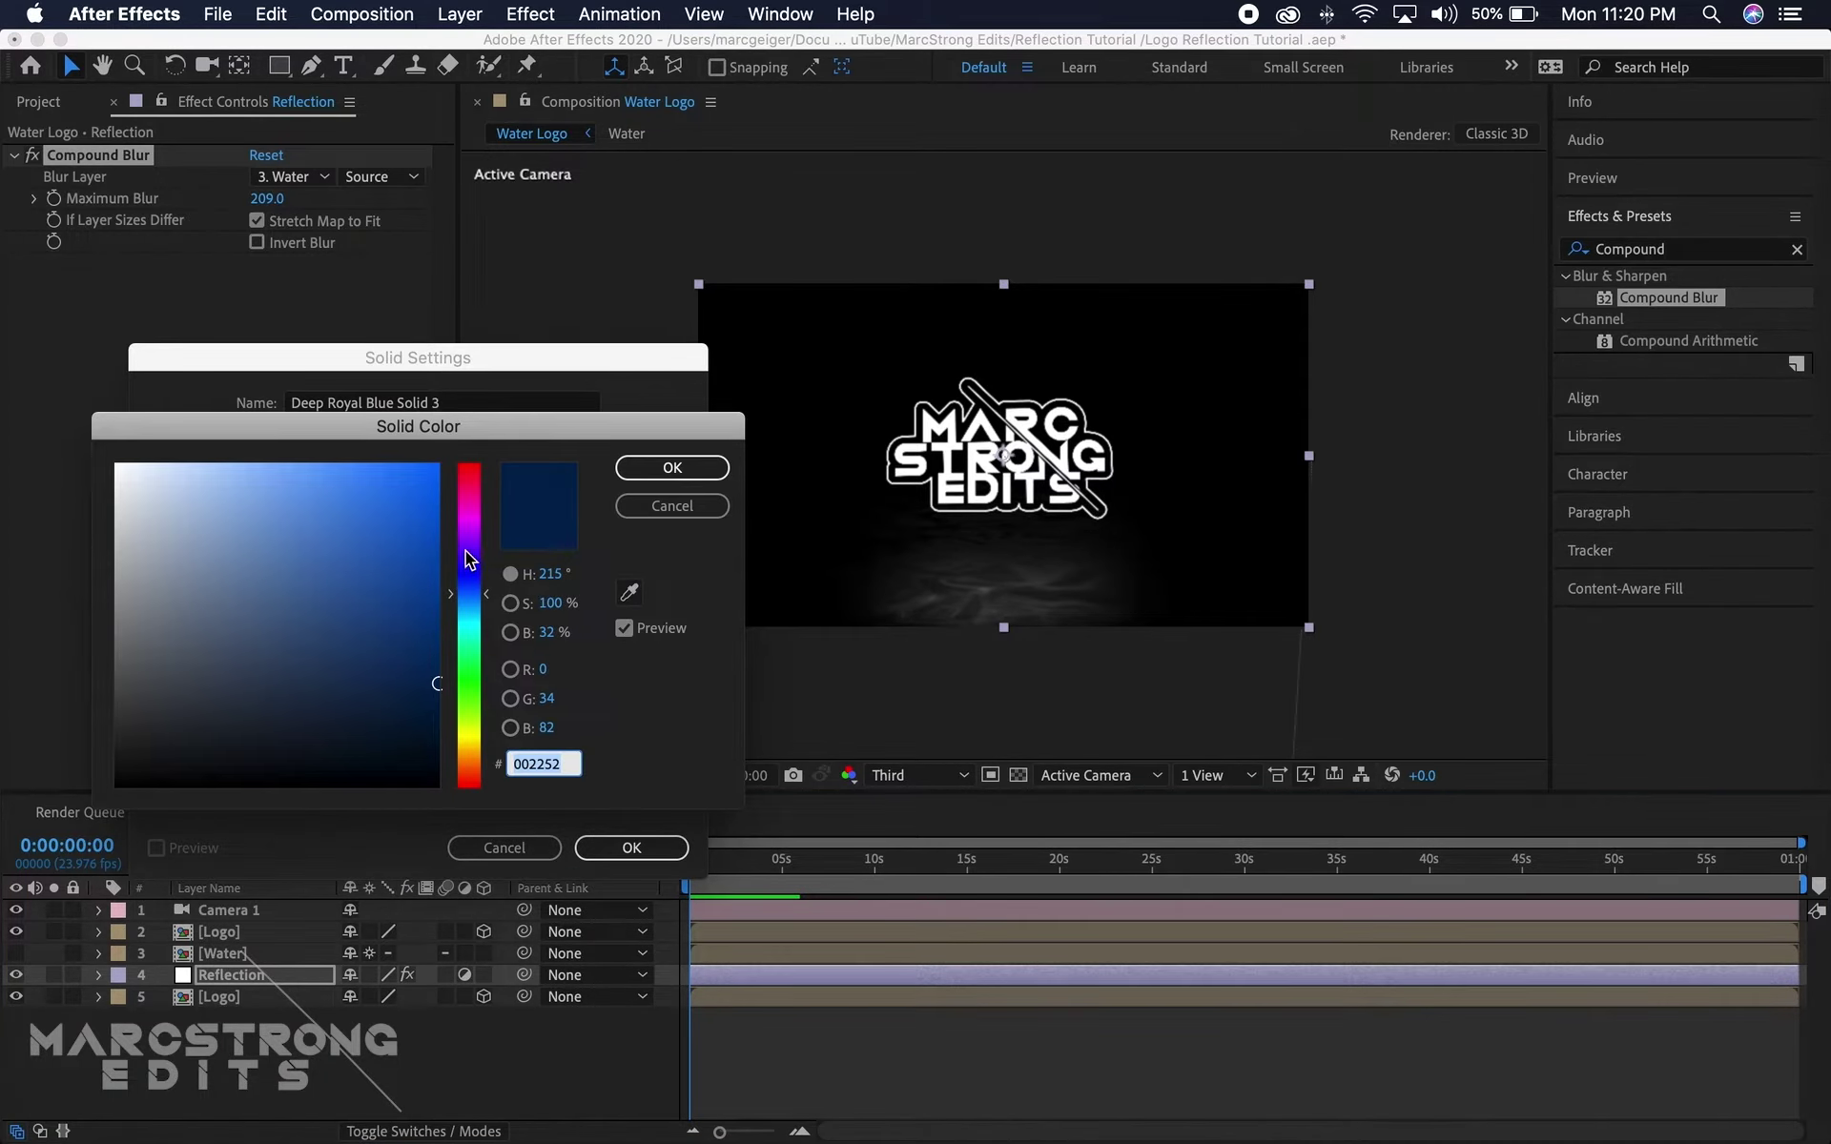
left_click_drag(471, 753, 470, 780)
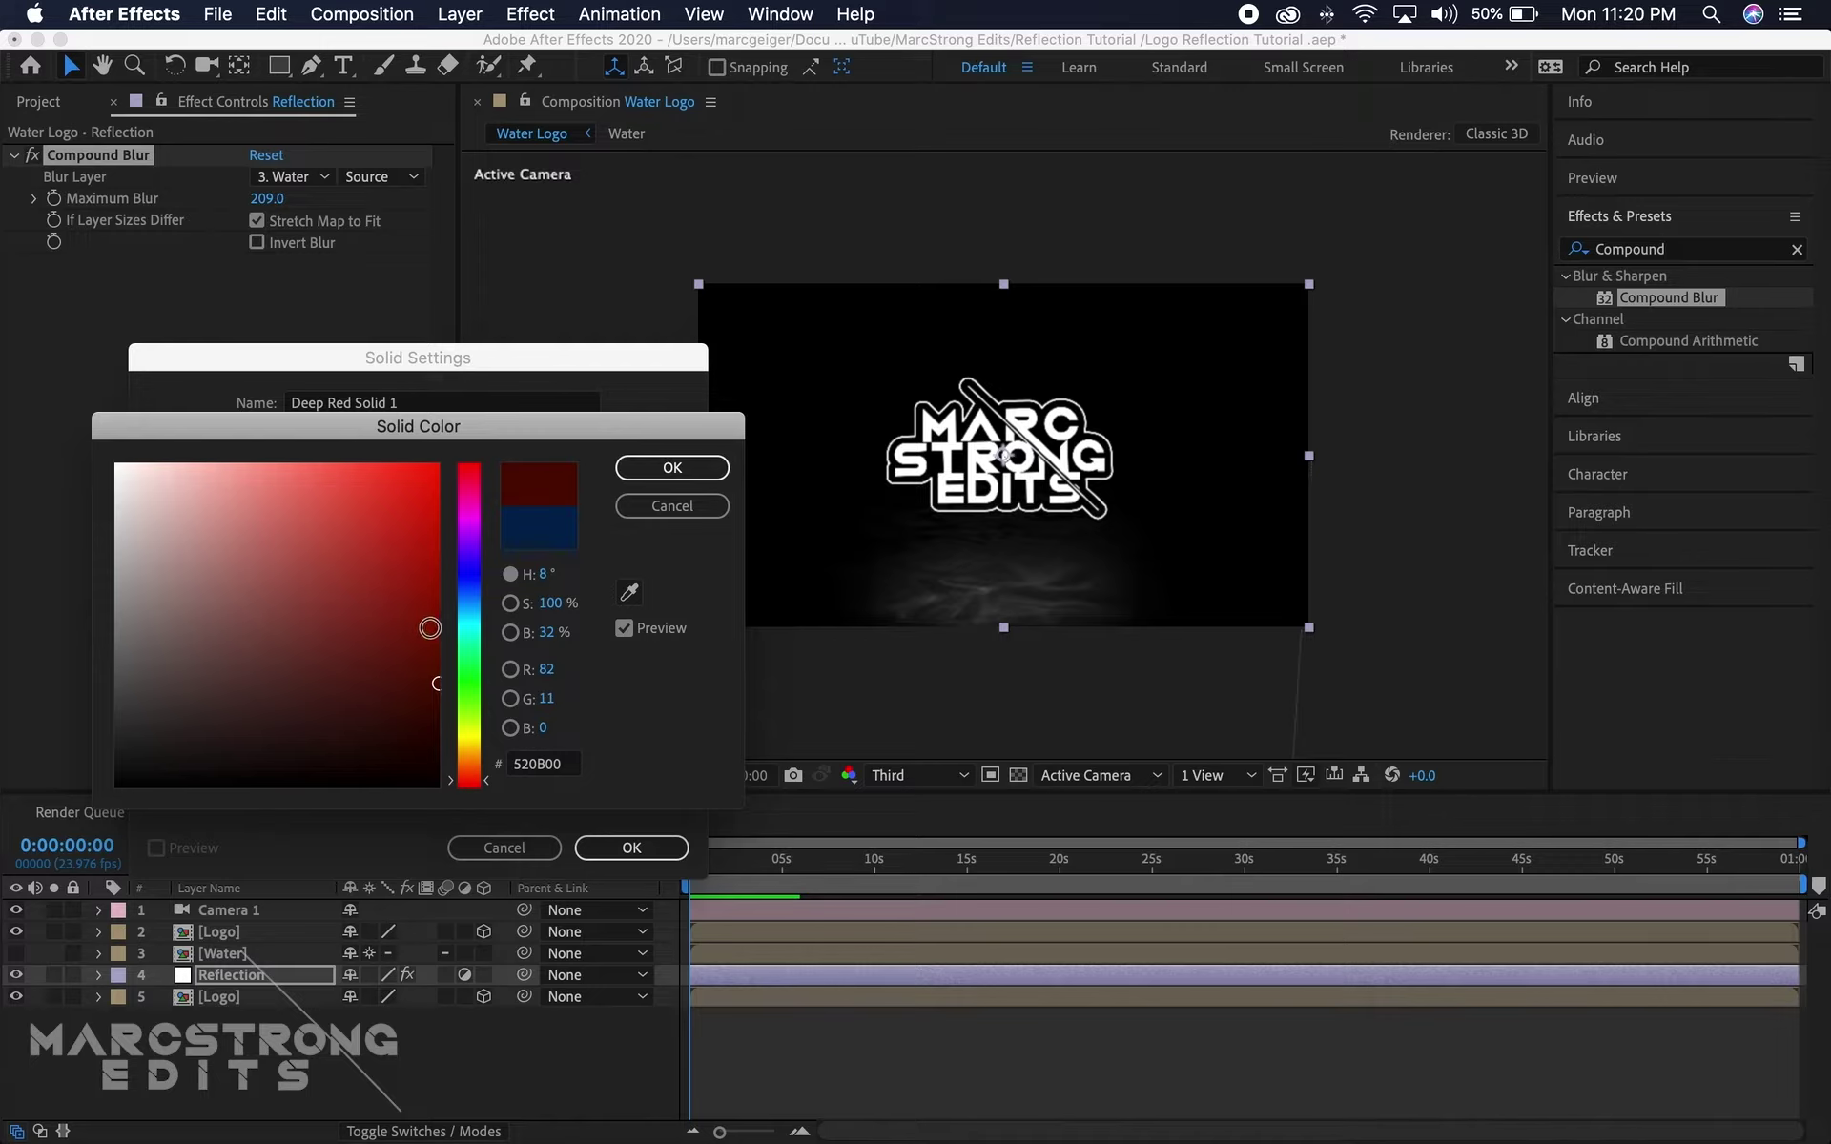
left_click_drag(430, 627, 440, 633)
left_click(667, 468)
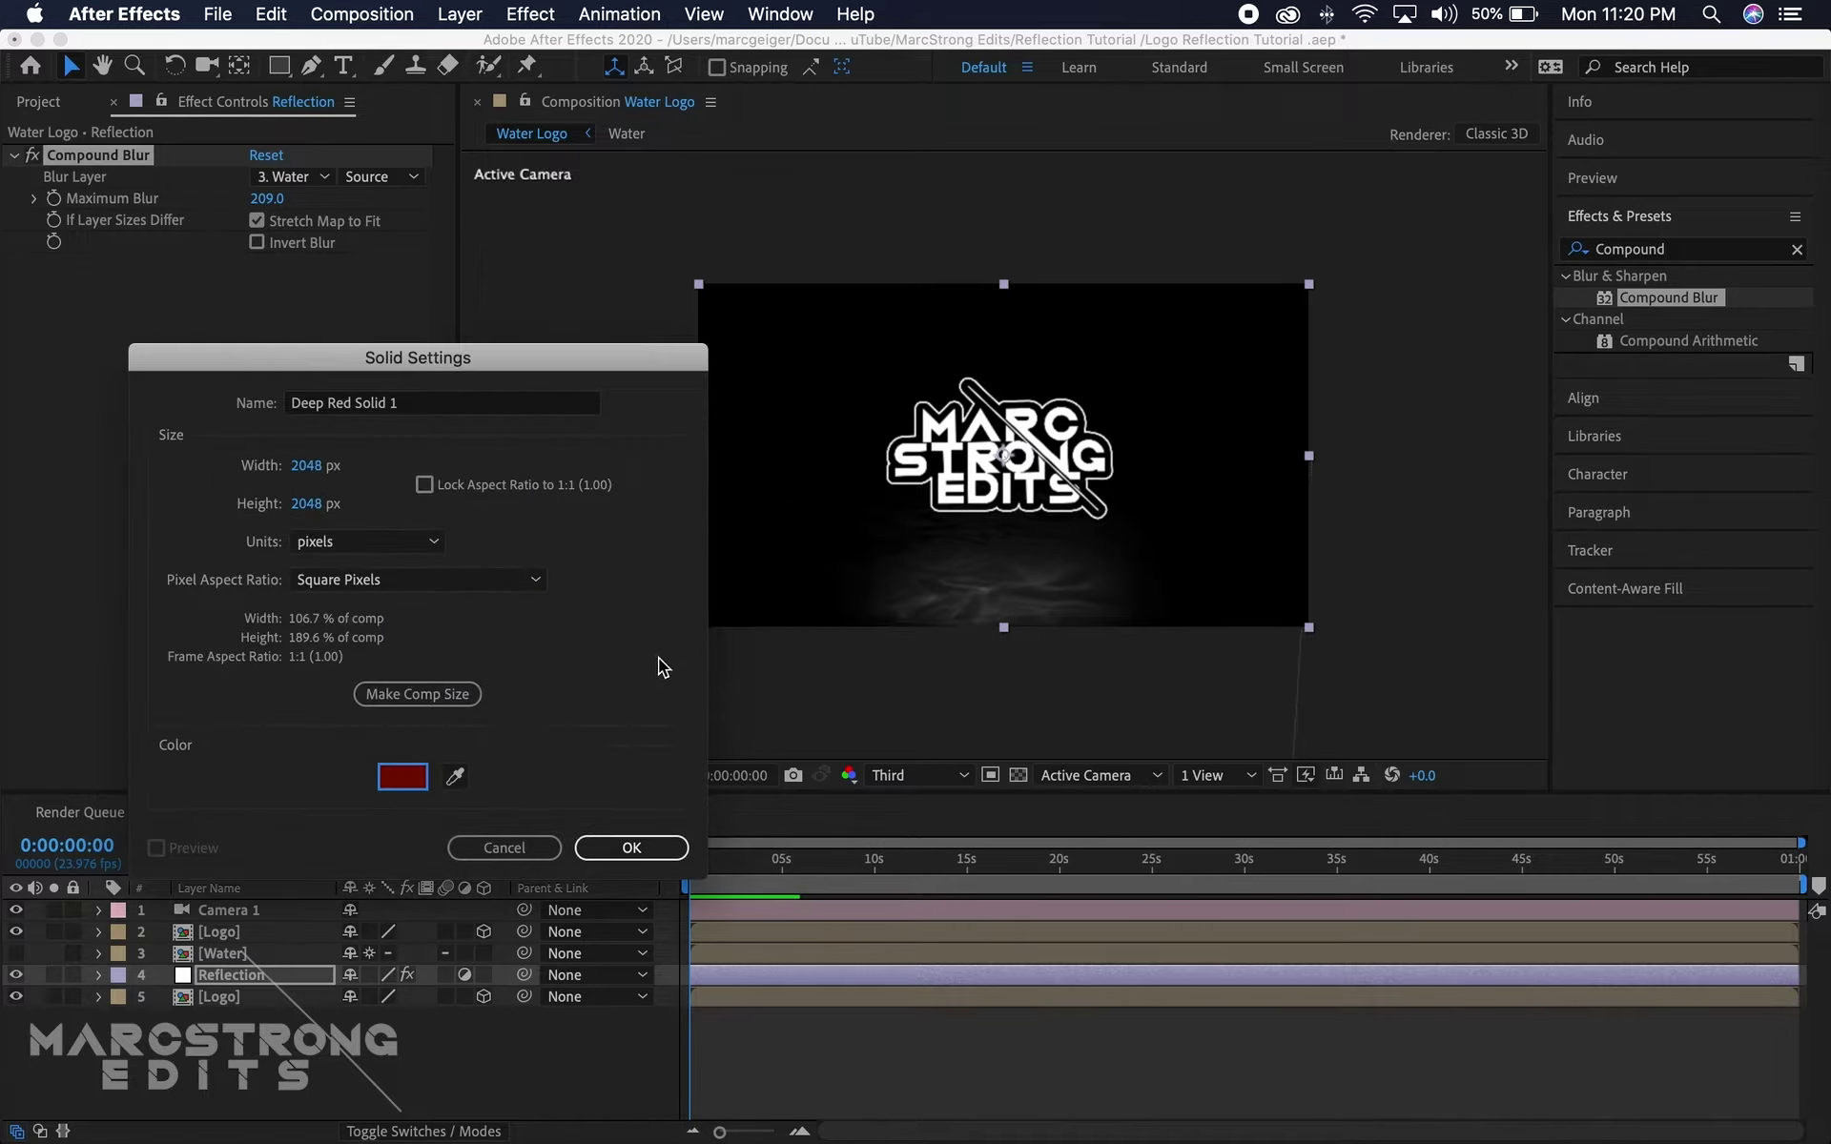
left_click(634, 848)
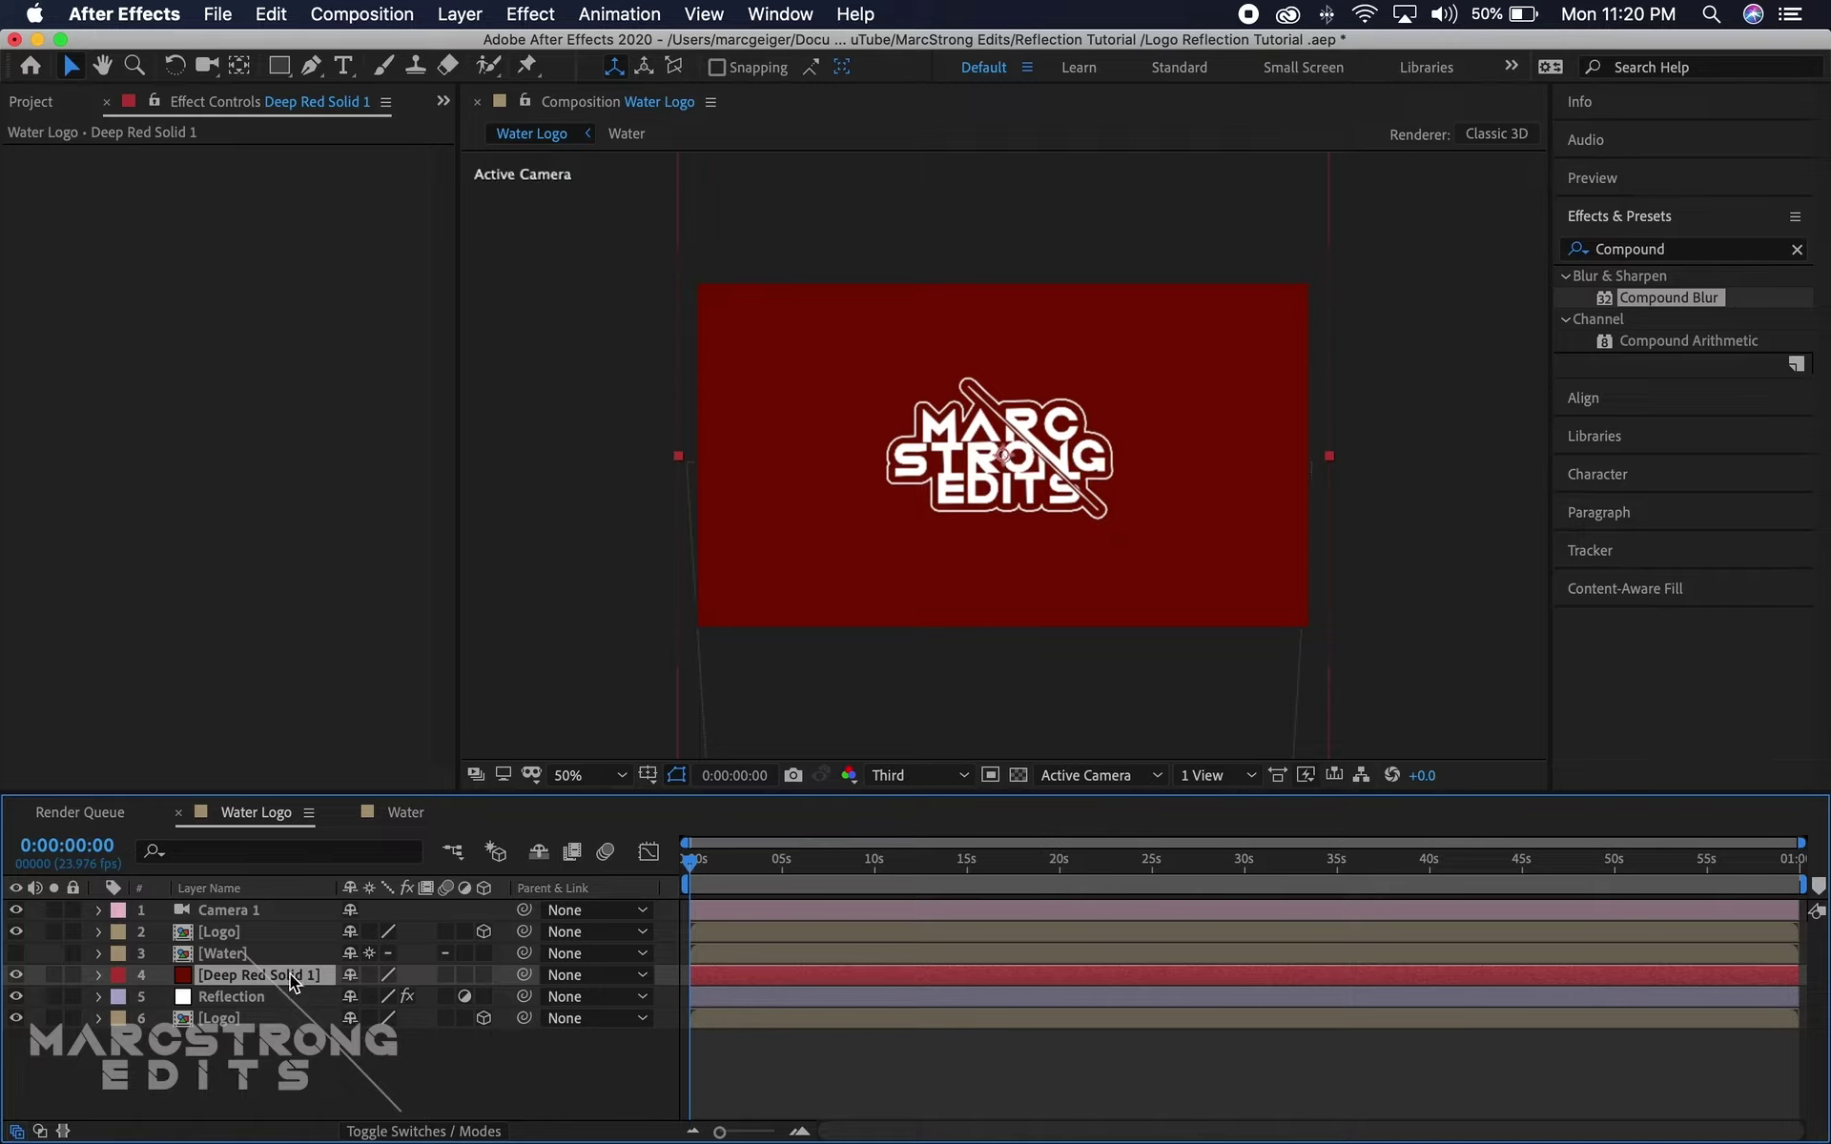
left_click_drag(293, 983, 348, 1058)
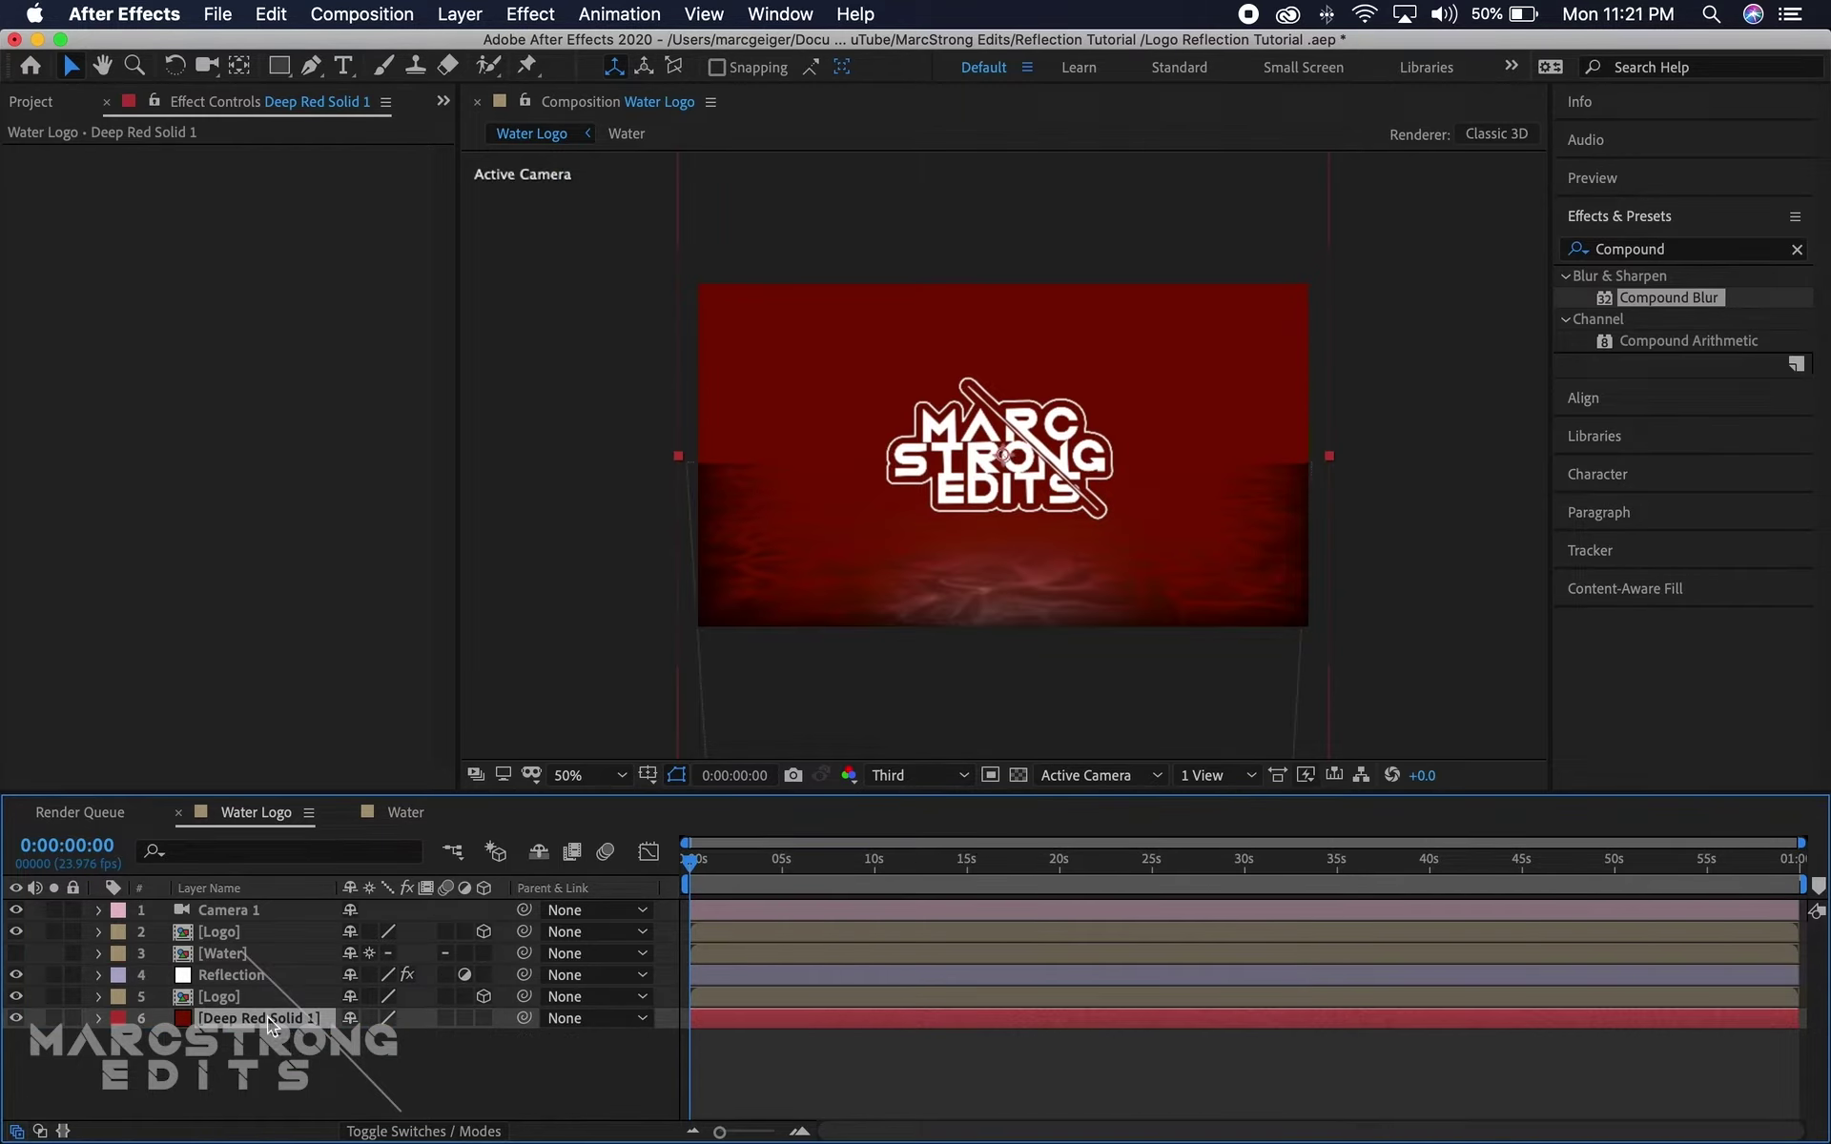
Search for Ramp and apply Gradient Ramp to Deep Red Solid 1
left_click(1644, 248)
type("Ramp")
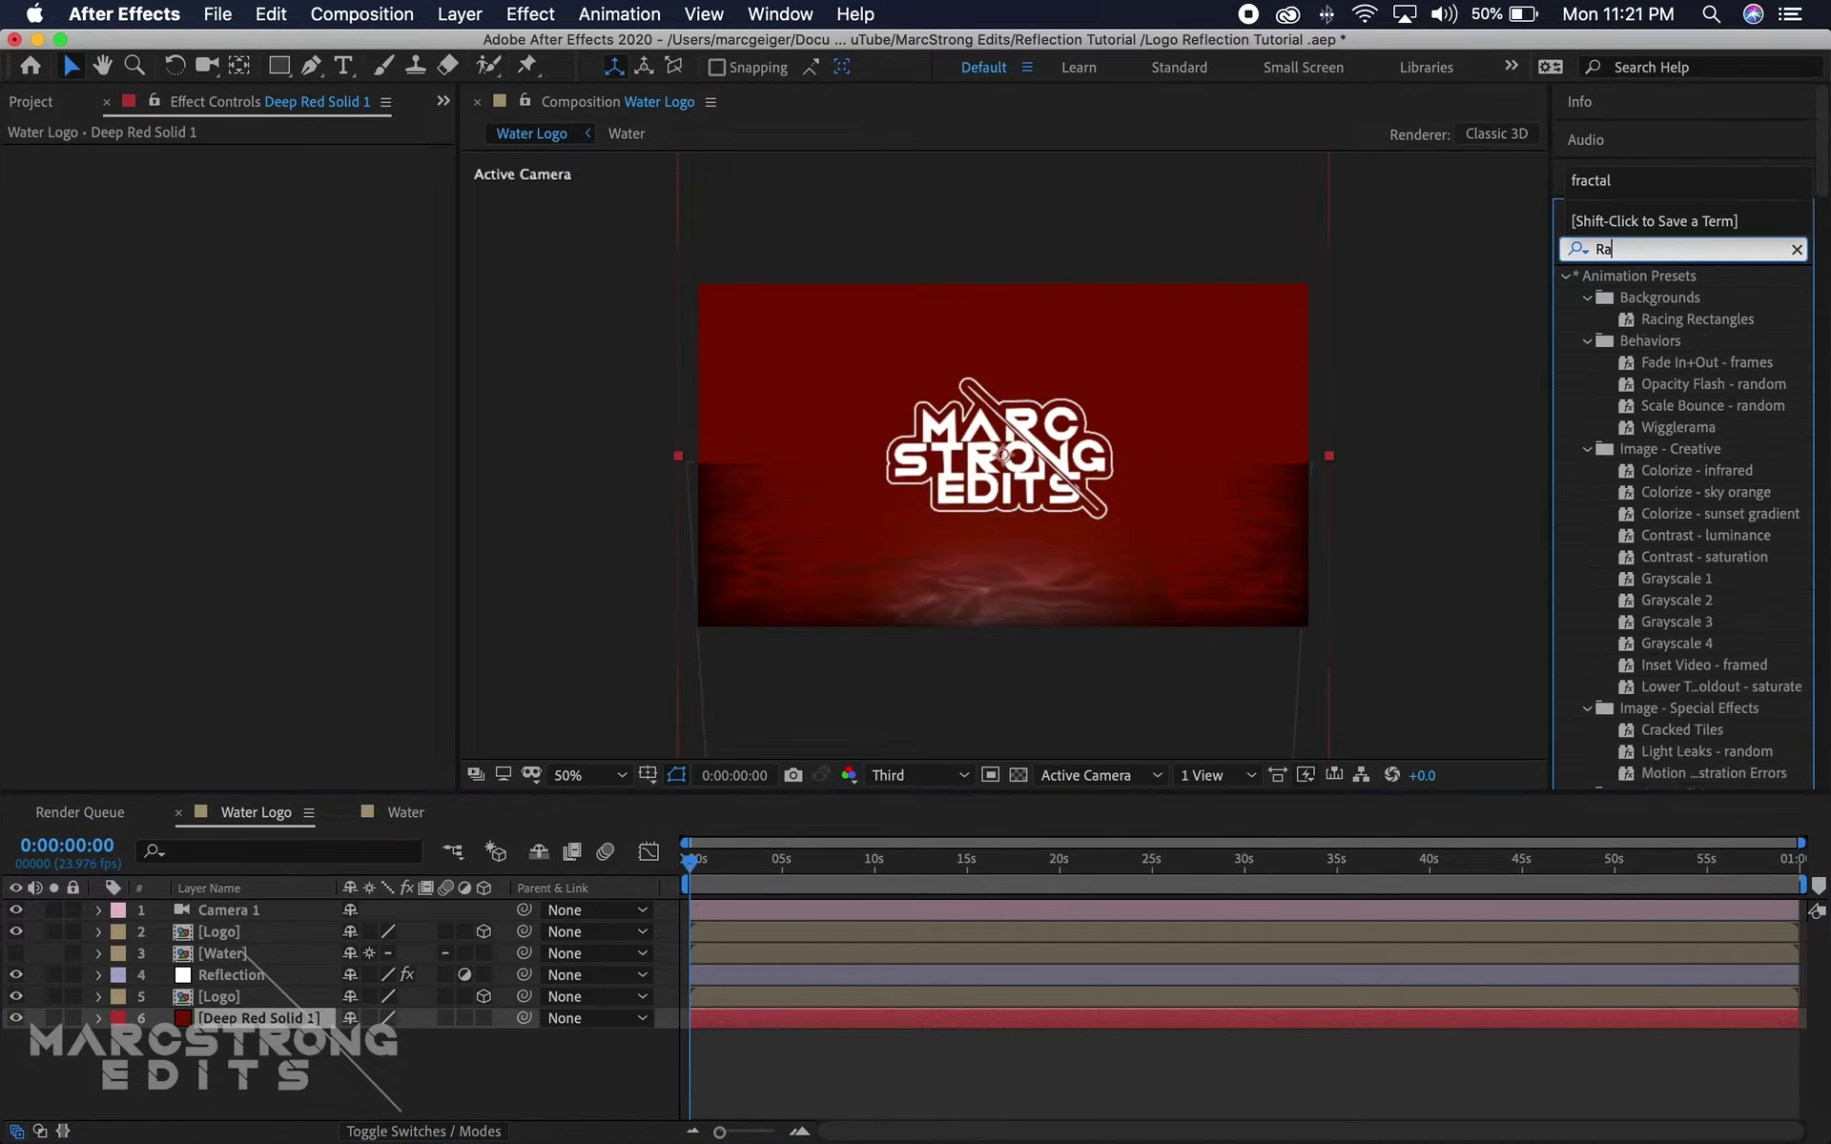
left_click(1702, 298)
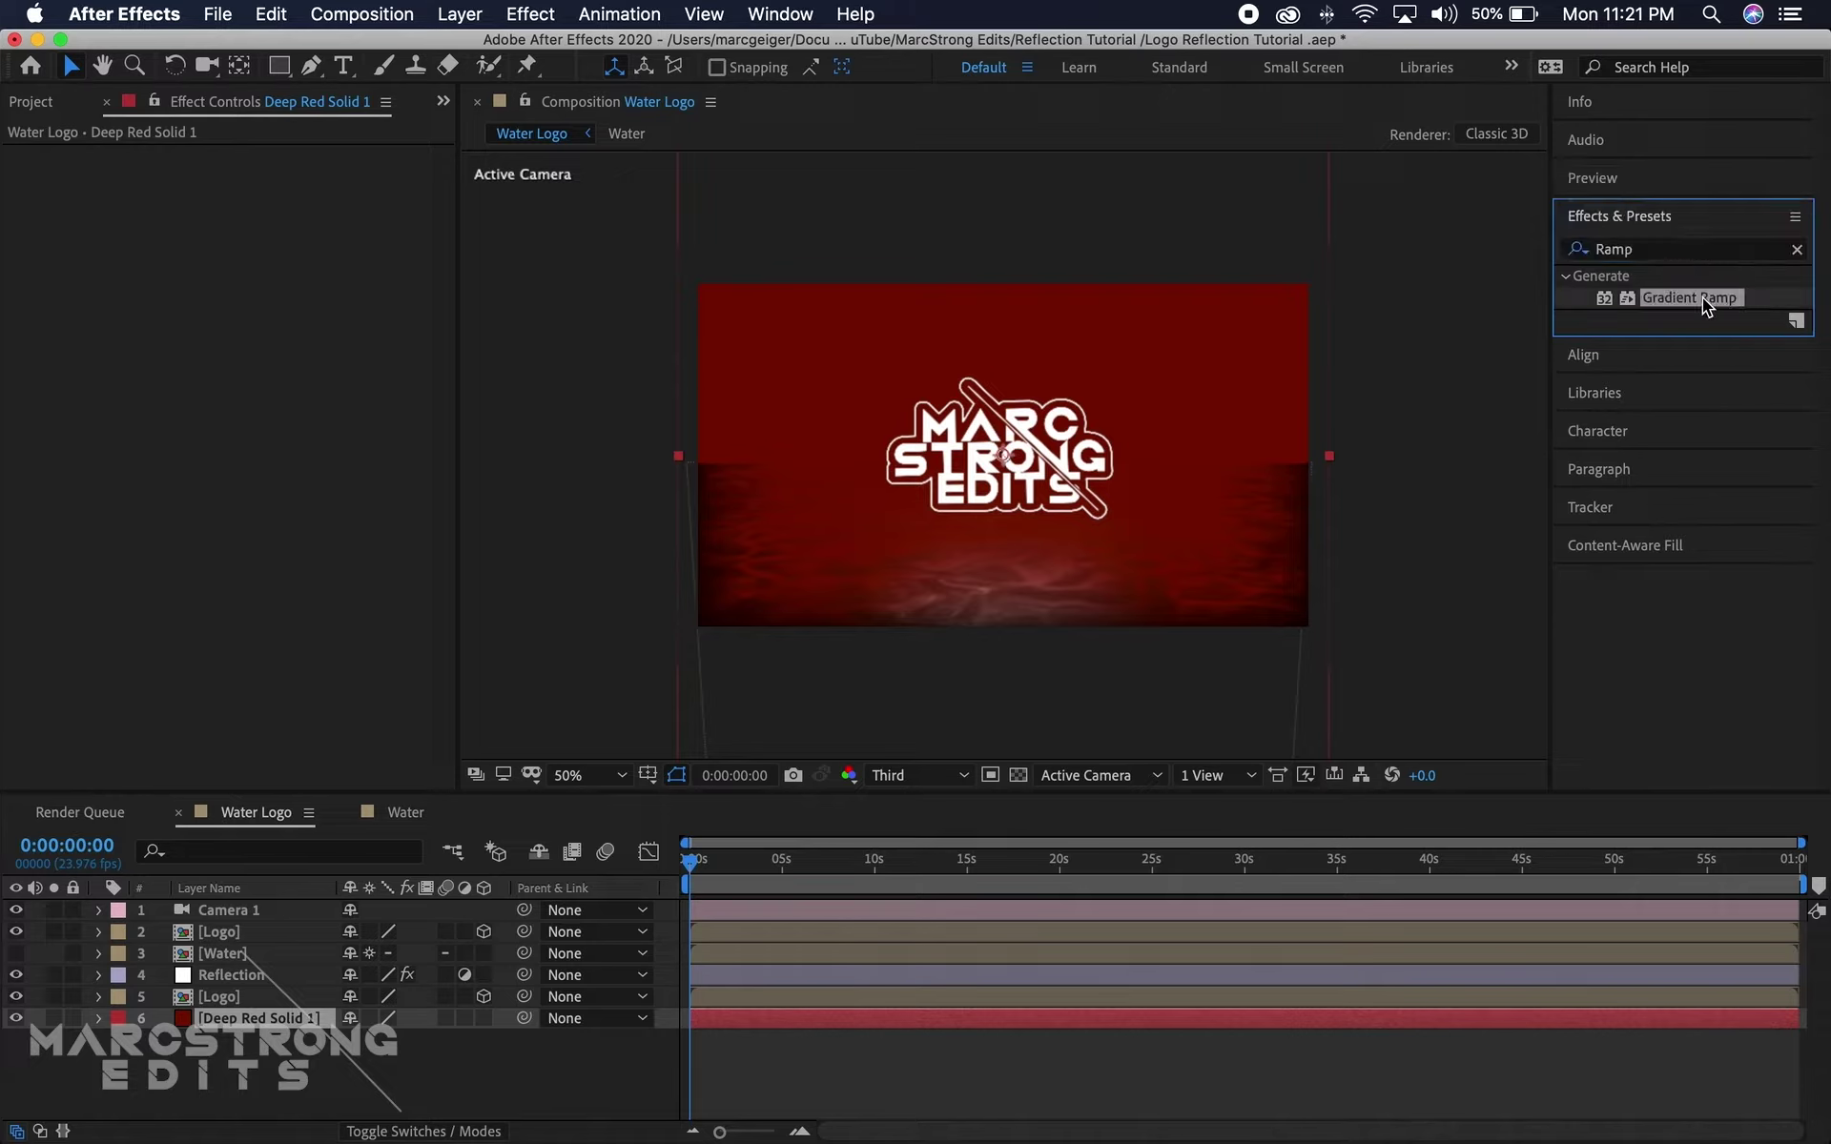
double_click(1702, 298)
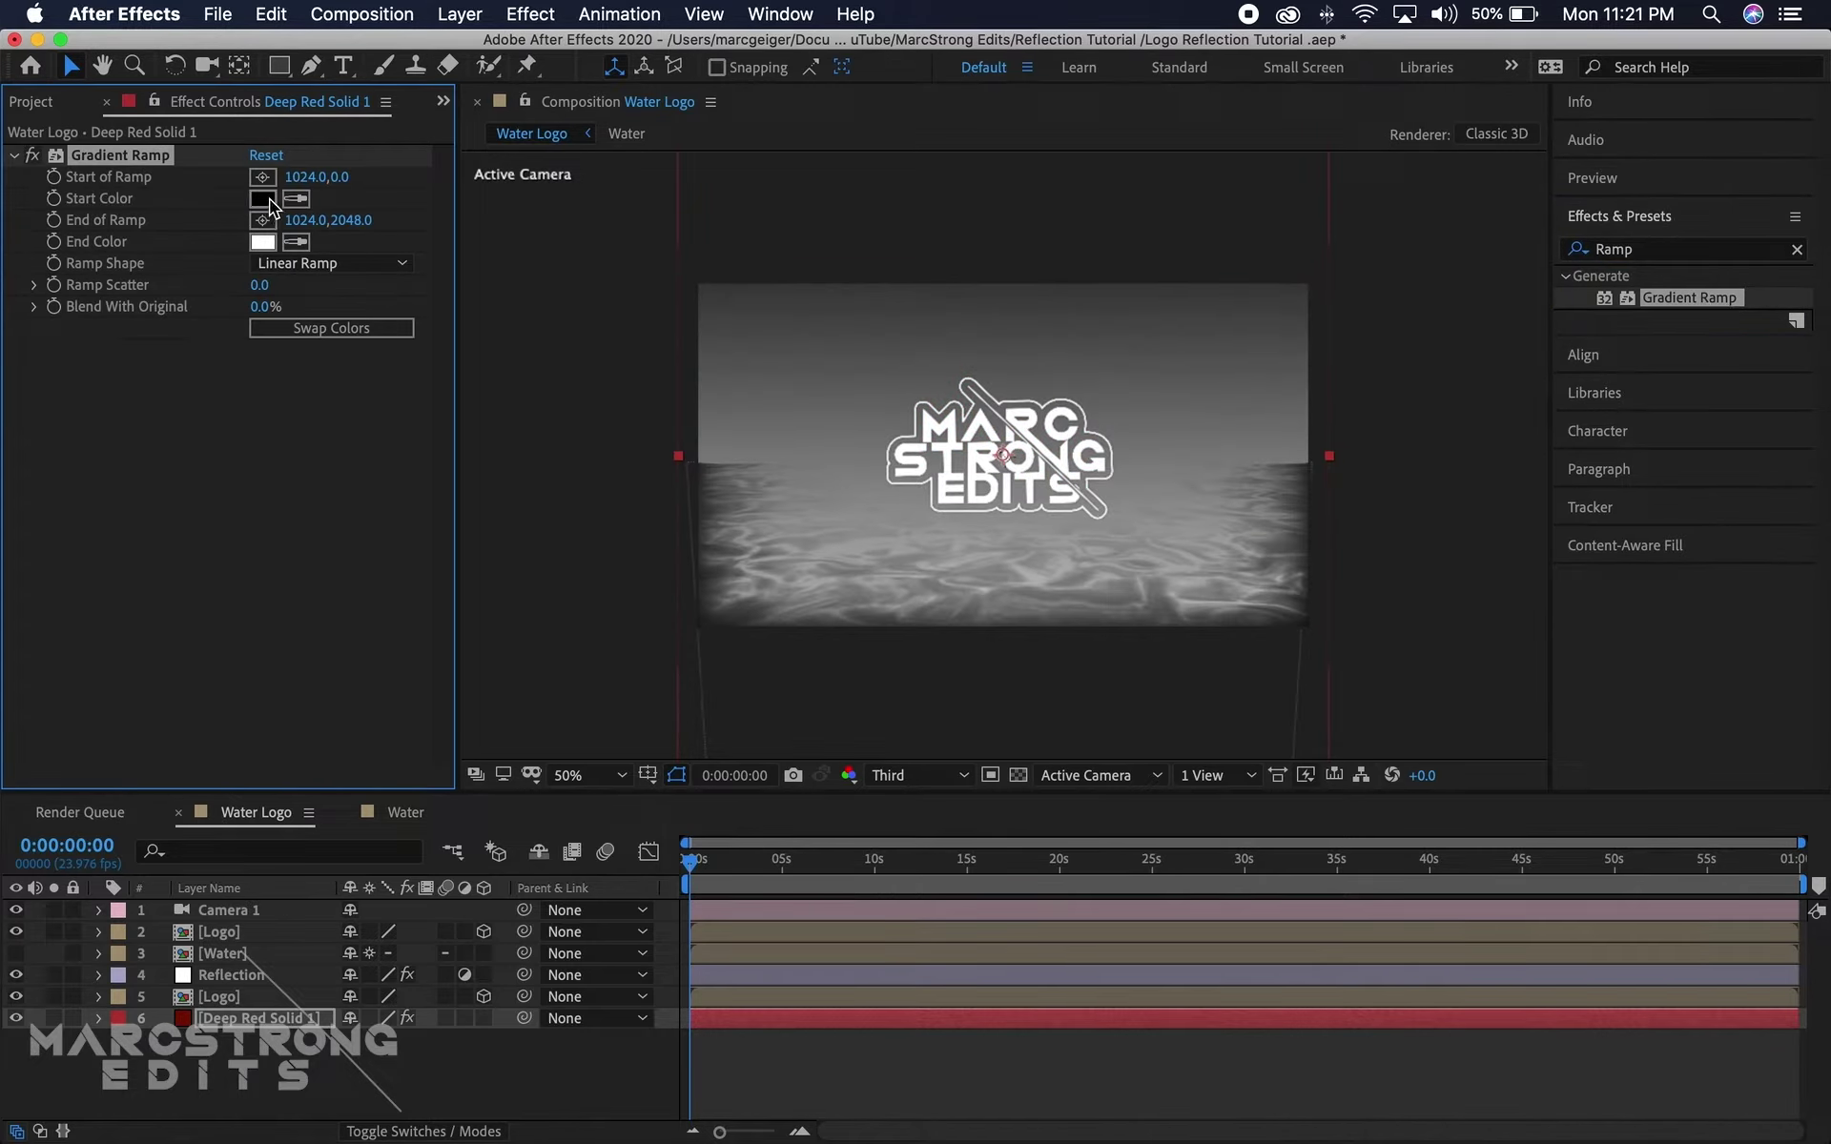
Set the ramp's start colour to red and its end colour to near-black
left_click(294, 245)
left_click(267, 198)
left_click(267, 198)
left_click_drag(419, 610, 367, 458)
key("Return")
left_click(262, 242)
left_click_drag(441, 676, 431, 755)
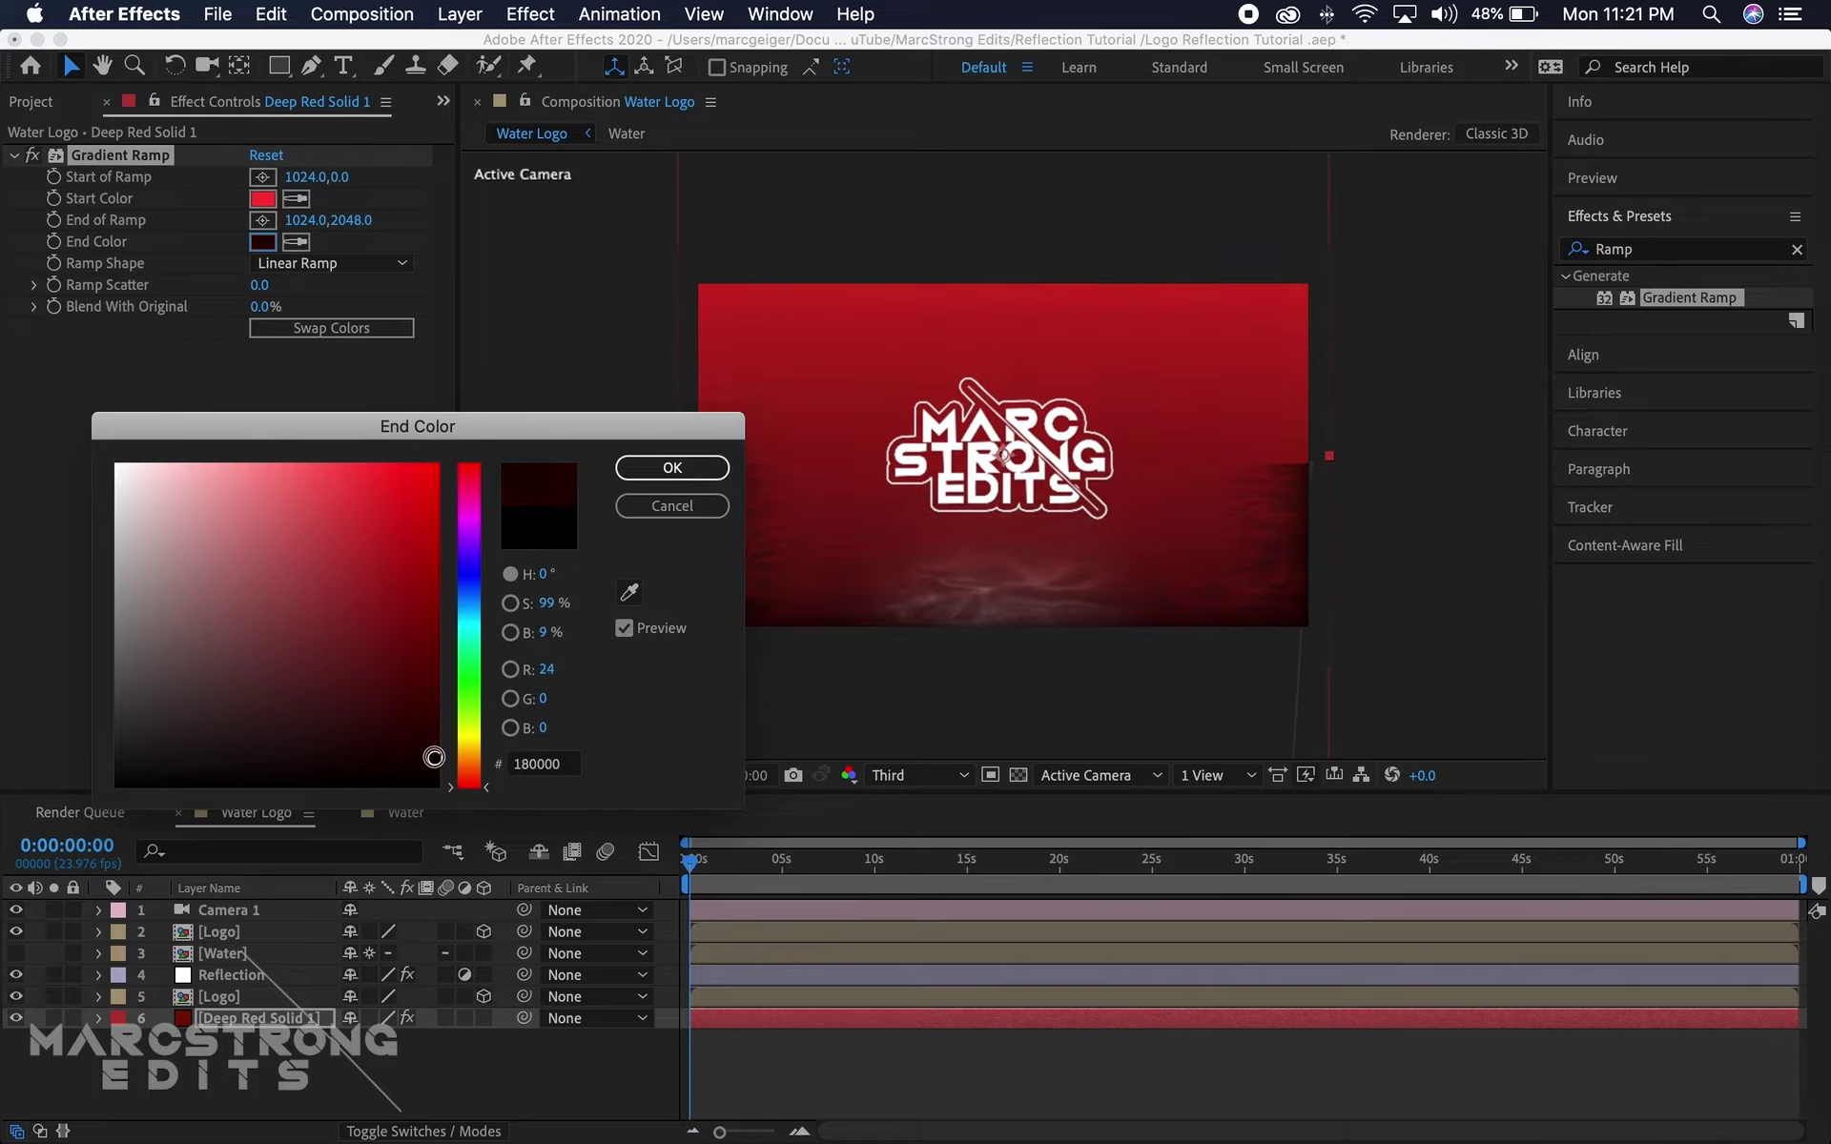
key("Return")
Move the ramp's end point up to 1092,1620 and darken the start colour to F73535
left_click(263, 201)
key("Return")
left_click_drag(991, 715, 995, 610)
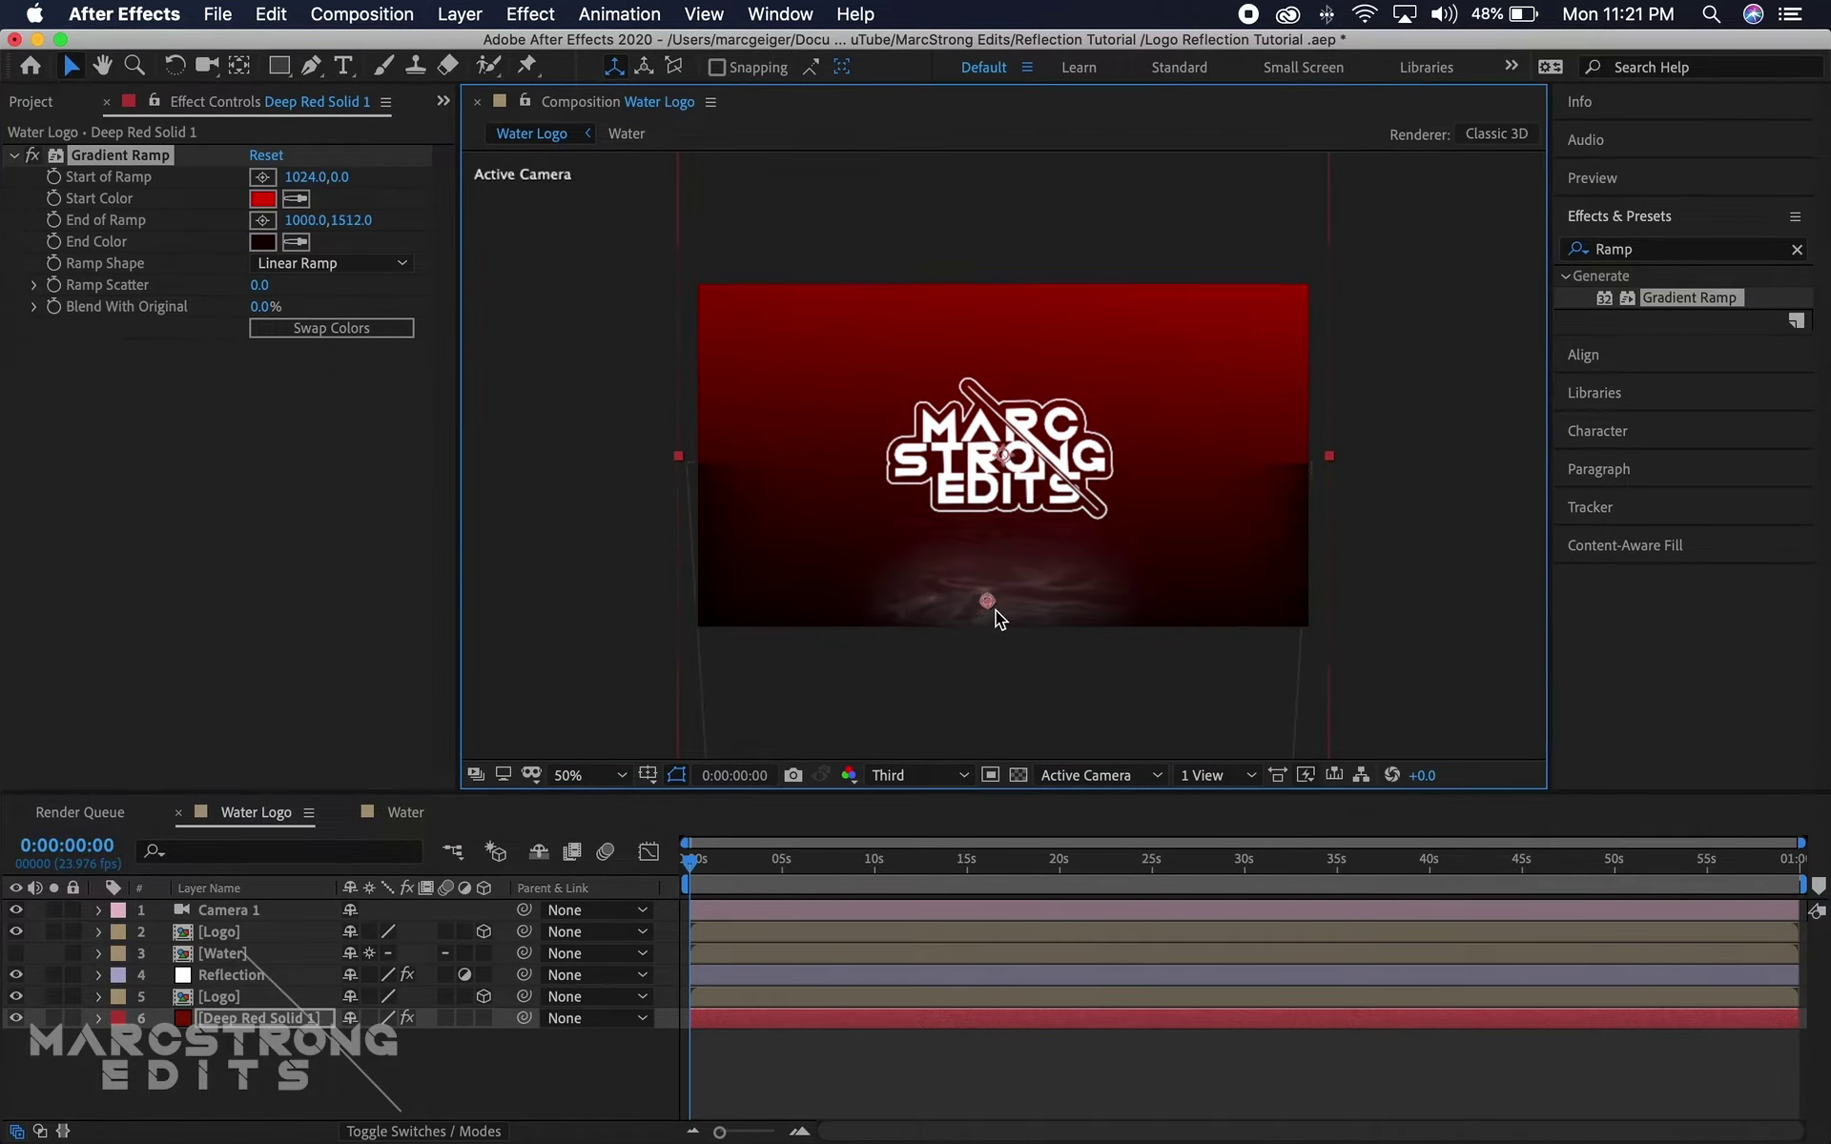
left_click(267, 200)
left_click_drag(388, 543, 380, 564)
key("Return")
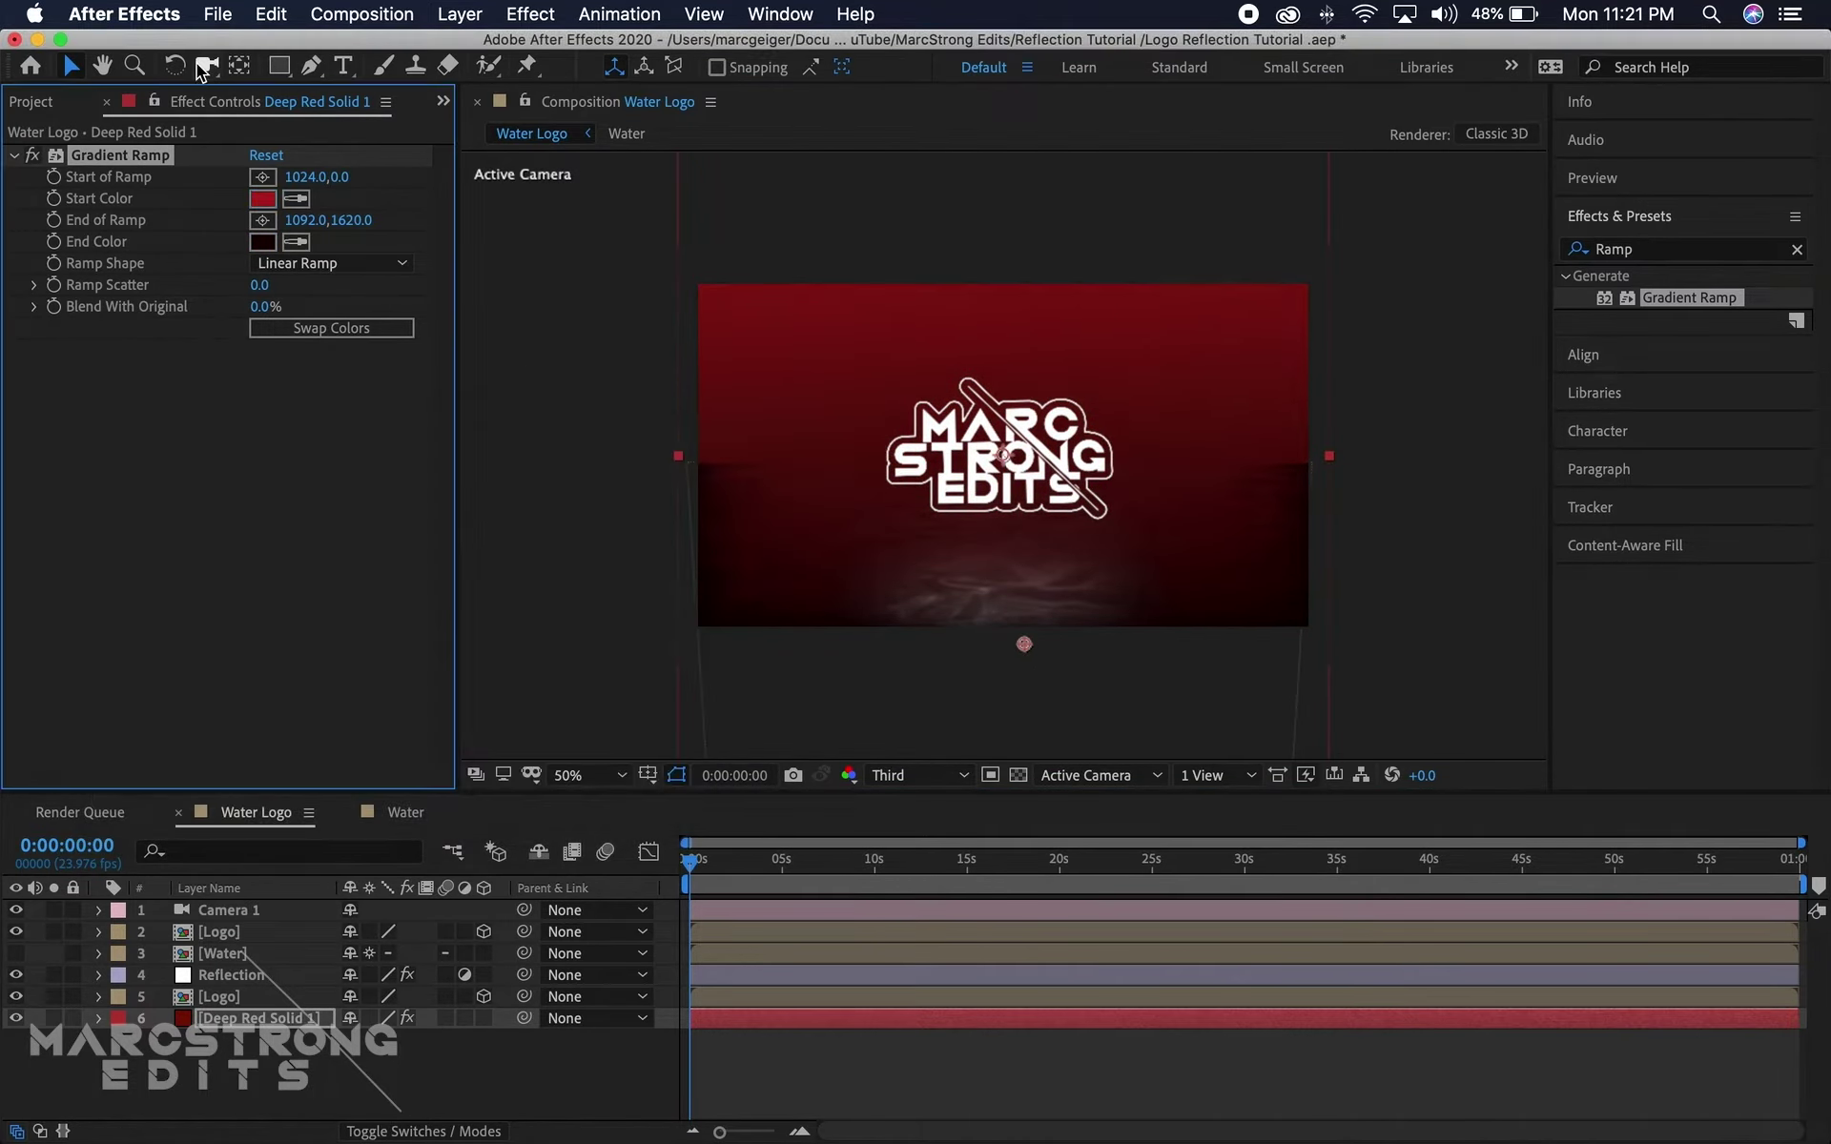
key("c")
left_click_drag(1087, 534, 993, 615)
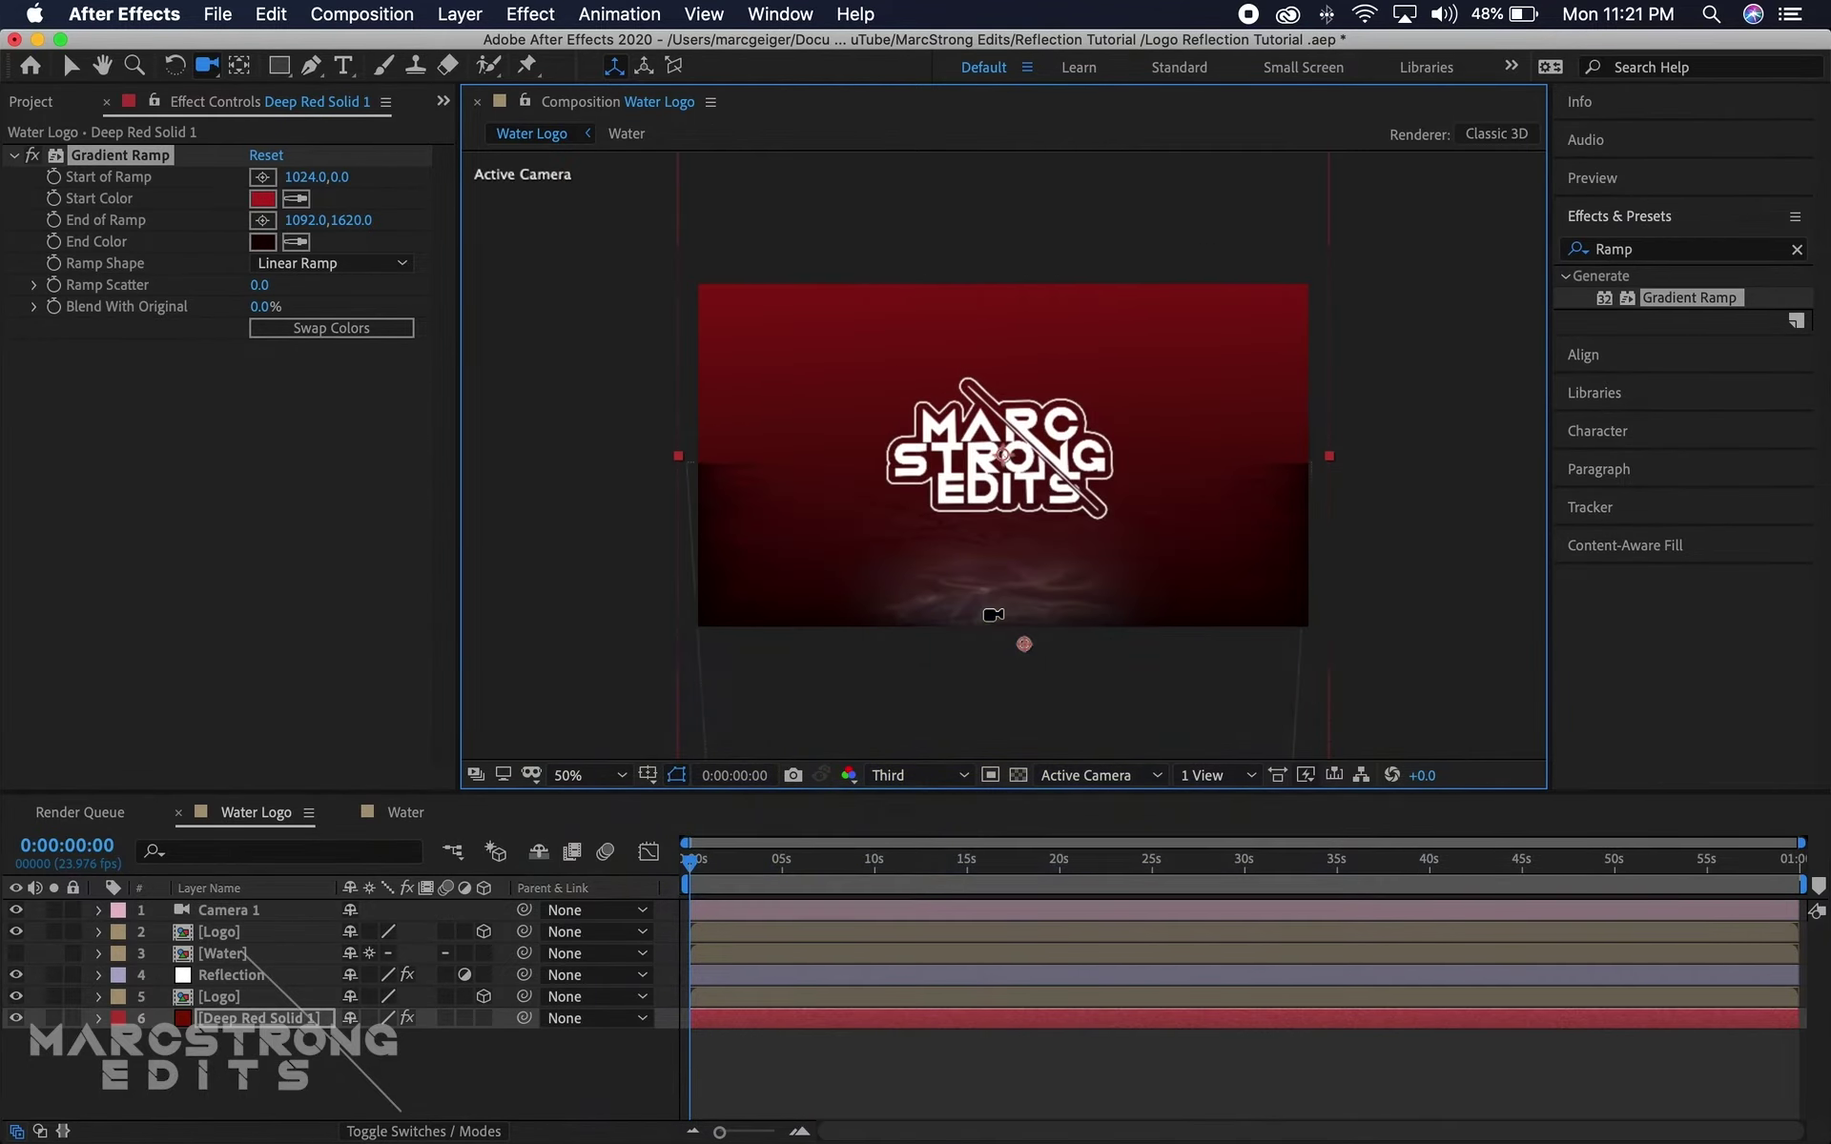
Stretch the water plane wider to the left in the Water comp, then orbit the Water Logo camera slightly
left_click(396, 813)
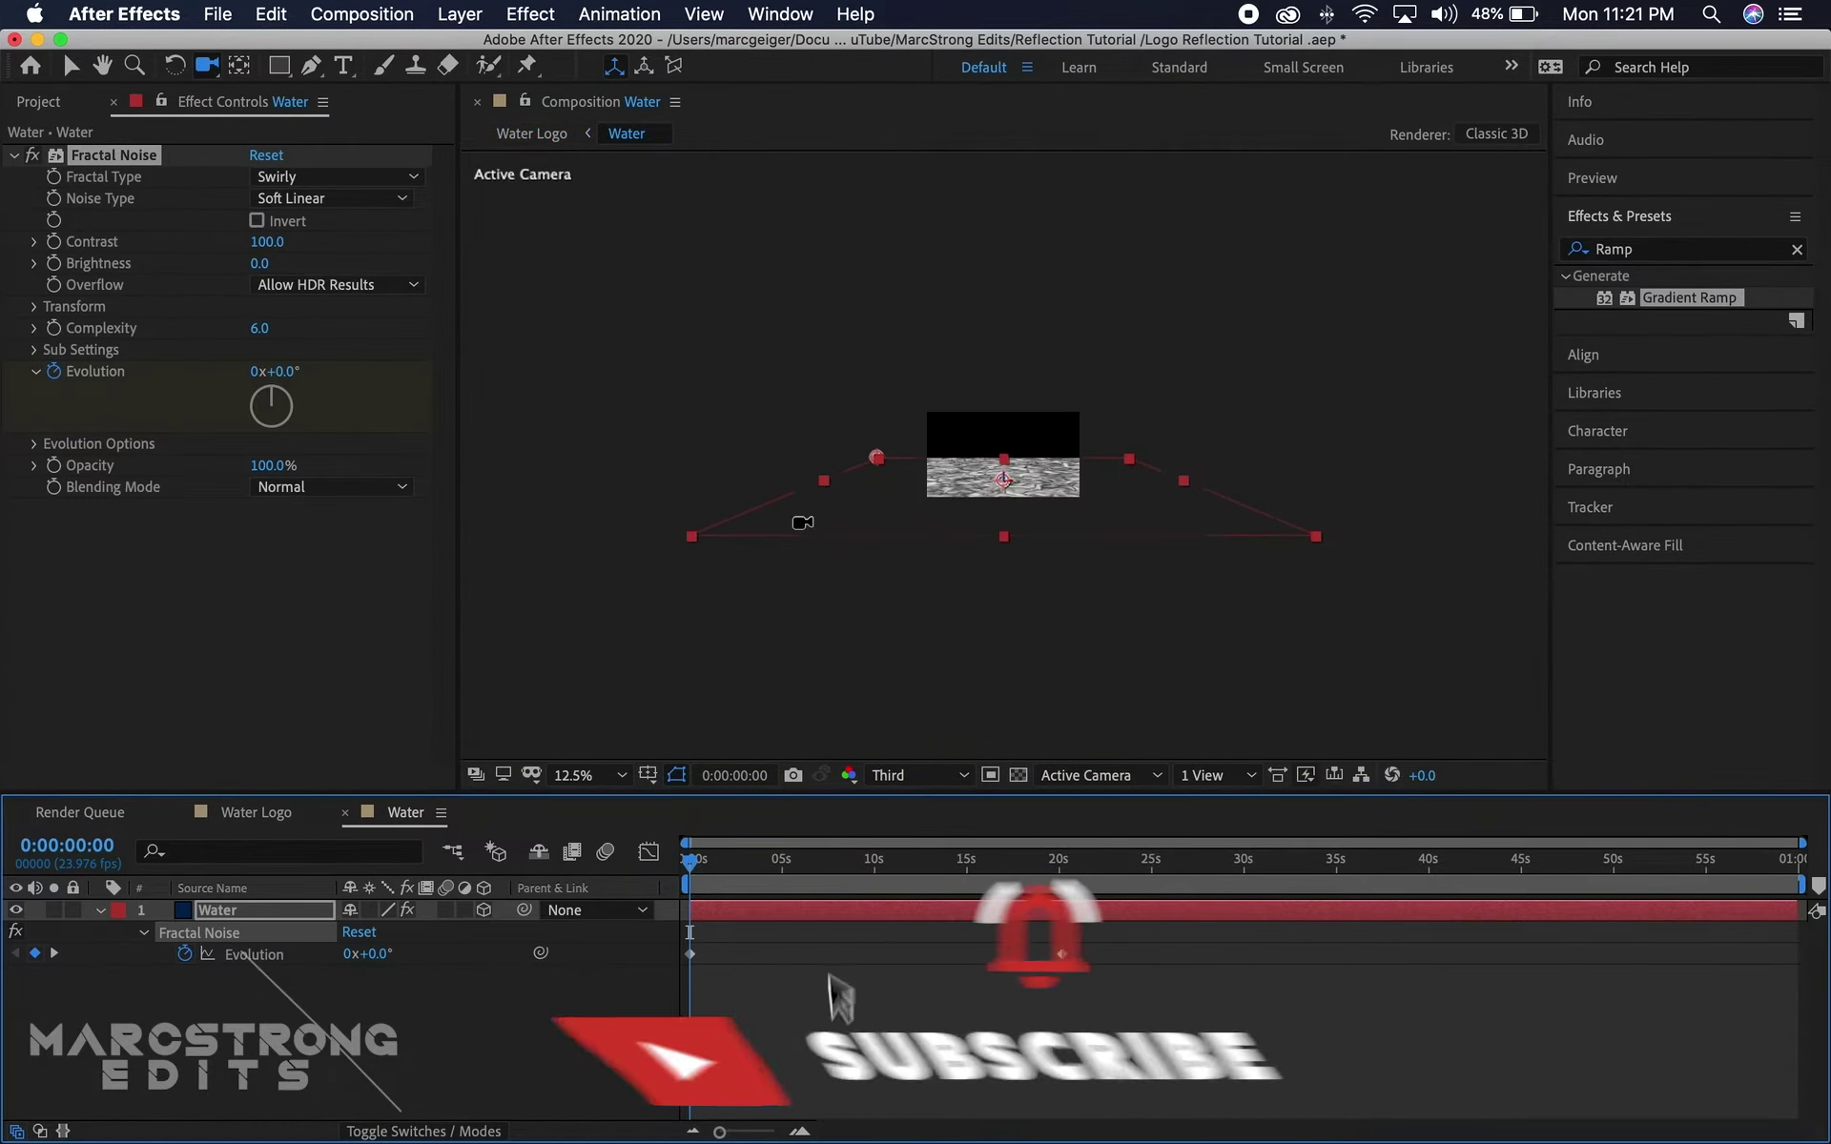
key("v")
left_click_drag(820, 483, 660, 497)
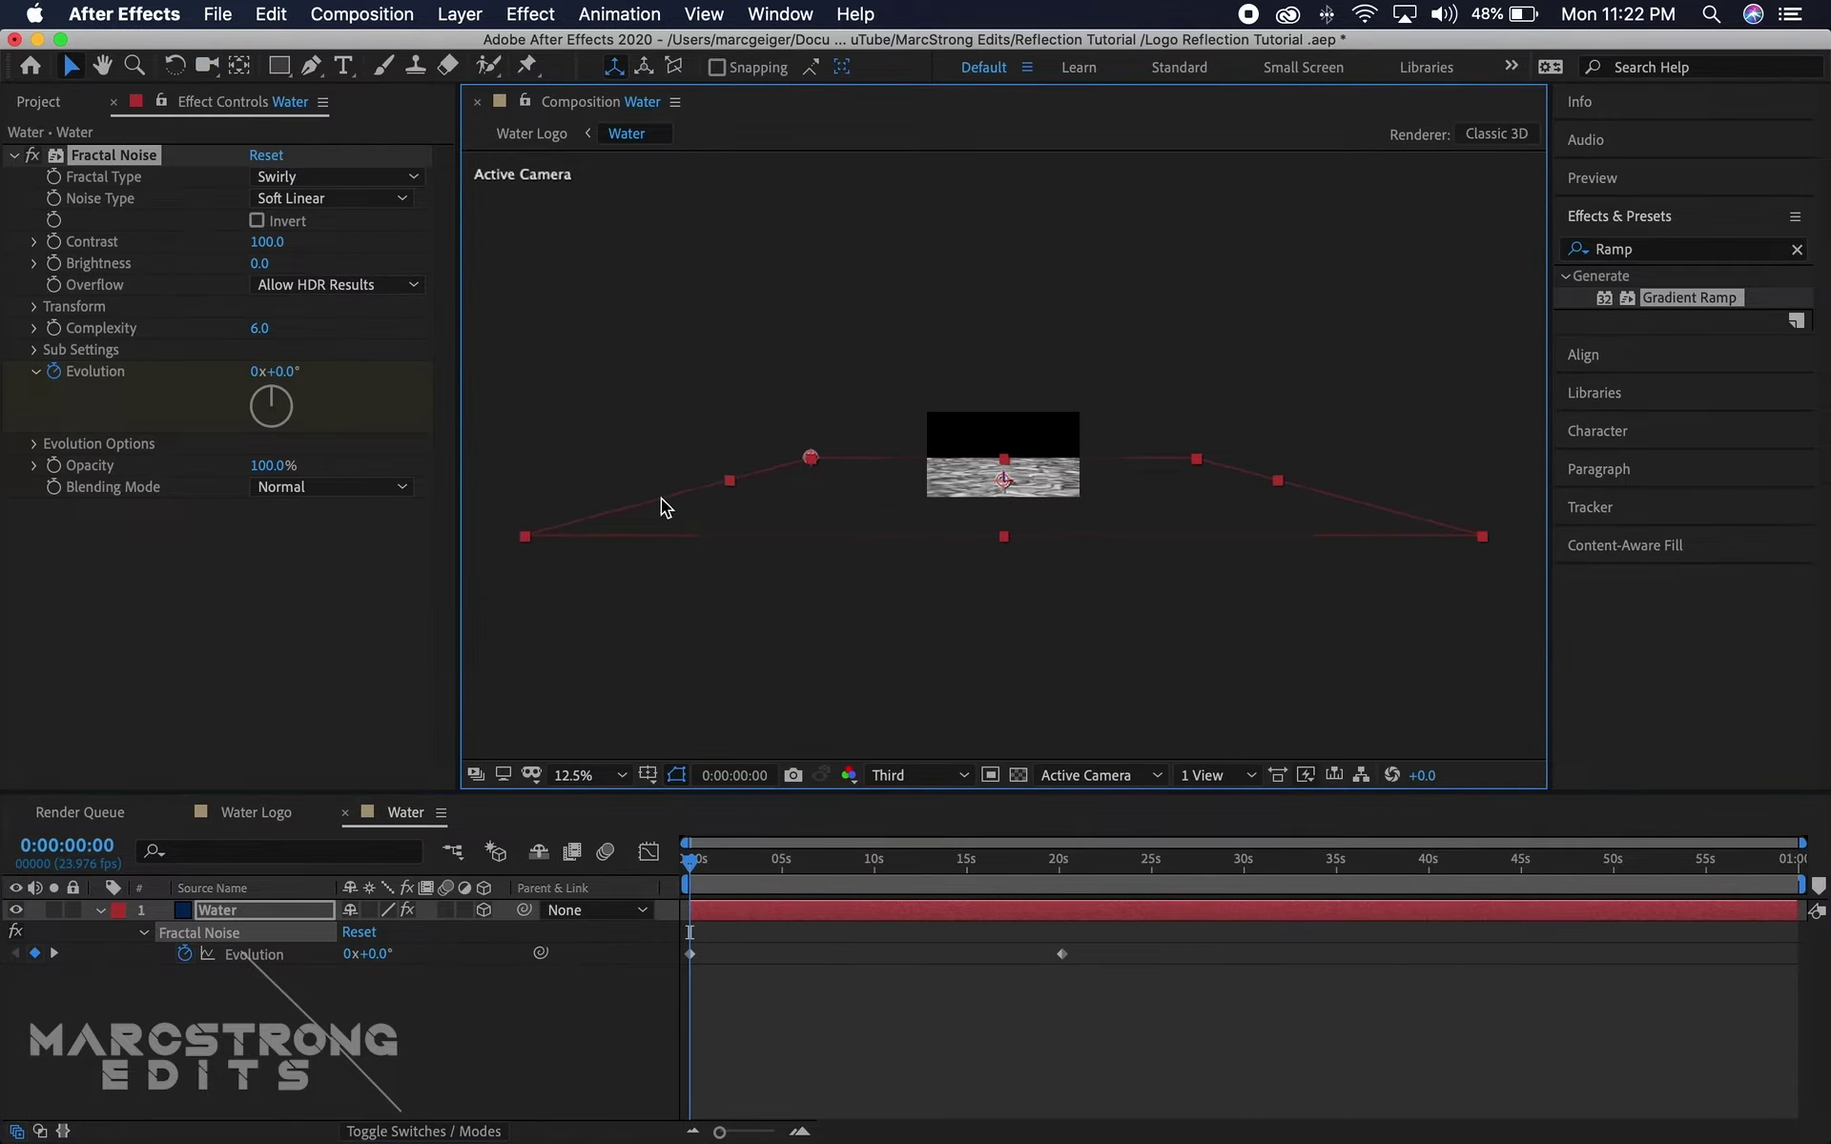
left_click(227, 814)
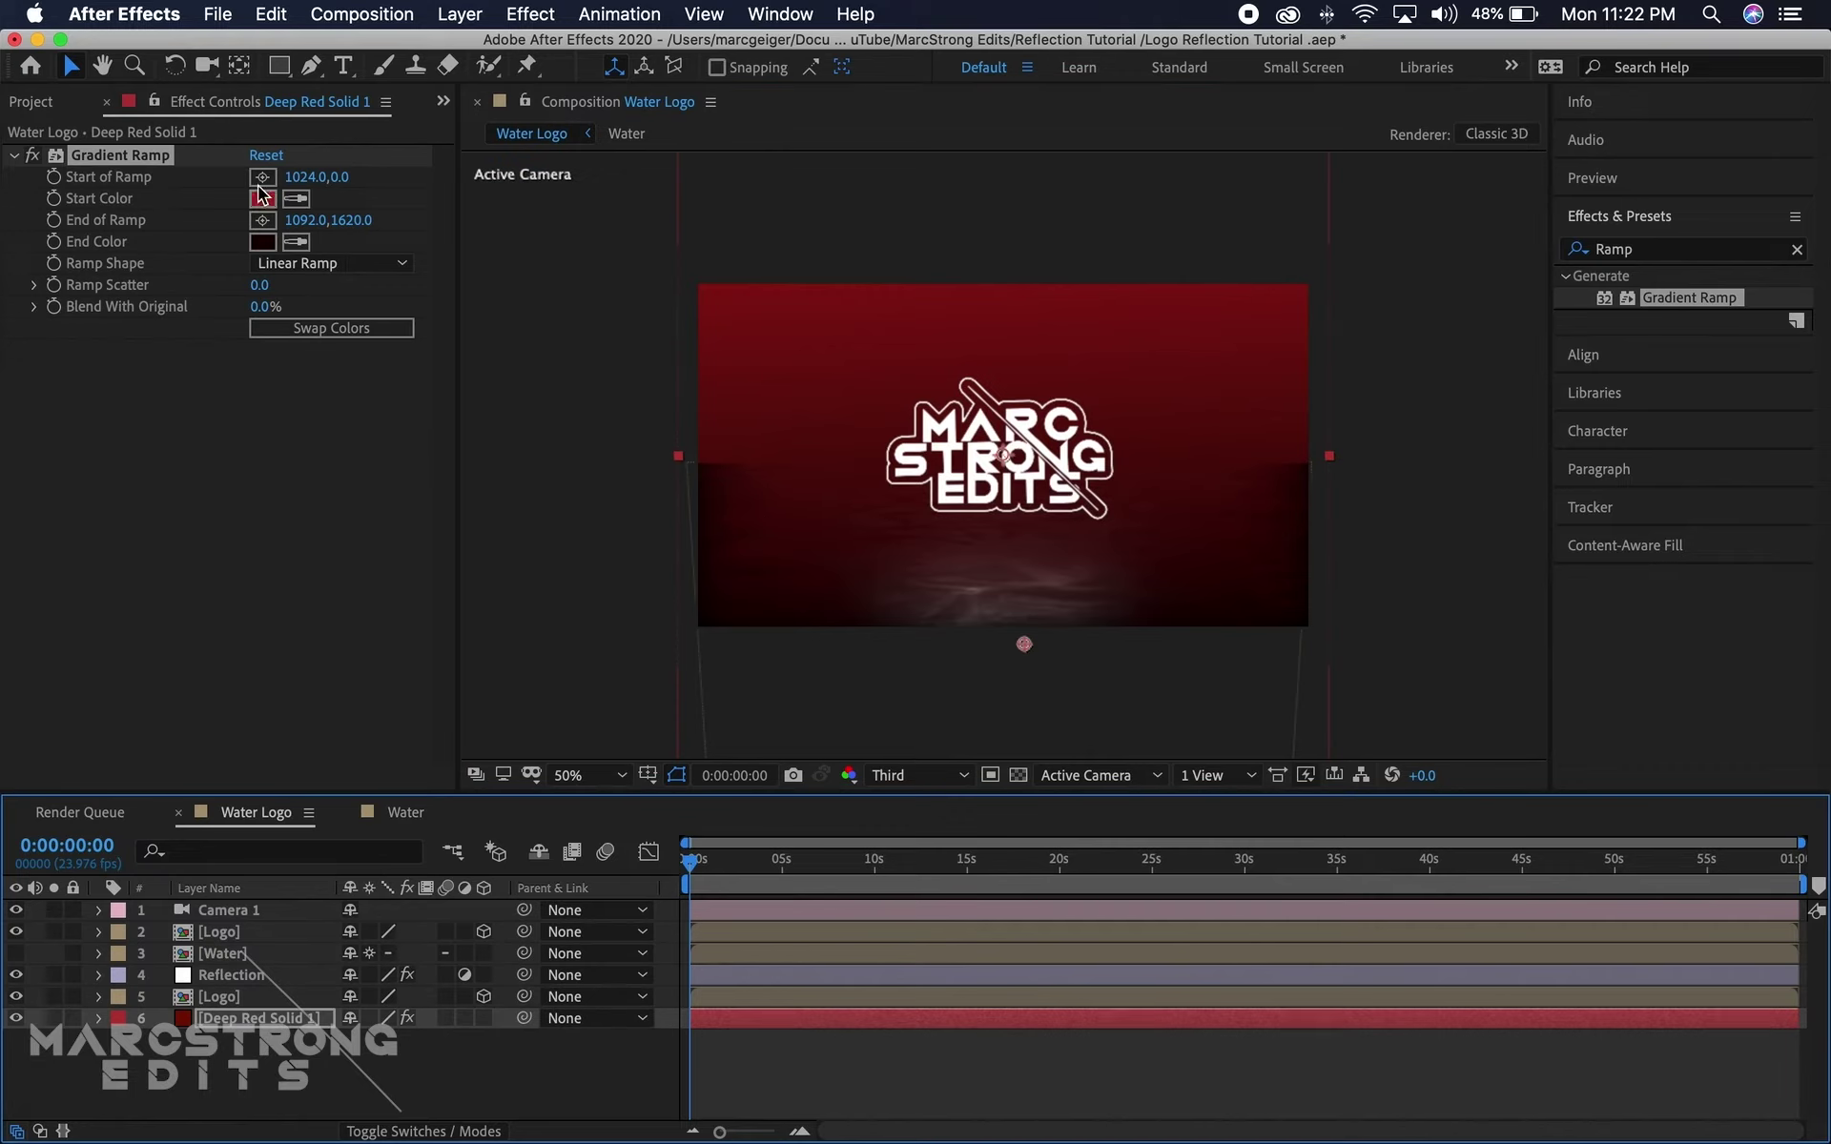
left_click(207, 64)
mouse_move(1205, 584)
left_mouse_down()
mouse_move(1177, 582)
mouse_move(1182, 556)
left_mouse_up()
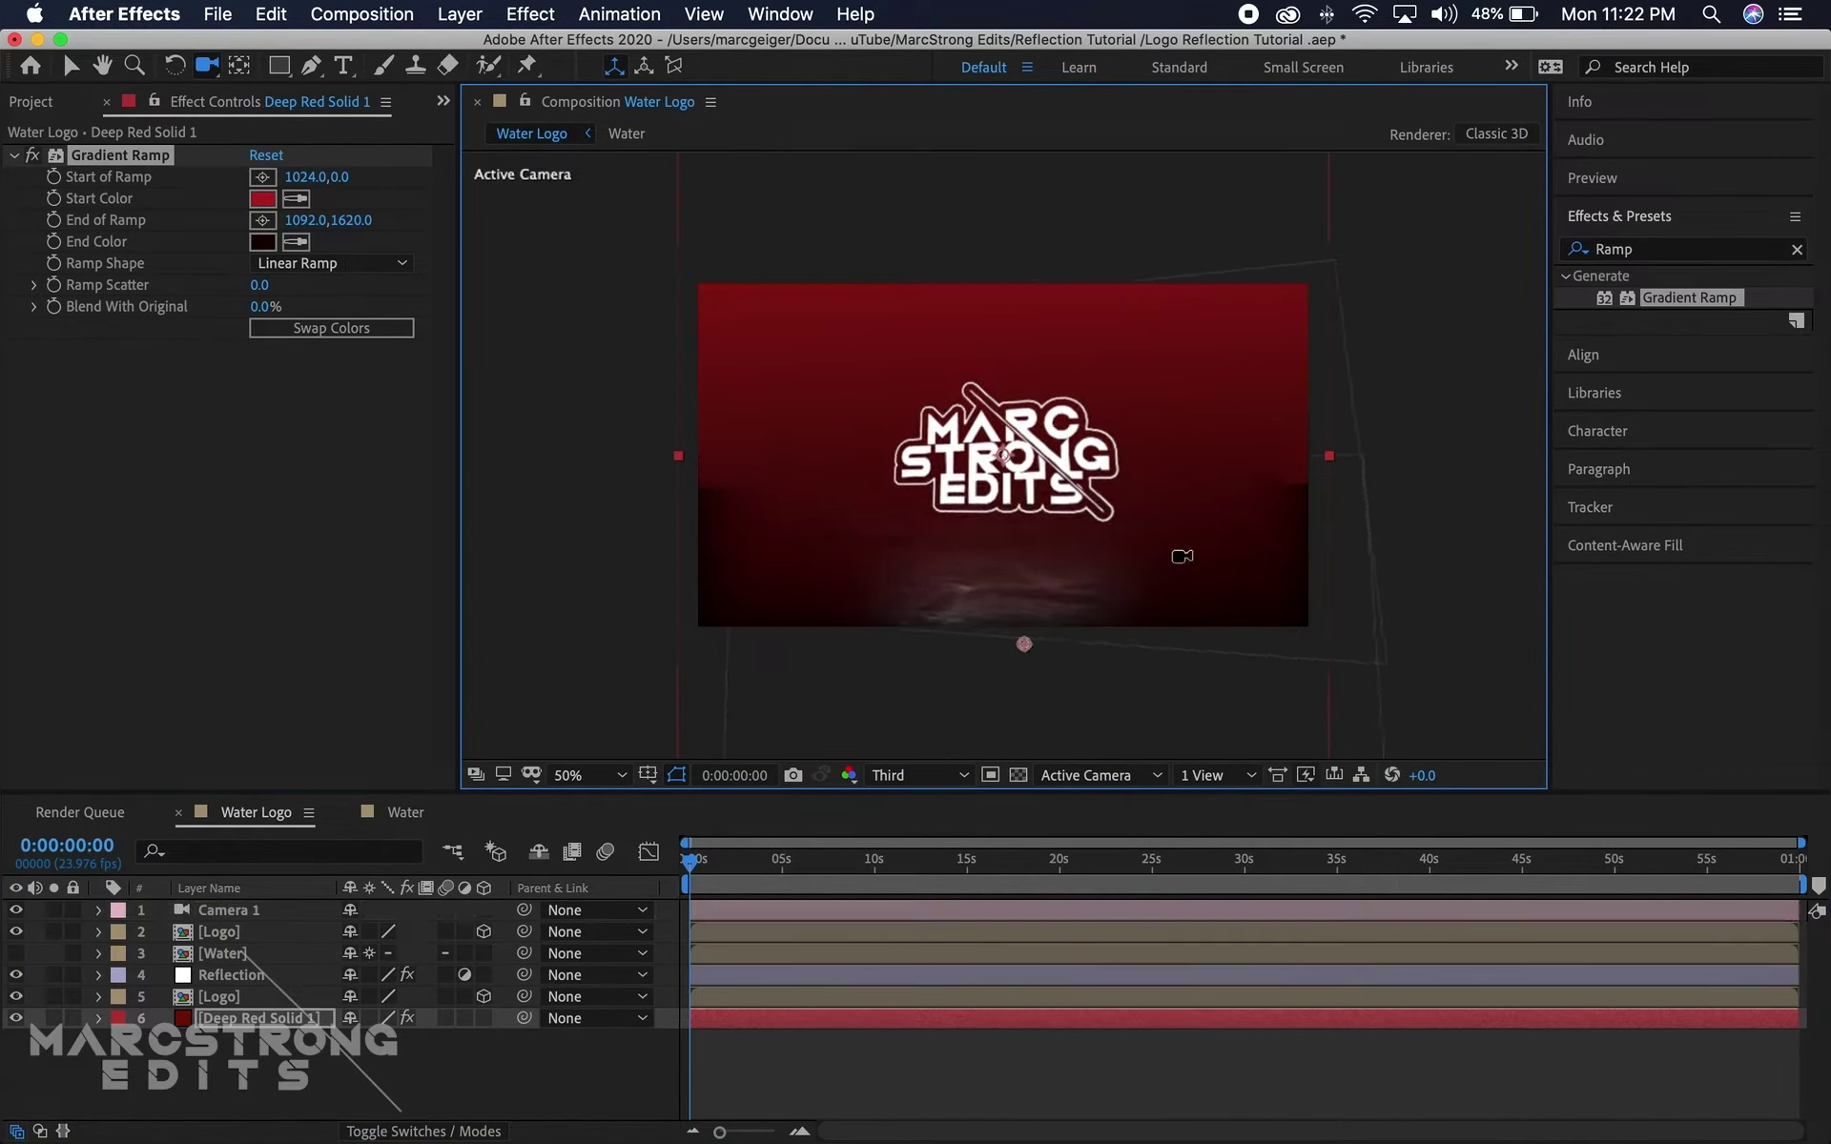
Stretch the water surface further into depth and orbit the camera around the logo scene
left_click(405, 812)
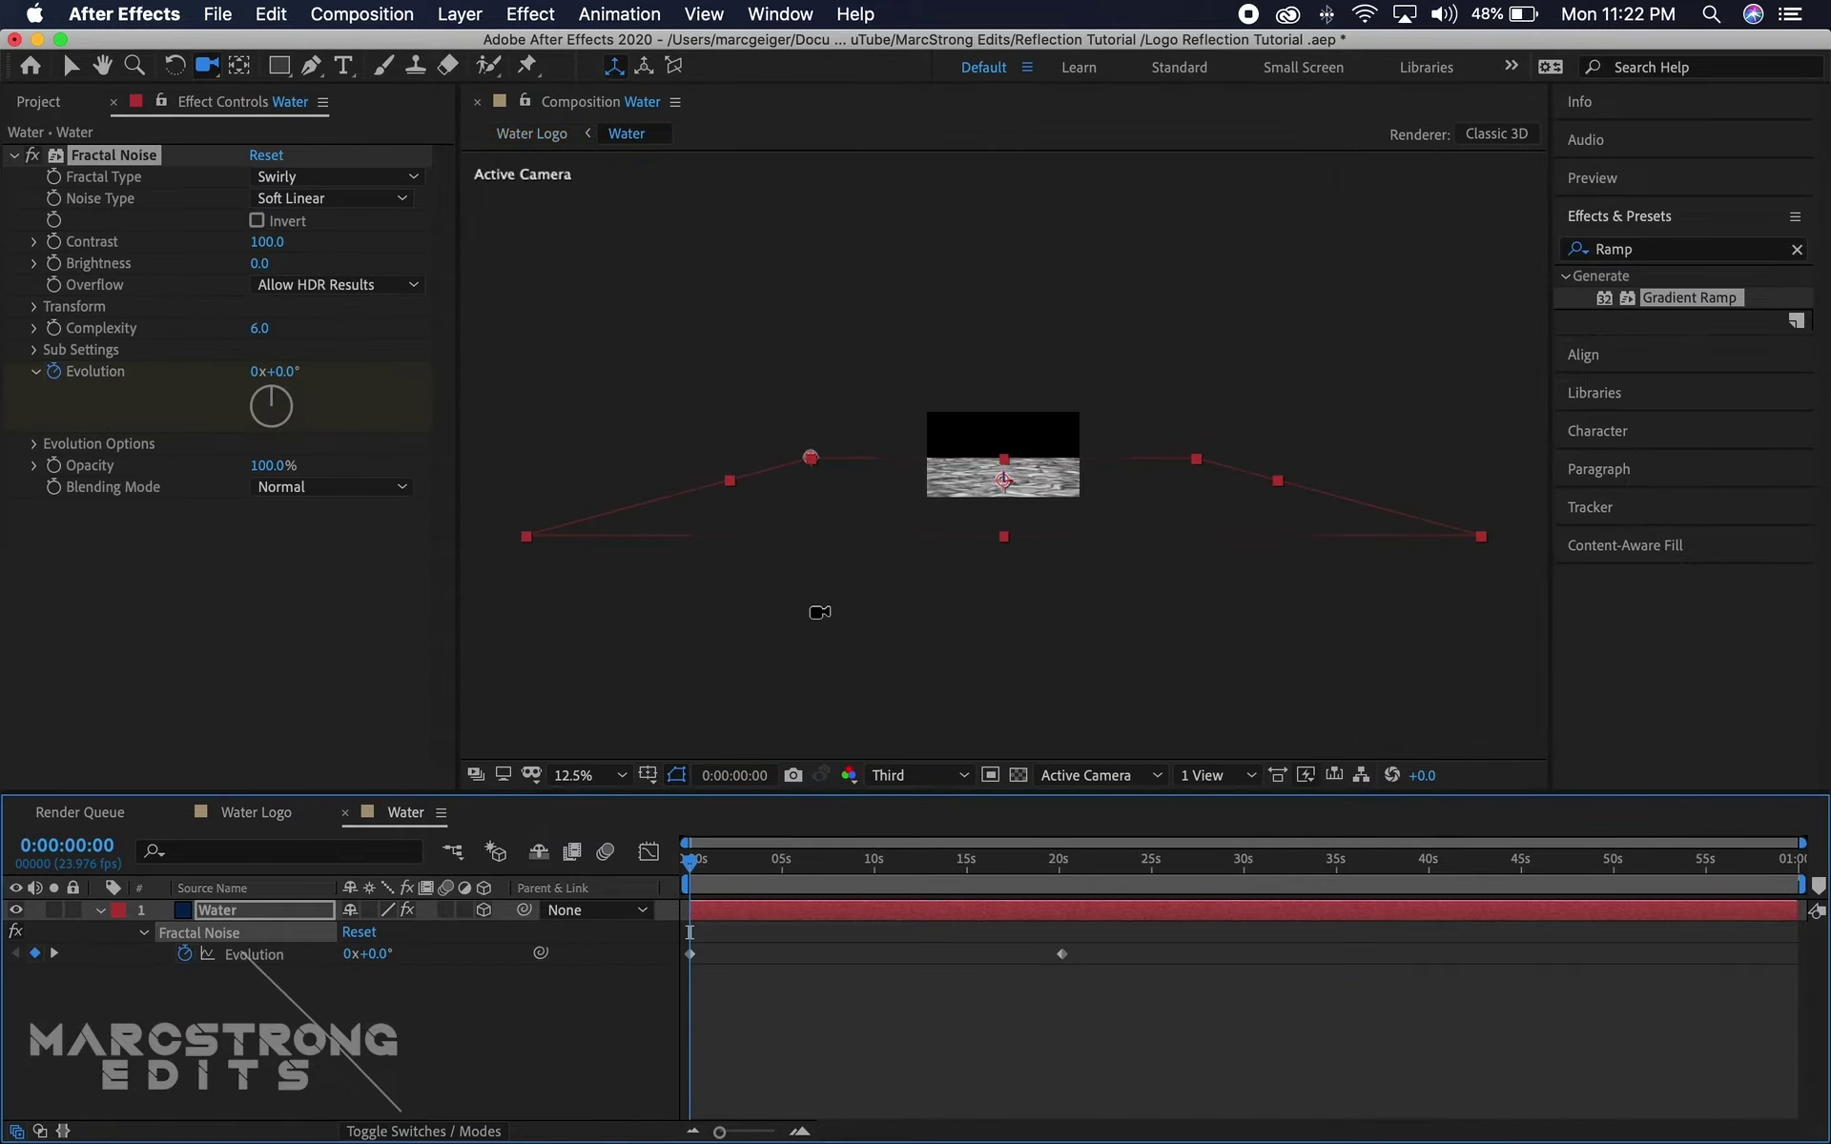
key("v")
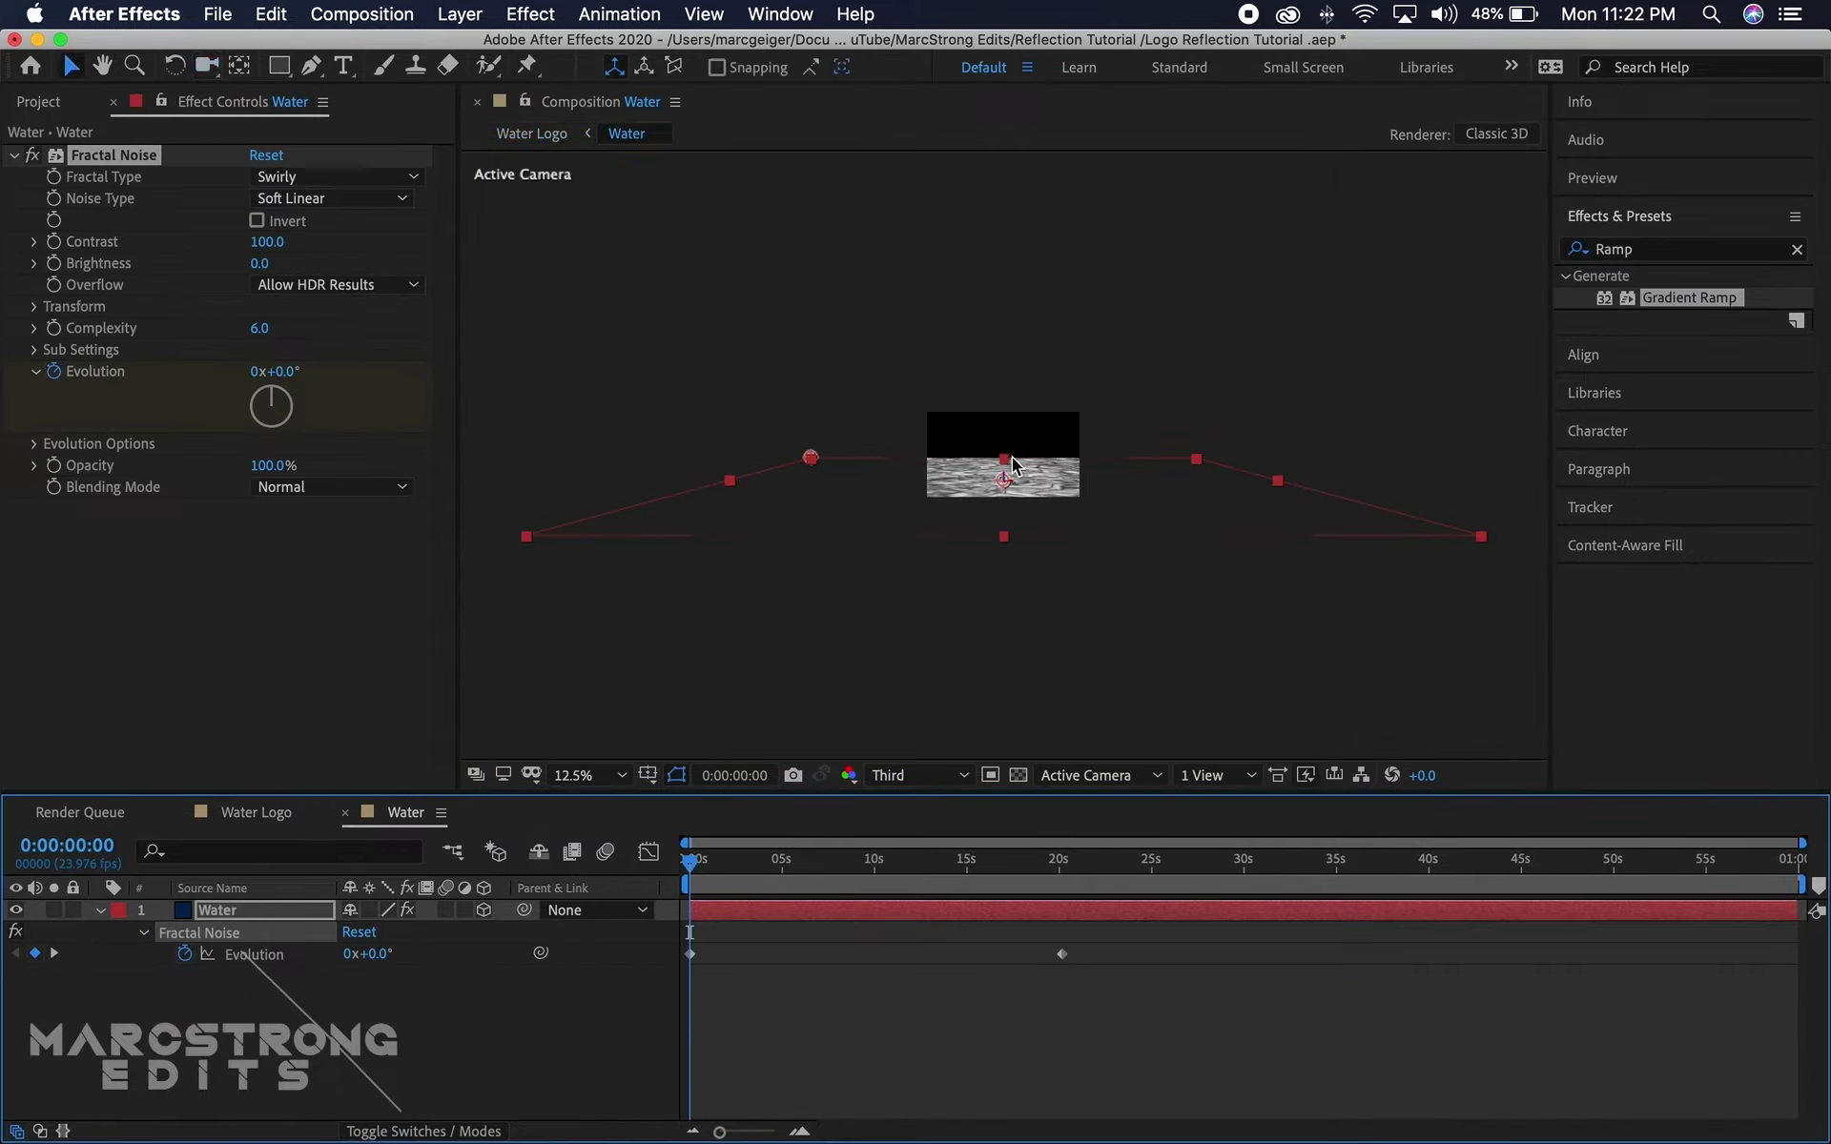
left_click_drag(1006, 467, 1006, 462)
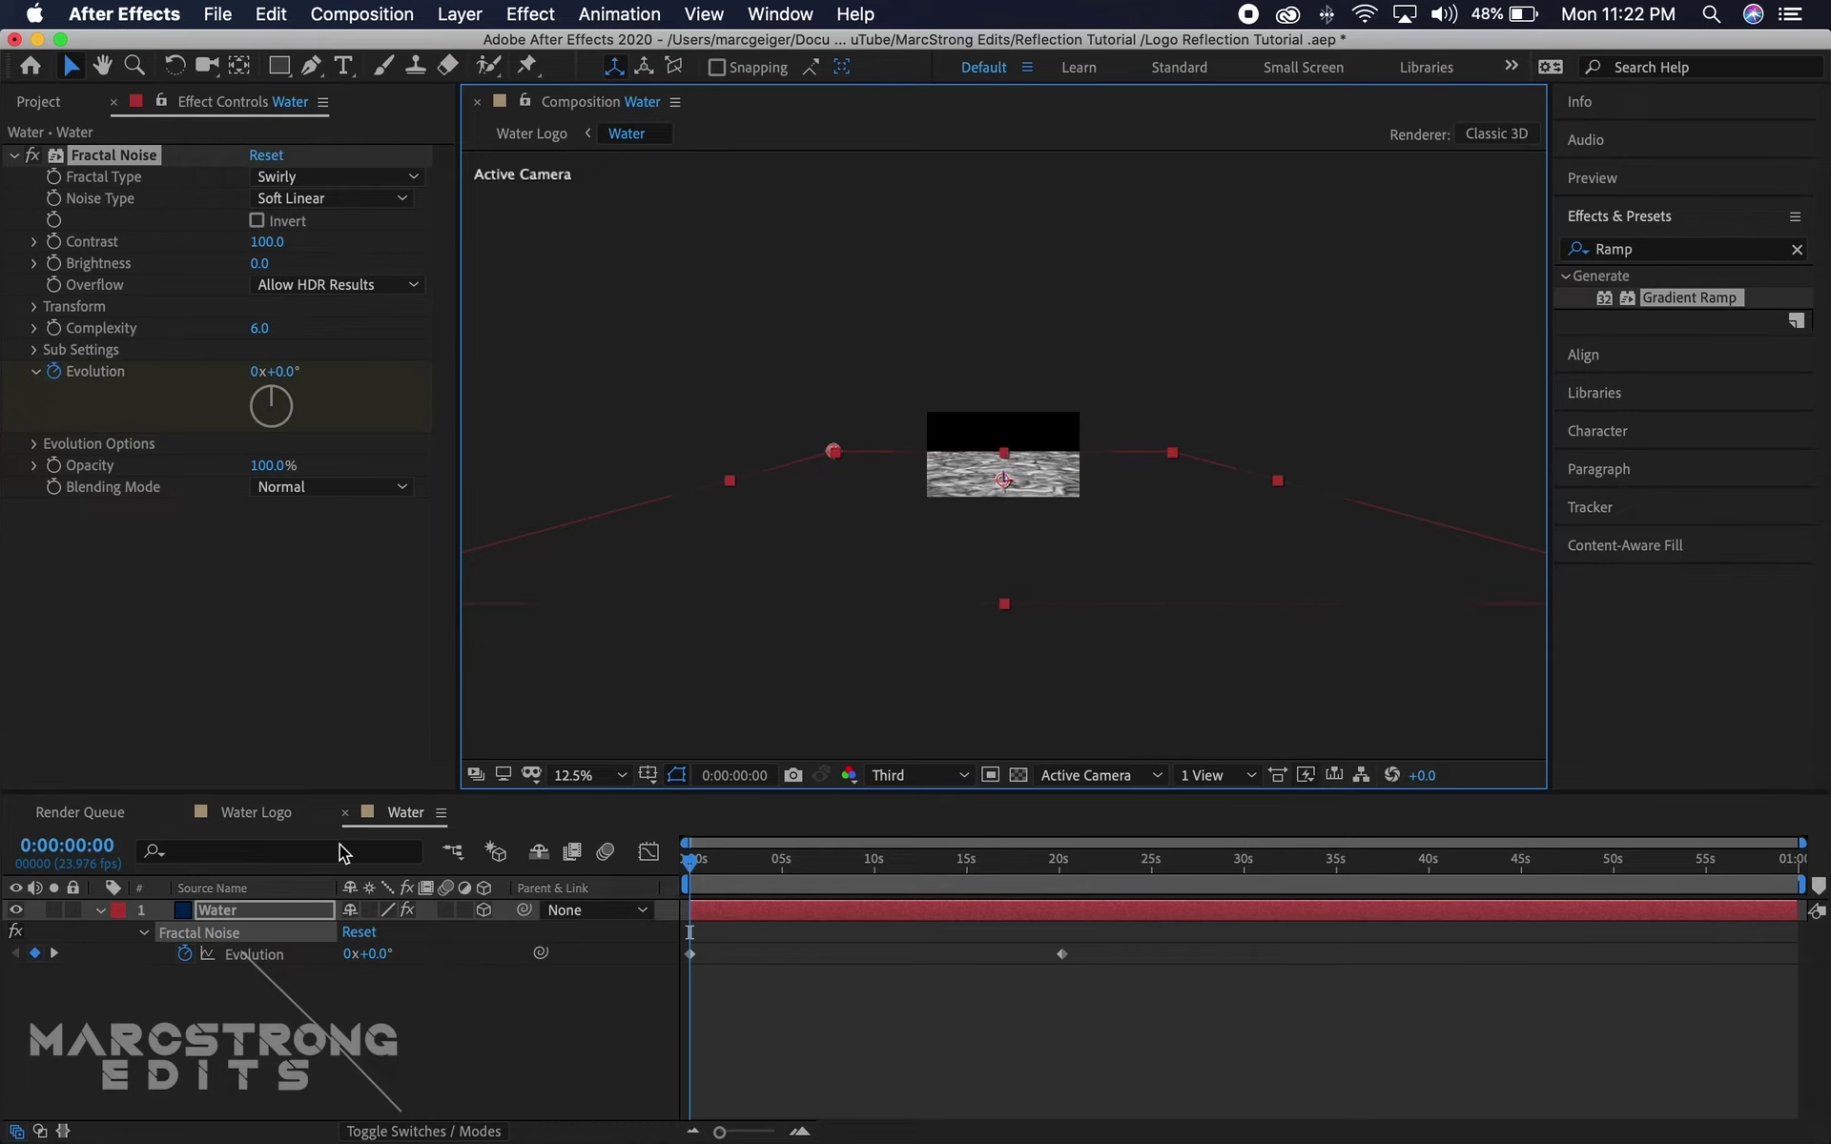
left_click(252, 814)
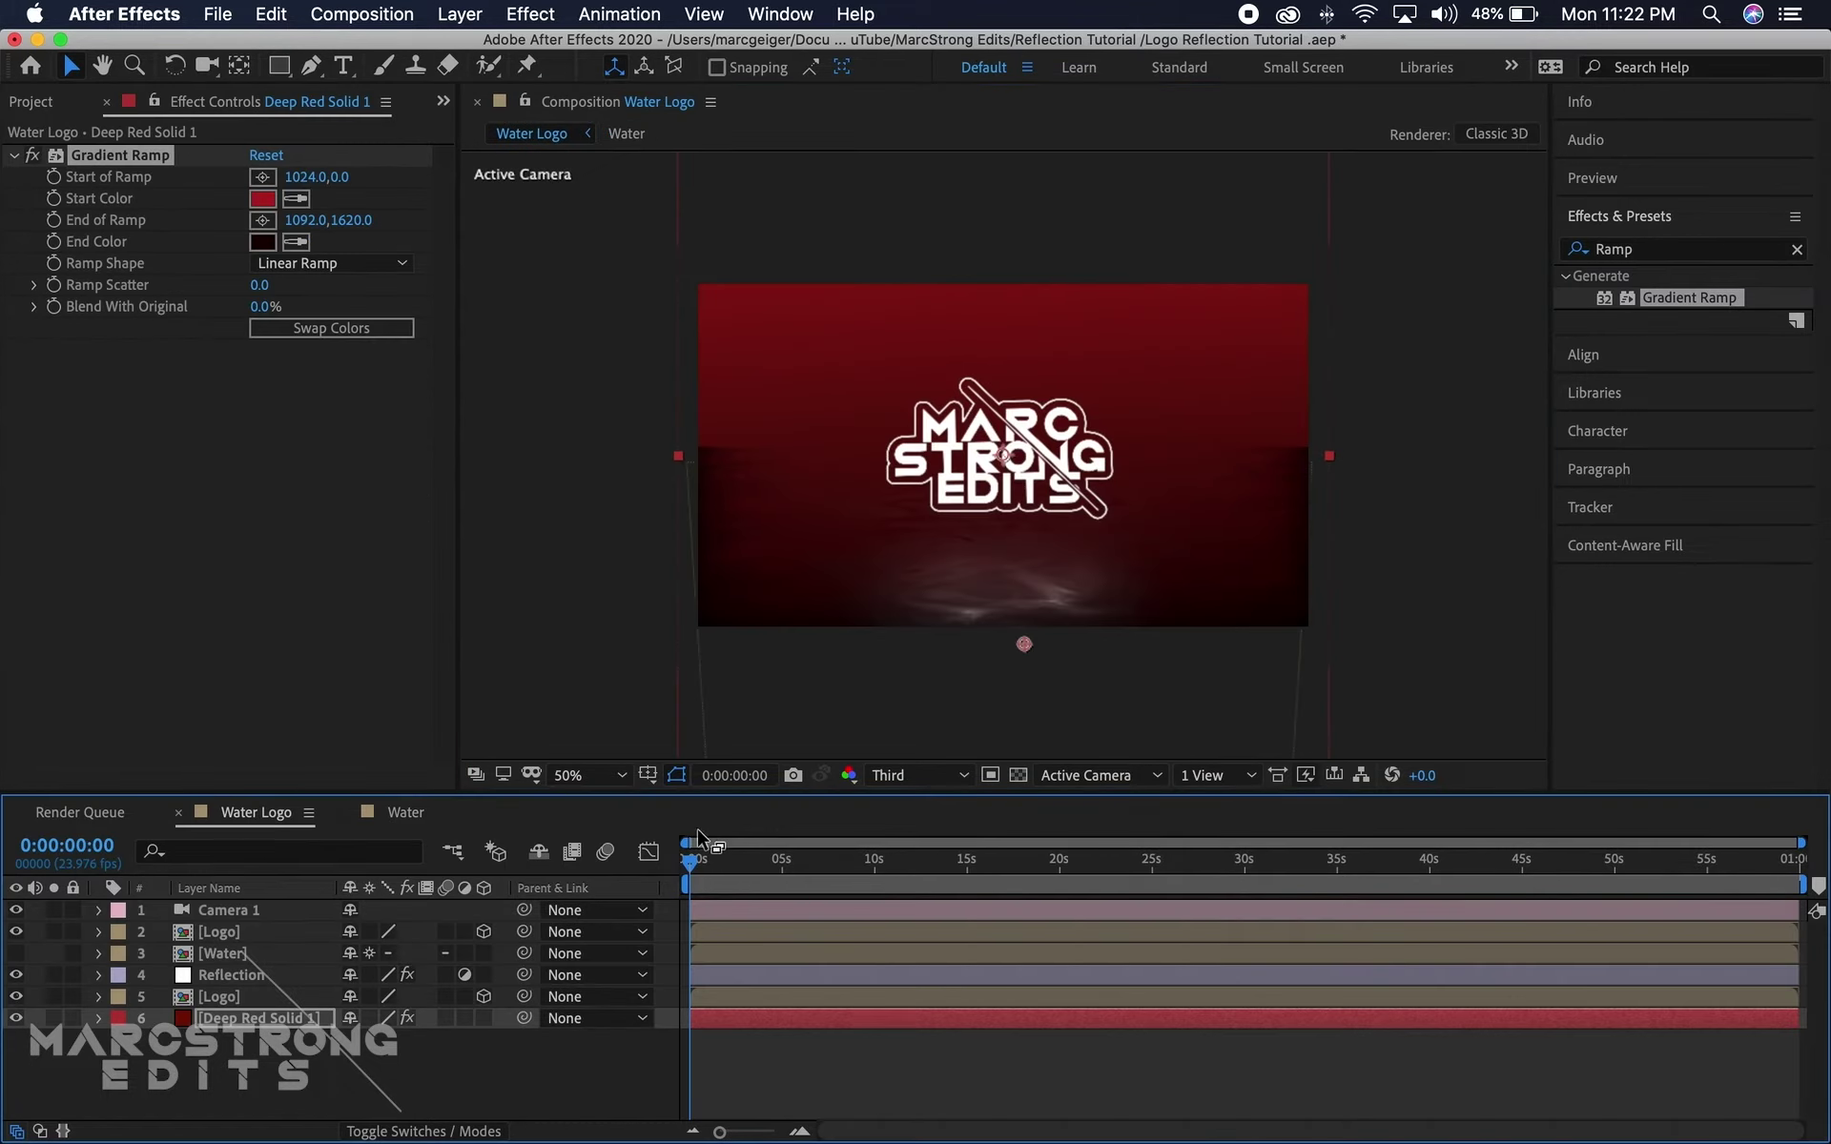
left_click(208, 66)
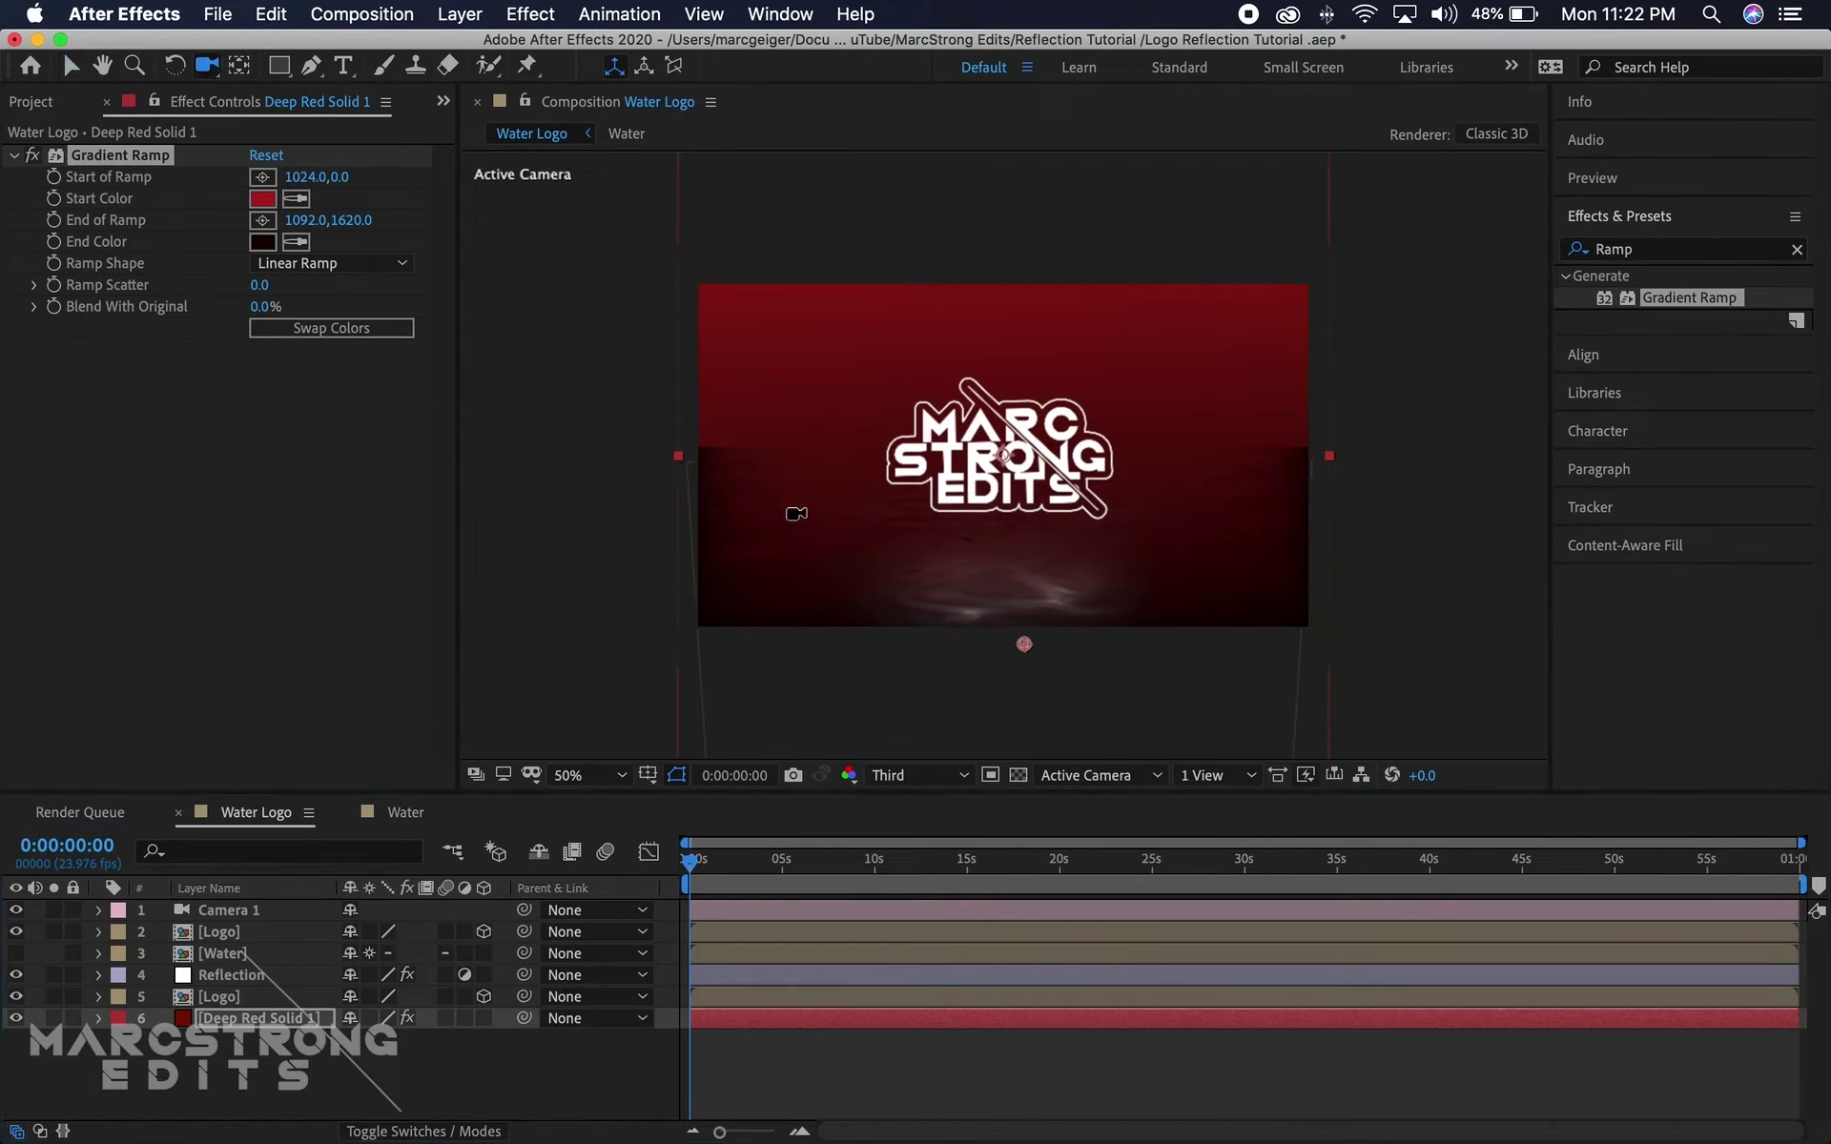
left_click_drag(941, 543, 878, 471)
key("v")
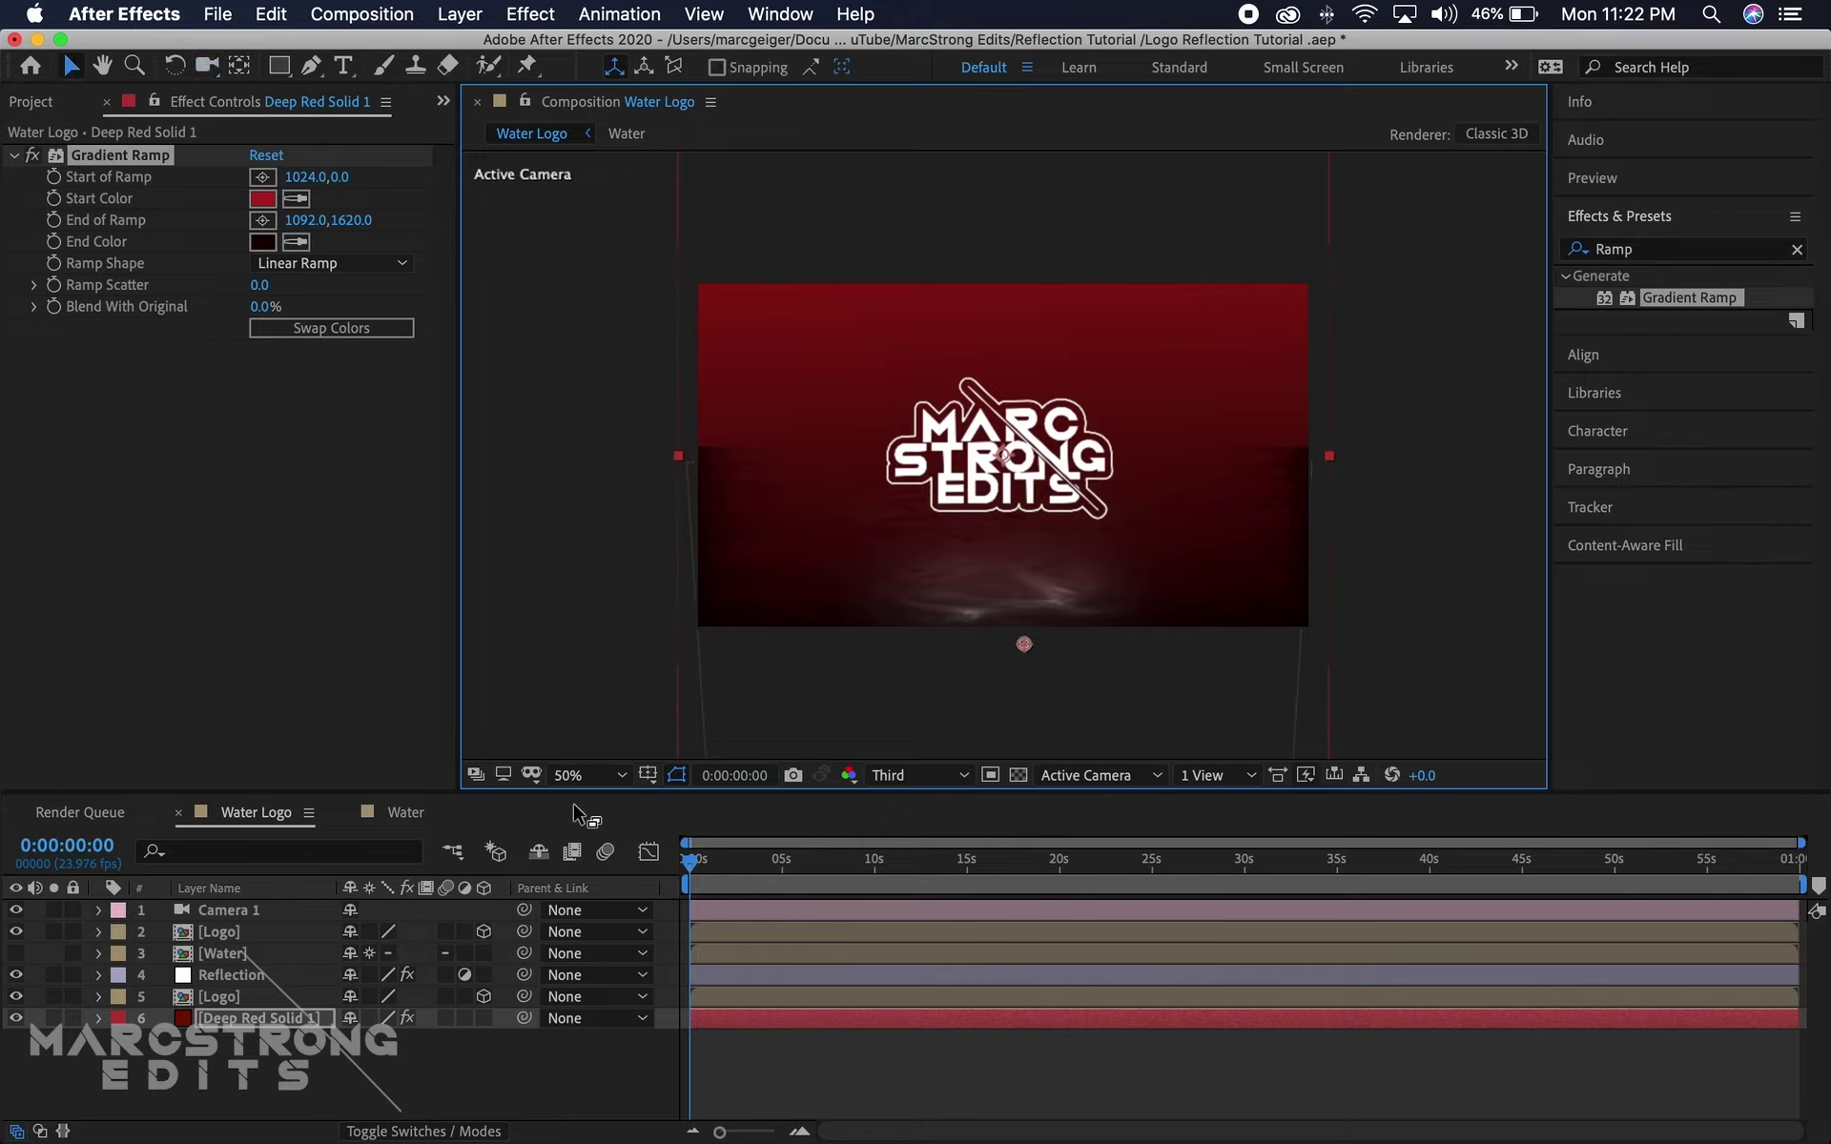
Add City background PNG just above Deep Red Solid 1 and make it a 3D layer
left_click(39, 102)
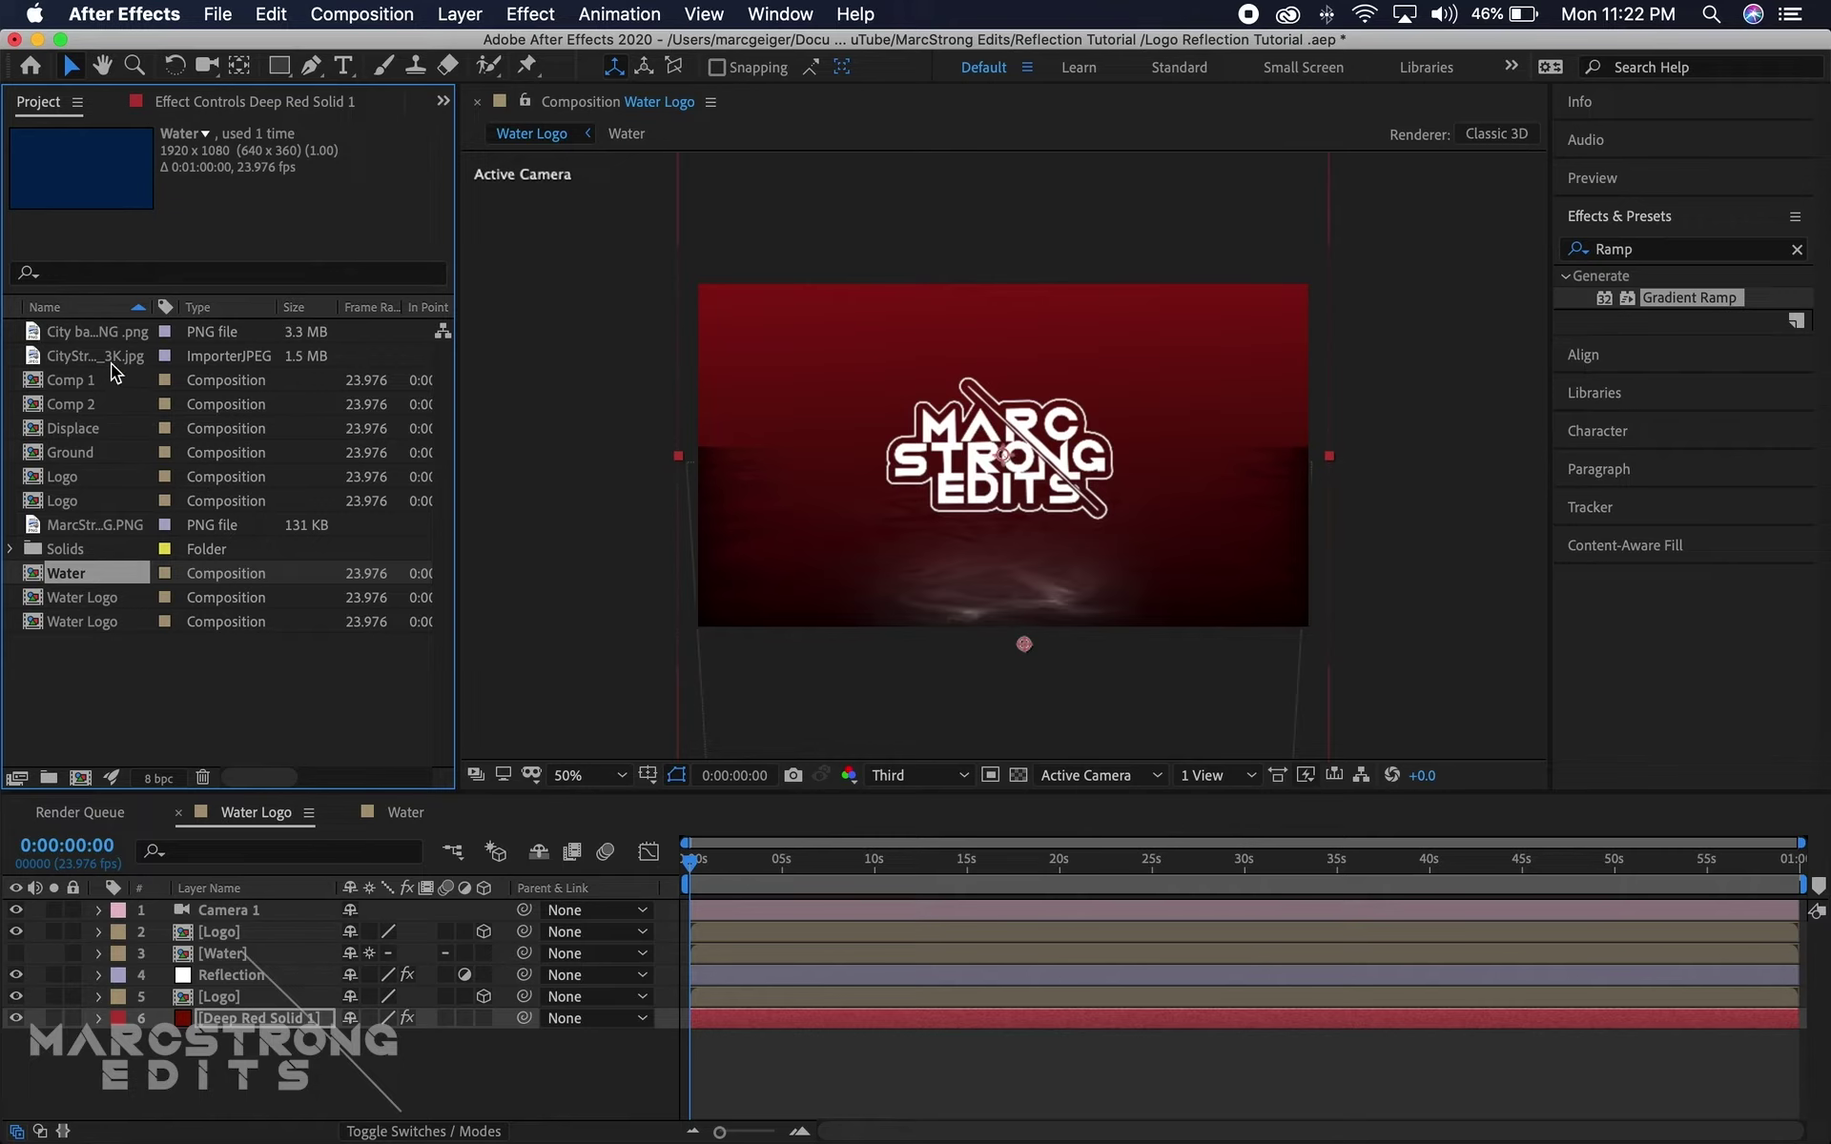
left_click_drag(108, 333, 243, 1039)
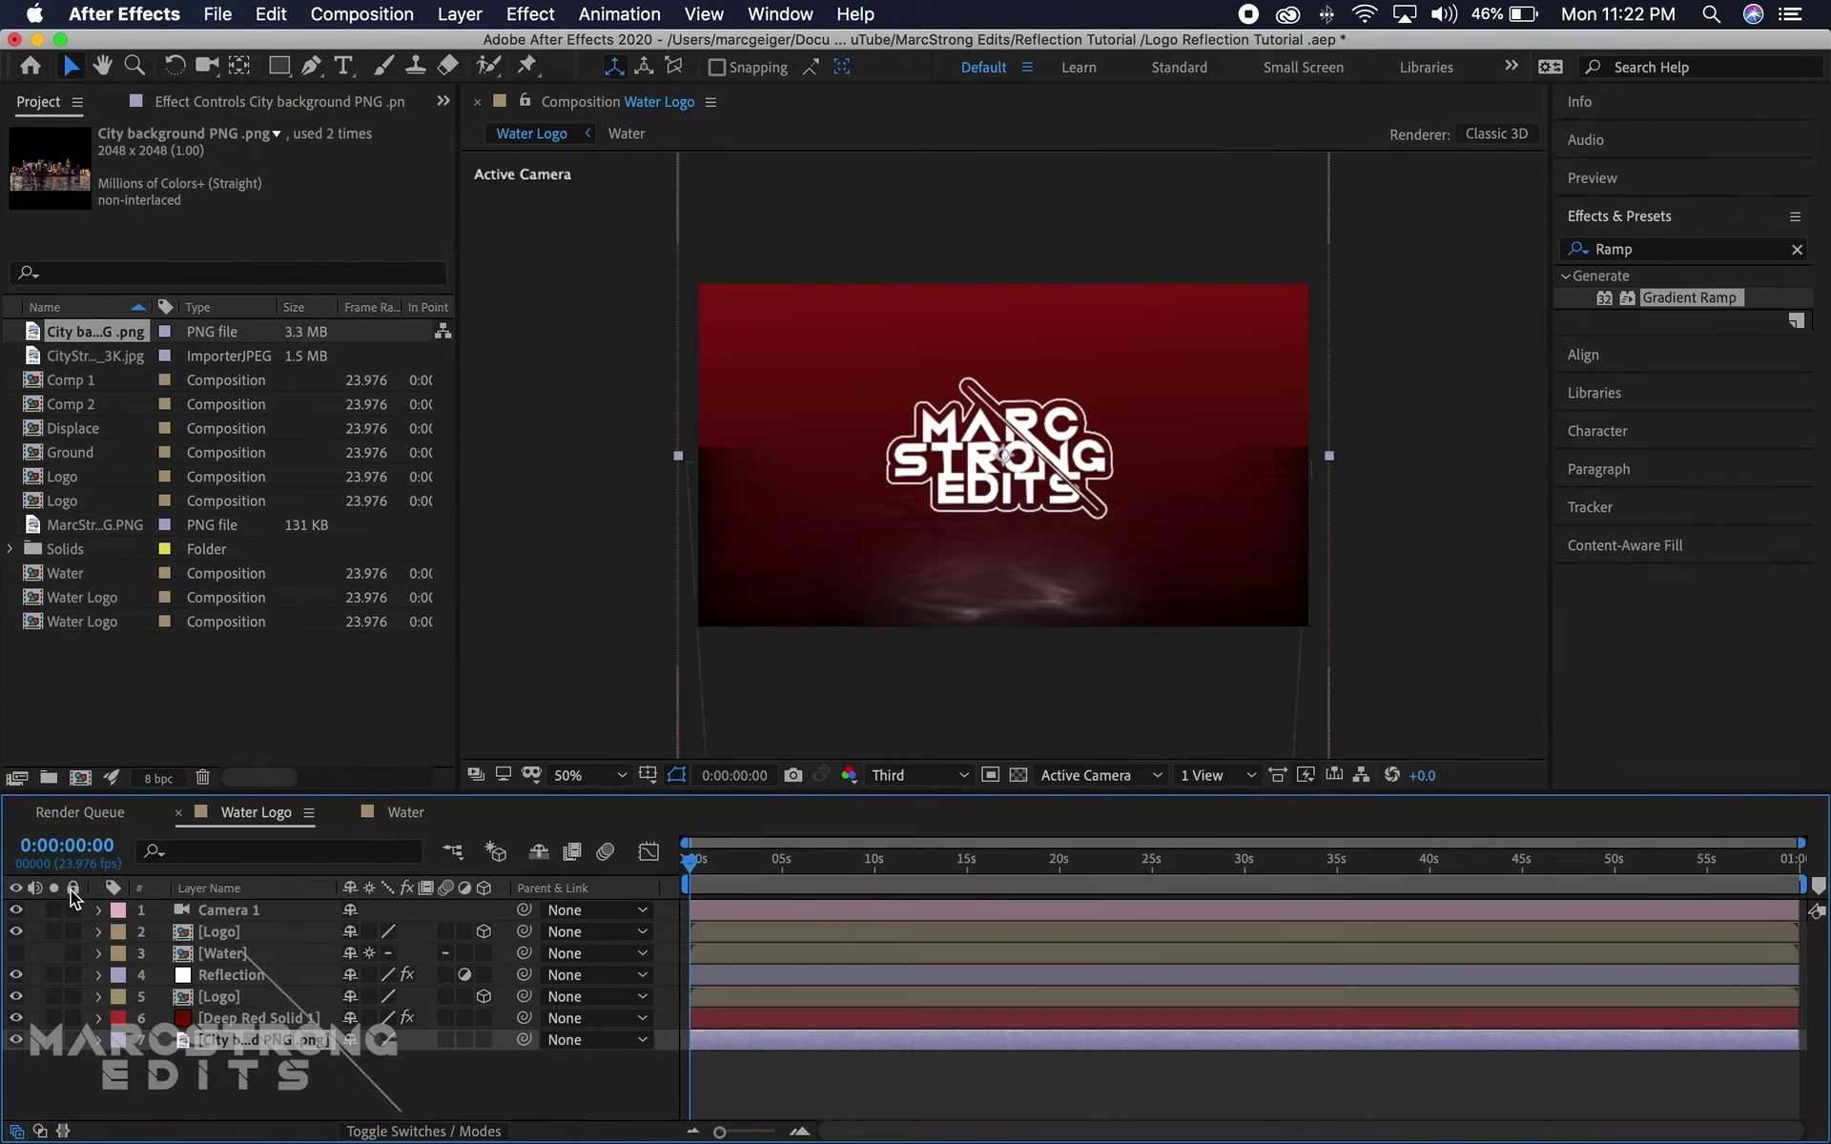
left_click_drag(260, 1037, 257, 1016)
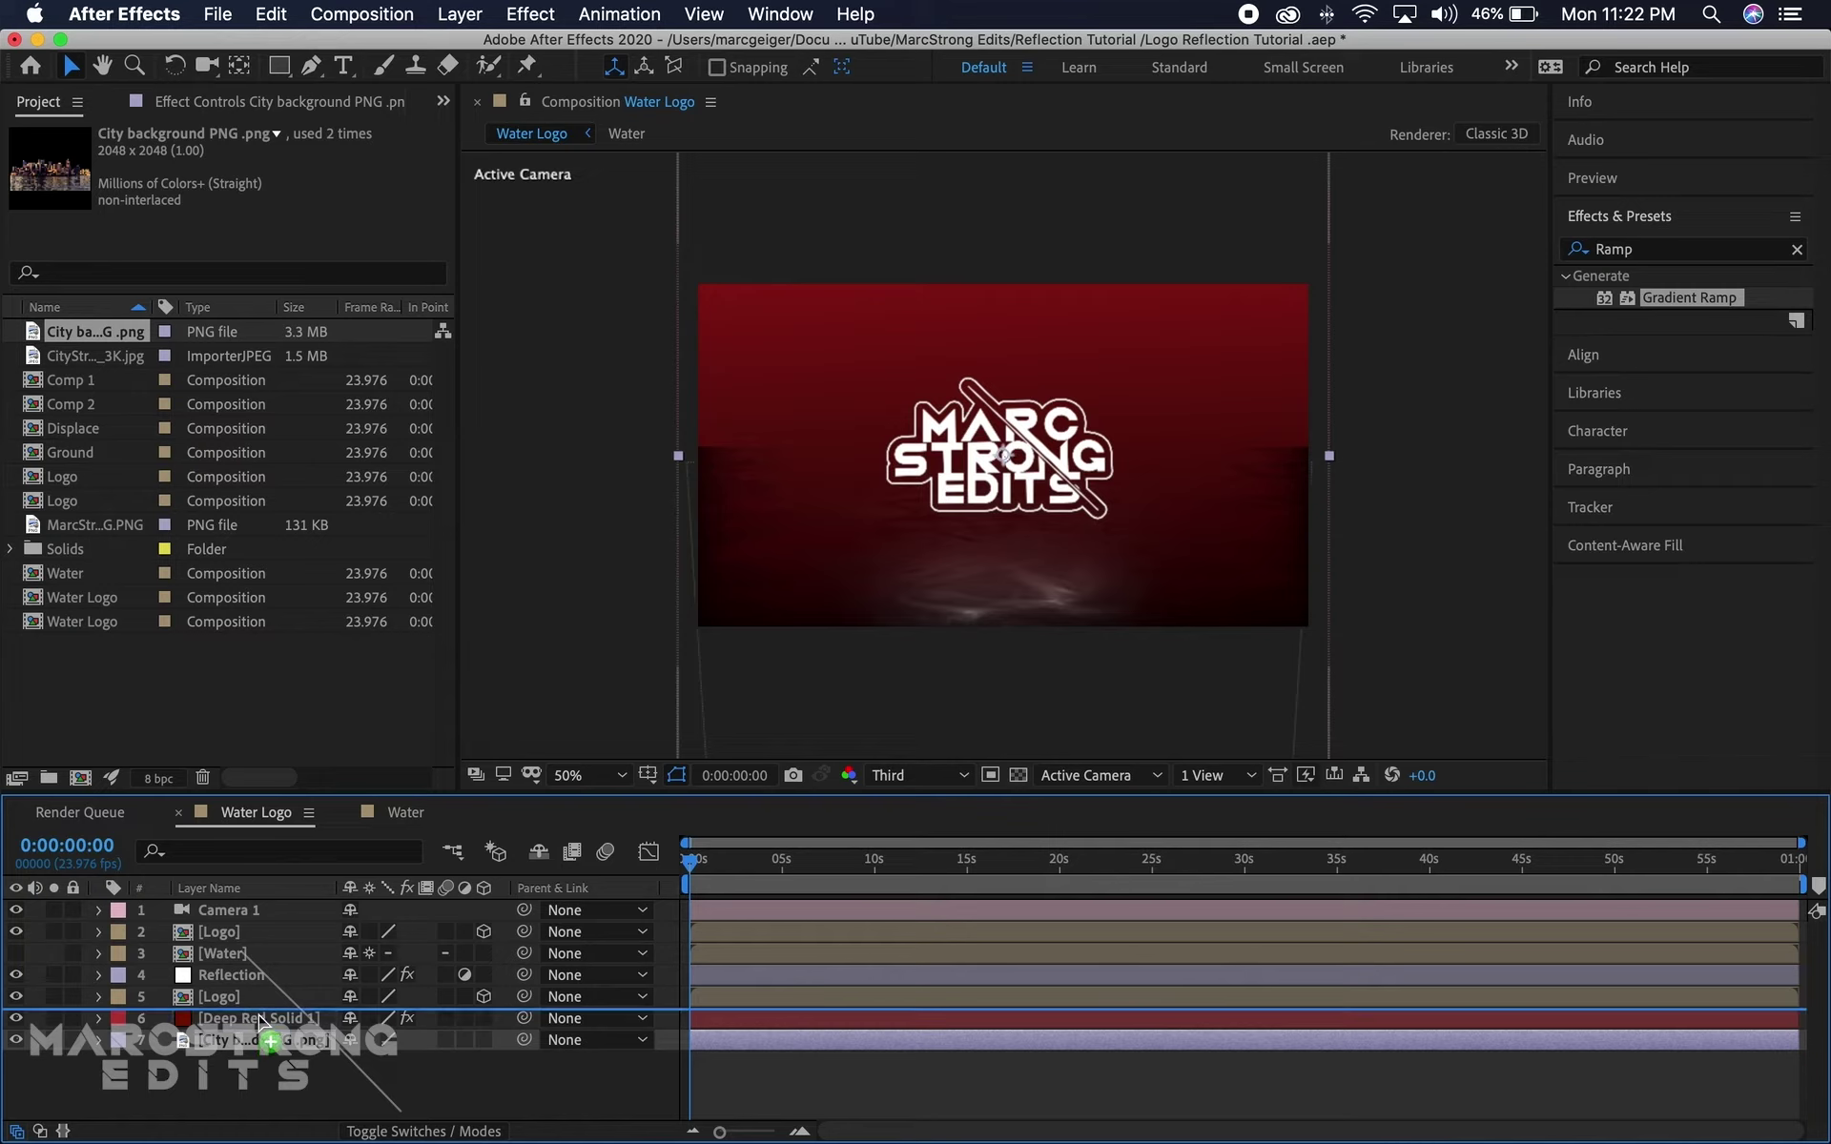
left_click(221, 103)
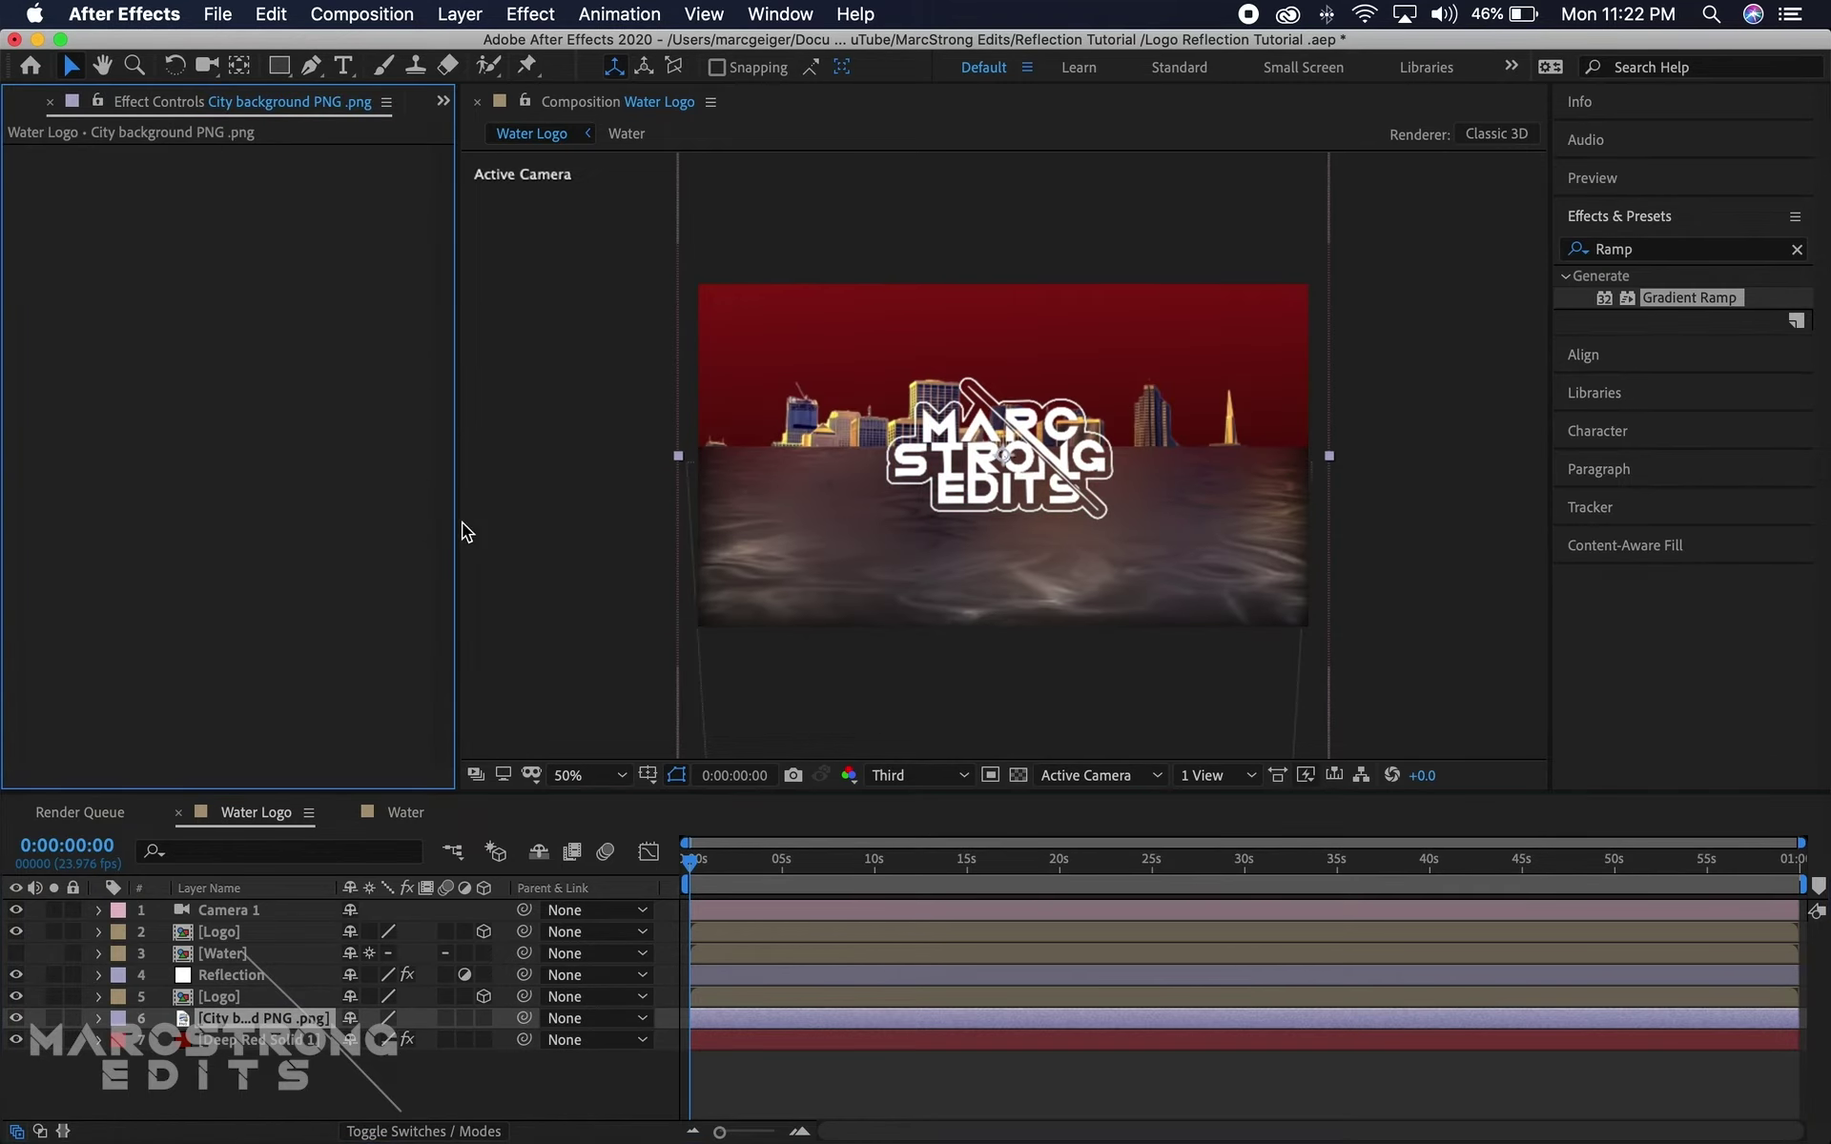
left_click(484, 1018)
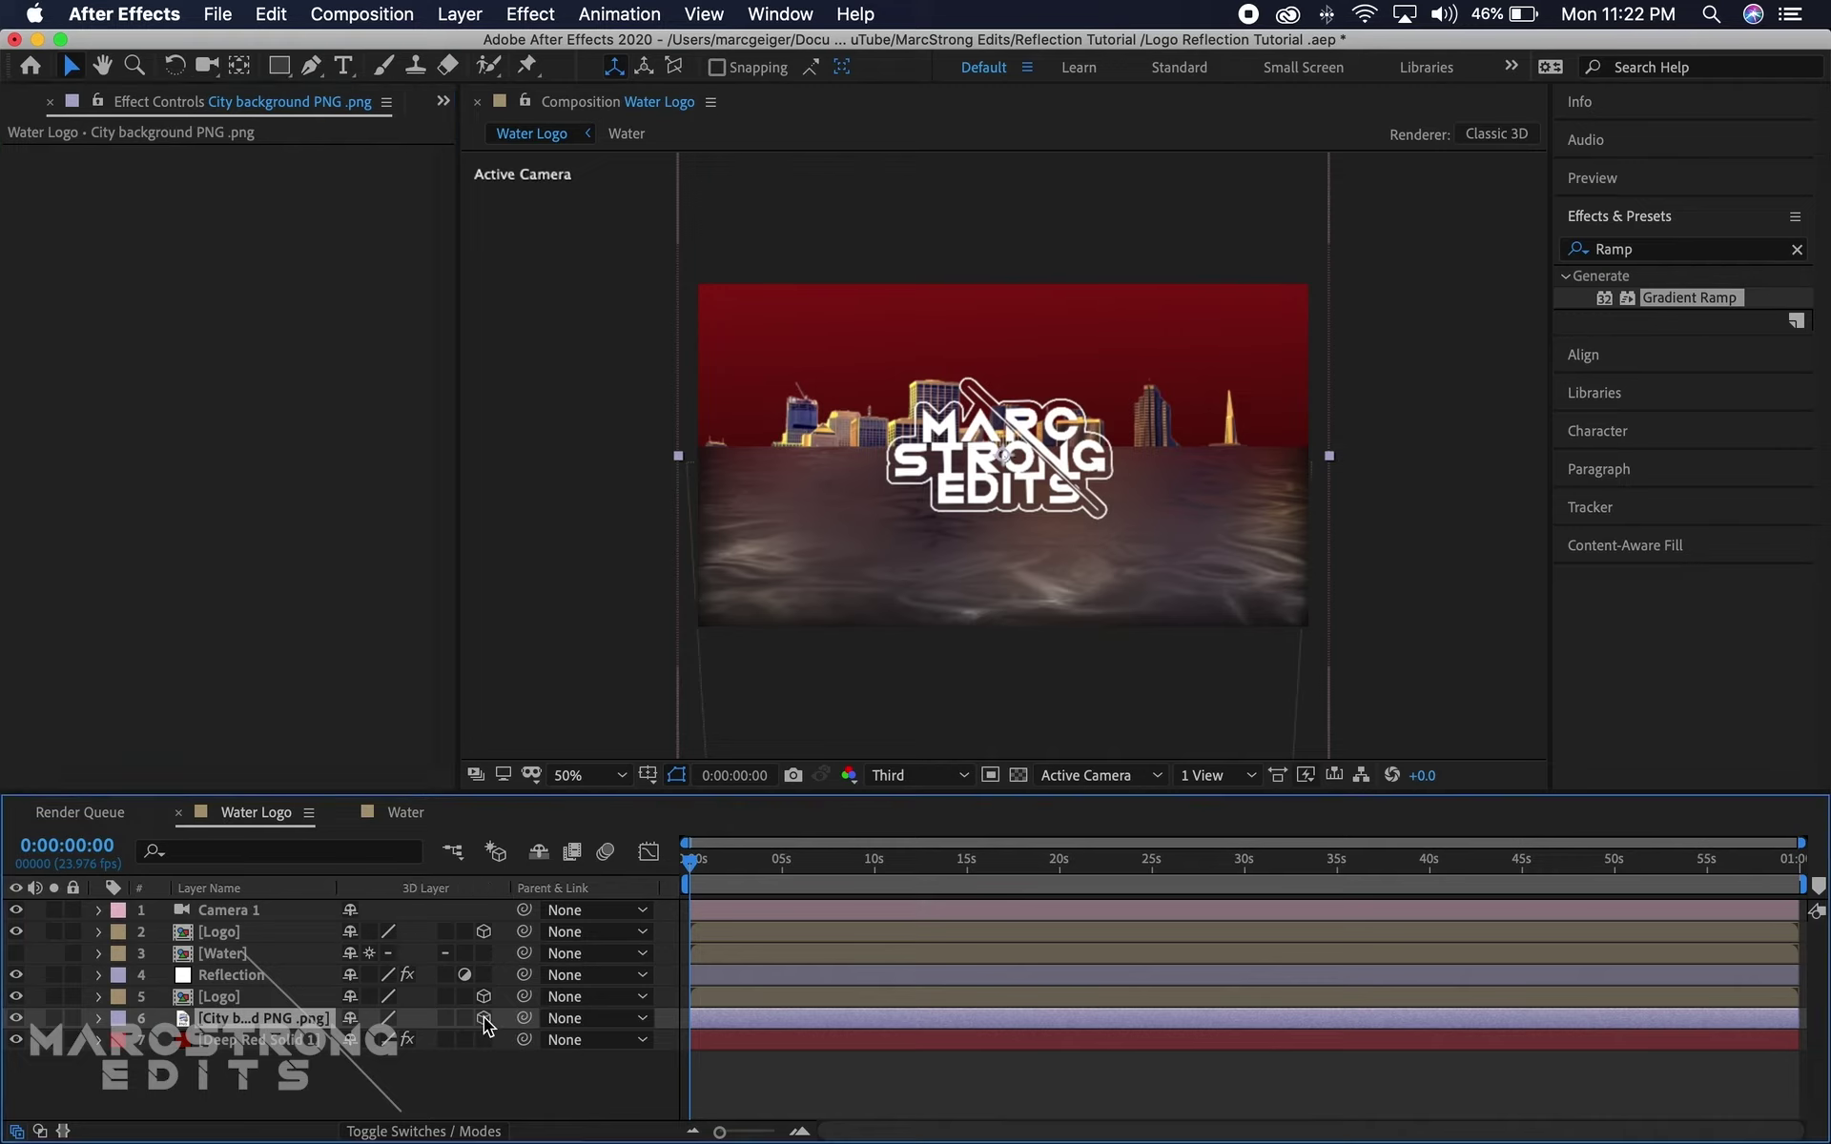
Show 2 Views with a top view, then push the city layer back and raise it above the water
left_click(1228, 776)
left_click(1244, 829)
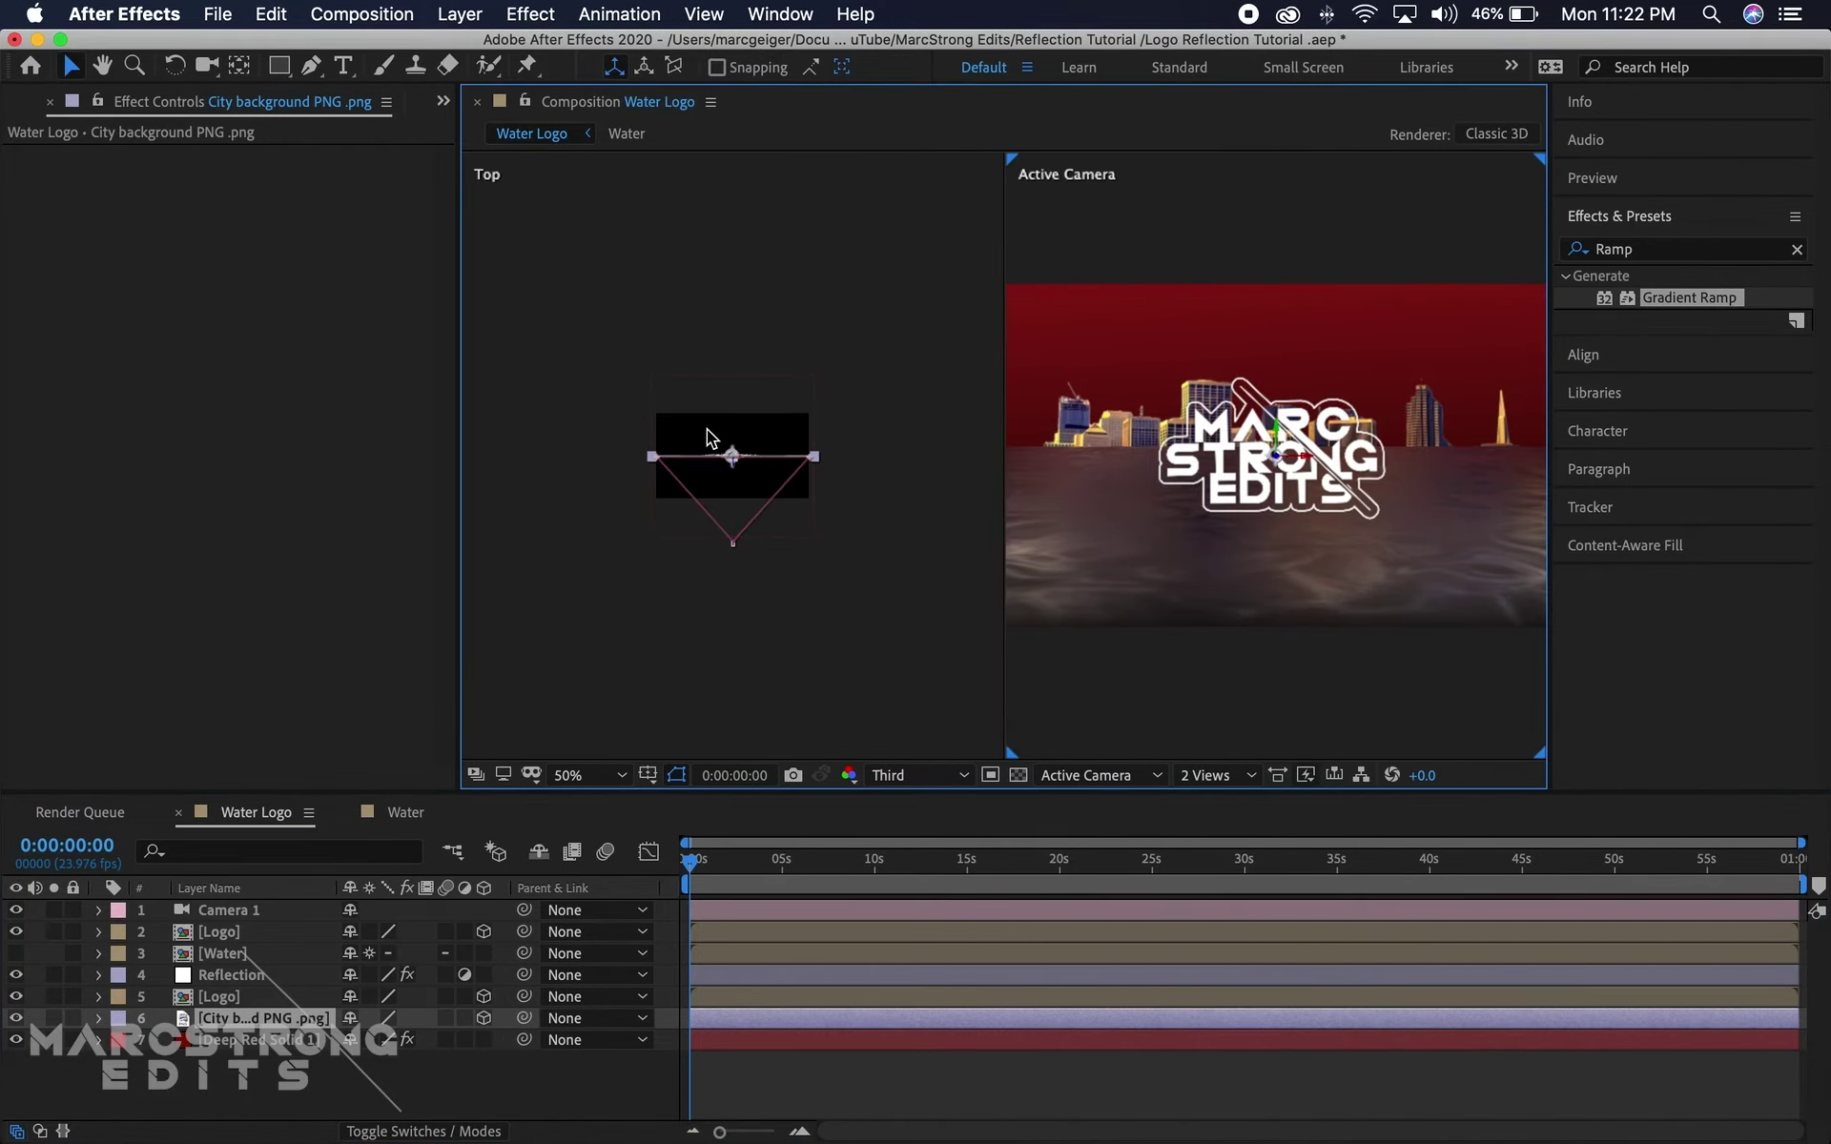
left_click_drag(734, 469, 732, 383)
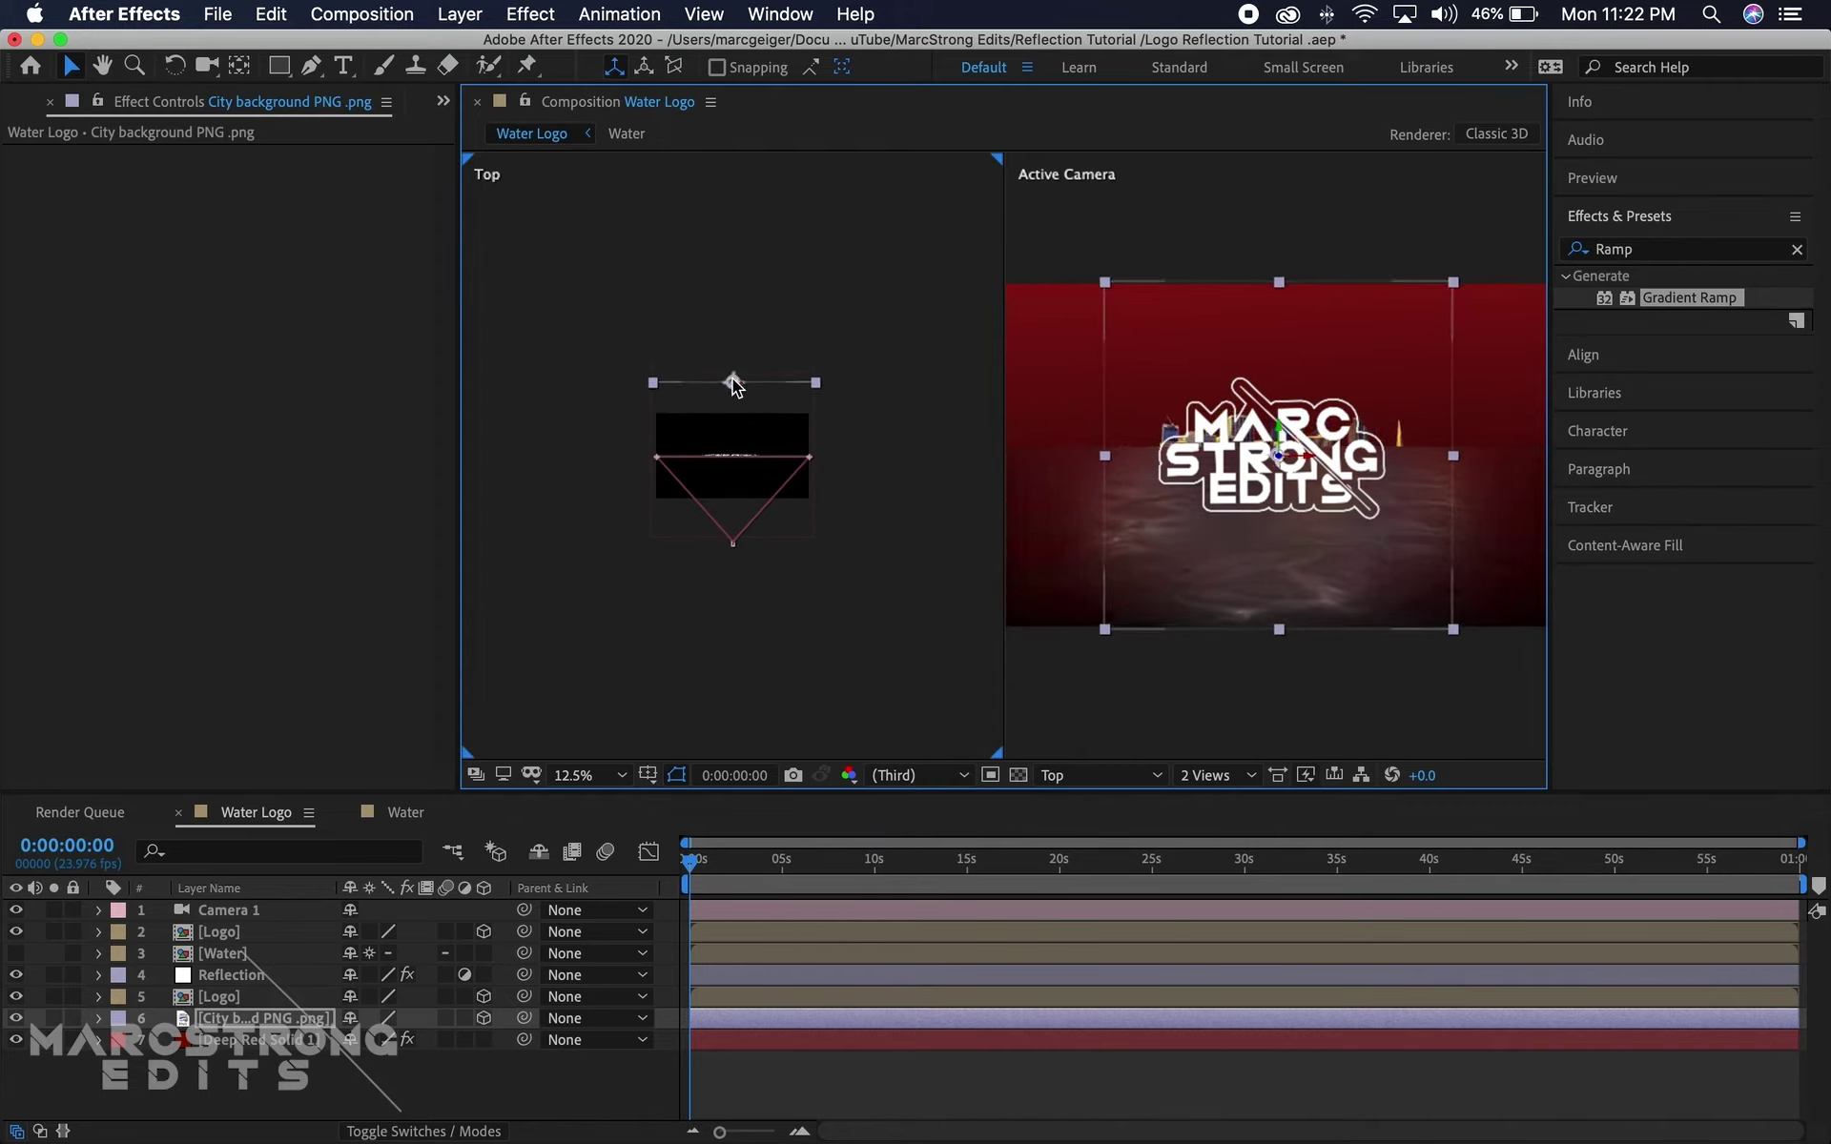
key("super+z")
left_click_drag(1272, 426, 1262, 351)
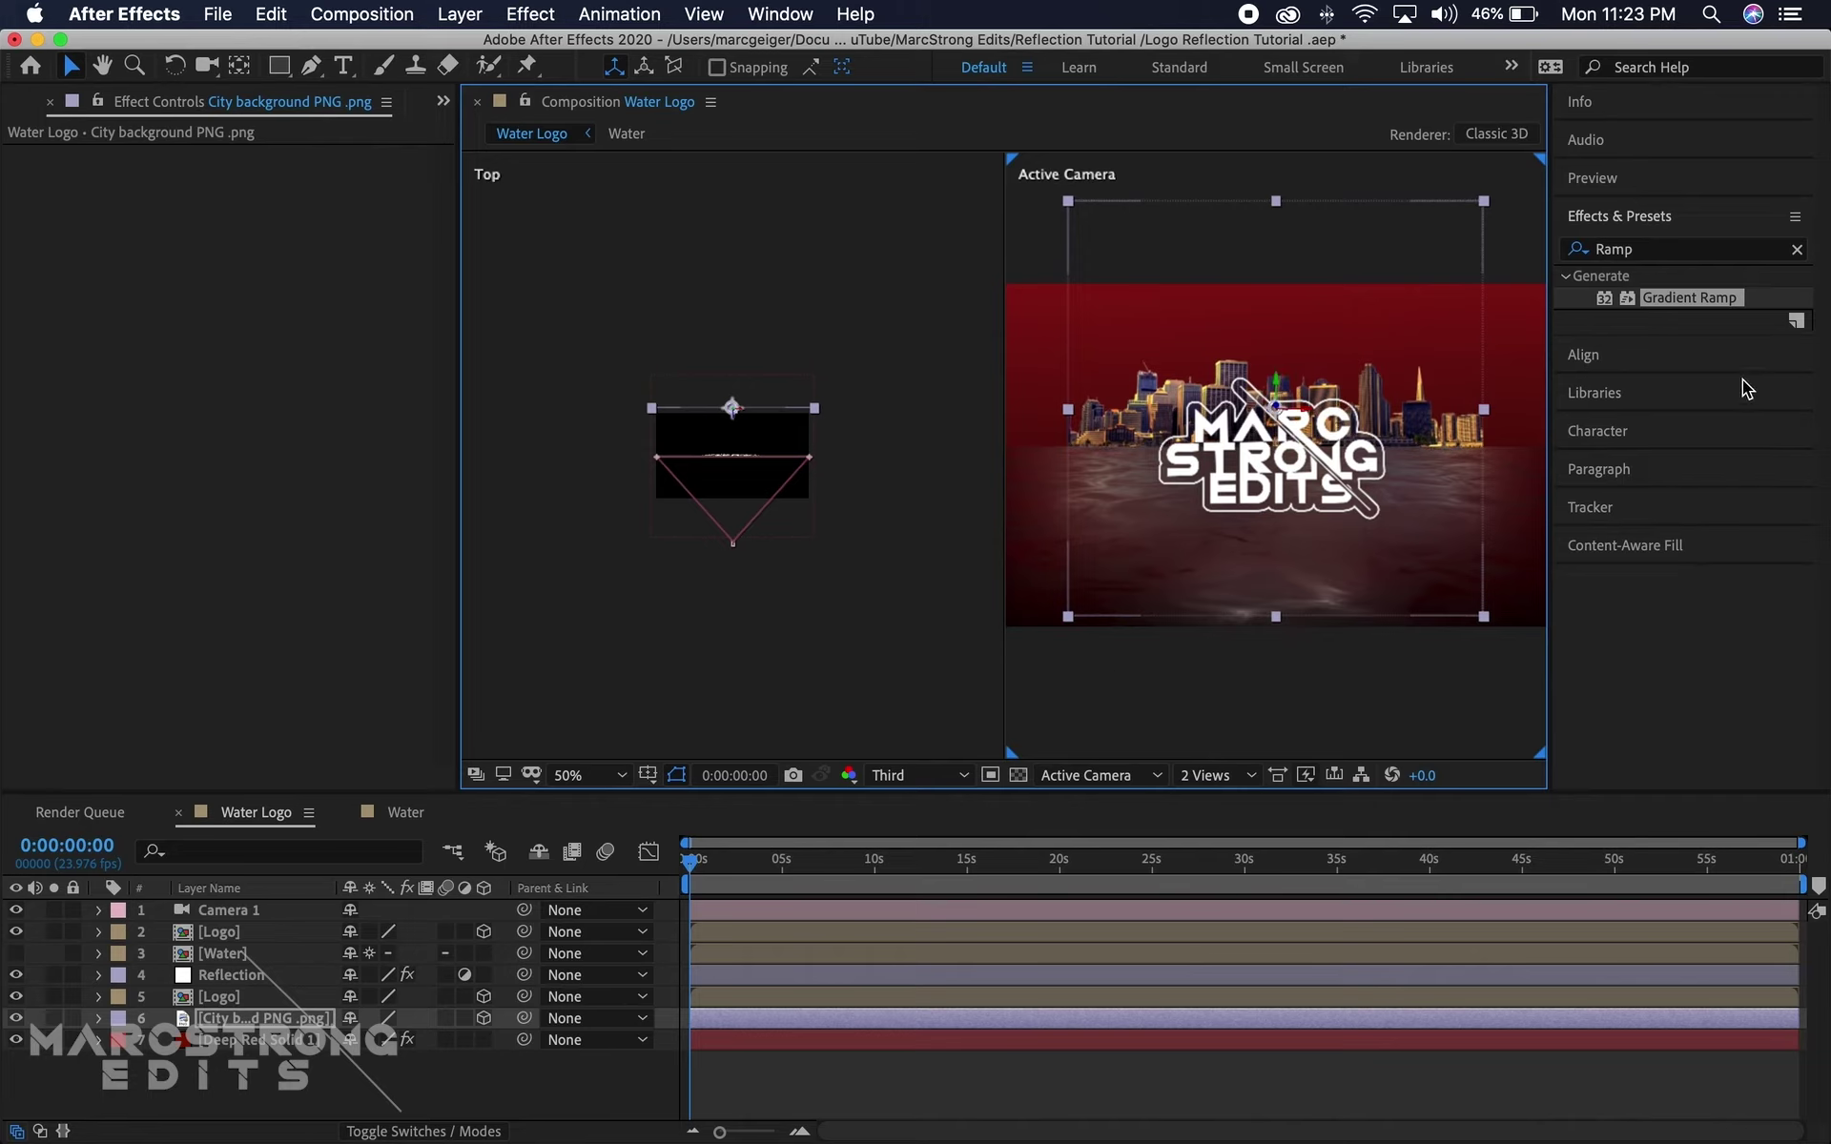
Apply Gradient Ramp to the city layer, sample the sky's dark red as end colour, and preview
double_click(1685, 298)
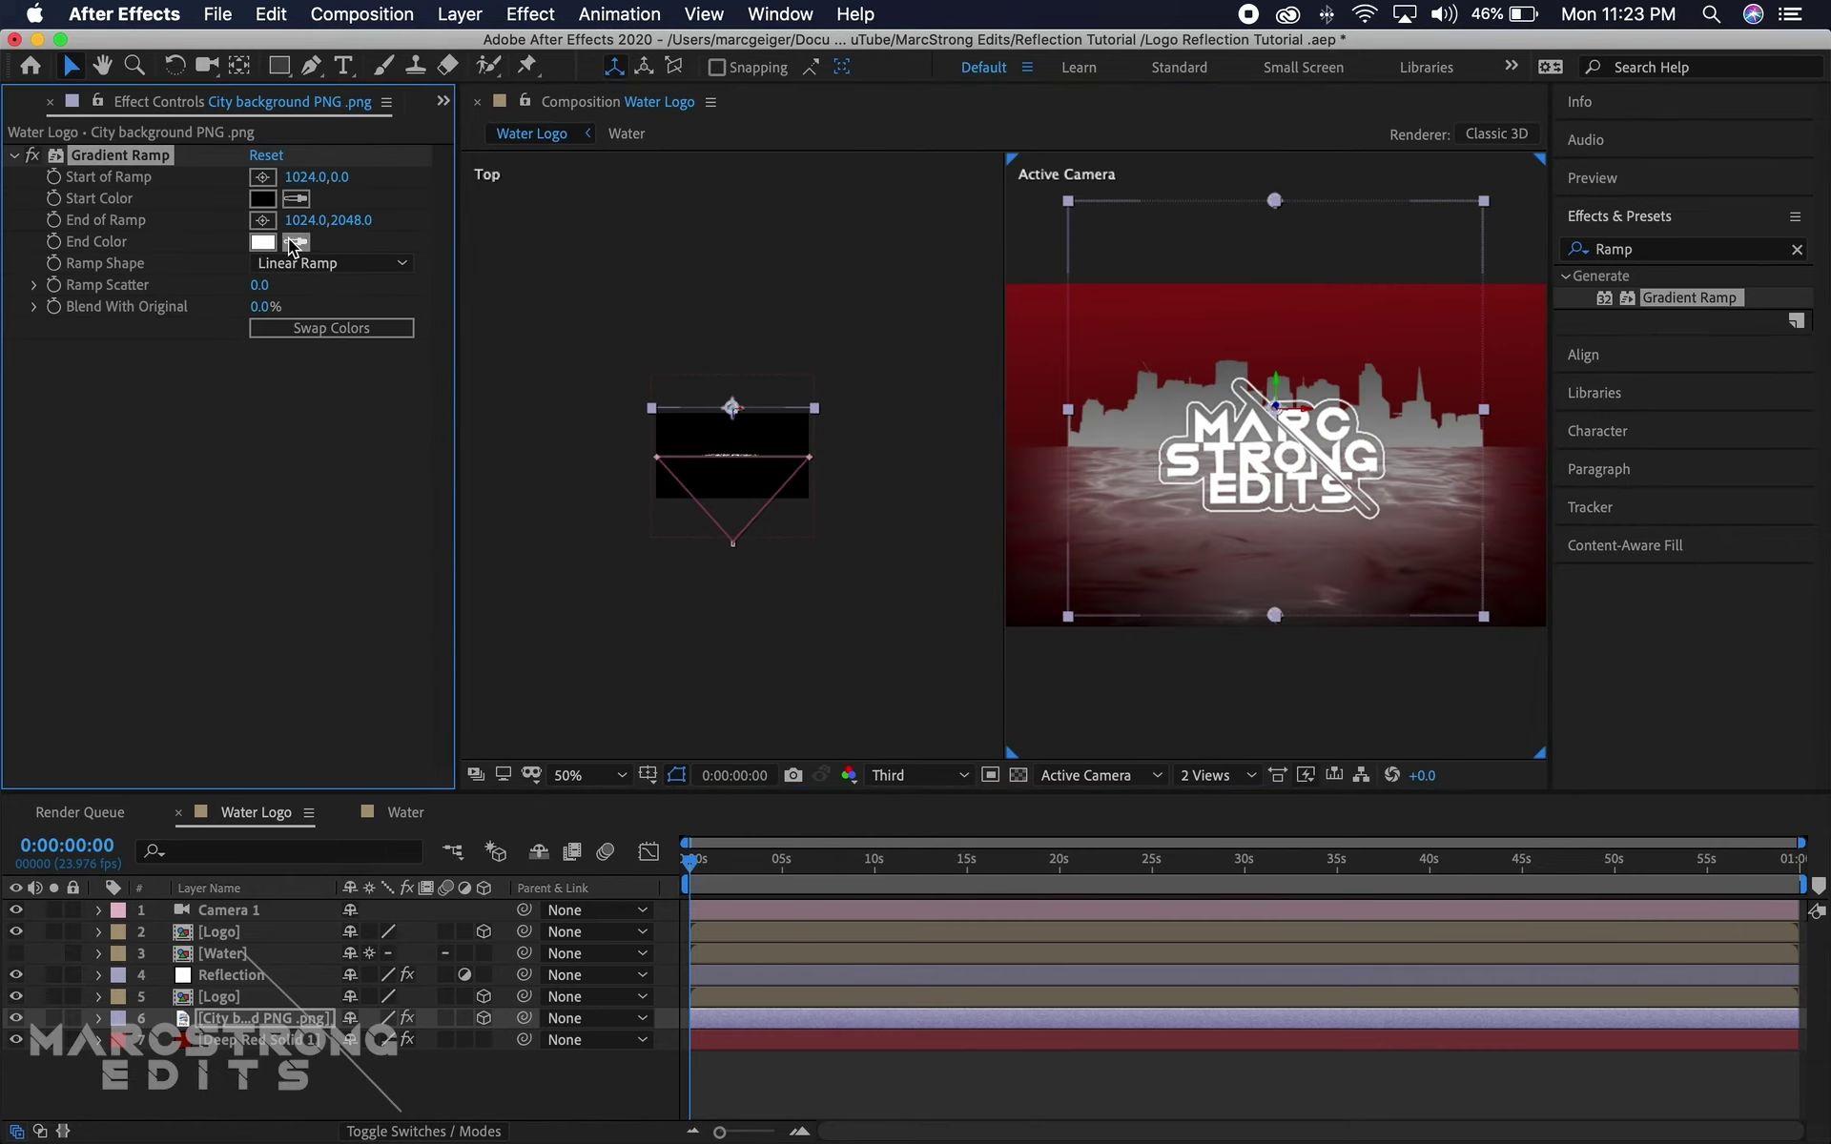
left_click(1267, 295)
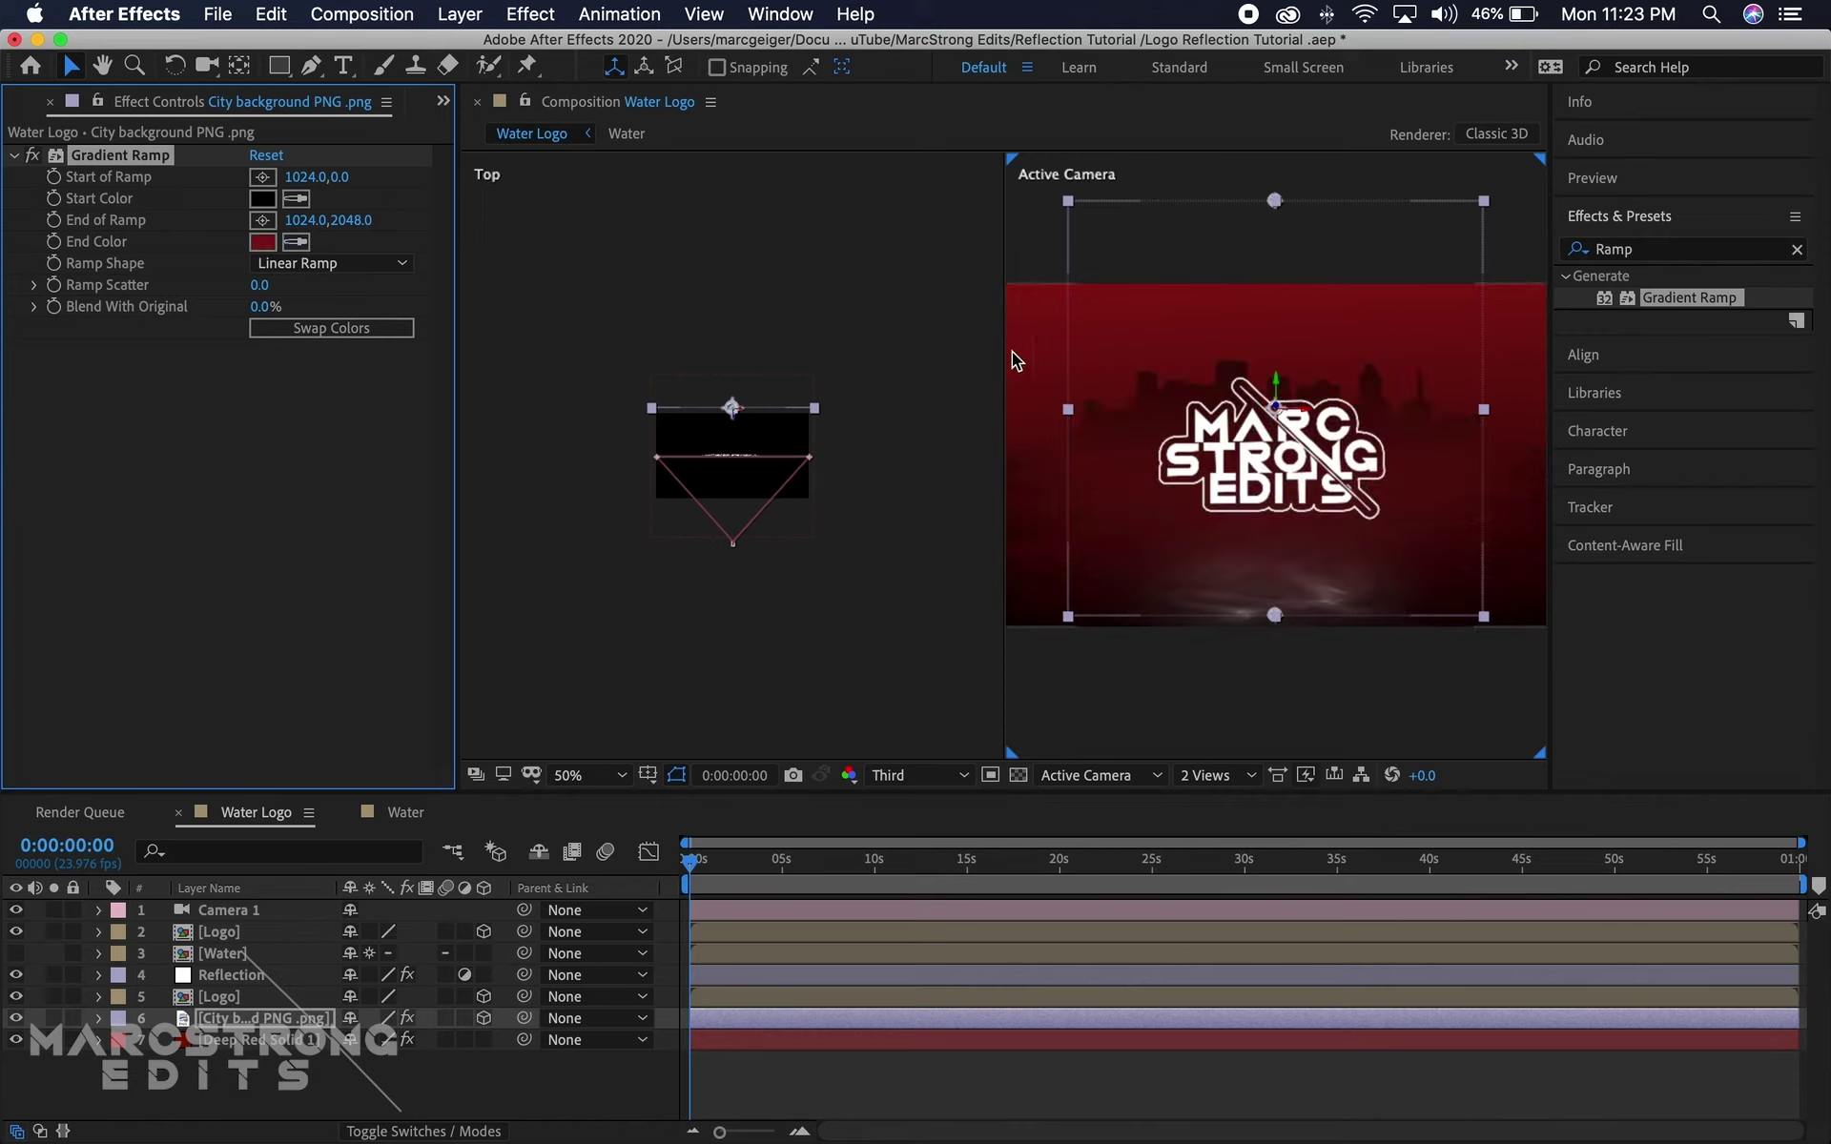
left_click(431, 1063)
key("space")
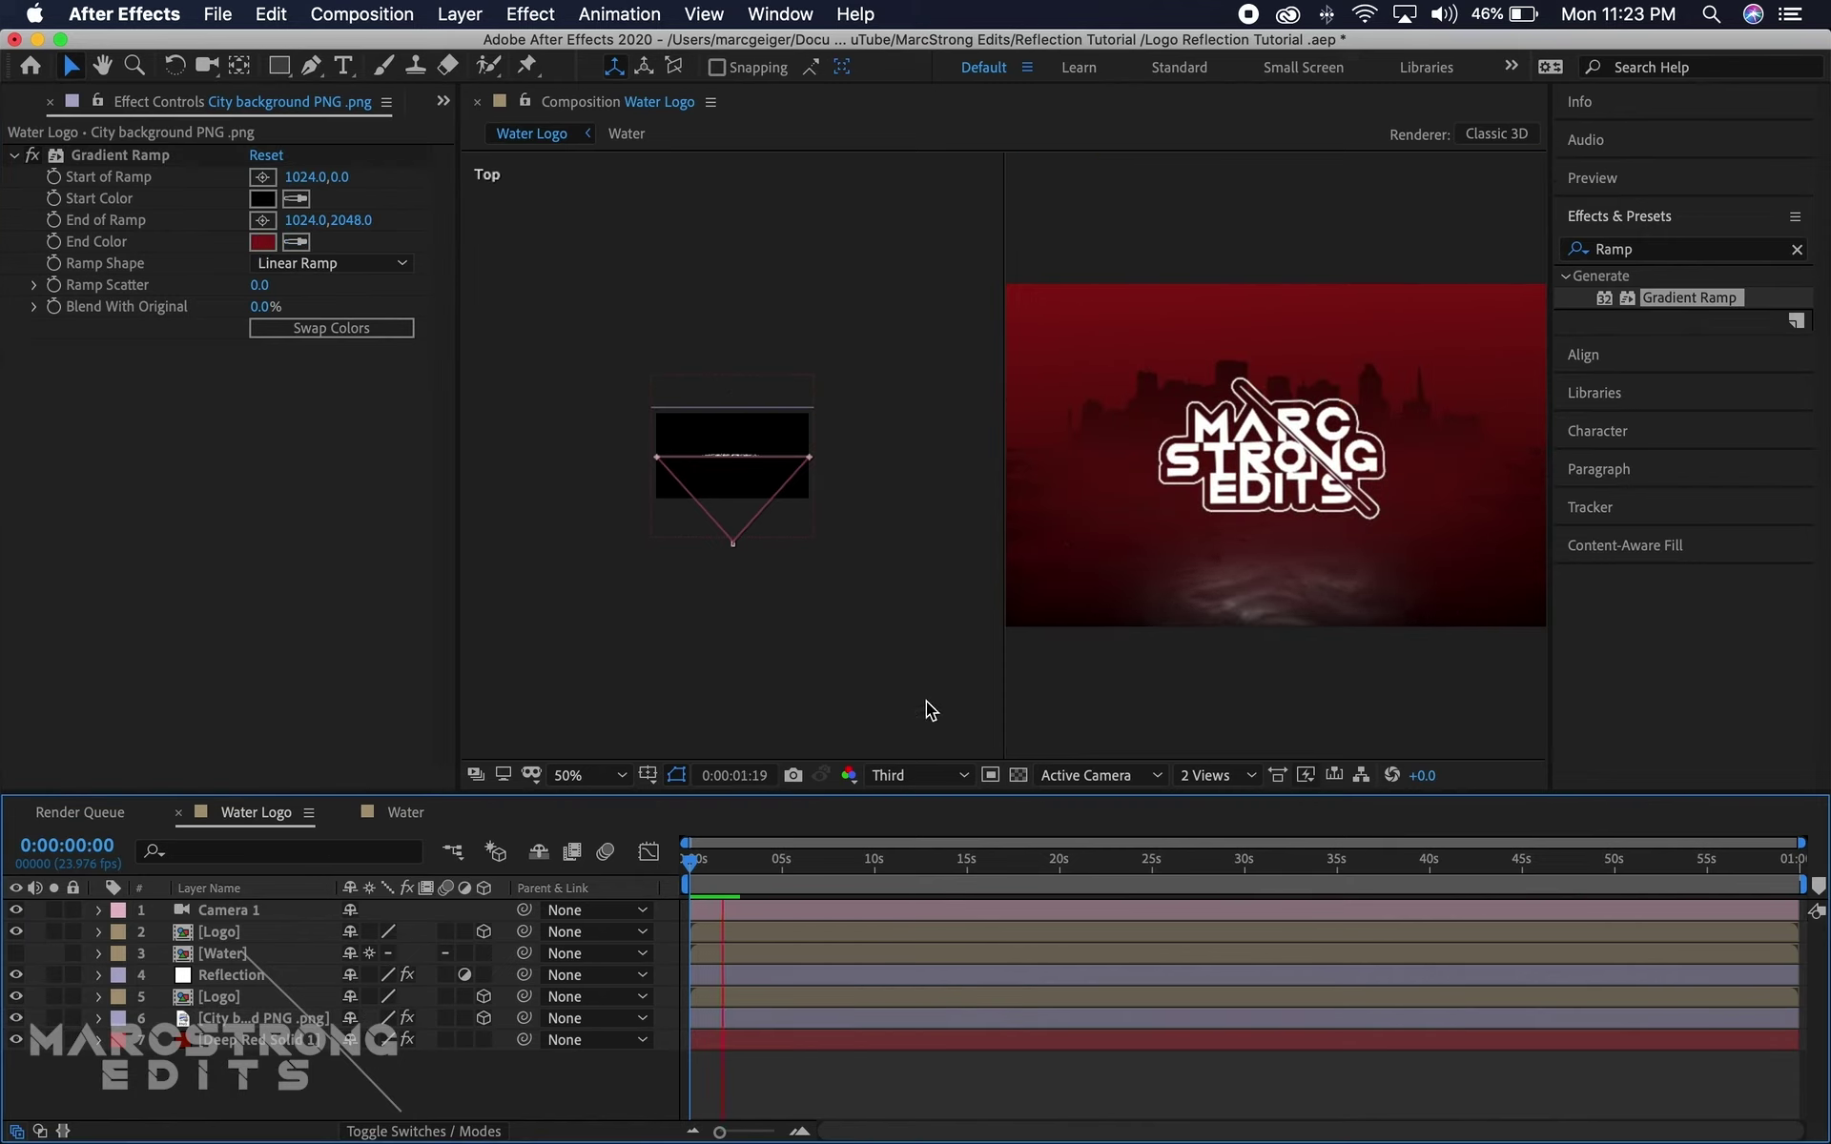
key("space")
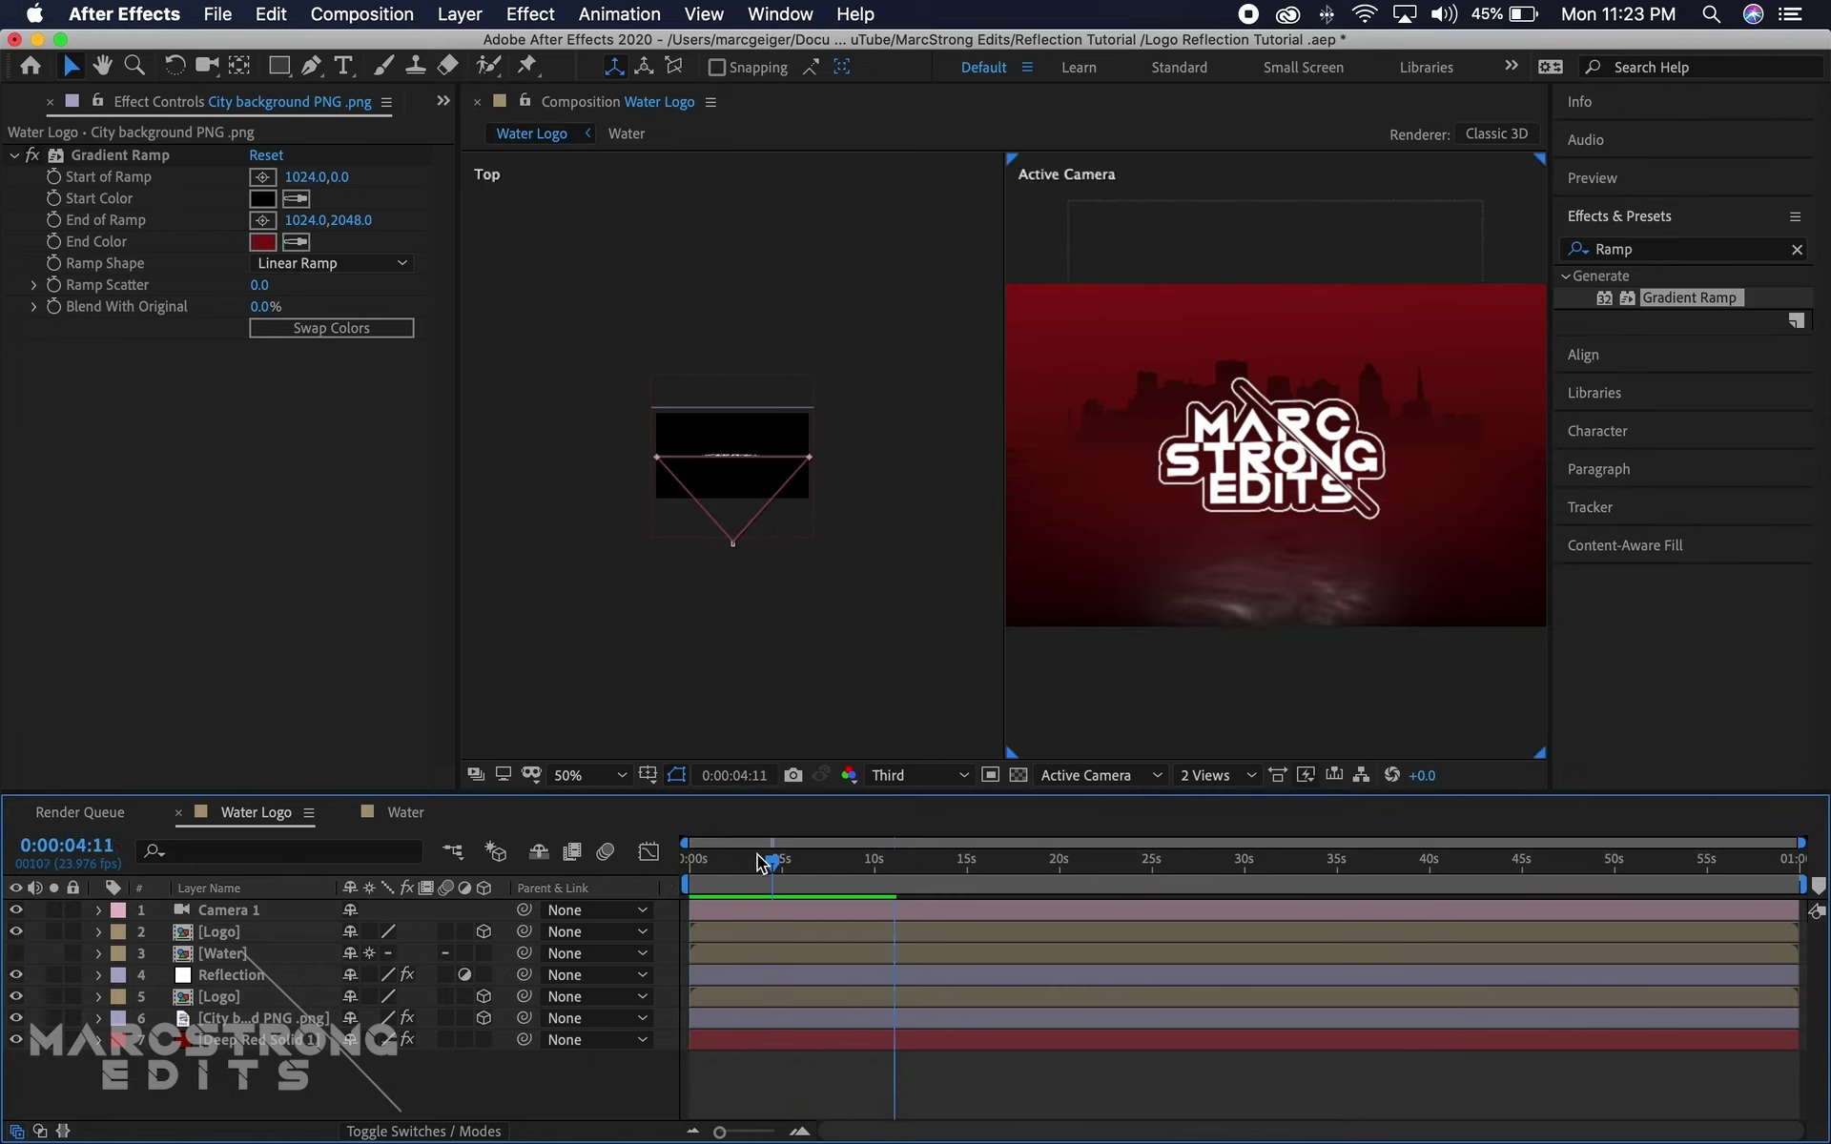
Expand Camera 1's Transform and set a starting Position keyframe at 0 seconds
left_click(228, 909)
left_click_drag(206, 65, 334, 151)
left_click(98, 909)
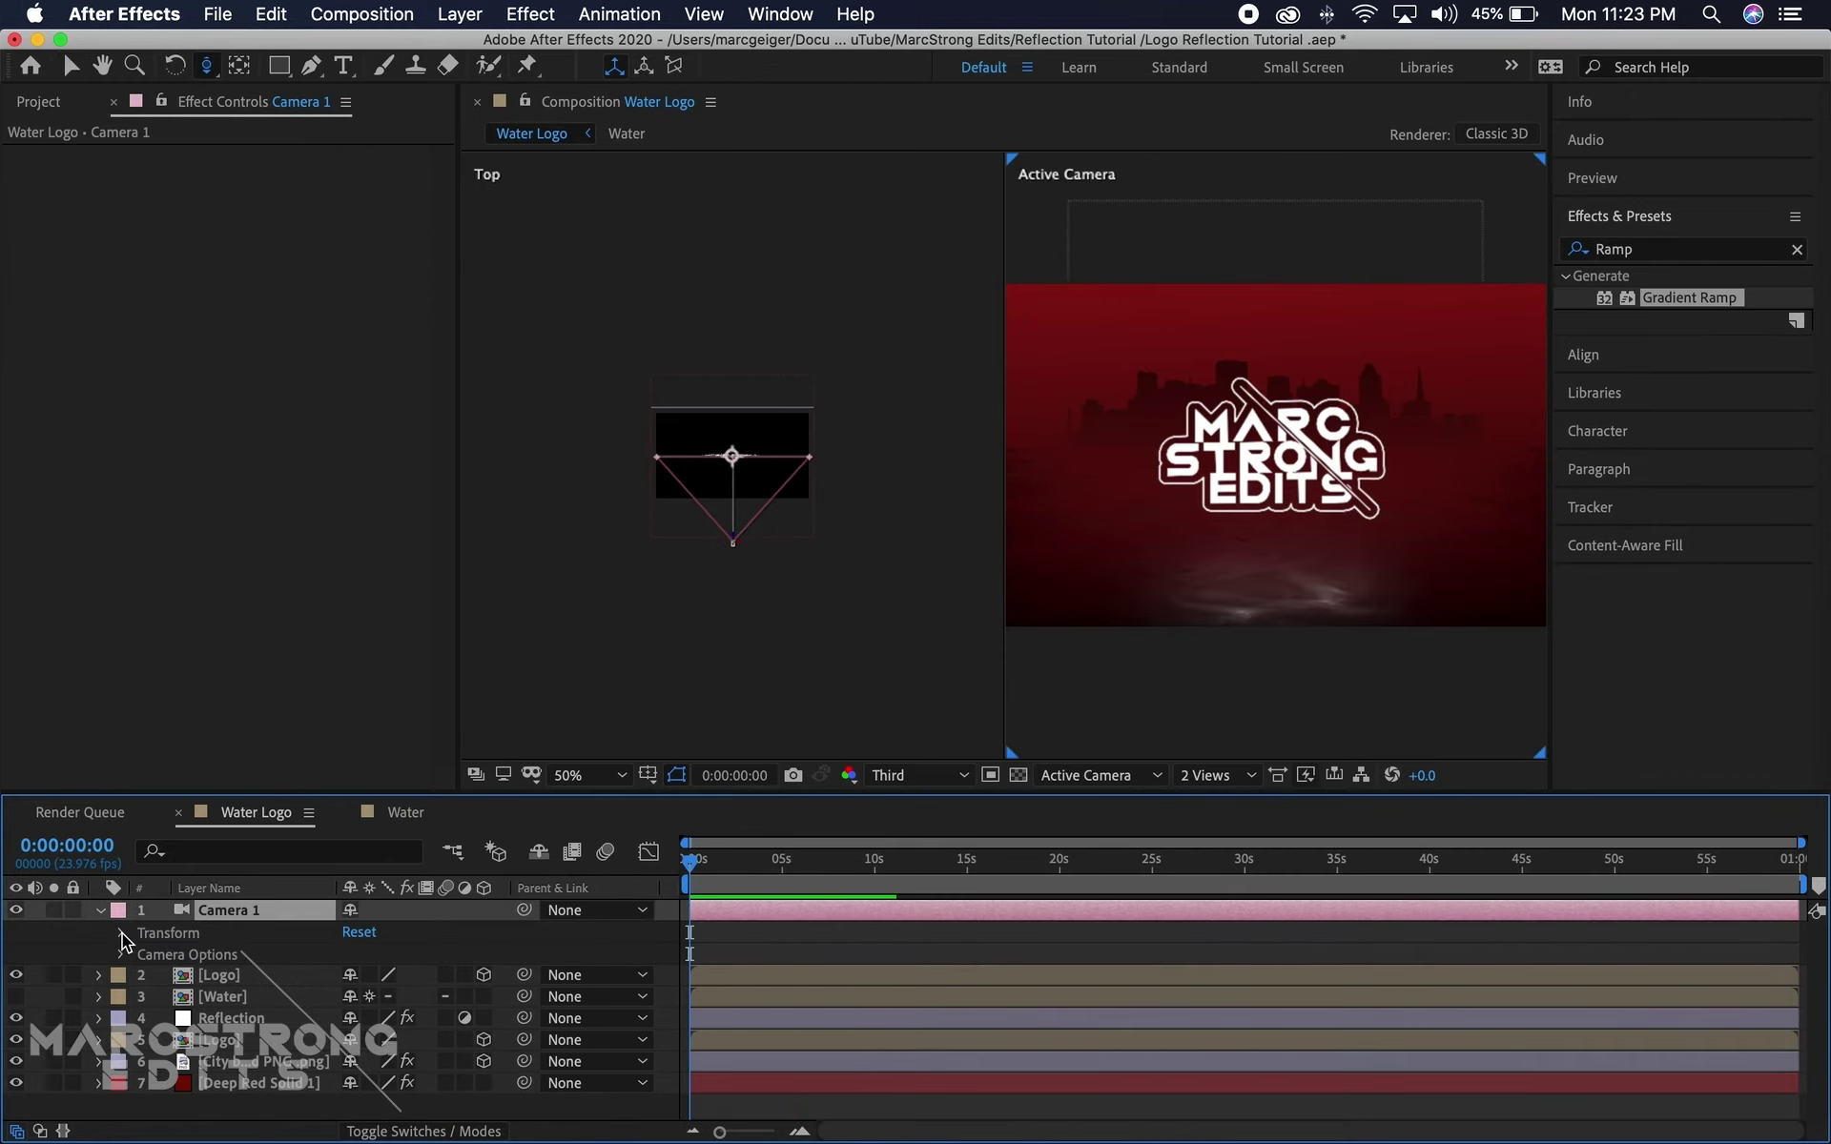
left_click(122, 932)
left_click(163, 974)
mouse_move(1311, 610)
left_mouse_down()
mouse_move(1309, 576)
mouse_move(1306, 610)
left_mouse_up()
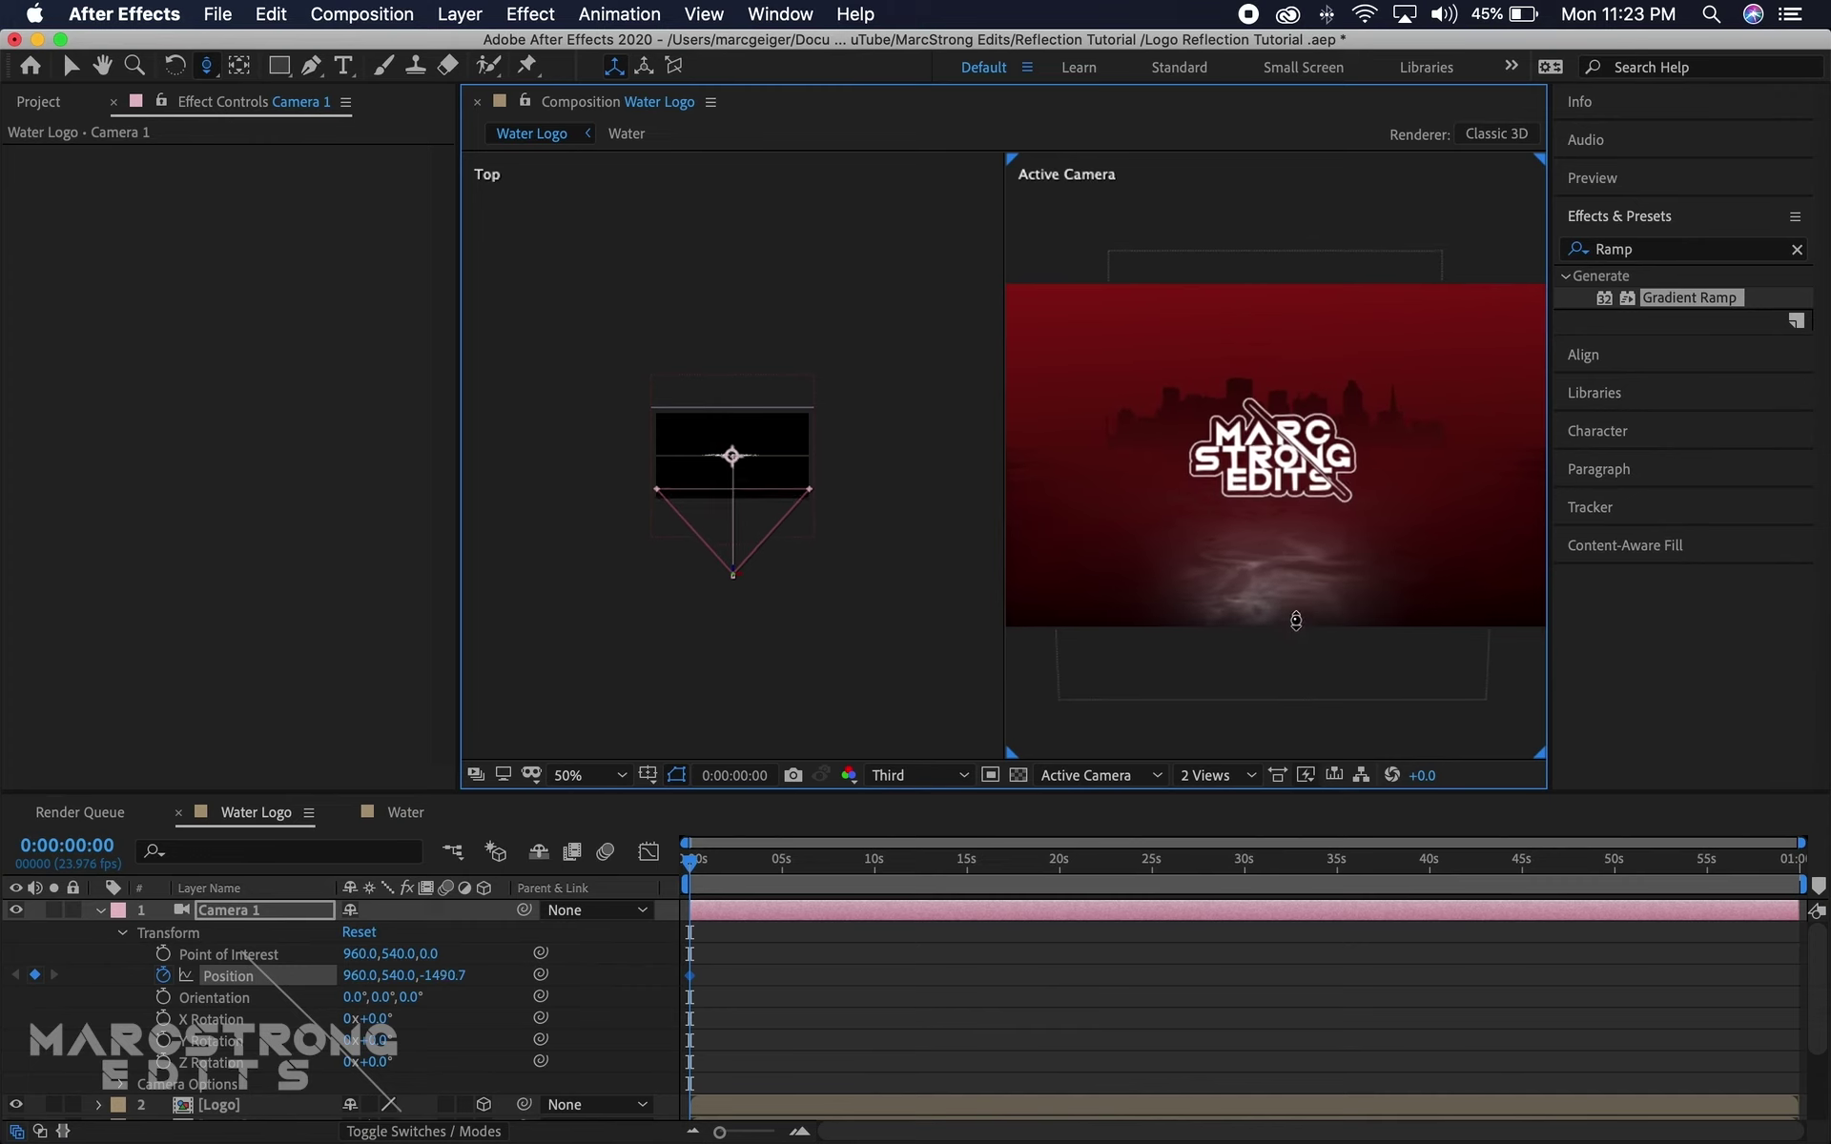
At about 4 seconds, dolly the camera in and shift its framing toward the logo
left_click_drag(757, 863, 780, 864)
left_click_drag(1291, 496, 1294, 440)
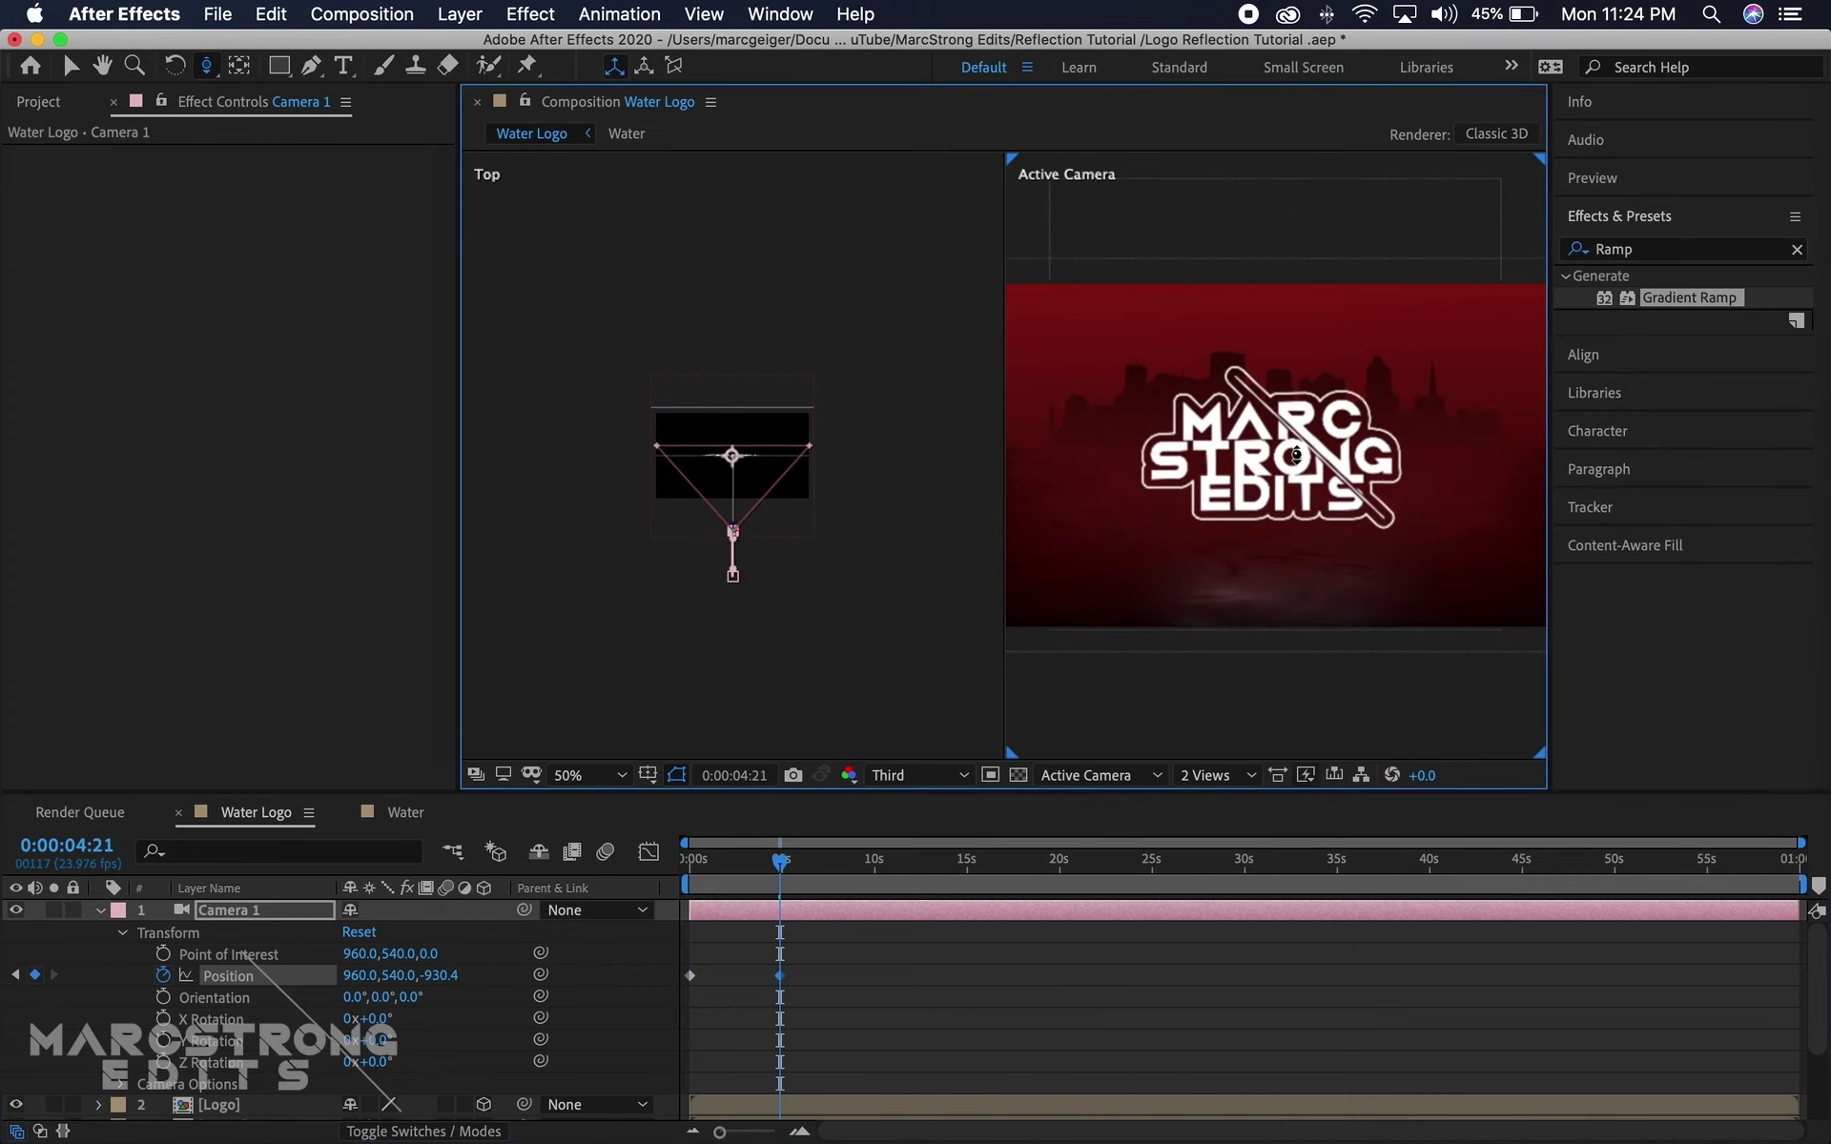
left_click_drag(206, 65, 318, 122)
left_click_drag(1378, 529, 1309, 522)
left_click_drag(206, 65, 291, 63)
Scrub and preview the camera push-in, then restore the top view beside the camera view
left_click_drag(780, 863, 689, 887)
key("space")
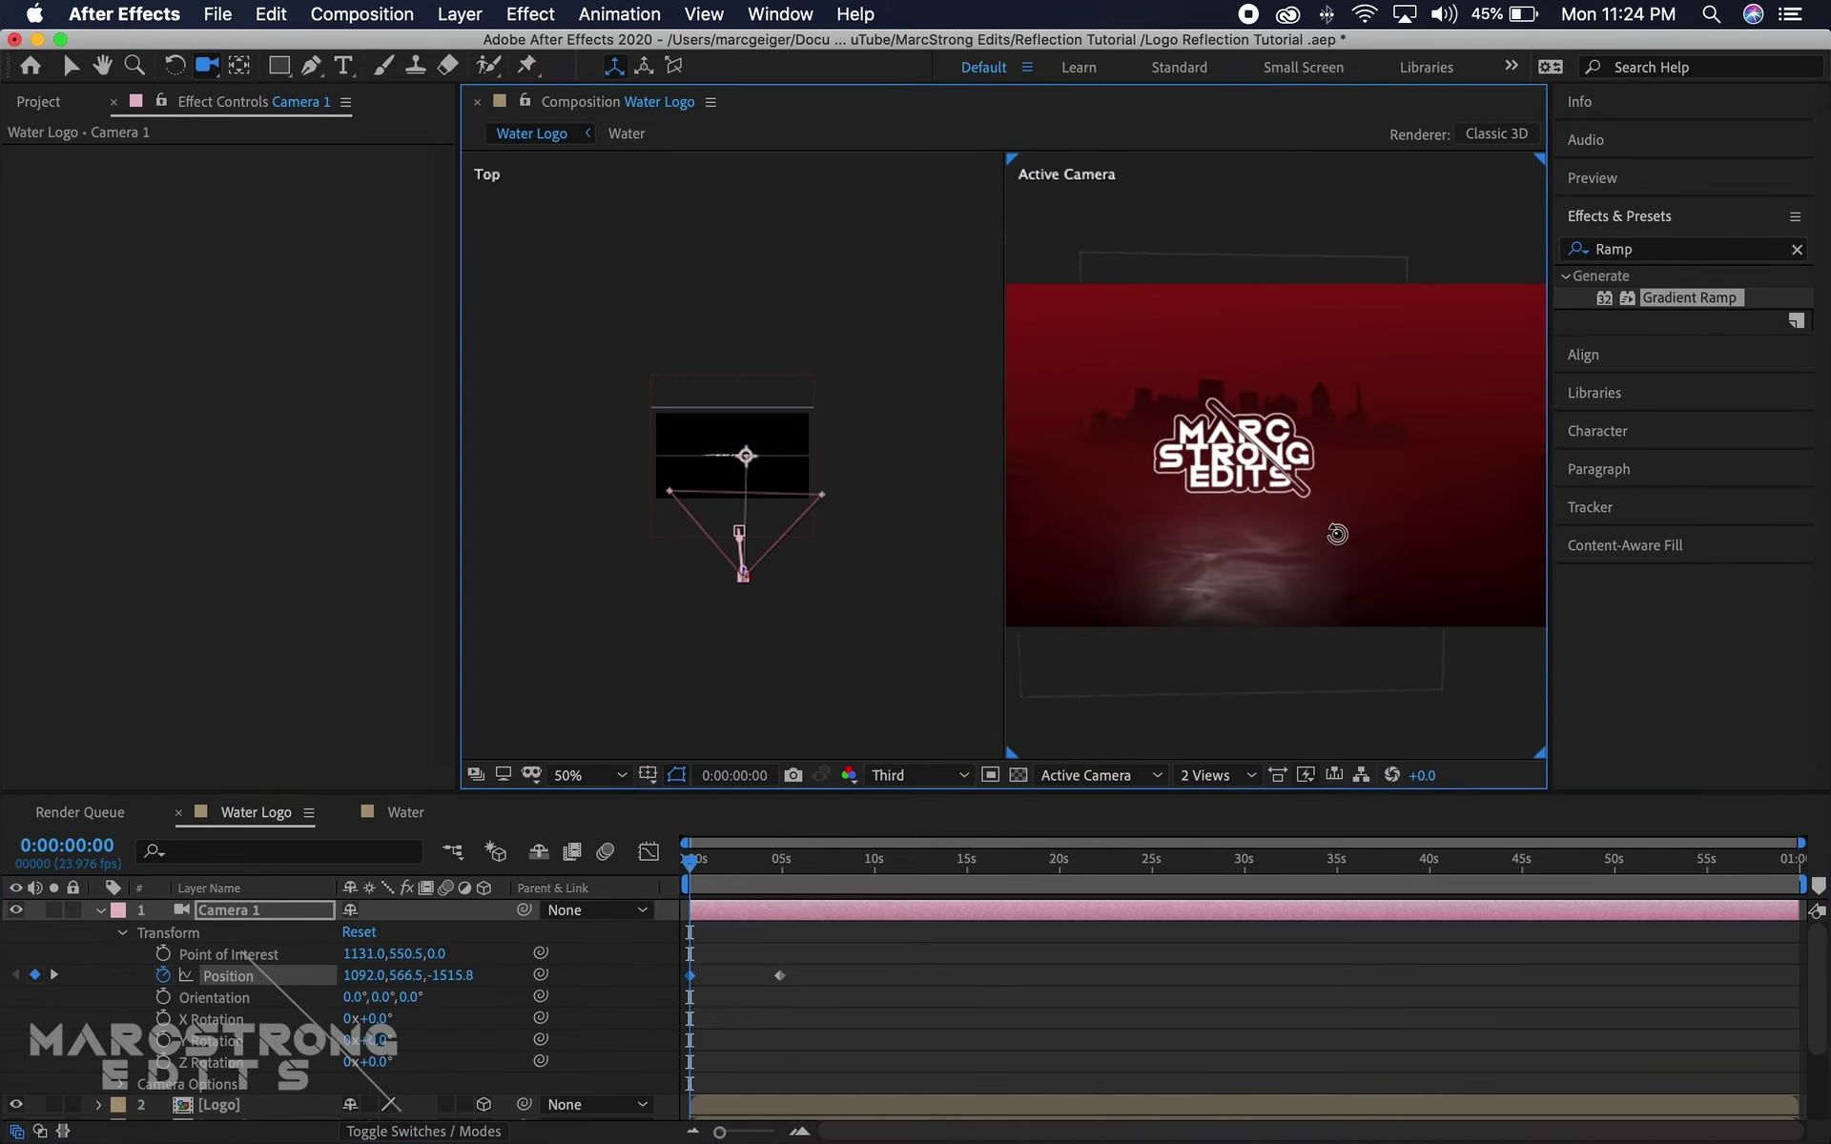
left_click(717, 885)
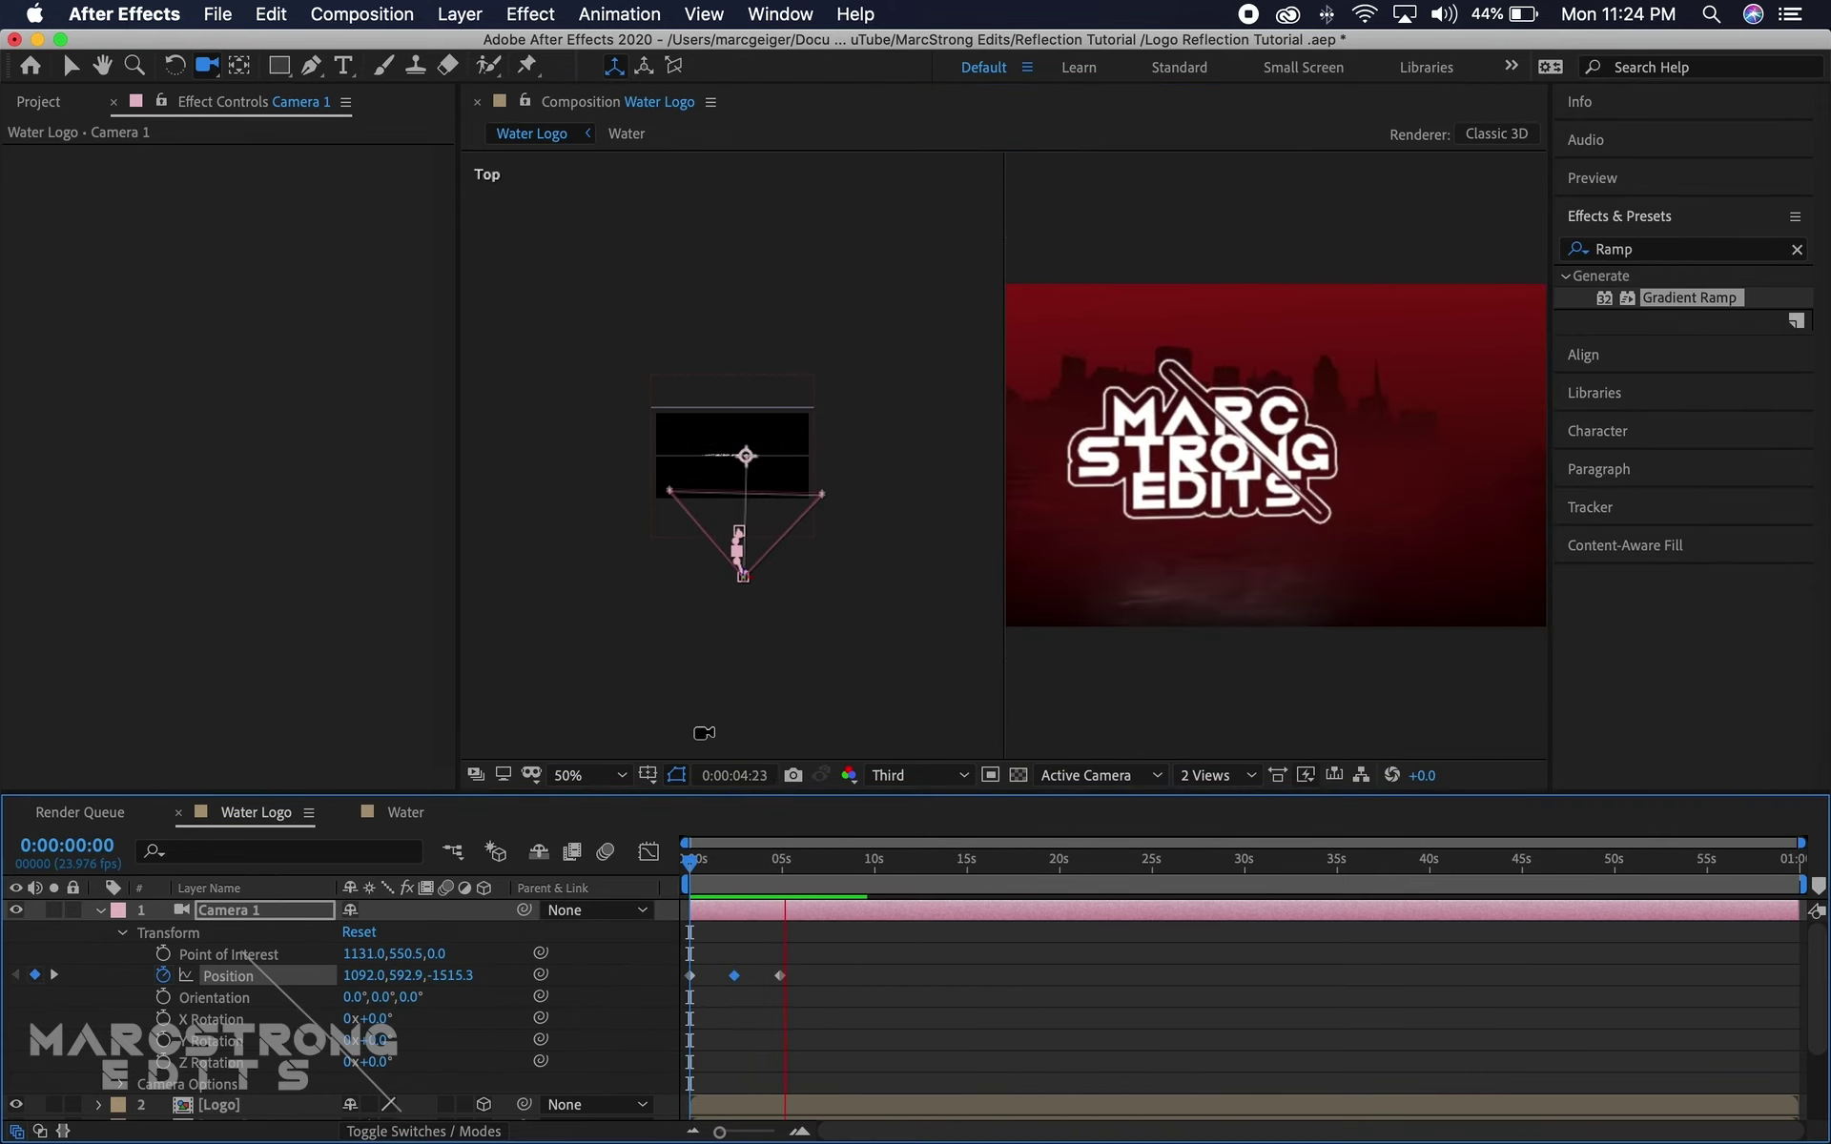
left_click(810, 862)
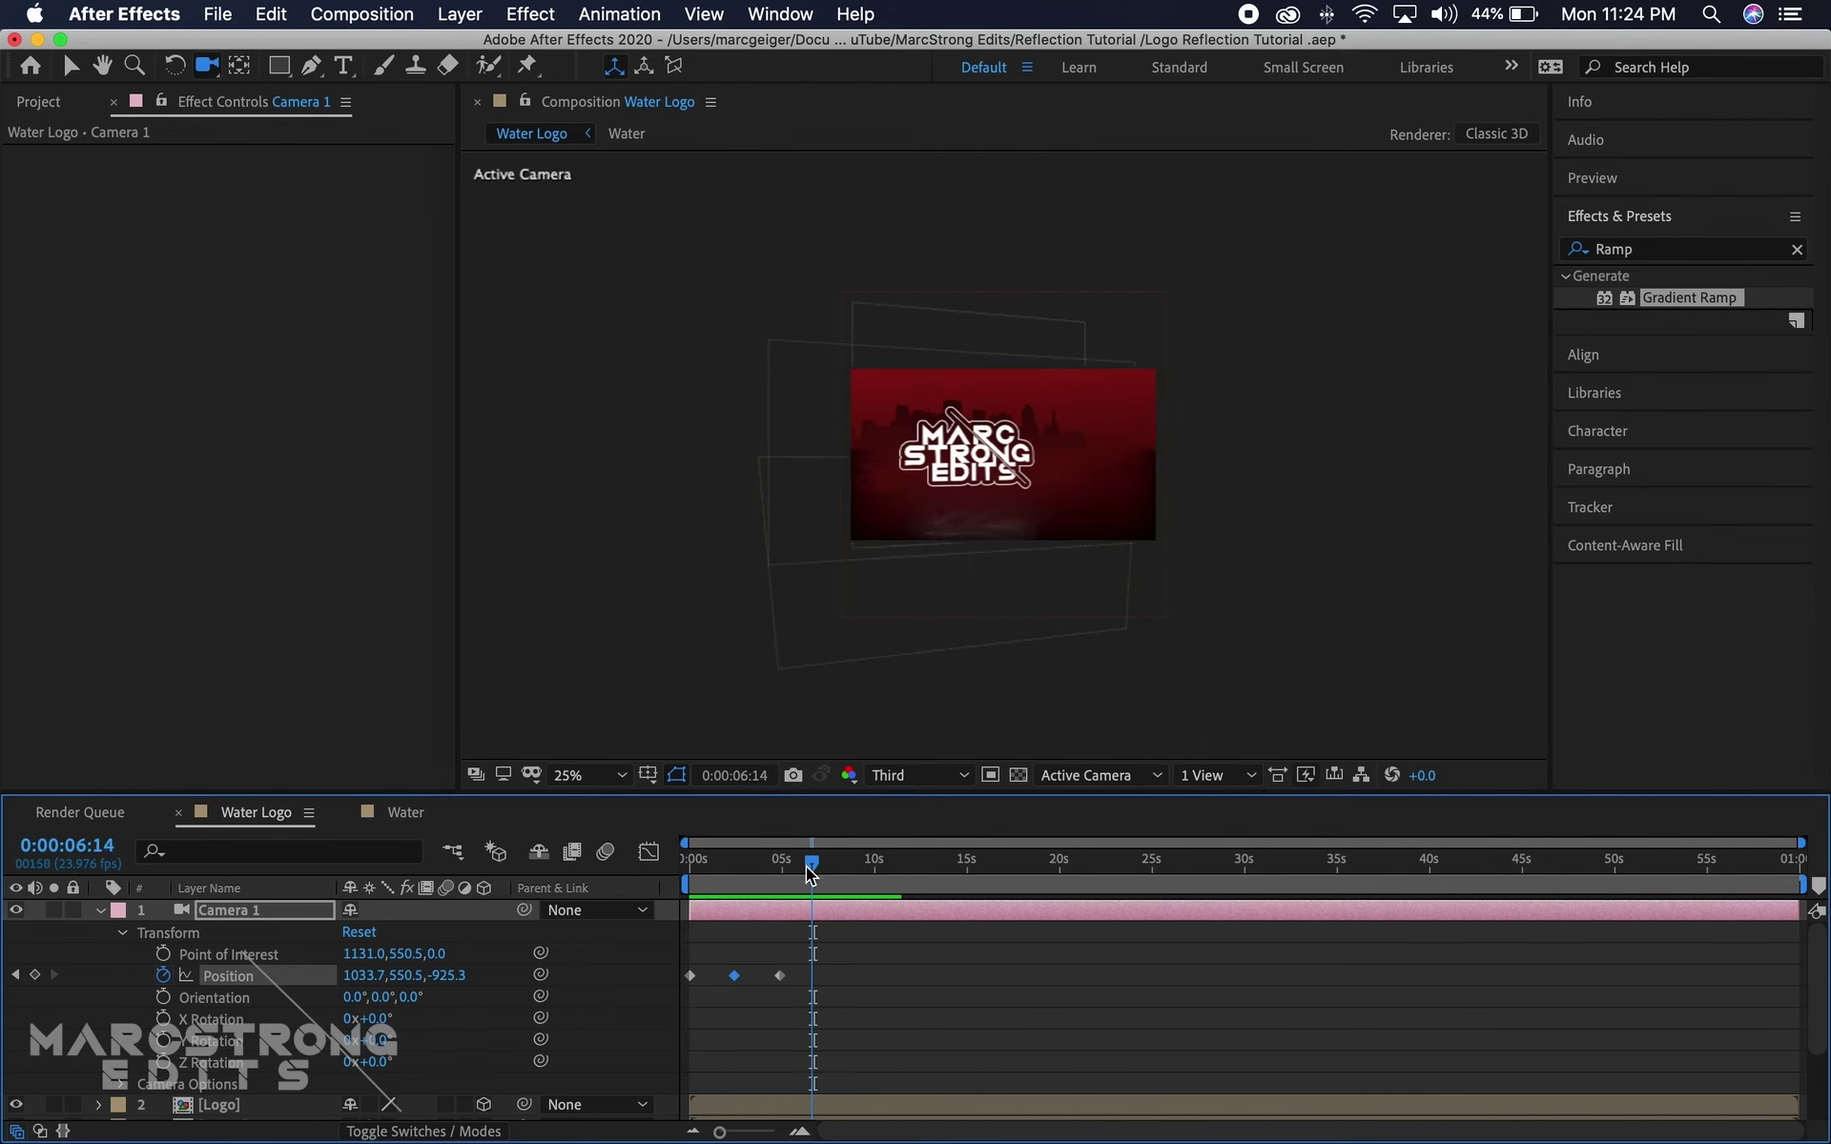
left_click_drag(810, 863, 760, 862)
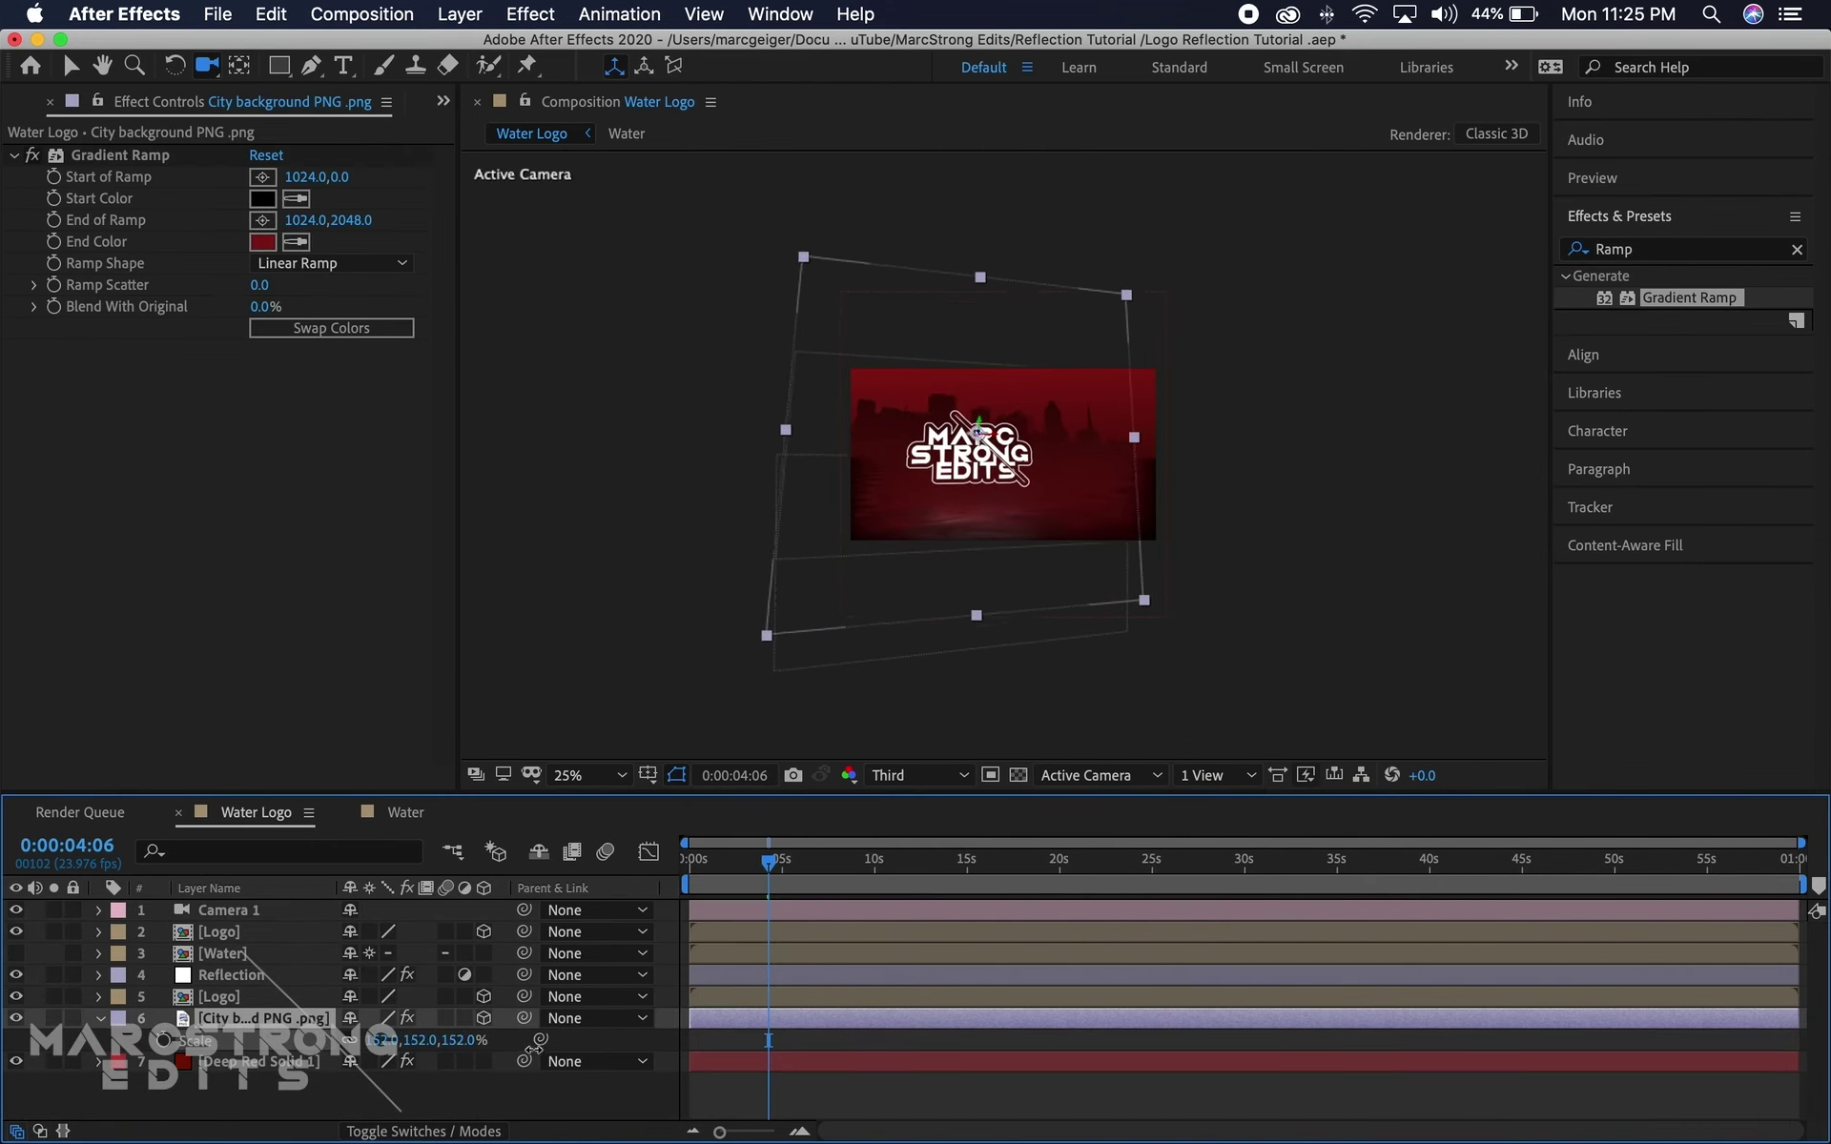
key("space")
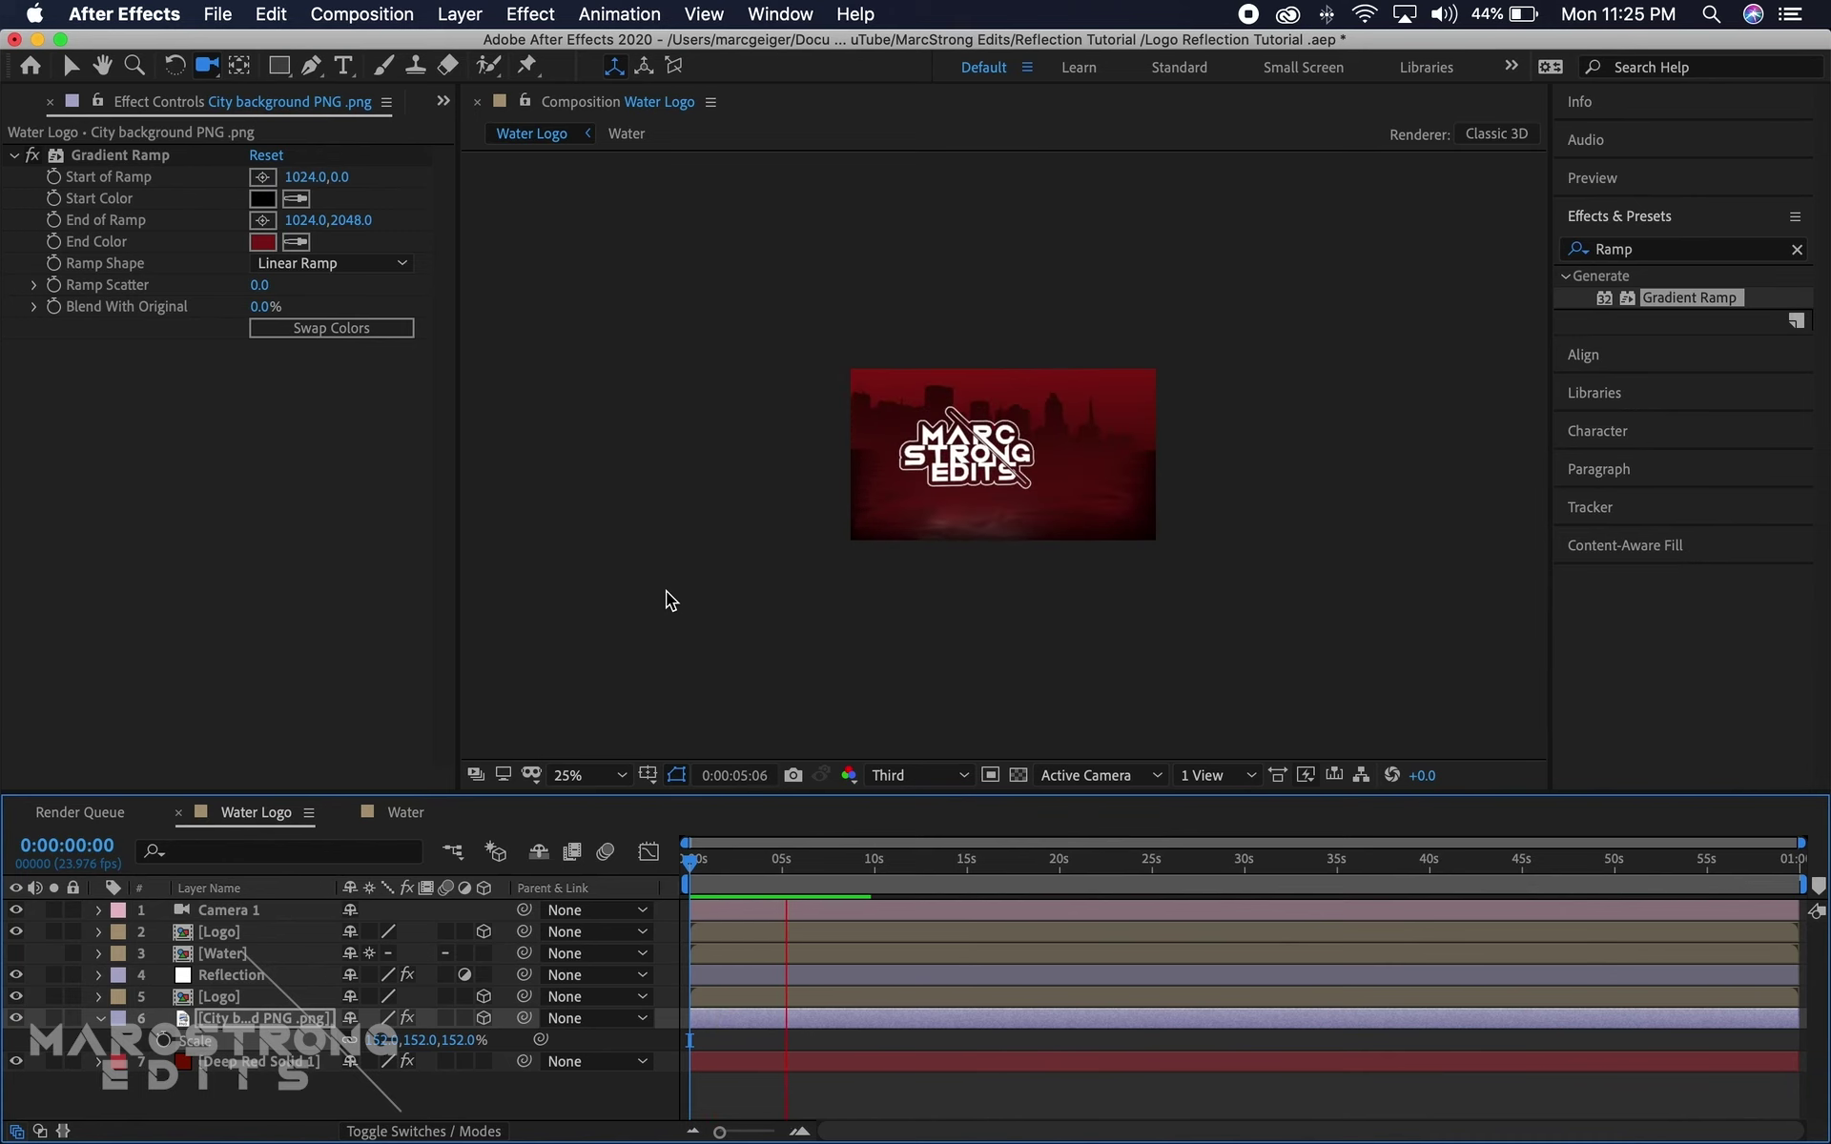
key("space")
left_click(1215, 774)
left_click(1226, 797)
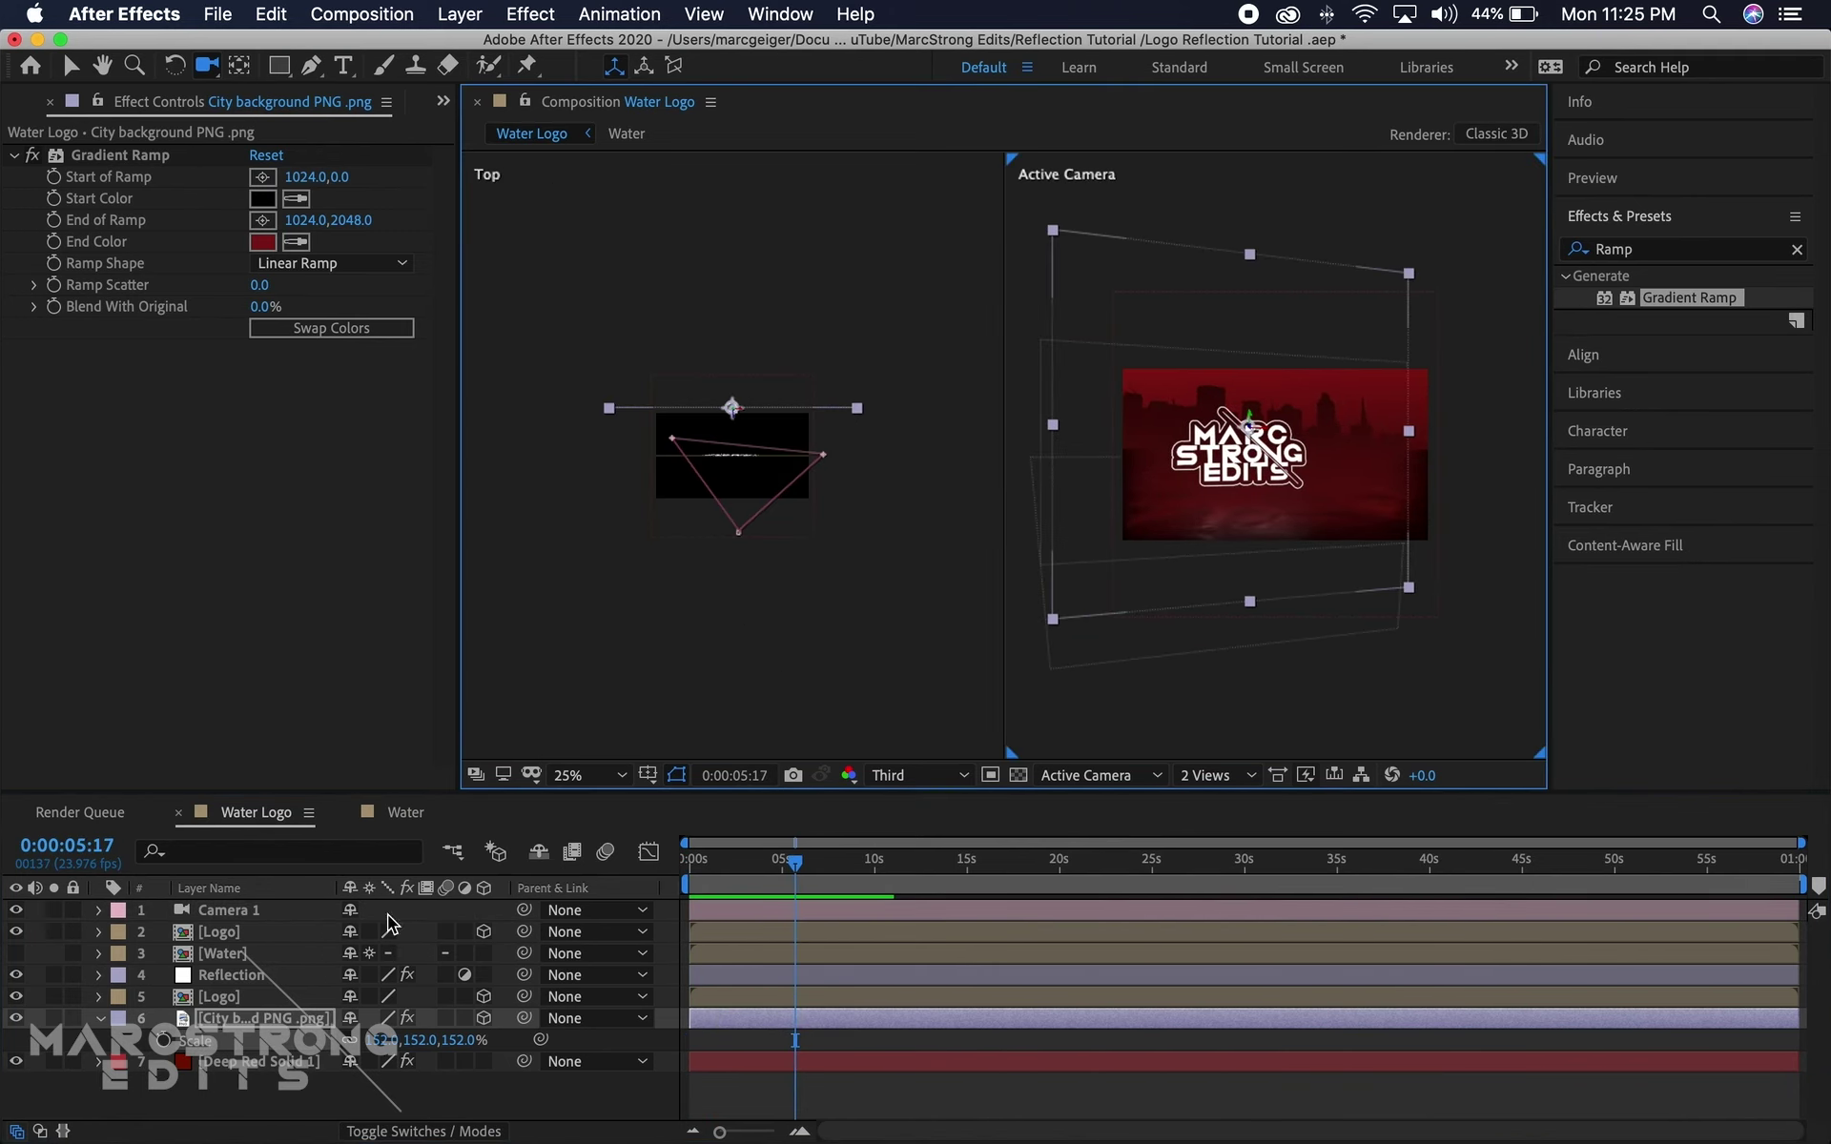